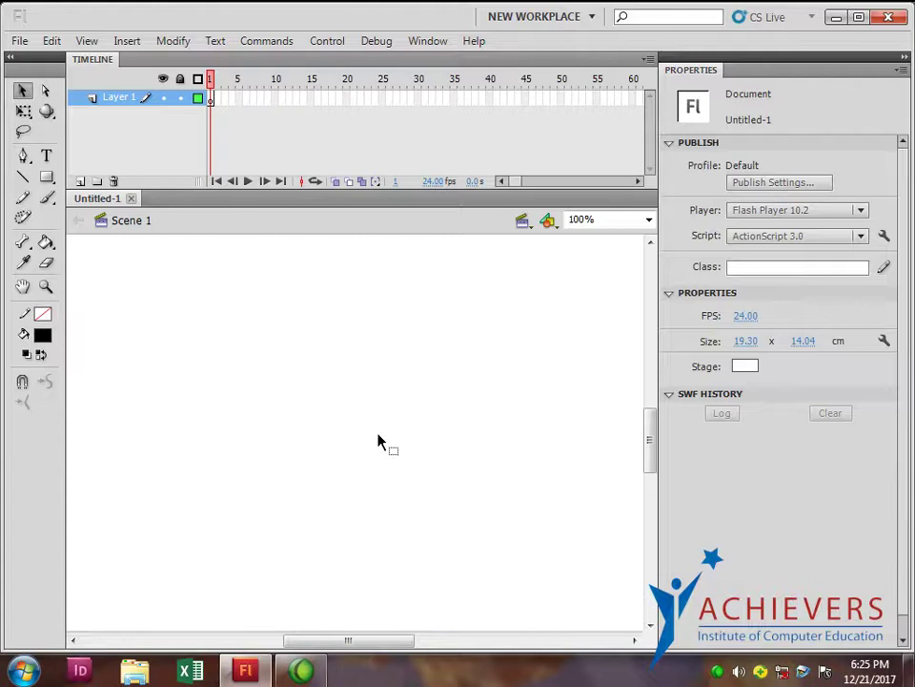
# Draw a black-filled circle about 7.3 by 7.6 cm with the Oval tool and place it near the stage's centre.
pyautogui.hotkey('ctrl', '-')
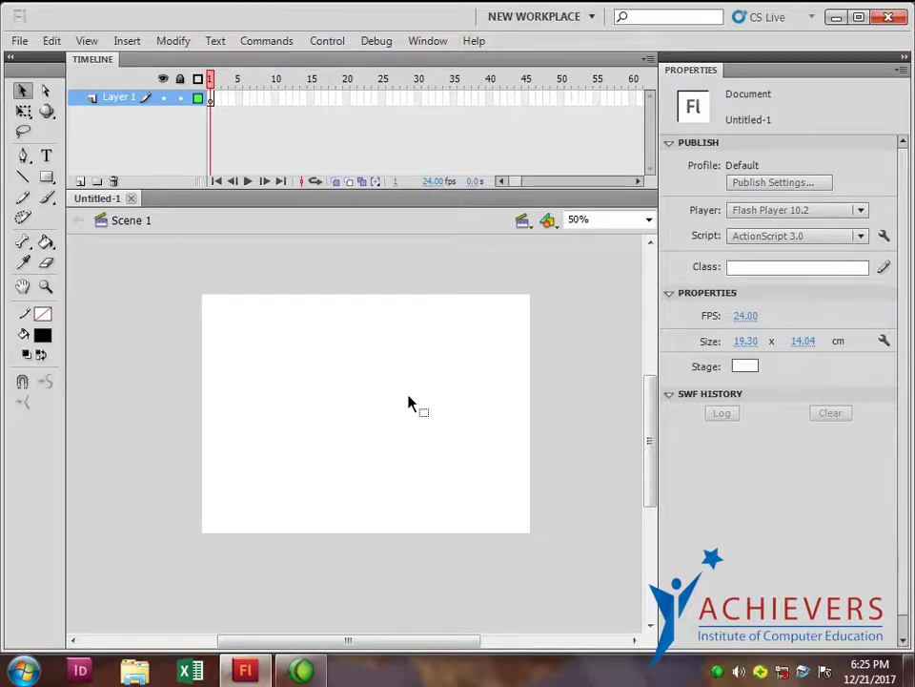
pyautogui.hotkey('ctrl', '-')
pyautogui.hotkey('ctrl', '=')
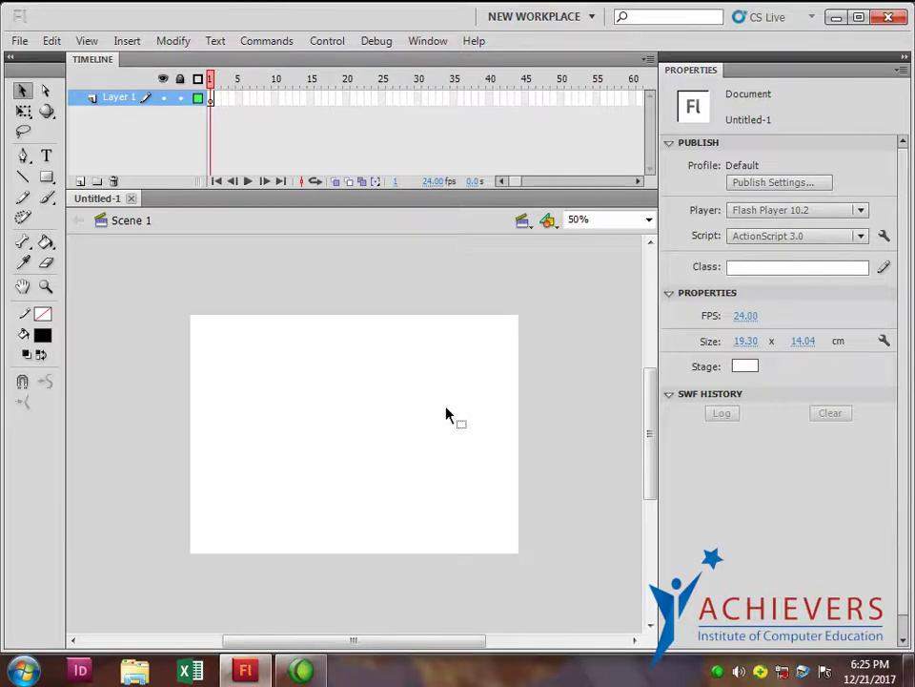
pyautogui.hotkey('ctrl', '=')
pyautogui.hotkey('ctrl', '-')
pyautogui.click(45, 177)
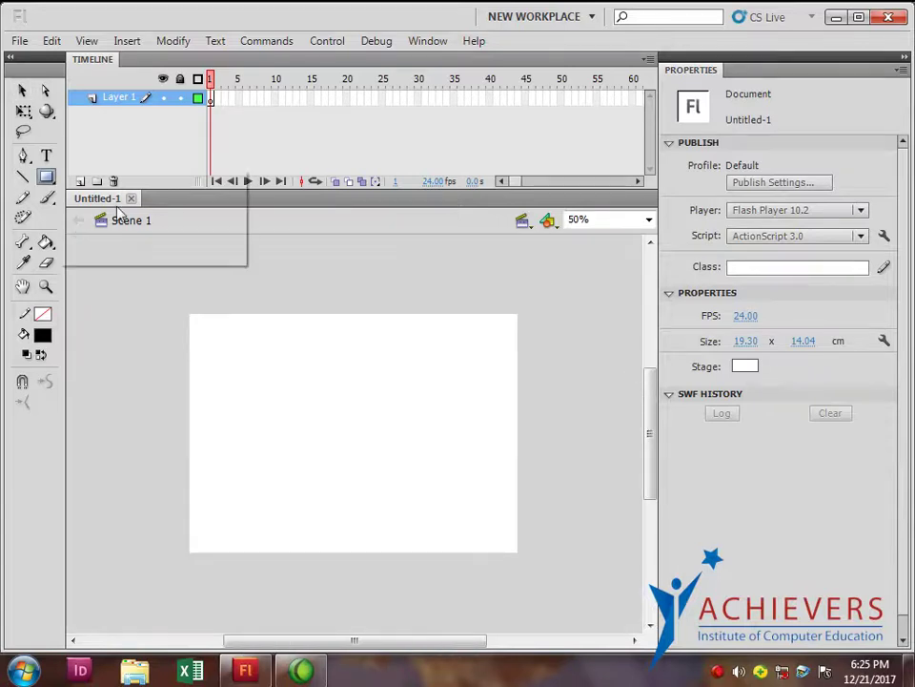
pyautogui.click(122, 197)
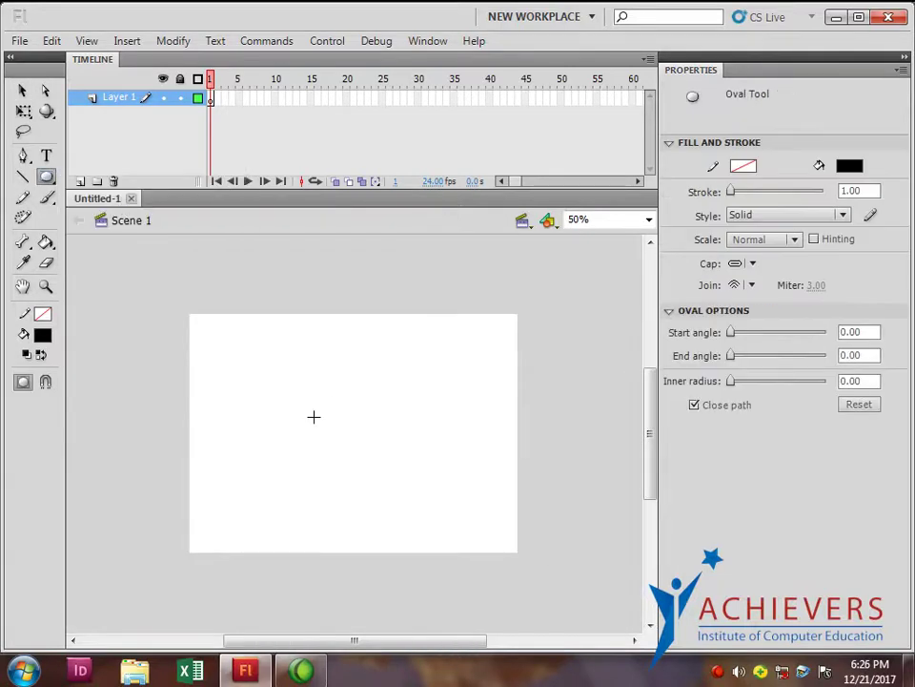
pyautogui.moveTo(272, 389); pyautogui.dragTo(400, 513)
pyautogui.click(17, 91)
pyautogui.moveTo(347, 425); pyautogui.dragTo(360, 411)
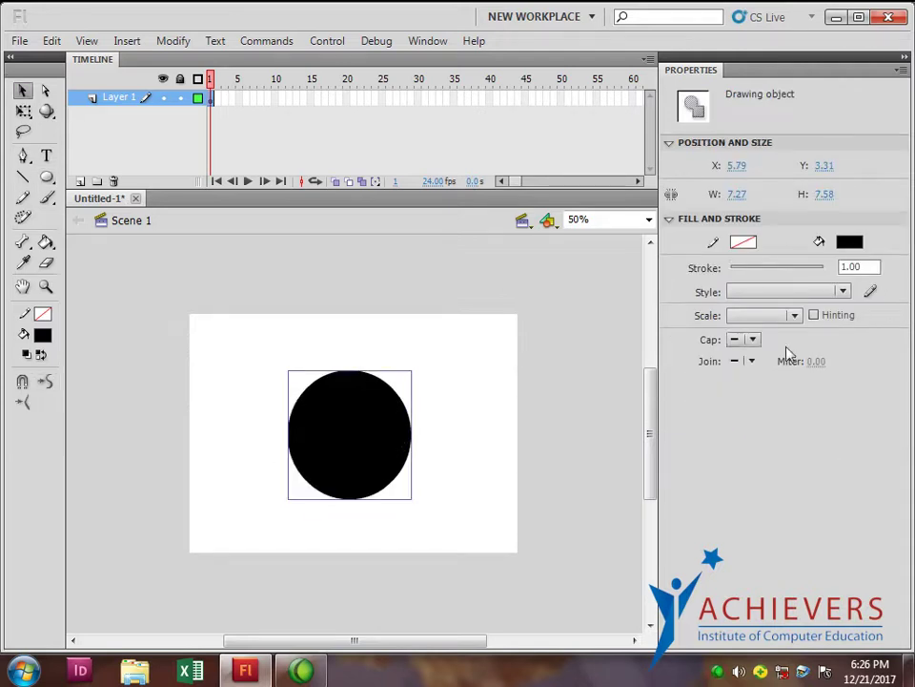
# Give the circle a black outline and remove its fill, keeping the circle selected.
pyautogui.click(744, 242)
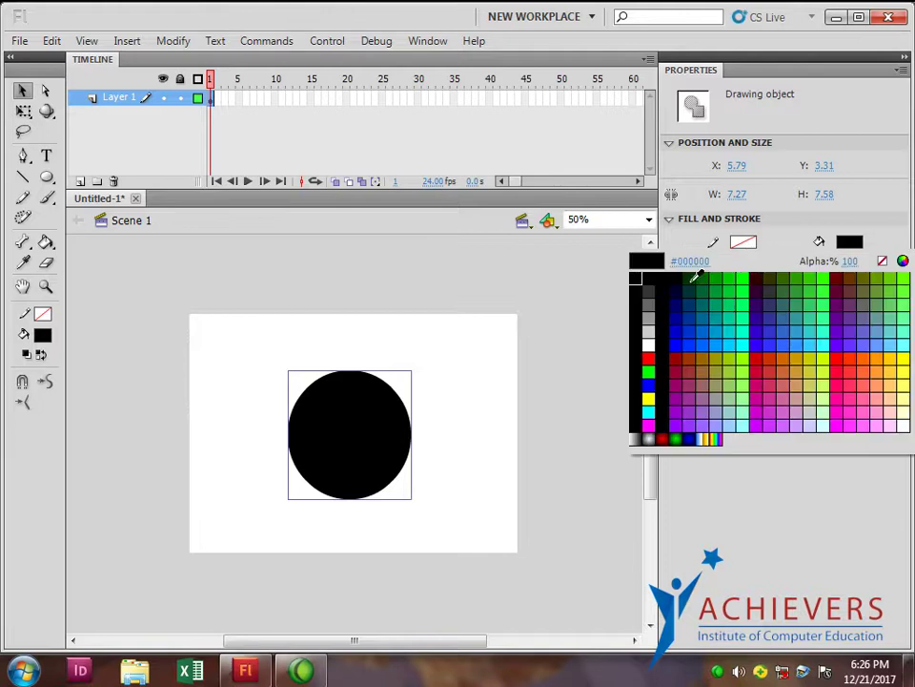
pyautogui.click(650, 280)
pyautogui.click(850, 242)
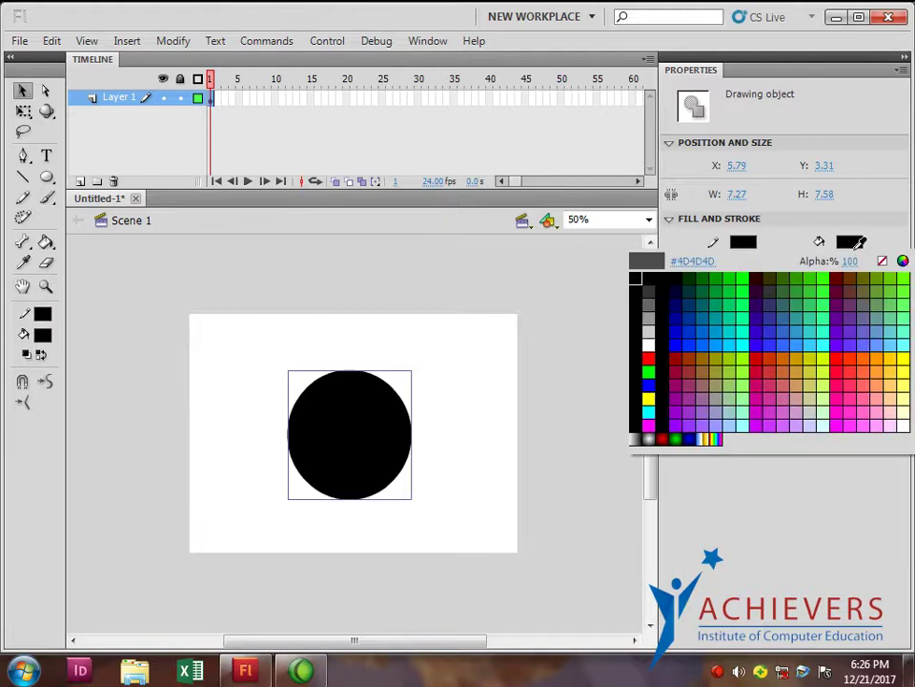
pyautogui.click(882, 261)
pyautogui.click(538, 411)
pyautogui.moveTo(235, 337); pyautogui.dragTo(422, 513)
# Try stroke thicknesses of 2, 5 and 4 on the circle's outline.
pyautogui.click(853, 268)
pyautogui.write('2')
pyautogui.press('Return')
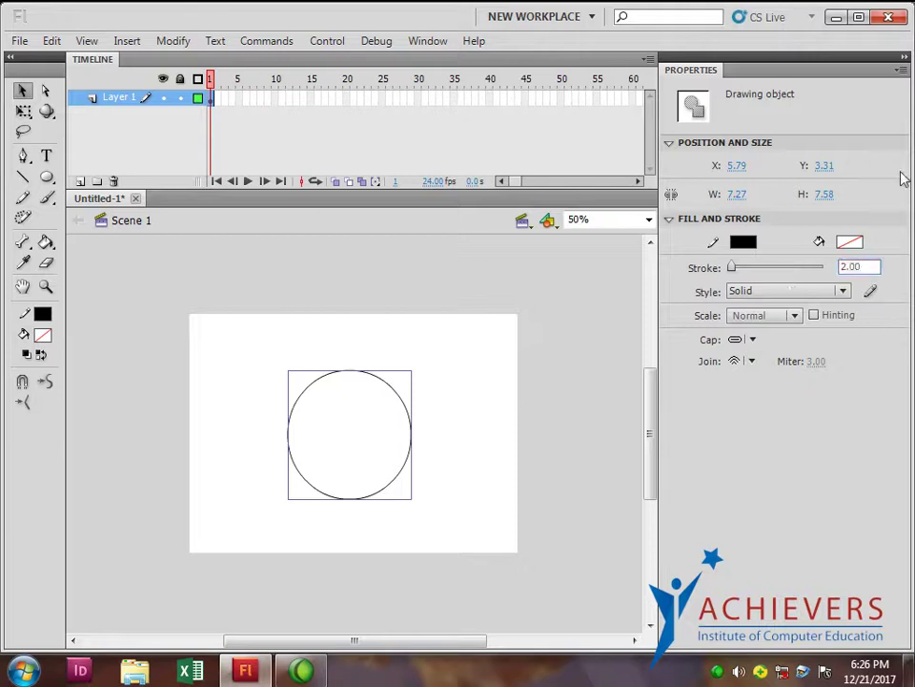
pyautogui.click(853, 267)
pyautogui.press('Return')
pyautogui.click(863, 267)
pyautogui.write('5')
pyautogui.press('Return')
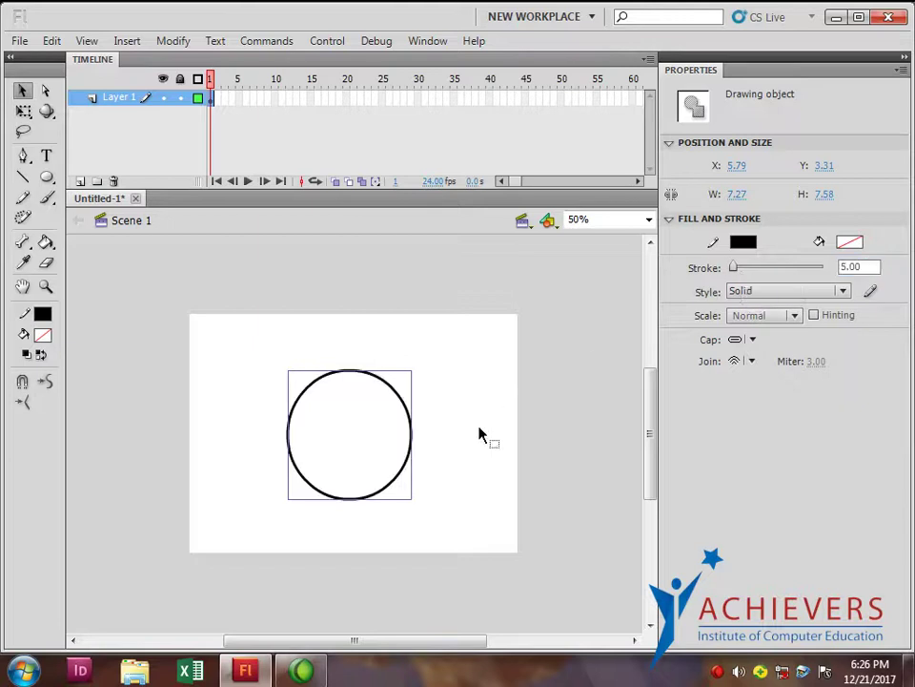
pyautogui.click(865, 267)
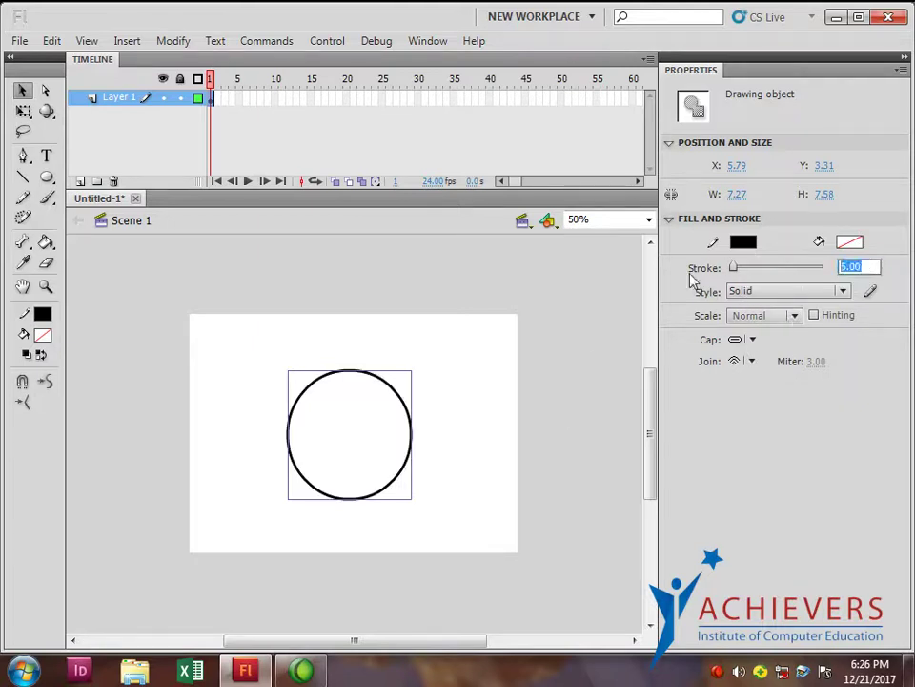
pyautogui.write('4')
pyautogui.press('Return')
# Set the circle's stroke thickness to 3.
pyautogui.click(865, 267)
pyautogui.write('3')
pyautogui.press('Return')
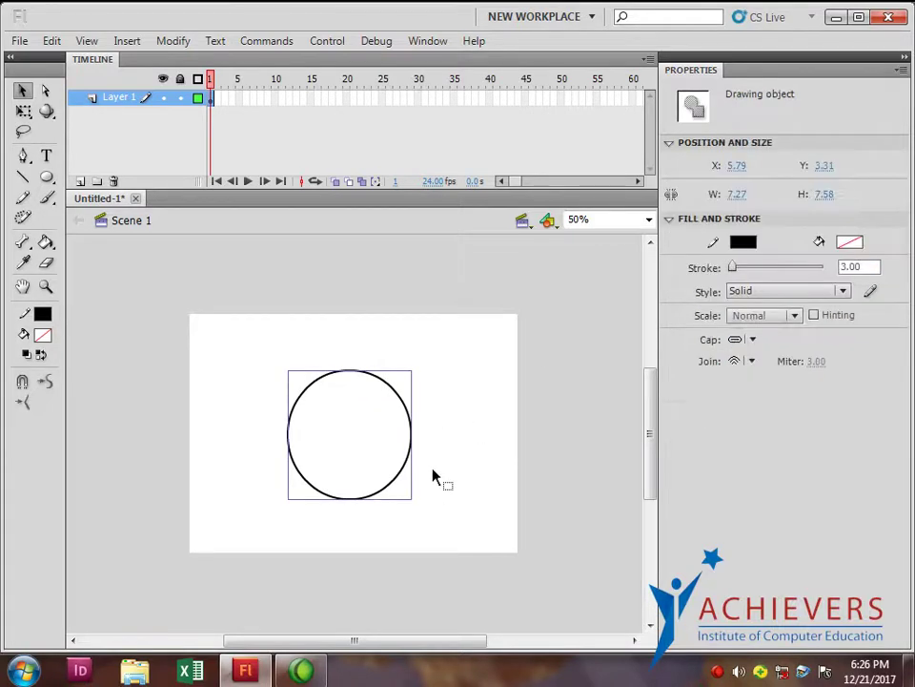
# Draw an upright oval eye about 1.1 by 2.1 cm in the upper-left part of the face circle.
pyautogui.hotkey('ctrl', '=')
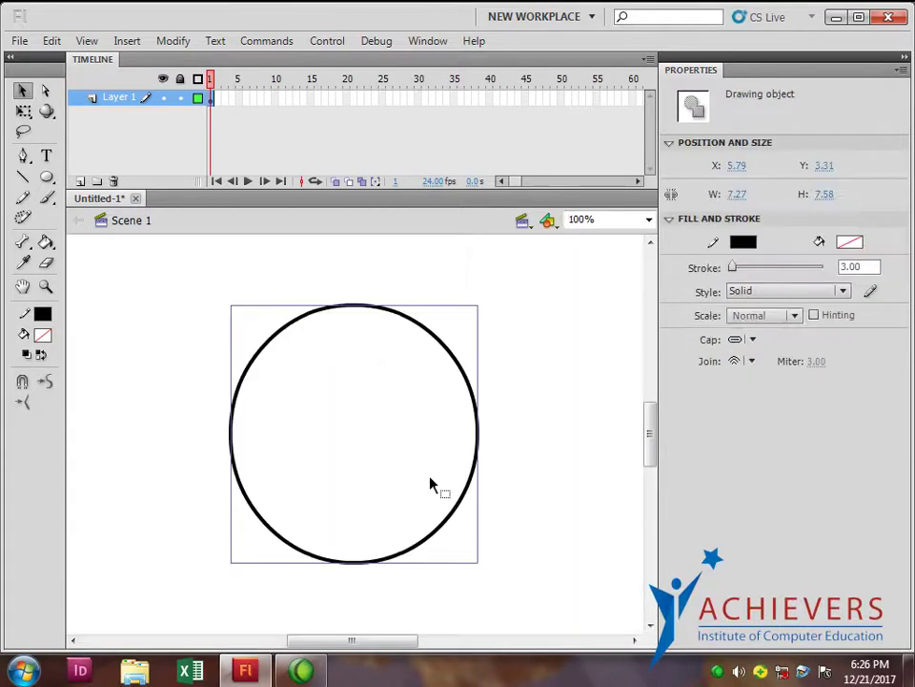
pyautogui.click(46, 178)
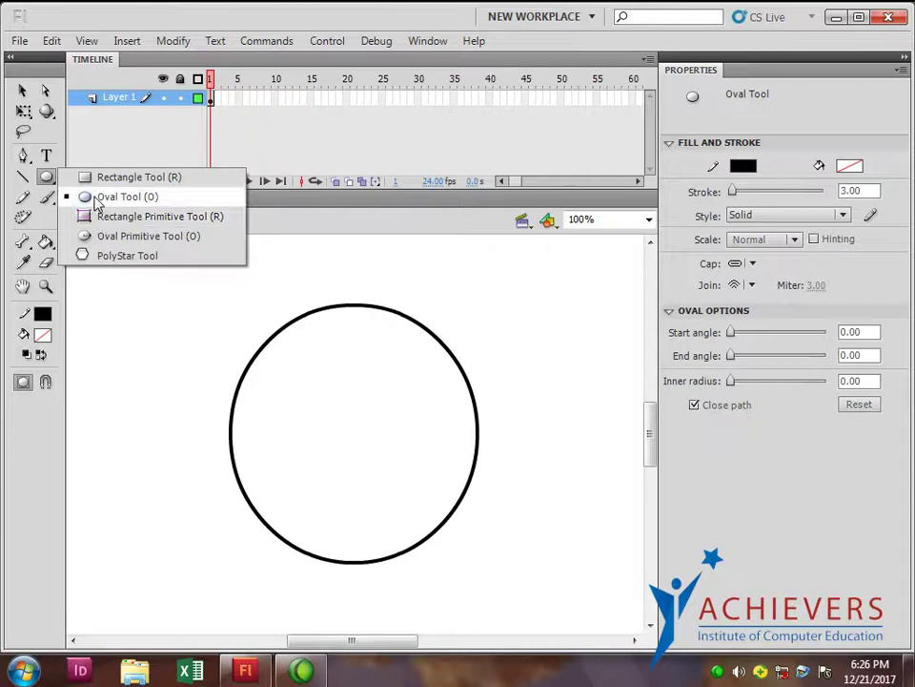
pyautogui.click(96, 200)
pyautogui.moveTo(295, 358); pyautogui.dragTo(332, 427)
pyautogui.click(21, 89)
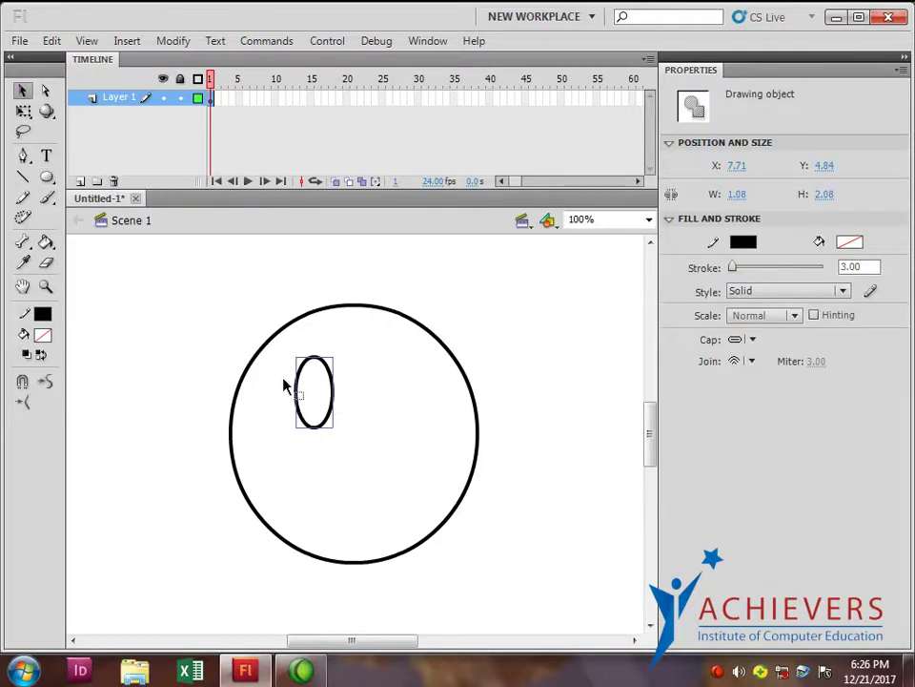
# Shrink the oval eye with Free Transform and keep it in the upper-left part of the face.
pyautogui.click(290, 425)
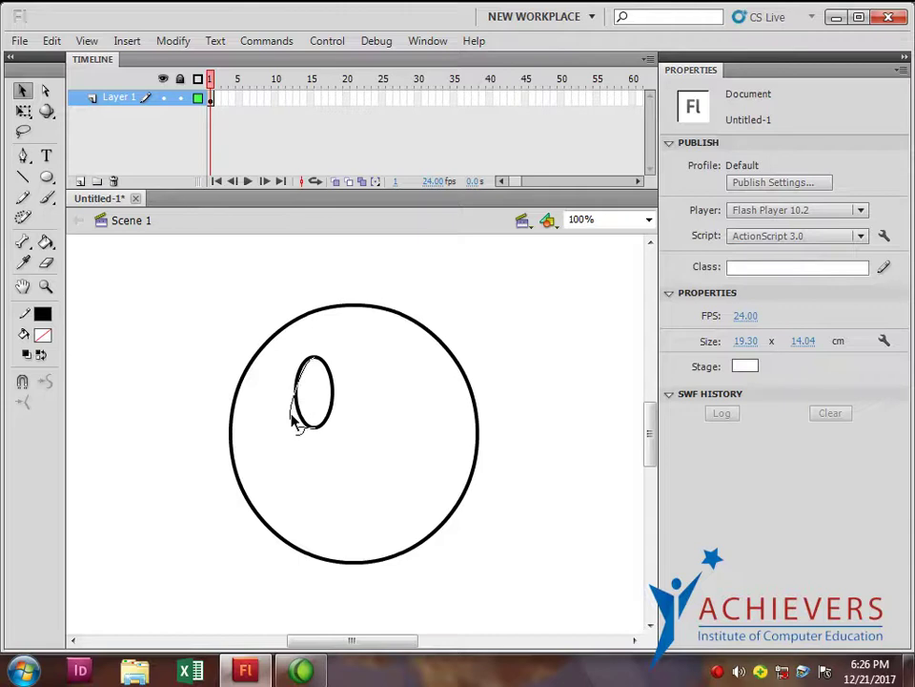
pyautogui.moveTo(335, 395)
pyautogui.mouseDown()
pyautogui.moveTo(317, 454)
pyautogui.moveTo(319, 443)
pyautogui.moveTo(358, 437)
pyautogui.moveTo(404, 443)
pyautogui.mouseUp()
pyautogui.click(23, 111)
pyautogui.click(341, 416)
pyautogui.click(551, 416)
pyautogui.press('Delete')
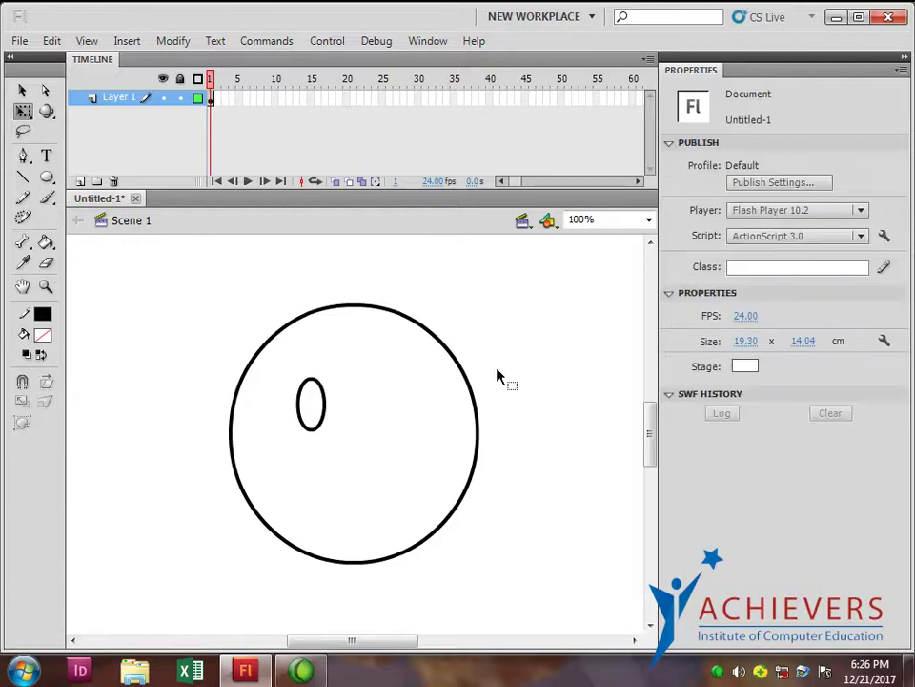
# Draw a curved smile across the lower part of the face with the Pen tool.
pyautogui.click(23, 155)
pyautogui.click(298, 489)
pyautogui.moveTo(422, 479); pyautogui.dragTo(483, 396)
pyautogui.click(422, 480)
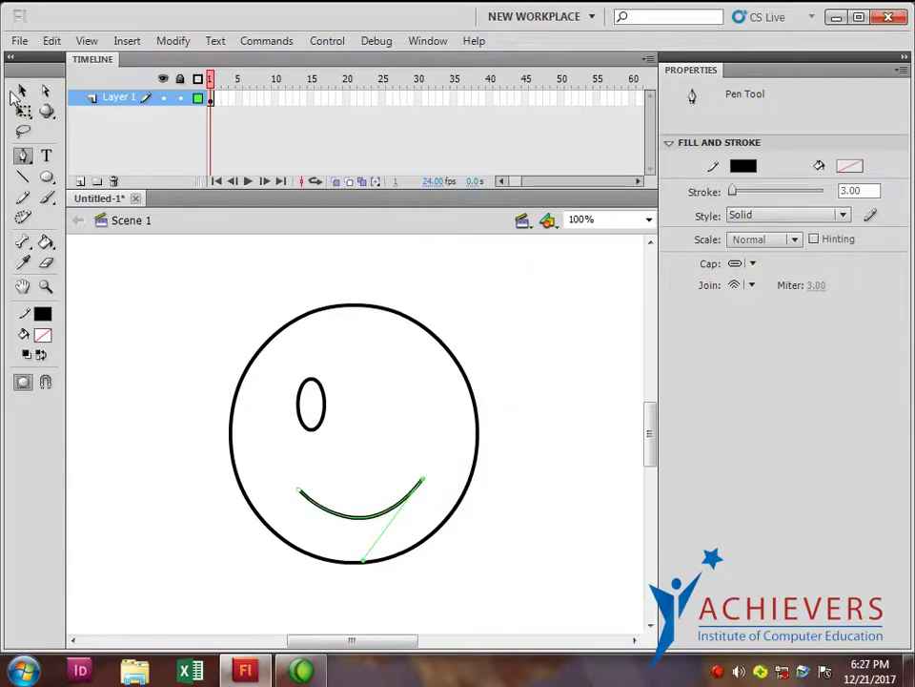
pyautogui.press('v')
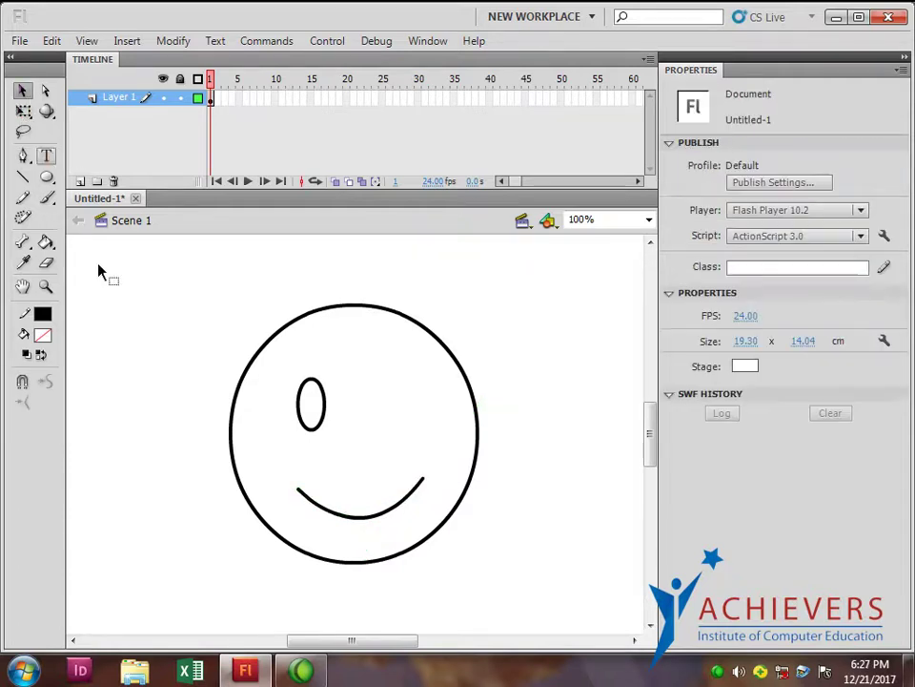
# Draw a short arched stroke over the smile's left end with the Pen tool.
pyautogui.click(23, 154)
pyautogui.click(289, 495)
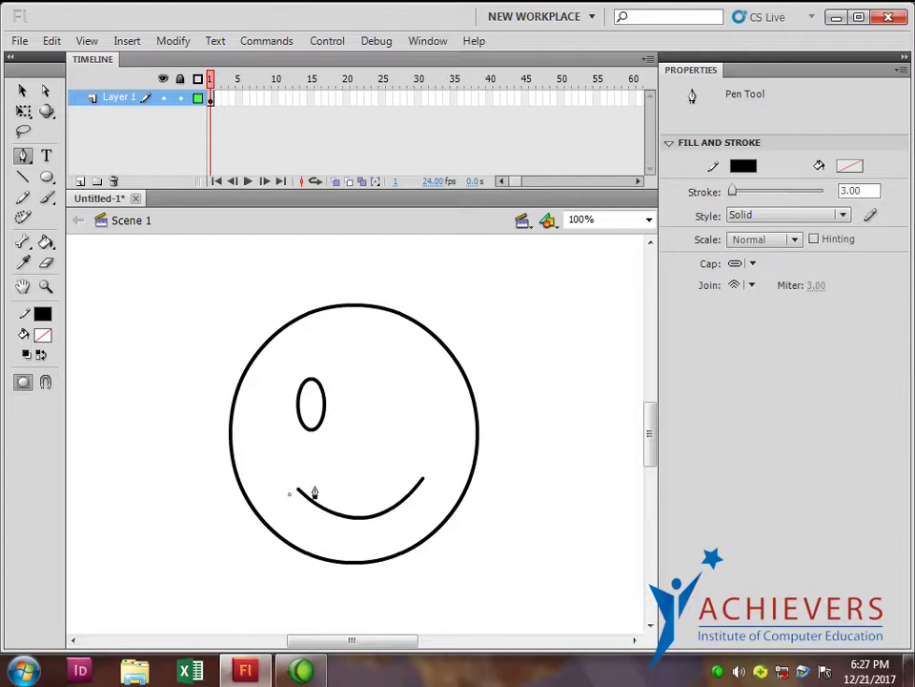
pyautogui.click(22, 89)
pyautogui.click(302, 487)
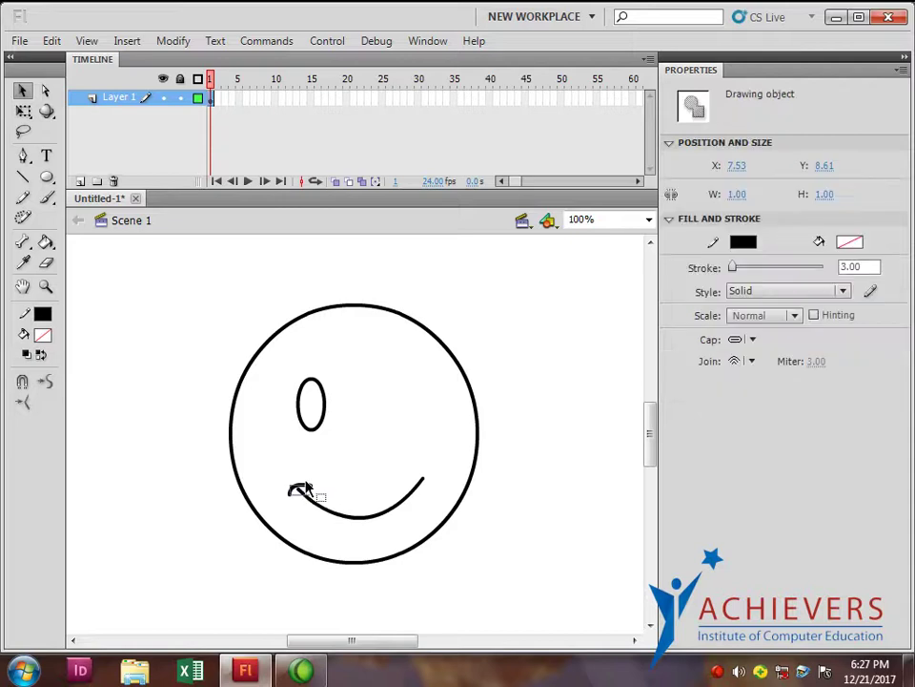
pyautogui.click(233, 476)
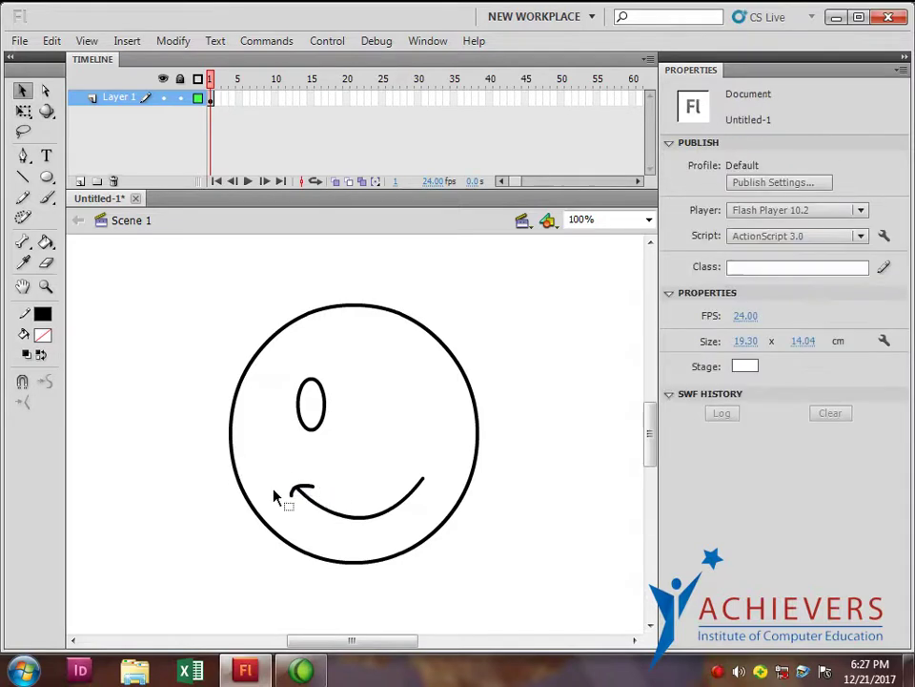
# Duplicate the arched stroke onto the smile's right end and flip the copy horizontally.
pyautogui.moveTo(304, 491)
pyautogui.mouseDown()
pyautogui.moveTo(441, 492)
pyautogui.moveTo(433, 485)
pyautogui.mouseUp()
pyautogui.click(306, 492)
pyautogui.click(305, 493)
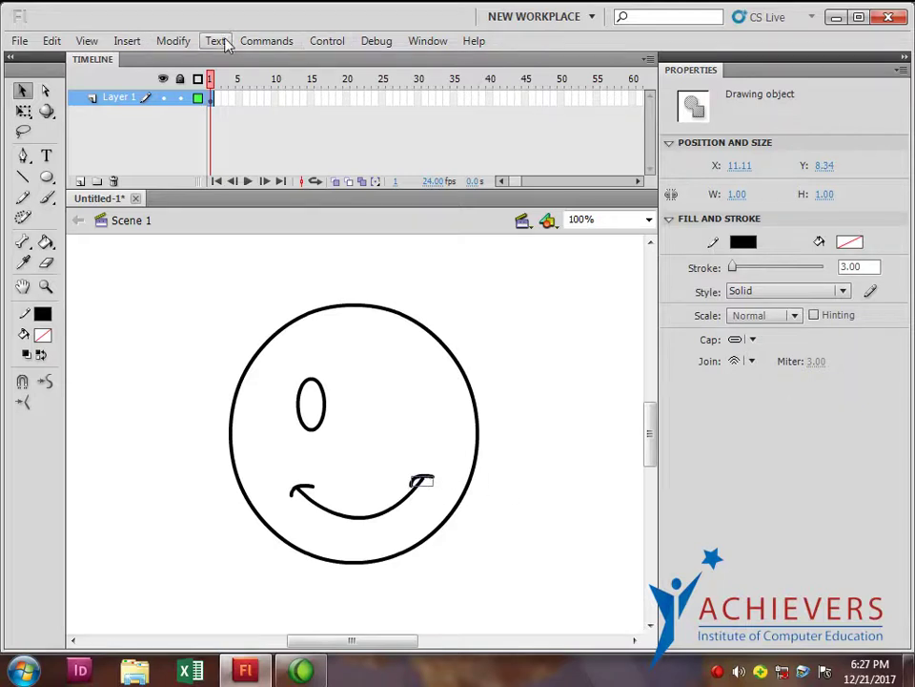
pyautogui.click(186, 44)
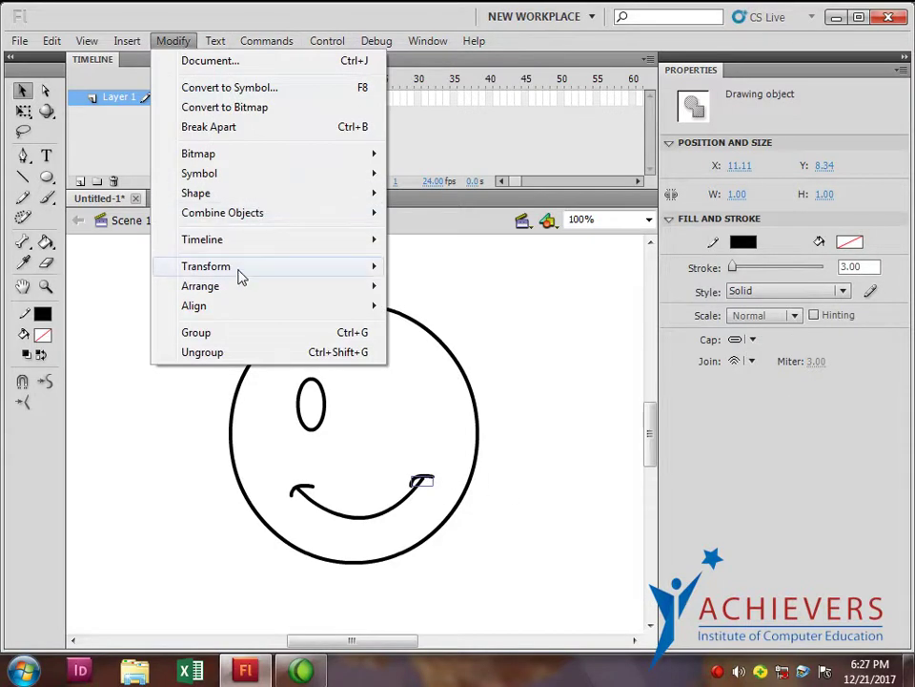
pyautogui.moveTo(270, 277)
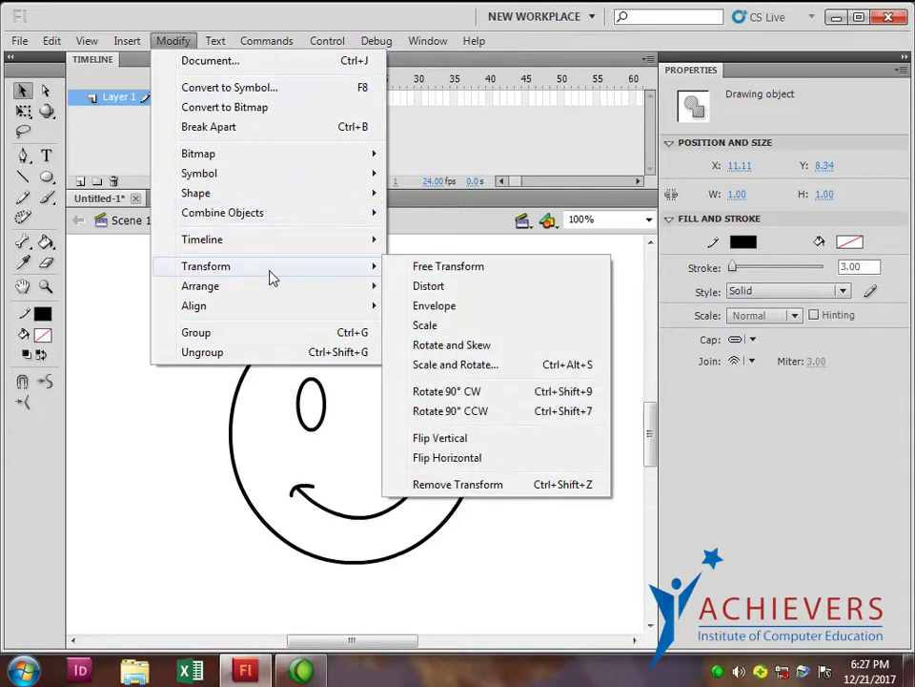
pyautogui.click(447, 459)
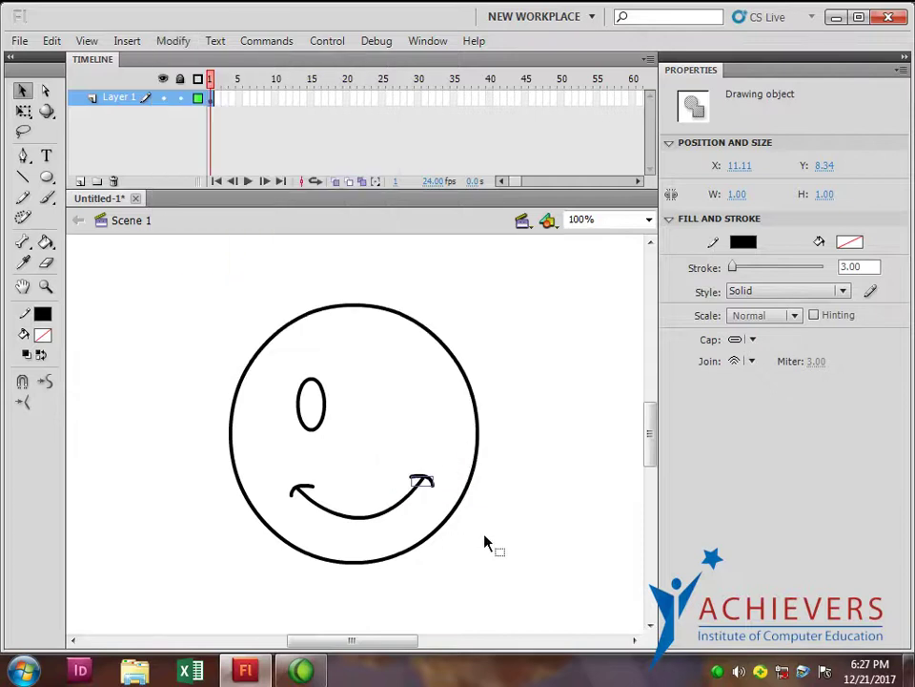
pyautogui.click(439, 494)
pyautogui.click(429, 488)
# Select the smile together with both corner strokes and nudge them slightly downward.
pyautogui.click(307, 505)
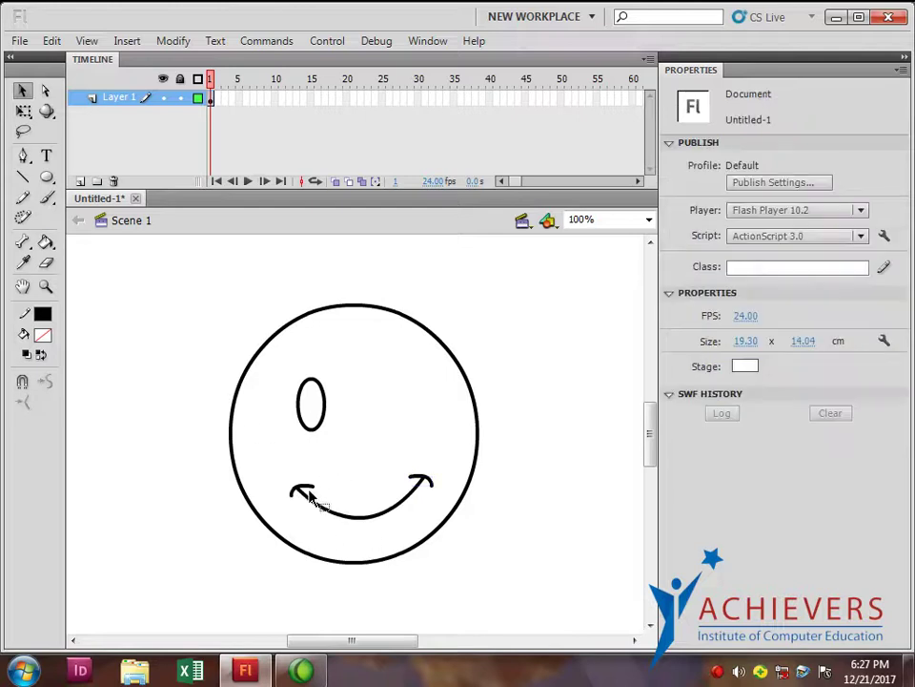
pyautogui.click(307, 496)
pyautogui.click(326, 512)
pyautogui.keyDown('shift'); pyautogui.click(431, 485); pyautogui.keyUp('shift')
pyautogui.press('Down')
pyautogui.press('Down')
pyautogui.press('Down')
pyautogui.press('Down')
pyautogui.press('Down')
pyautogui.press('Down')
pyautogui.press('Up')
pyautogui.press('Up')
pyautogui.press('Up')
pyautogui.press('Up')
pyautogui.press('Up')
pyautogui.press('Up')
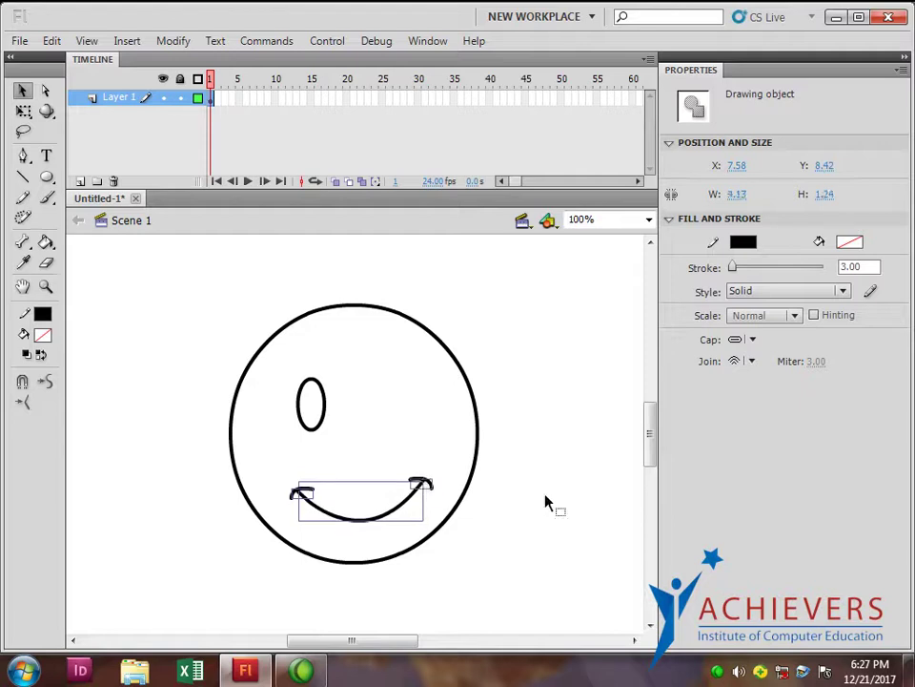
pyautogui.click(601, 510)
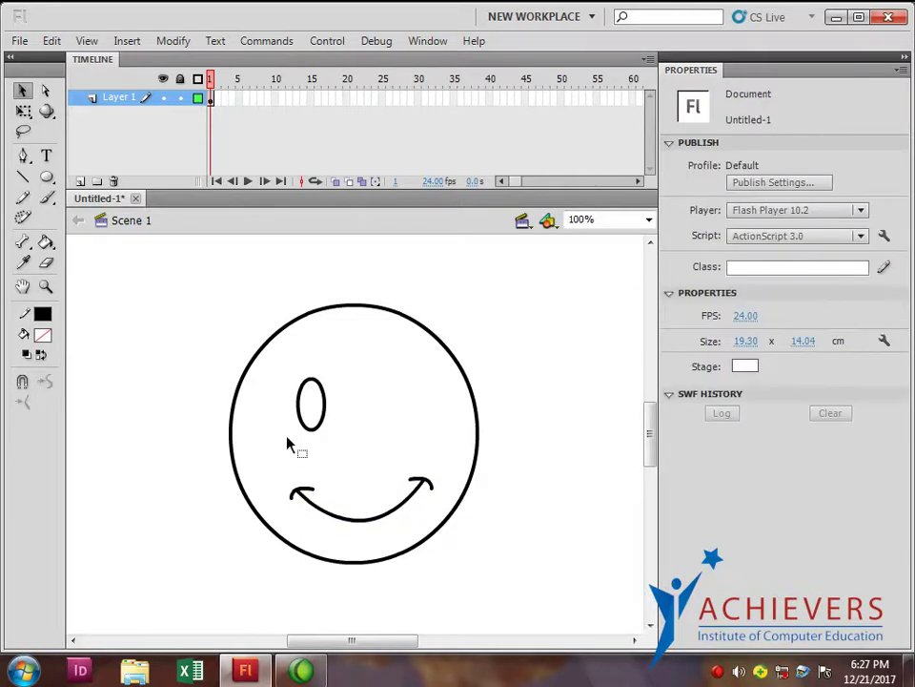
# Draw a small round pupil in the lower part of the eye with the Oval tool.
pyautogui.click(45, 177)
pyautogui.hotkey('ctrl', '=')
pyautogui.hotkey('ctrl', '=')
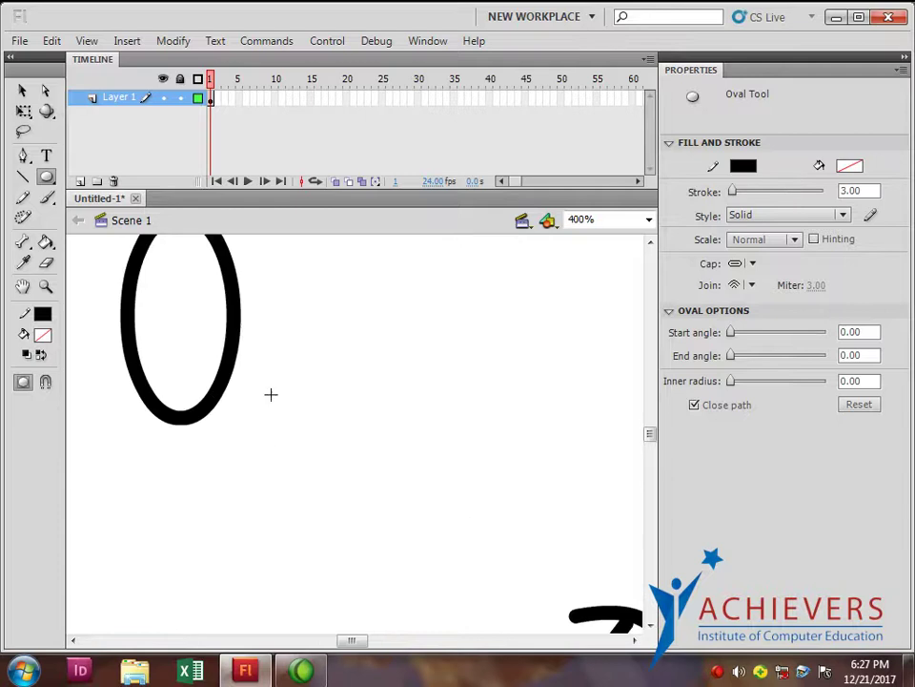
pyautogui.moveTo(282, 355); pyautogui.dragTo(415, 455)
pyautogui.moveTo(277, 427)
pyautogui.mouseDown()
pyautogui.moveTo(313, 489)
pyautogui.moveTo(364, 516)
pyautogui.mouseUp()
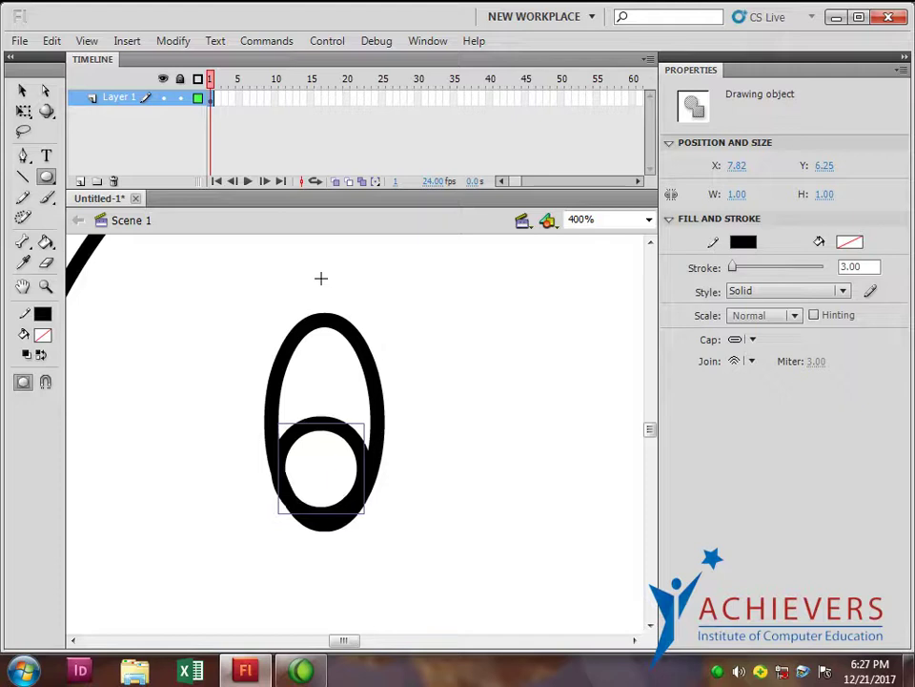
# Fill the pupil with black and centre it in the lower part of the eye.
pyautogui.click(849, 243)
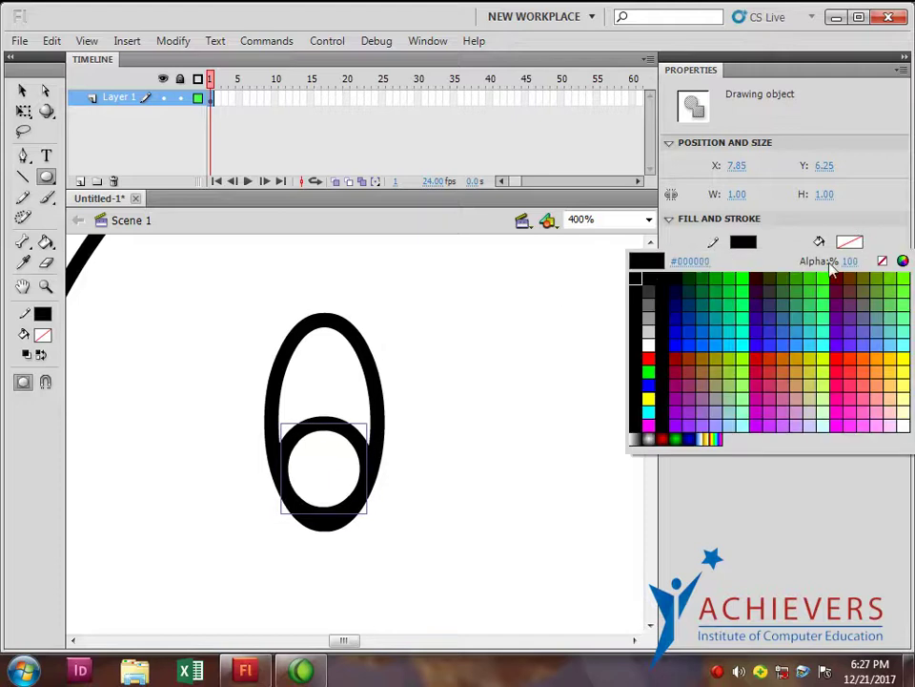
pyautogui.click(668, 277)
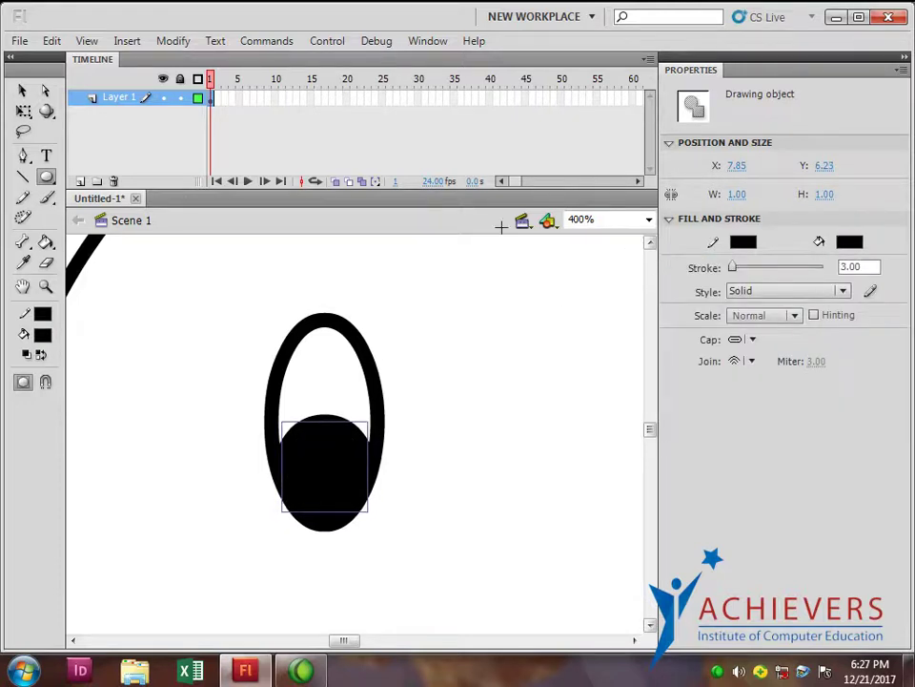
pyautogui.click(22, 90)
pyautogui.click(123, 350)
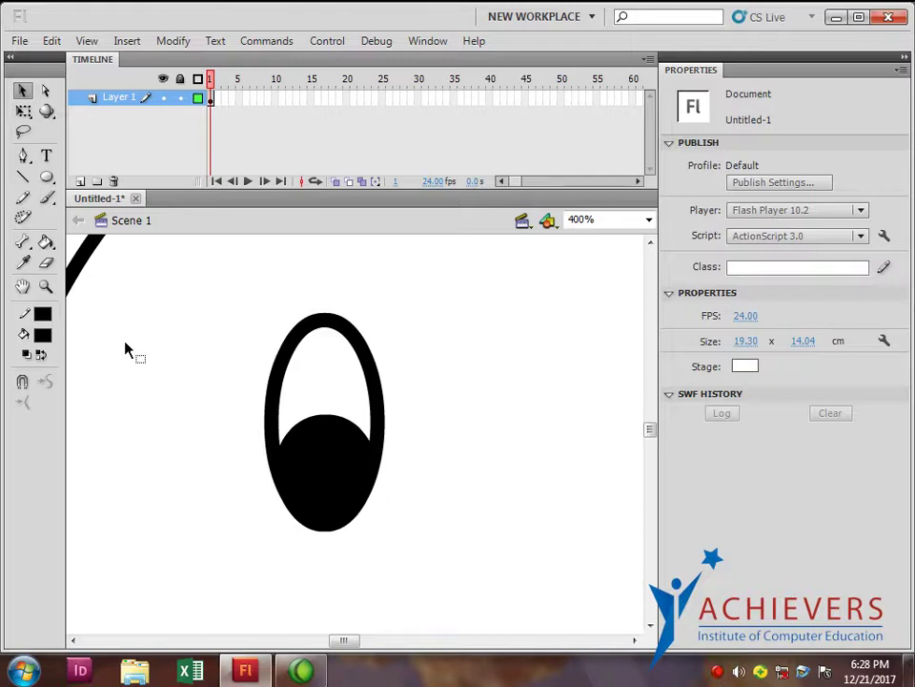
# Draw a curved eyebrow stroke just above the eye with the Pen tool.
pyautogui.hotkey('ctrl', '-')
pyautogui.hotkey('ctrl', '-')
pyautogui.hotkey('ctrl', '=')
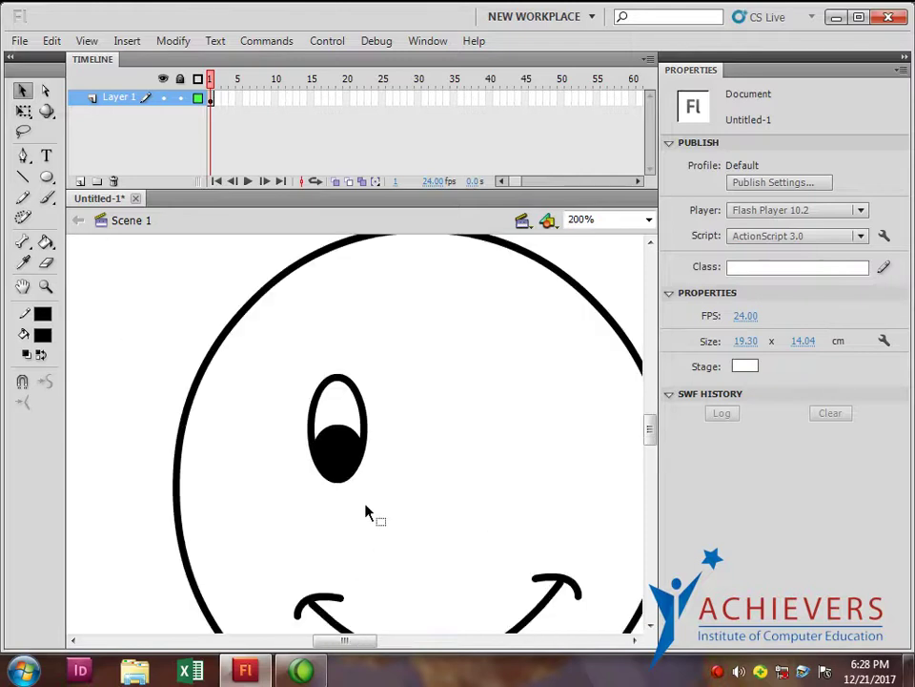
pyautogui.moveTo(406, 456); pyautogui.dragTo(351, 523)
pyautogui.click(23, 156)
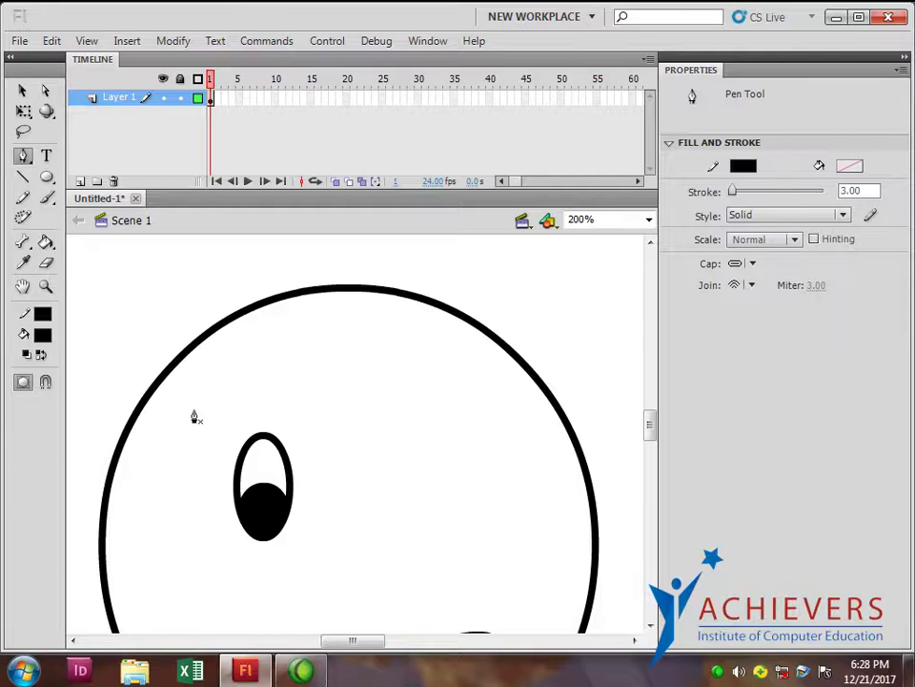
pyautogui.moveTo(304, 421); pyautogui.dragTo(325, 476)
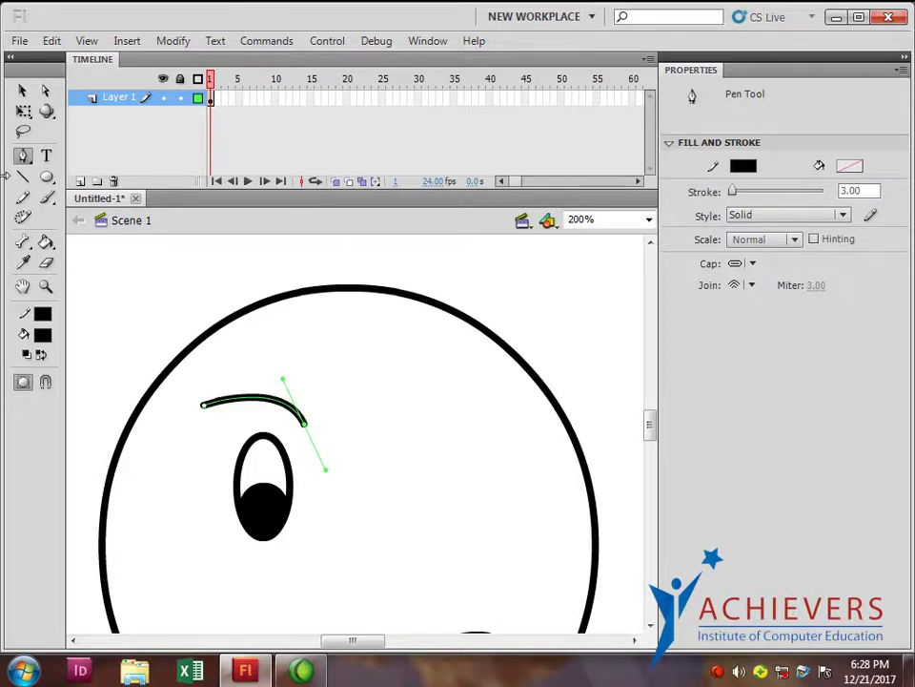
# Try the Square and None cap styles on the eyebrow stroke and return it to the Round cap.
pyautogui.click(23, 90)
pyautogui.click(272, 405)
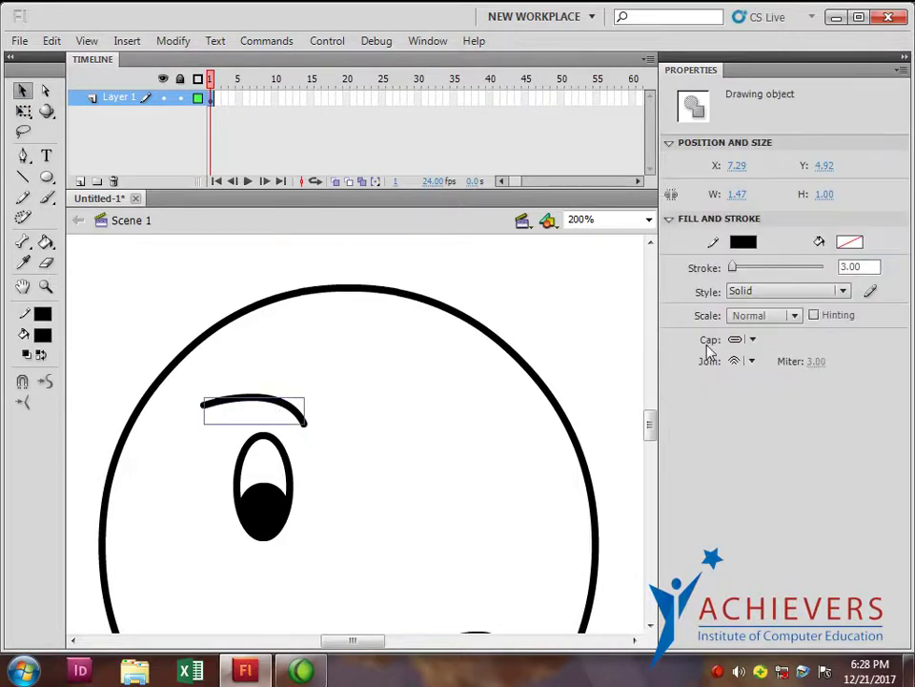
pyautogui.click(754, 339)
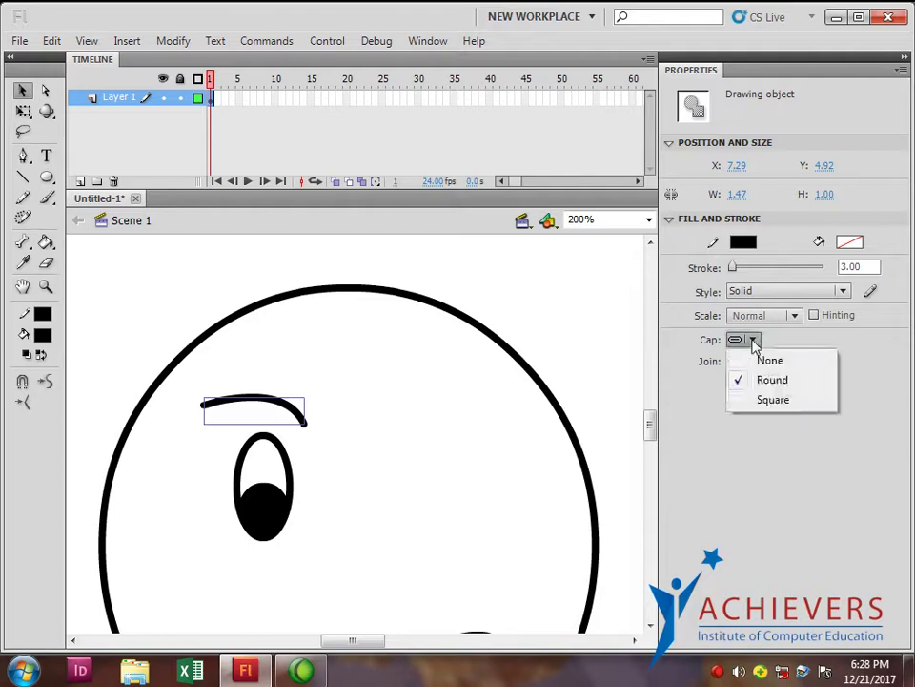
pyautogui.click(772, 400)
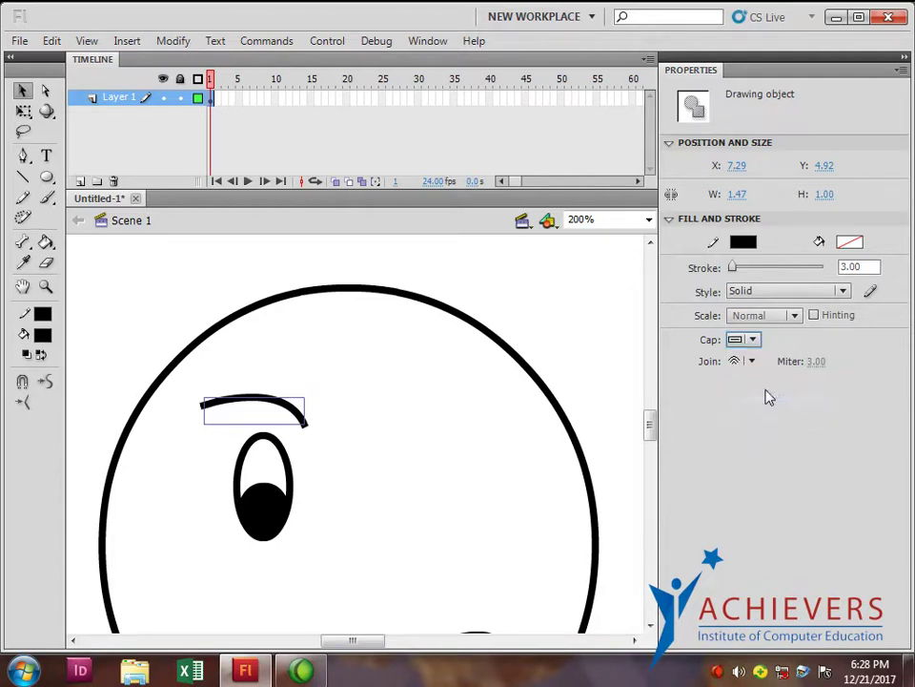
pyautogui.click(759, 342)
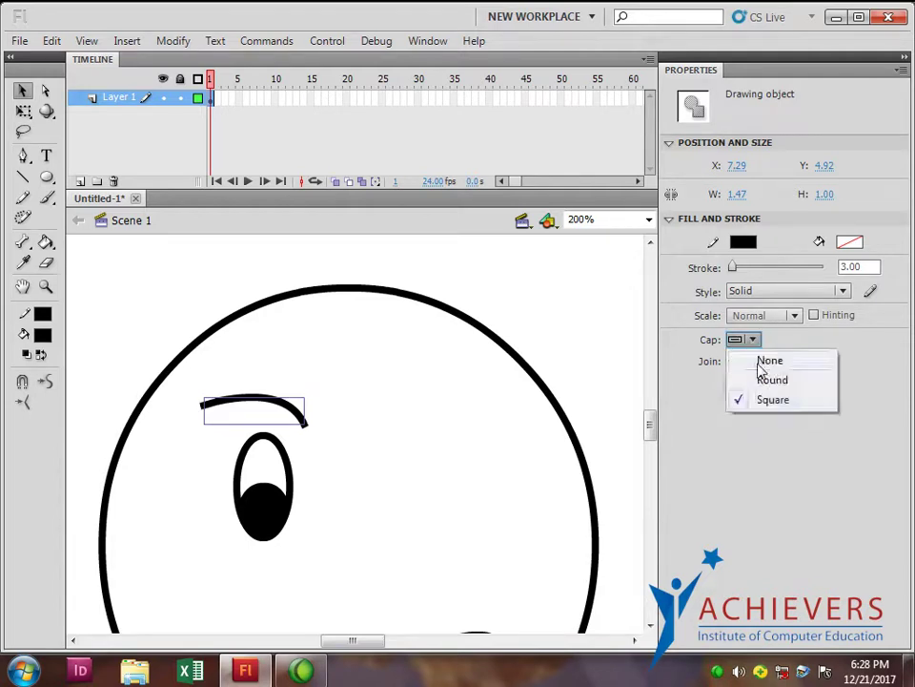
pyautogui.click(769, 365)
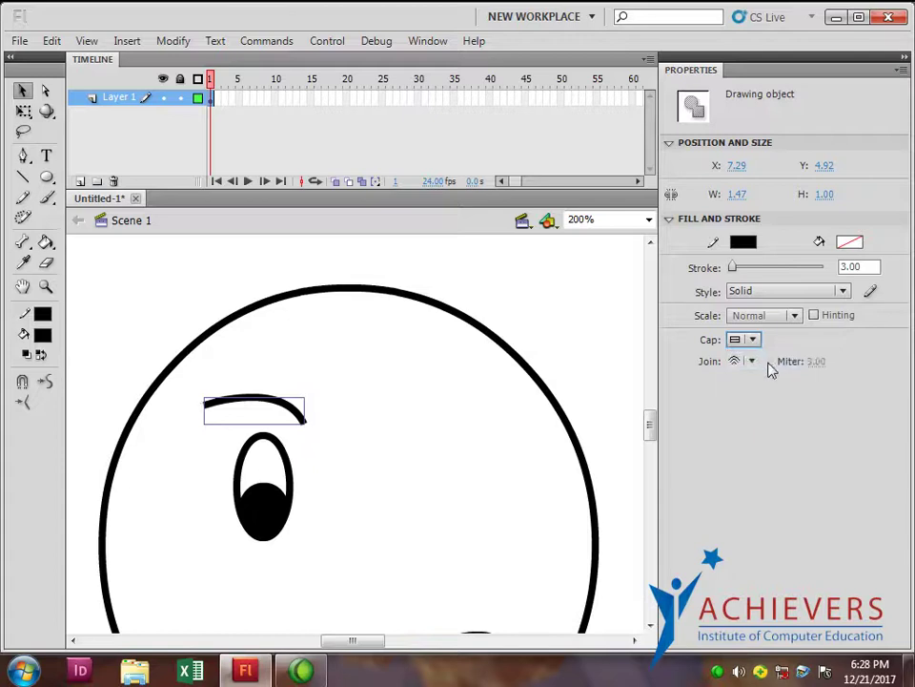
pyautogui.click(753, 340)
pyautogui.click(769, 381)
pyautogui.click(589, 347)
# Shrink the eyebrow with the Free Transform tool to about 1 cm wide, close above the eye.
pyautogui.moveTo(422, 387); pyautogui.dragTo(416, 358)
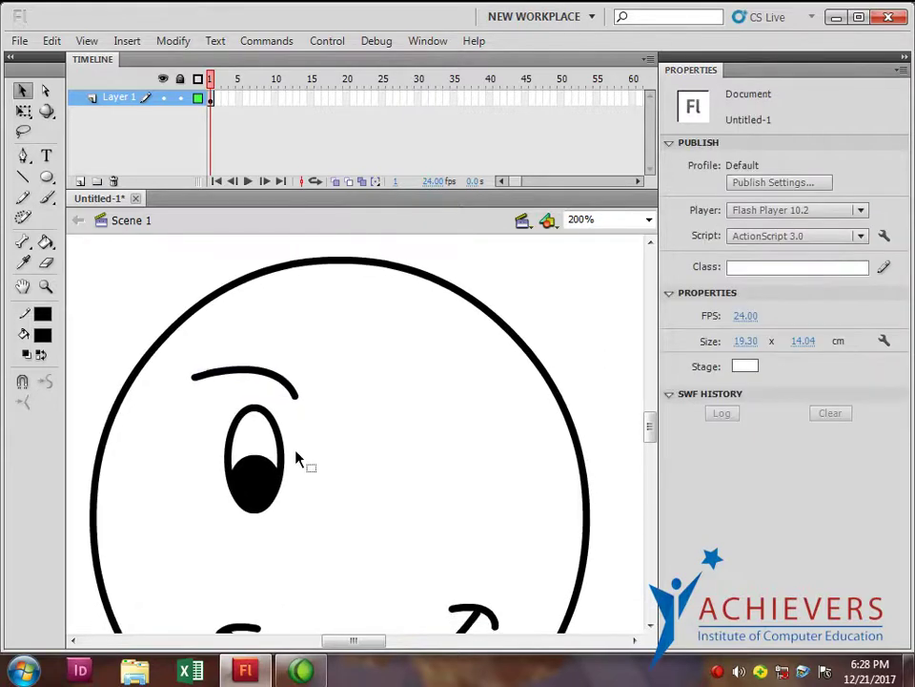
pyautogui.click(259, 482)
pyautogui.click(526, 394)
pyautogui.scroll(-4, 521, 379)
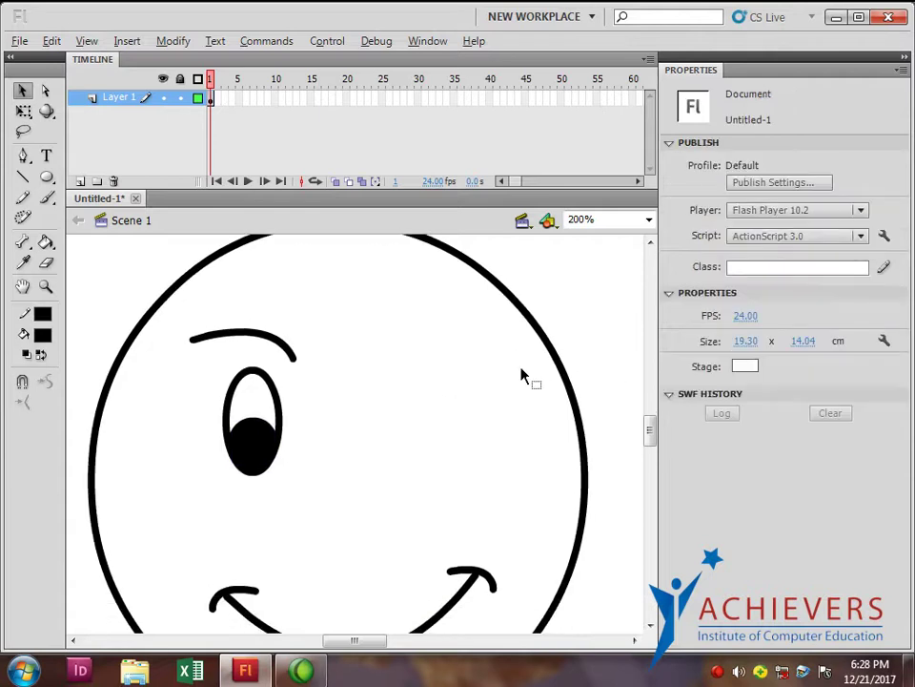
pyautogui.hotkey('ctrl', '-')
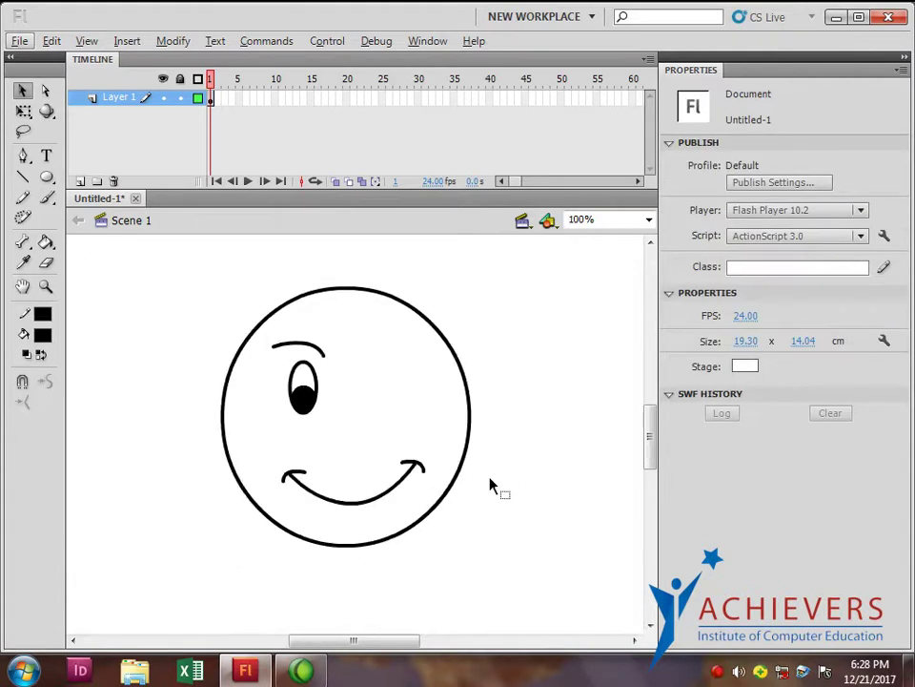
pyautogui.hotkey('ctrl', '-')
pyautogui.hotkey('ctrl', '=')
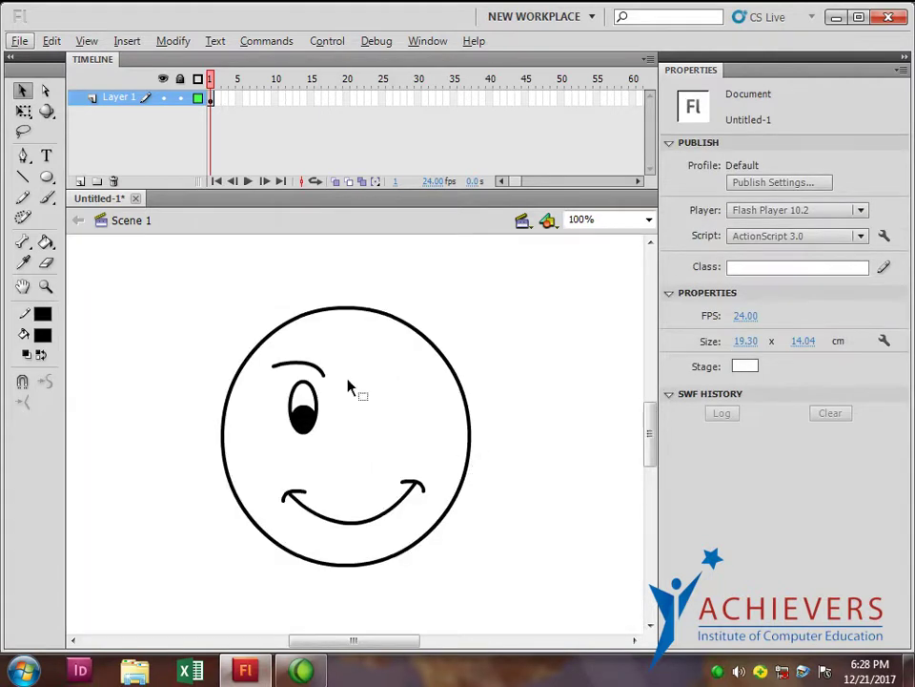
pyautogui.click(314, 369)
pyautogui.click(23, 113)
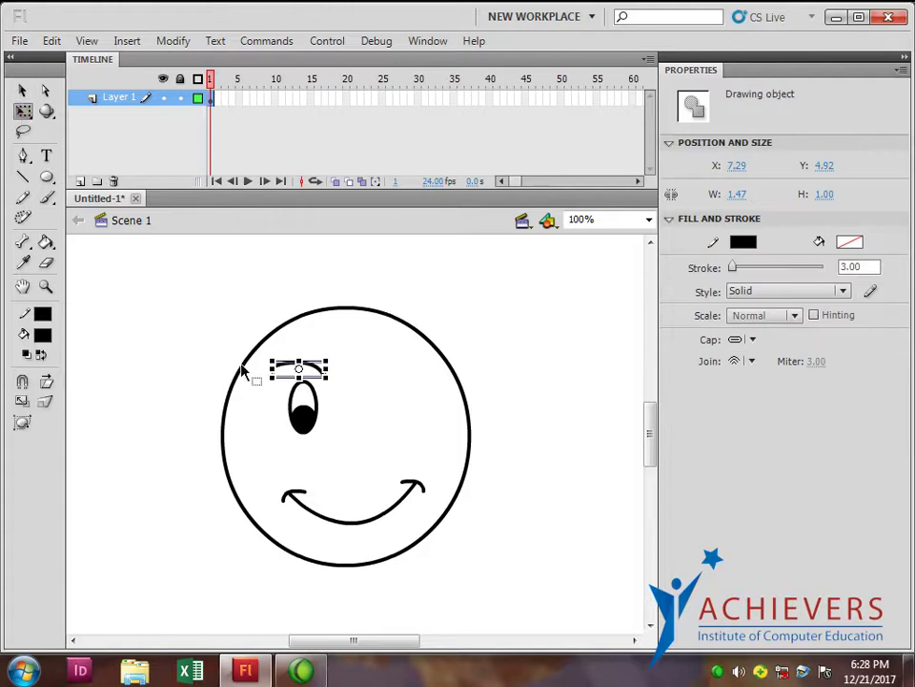
pyautogui.moveTo(272, 359); pyautogui.dragTo(289, 364)
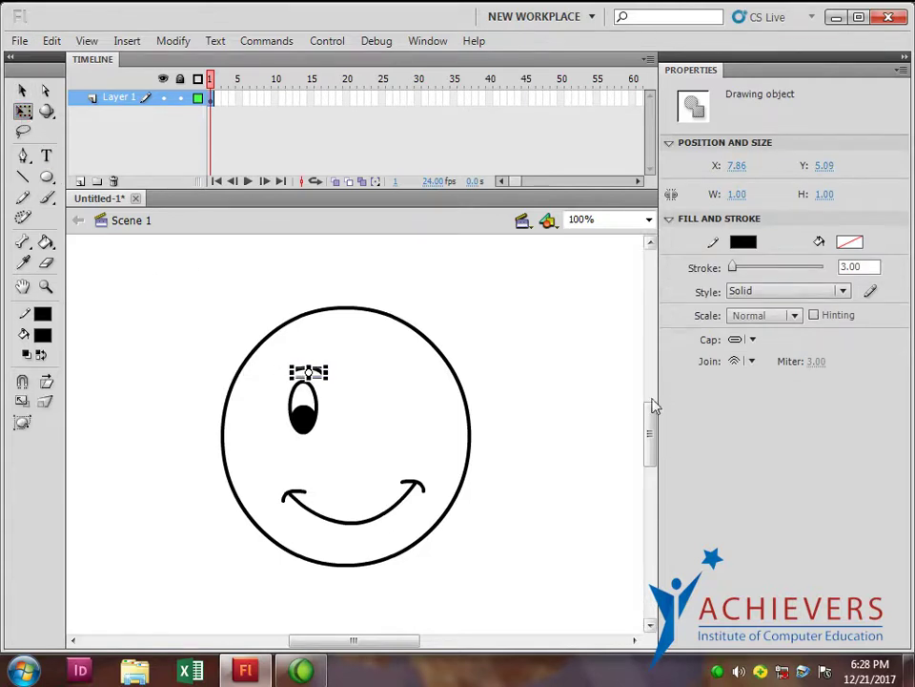
pyautogui.click(550, 401)
pyautogui.click(310, 378)
pyautogui.click(572, 407)
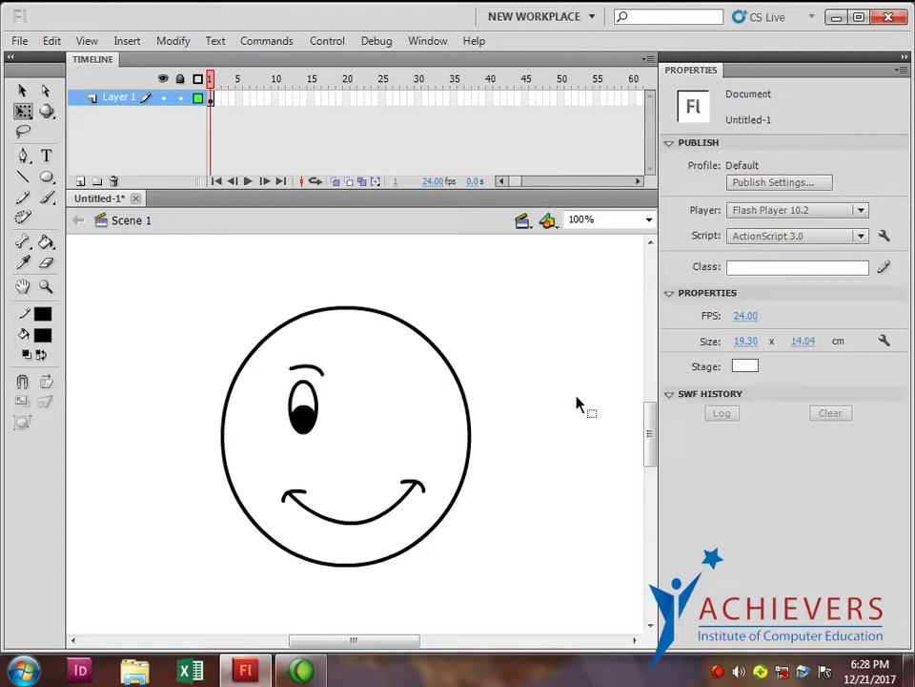
pyautogui.click(303, 423)
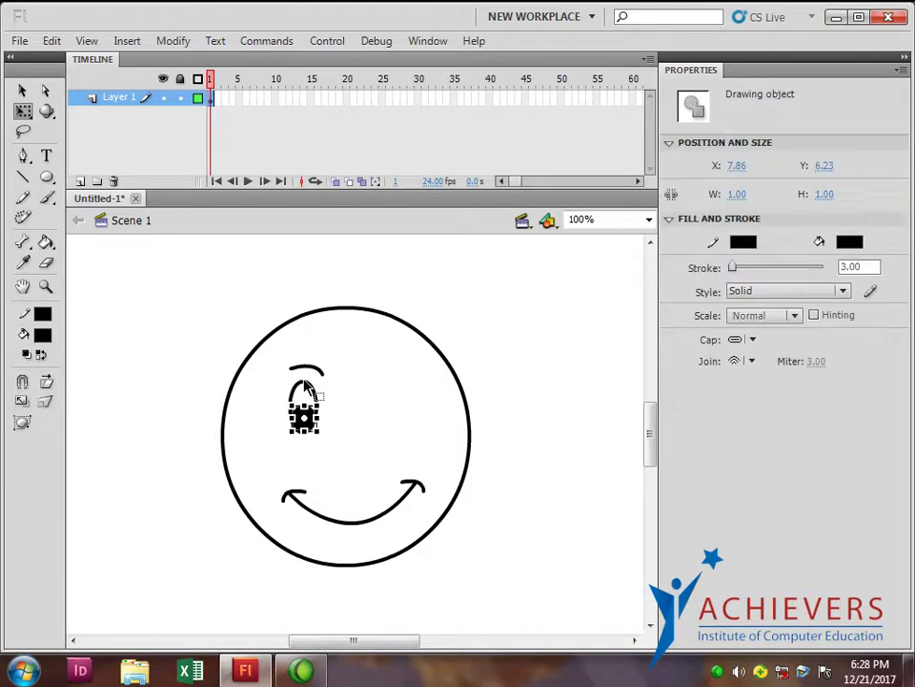
pyautogui.moveTo(195, 299); pyautogui.dragTo(535, 631)
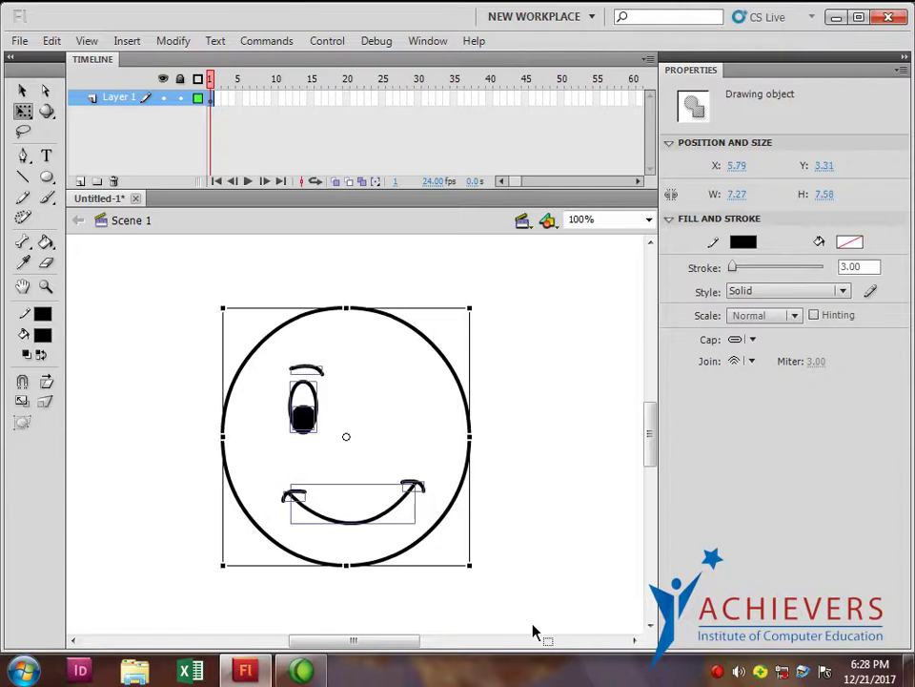
pyautogui.click(572, 553)
# Move the pupil, eye outline and eyebrow onto a new layer, keeping them in the same place on the face.
pyautogui.click(305, 419)
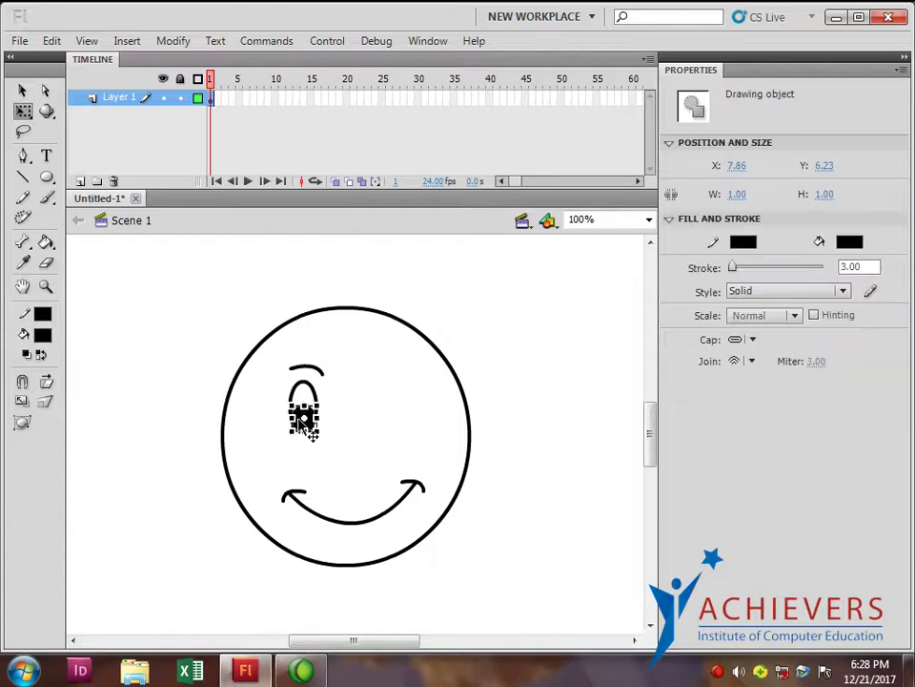
pyautogui.click(301, 386)
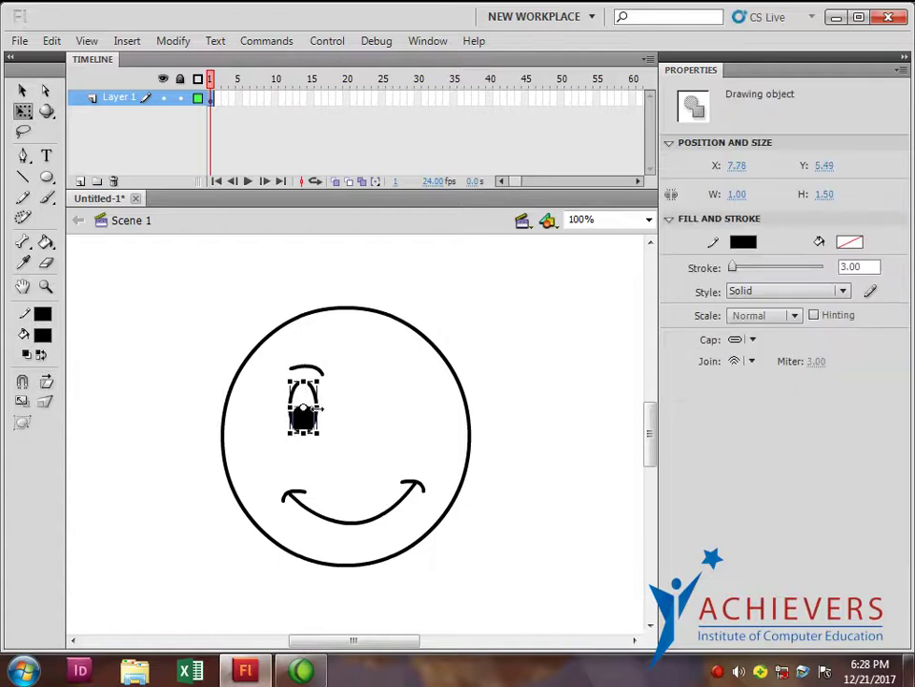
pyautogui.moveTo(311, 363); pyautogui.dragTo(323, 376)
pyautogui.keyDown('shift'); pyautogui.click(305, 370); pyautogui.keyUp('shift')
pyautogui.hotkey('ctrl', 'x')
pyautogui.click(81, 181)
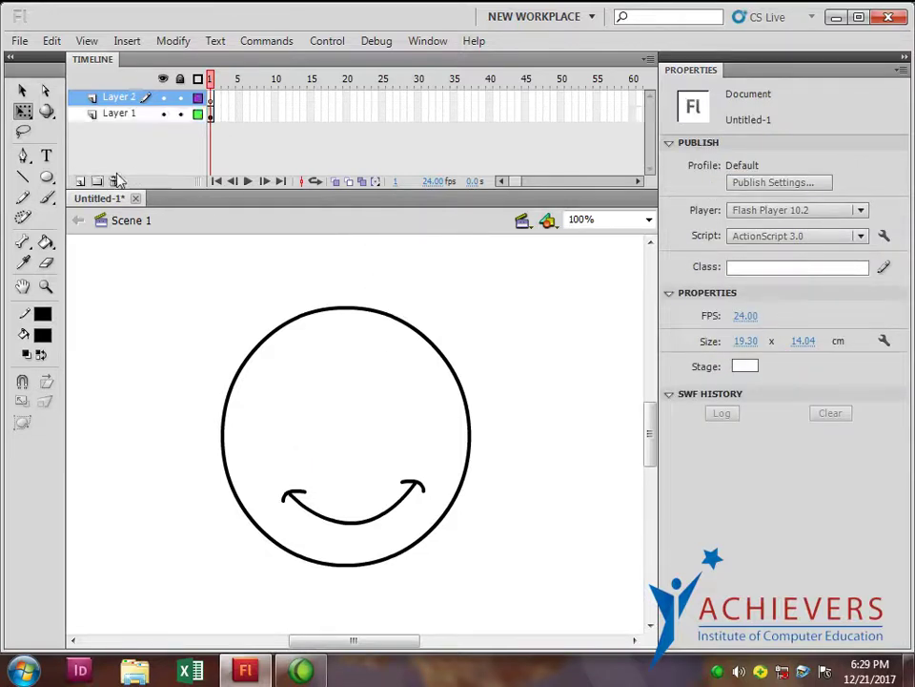
pyautogui.click(212, 99)
pyautogui.hotkey('ctrl', 'shift', 'v')
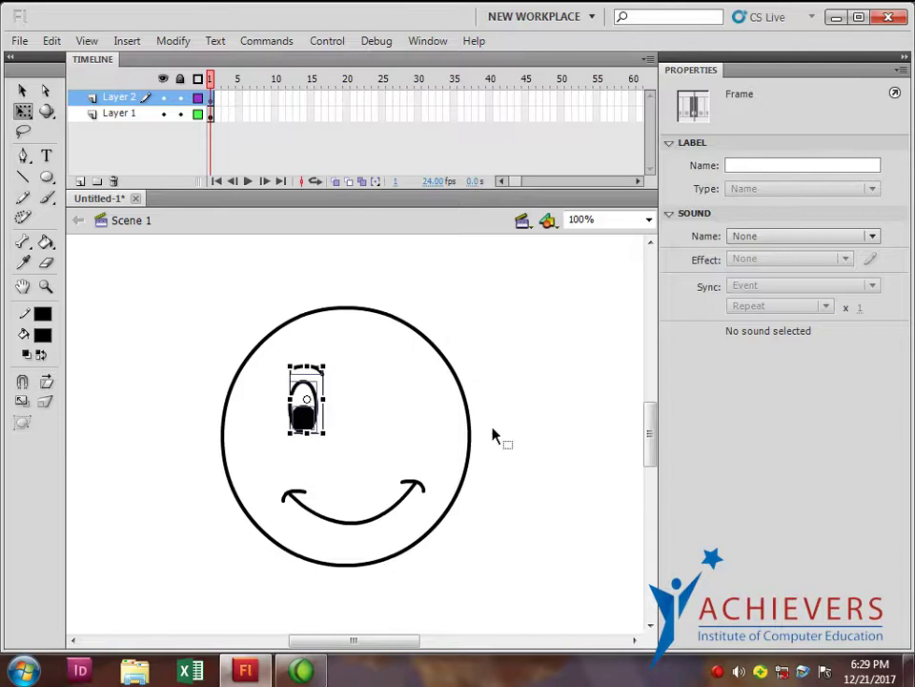
pyautogui.click(569, 446)
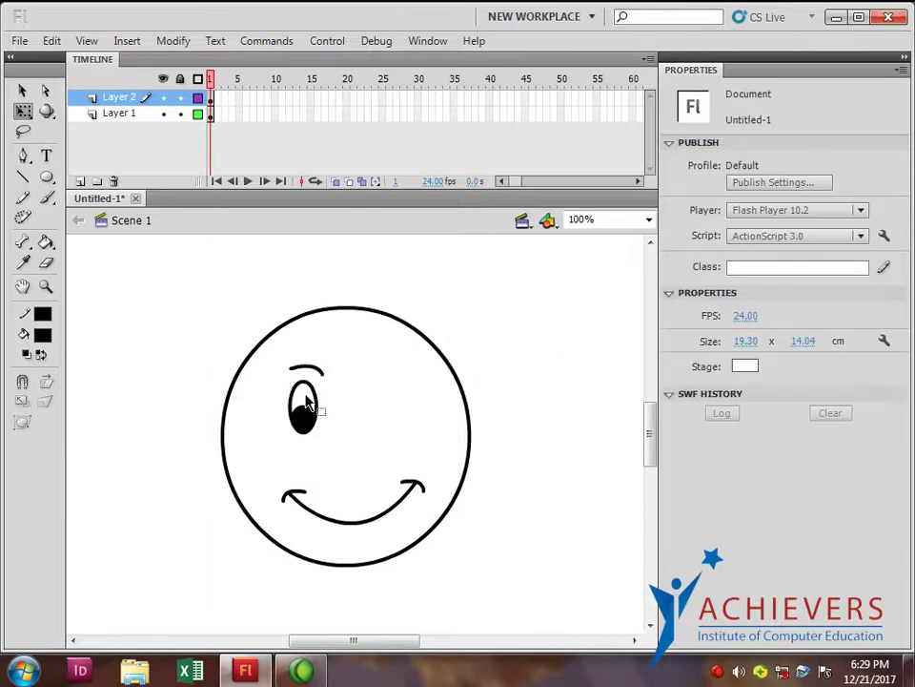
# Convert the pupil, eye outline and eyebrow together into a Movie Clip symbol.
pyautogui.click(309, 427)
pyautogui.click(213, 155)
pyautogui.click(305, 420)
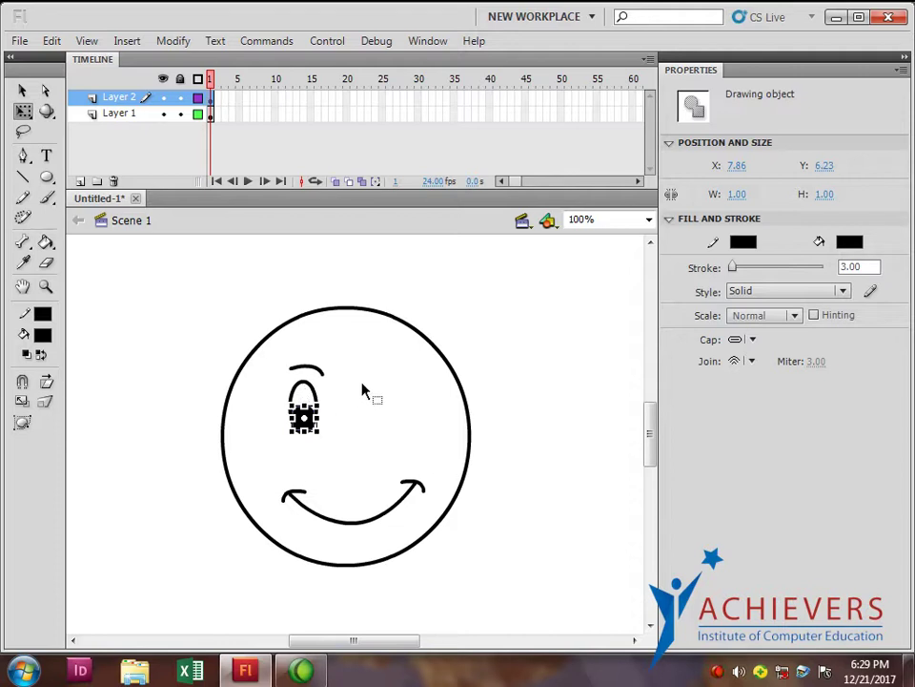
pyautogui.keyDown('shift'); pyautogui.click(300, 391); pyautogui.keyUp('shift')
pyautogui.keyDown('shift'); pyautogui.click(307, 369); pyautogui.keyUp('shift')
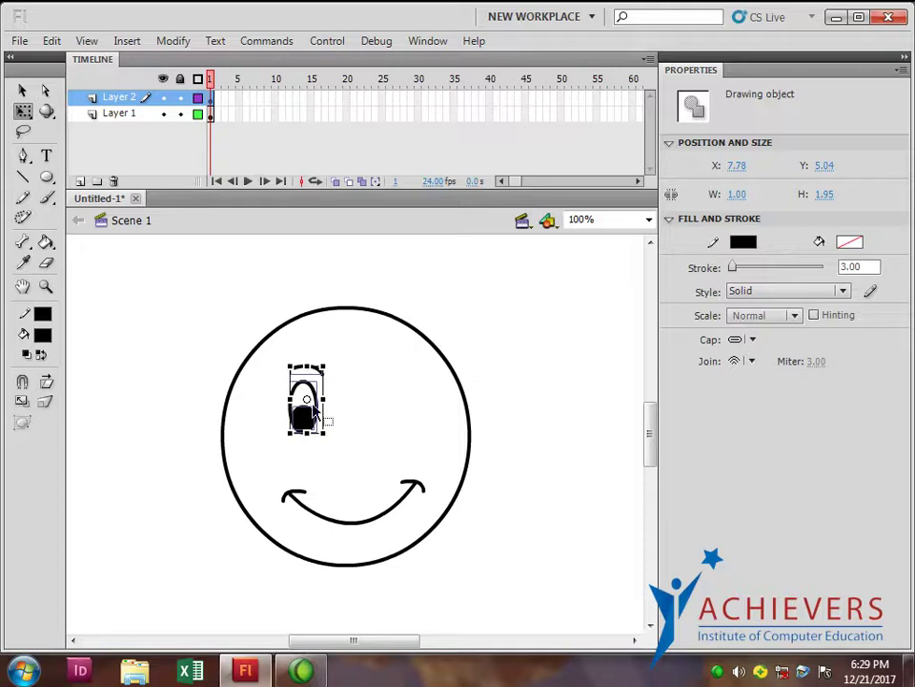
pyautogui.press('F8')
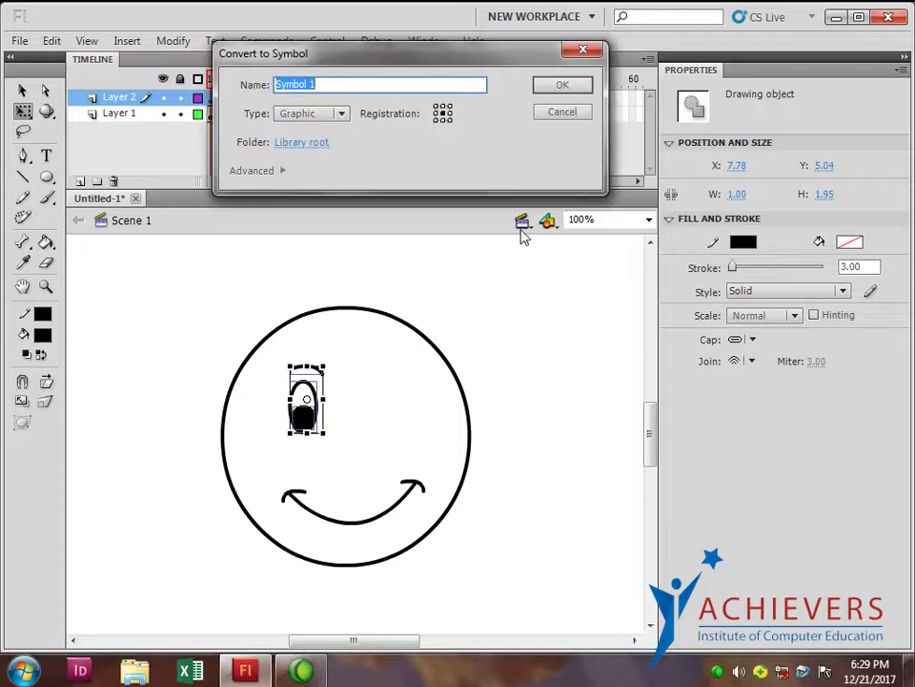
pyautogui.click(315, 113)
pyautogui.click(315, 135)
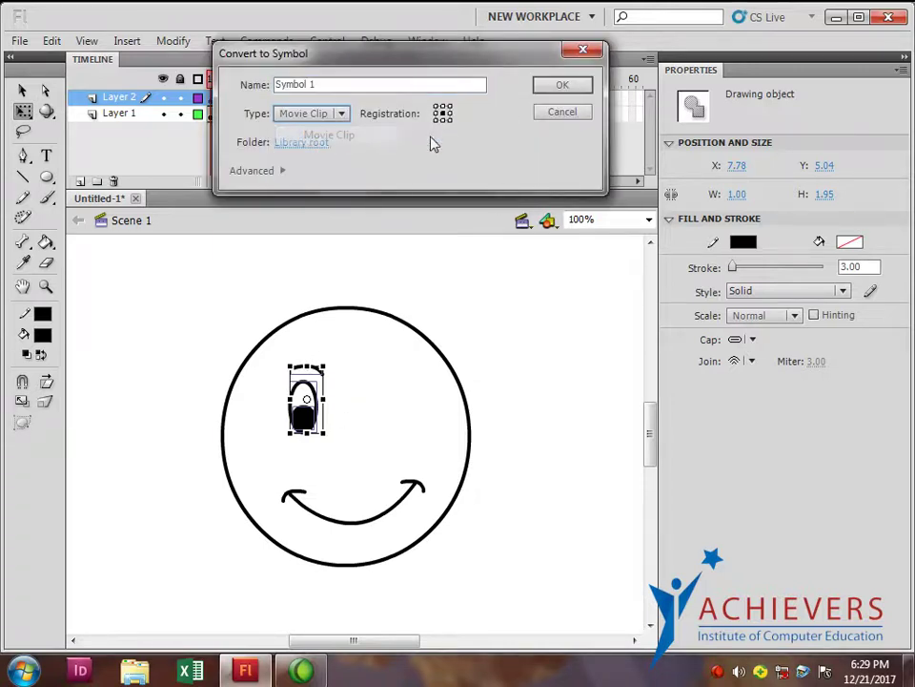
pyautogui.click(558, 87)
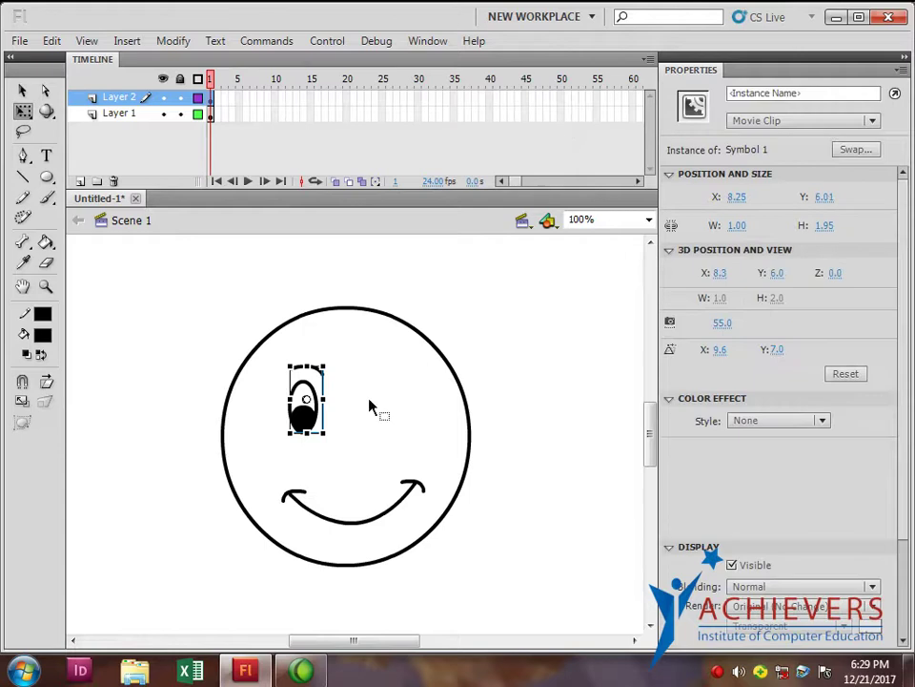
# Open the eye movie clip for editing in place on the face.
pyautogui.doubleClick(322, 431)
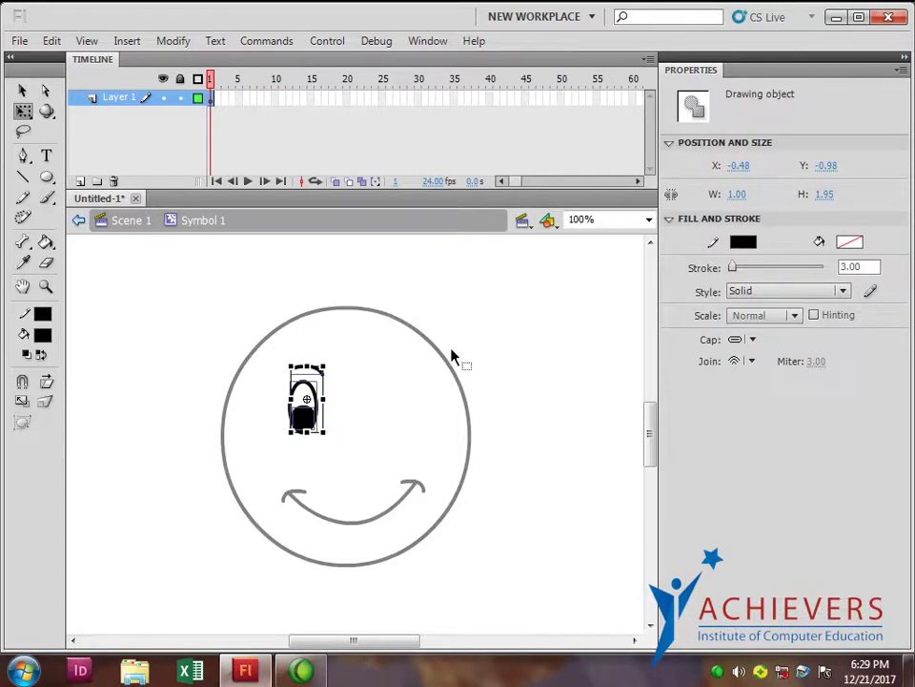
pyautogui.click(556, 384)
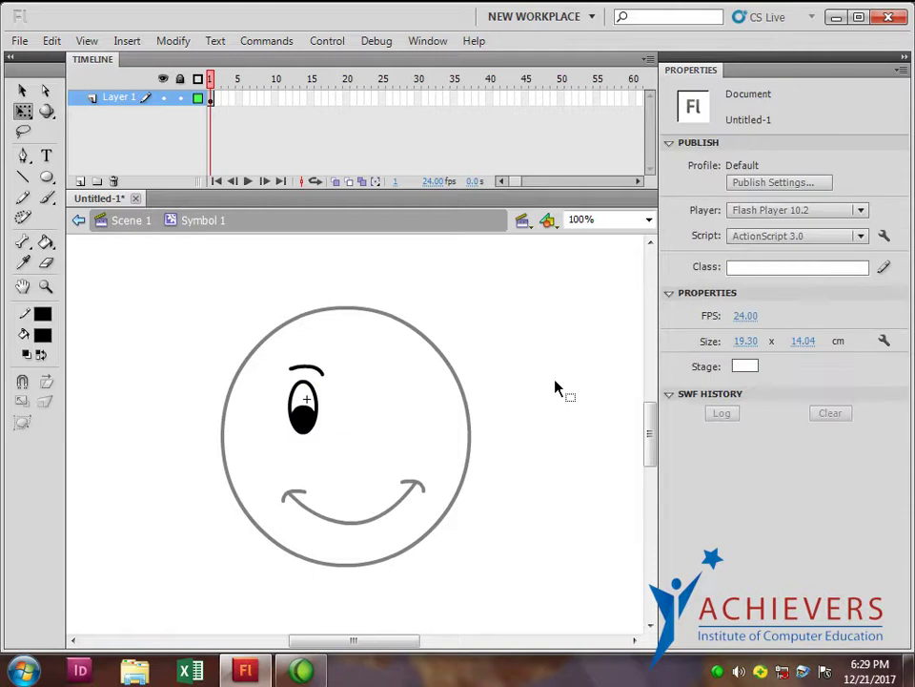
pyautogui.hotkey('ctrl', '=')
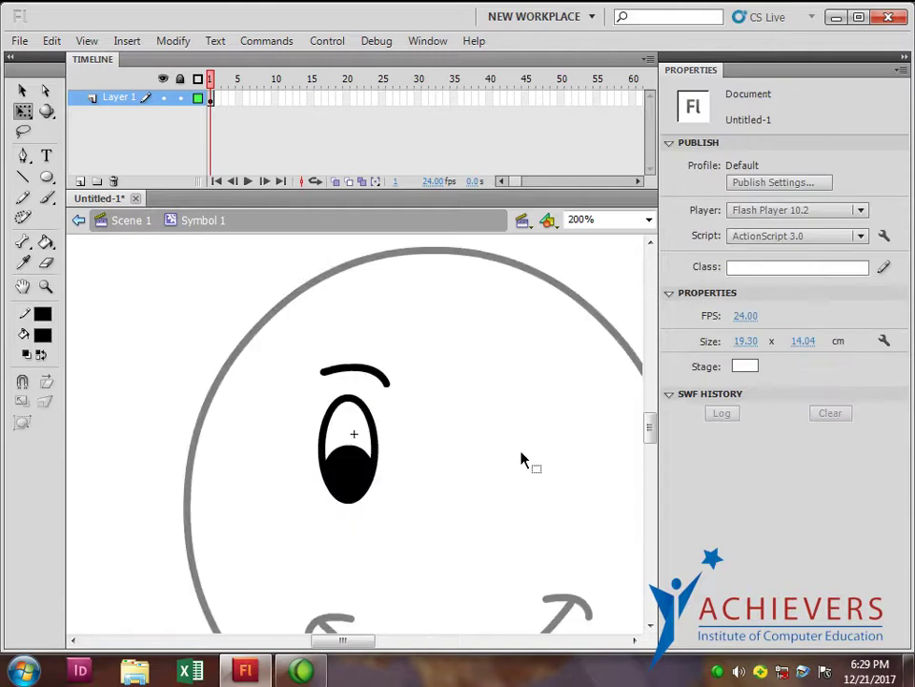
pyautogui.moveTo(395, 464); pyautogui.dragTo(277, 445)
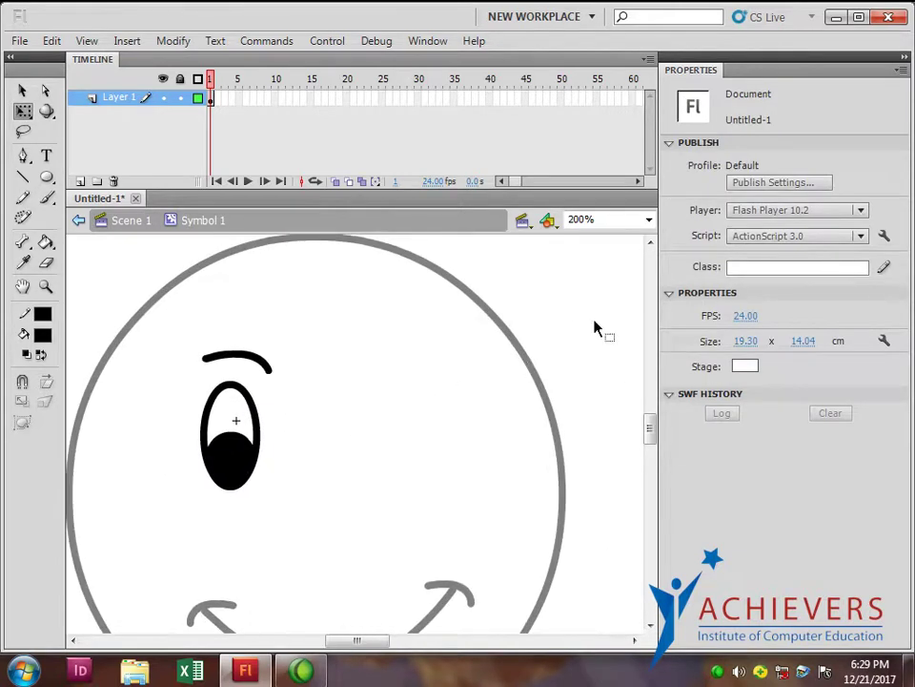
# Shift the eyebrow inside the eye symbol slightly to the left.
pyautogui.click(253, 475)
pyautogui.click(458, 377)
pyautogui.click(240, 459)
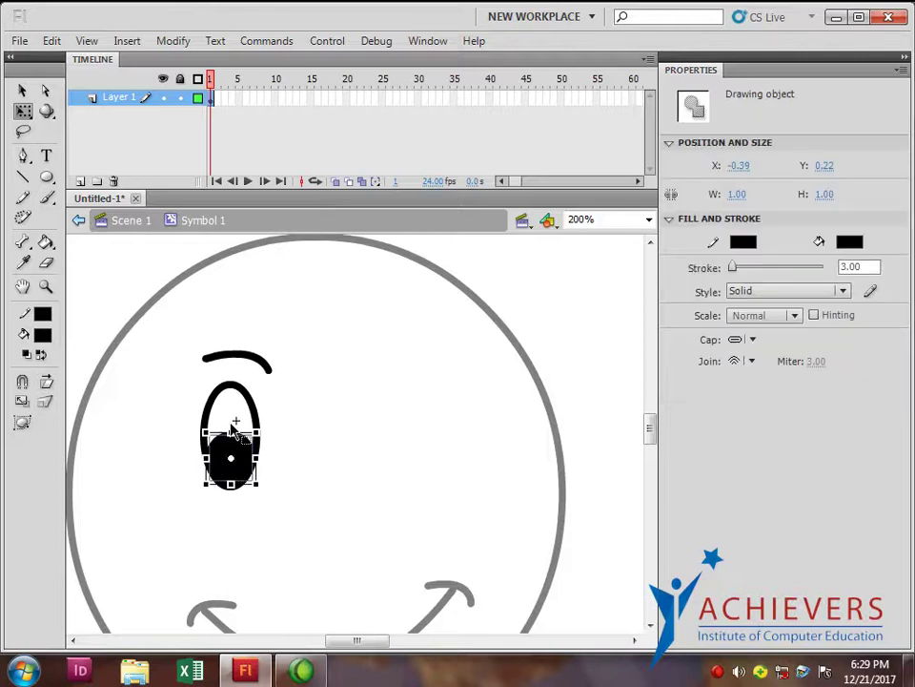
pyautogui.click(313, 343)
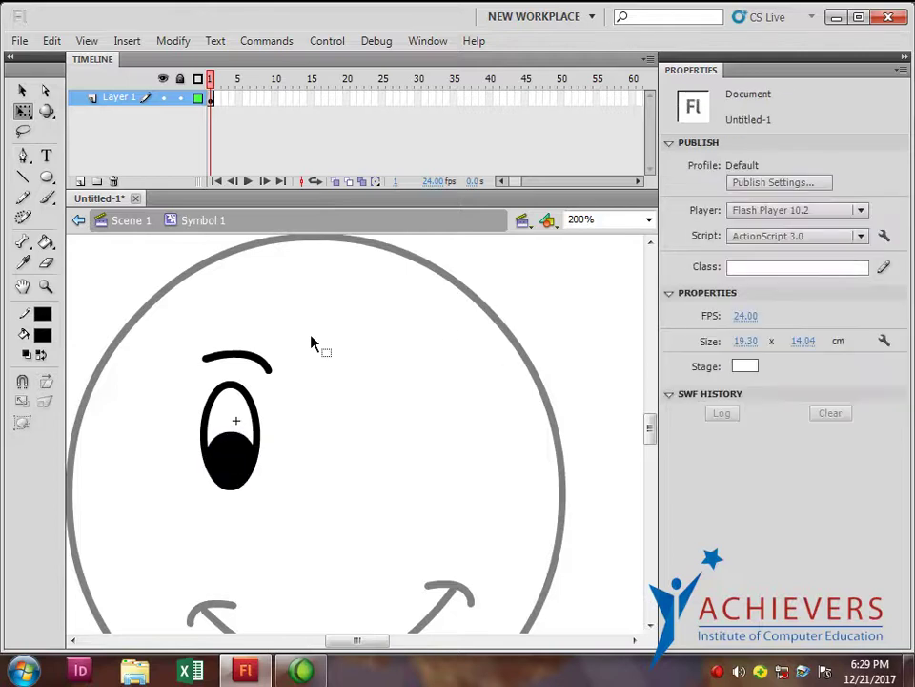
pyautogui.click(262, 365)
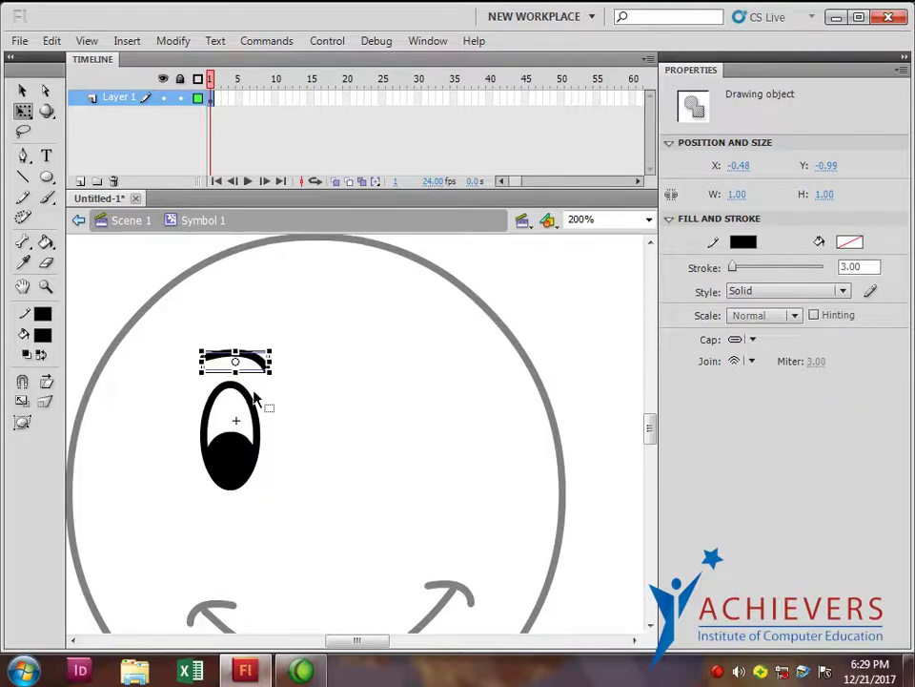
pyautogui.click(558, 313)
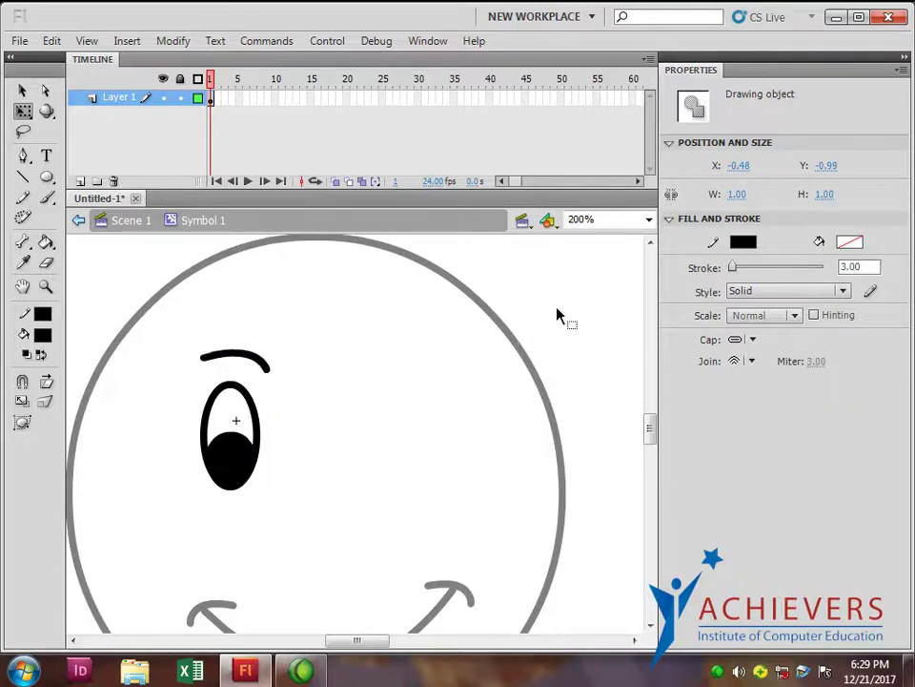
# Add a new layer above the eye artwork inside the symbol and lock the eye artwork's layer.
pyautogui.click(23, 156)
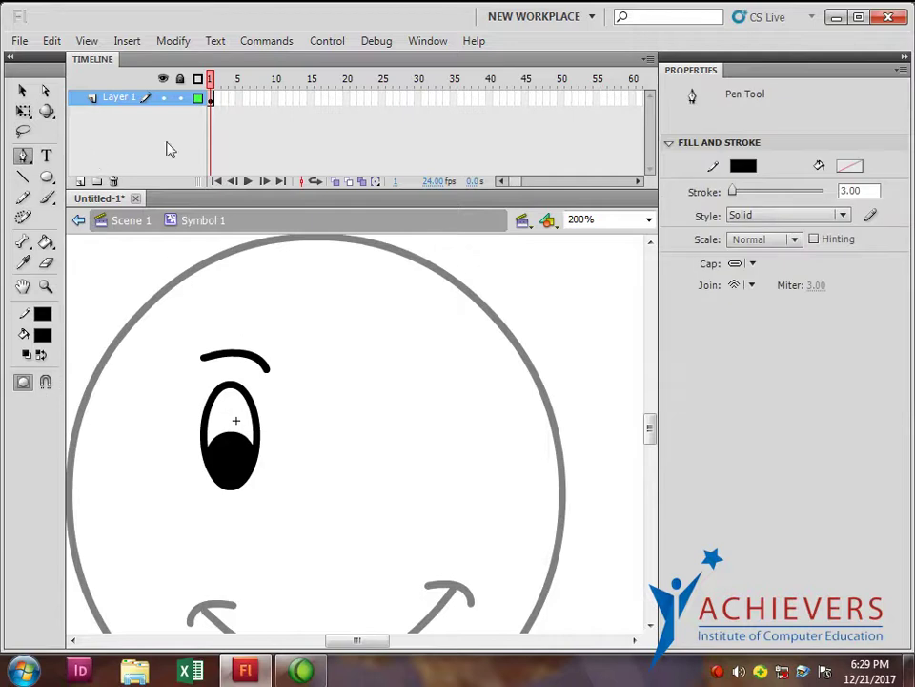
pyautogui.click(211, 101)
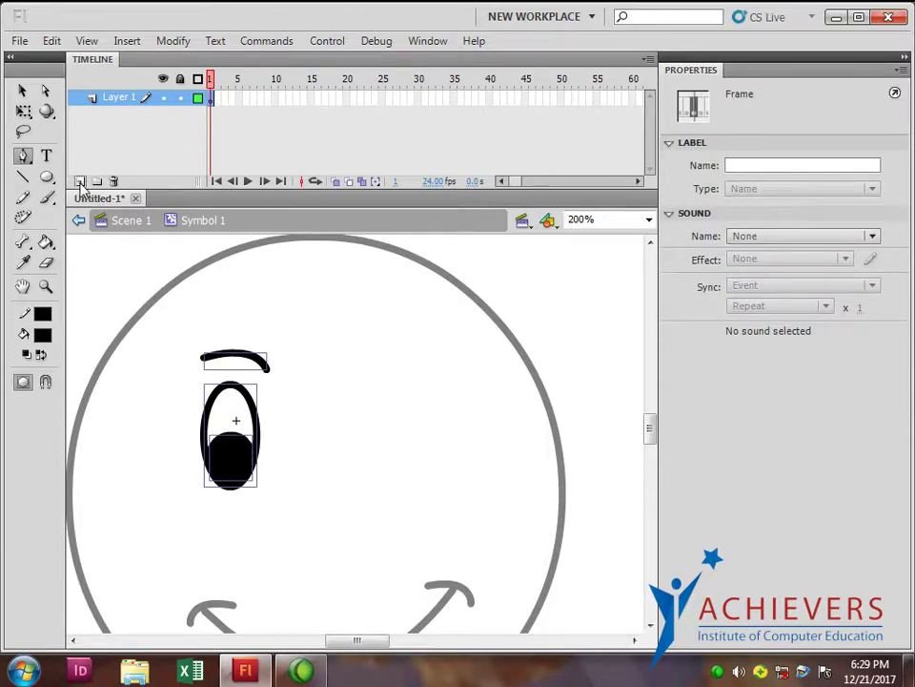
pyautogui.click(80, 180)
pyautogui.click(179, 114)
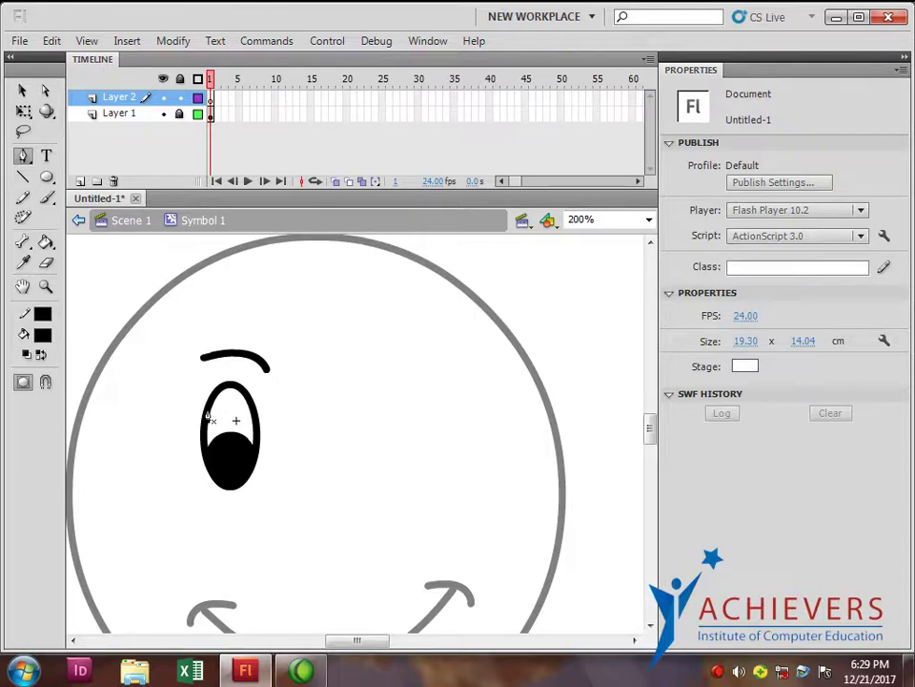
# Draw a closed crescent-shaped eyelid with the Pen tool across the upper part of the eye outline.
pyautogui.moveTo(252, 410); pyautogui.dragTo(282, 451)
pyautogui.click(250, 410)
pyautogui.click(209, 418)
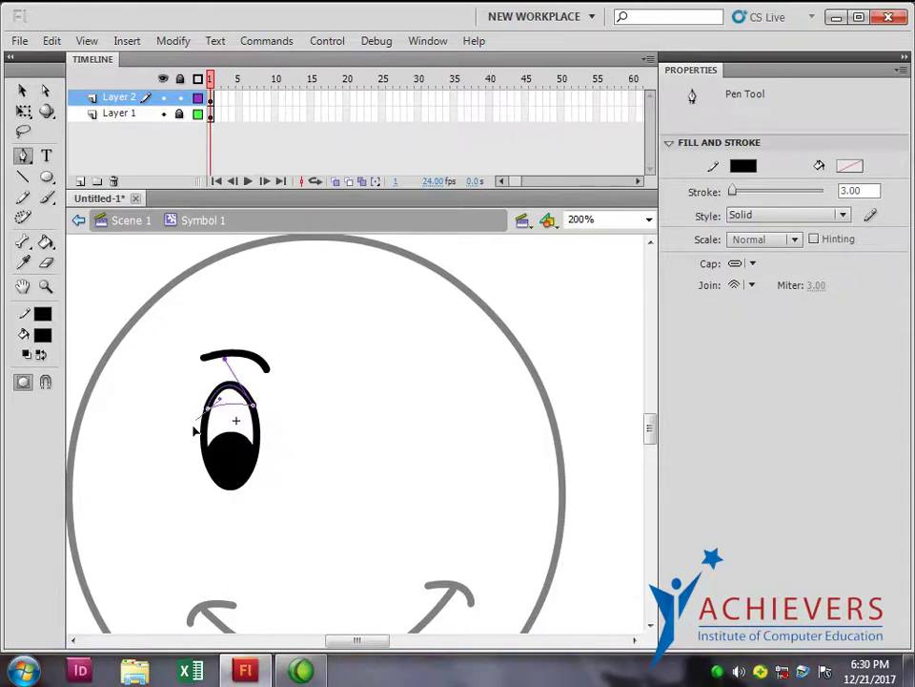
# Adjust the curve handle at the eyelid's right corner so its upper edge sits slightly lower within the eye outline.
pyautogui.click(44, 90)
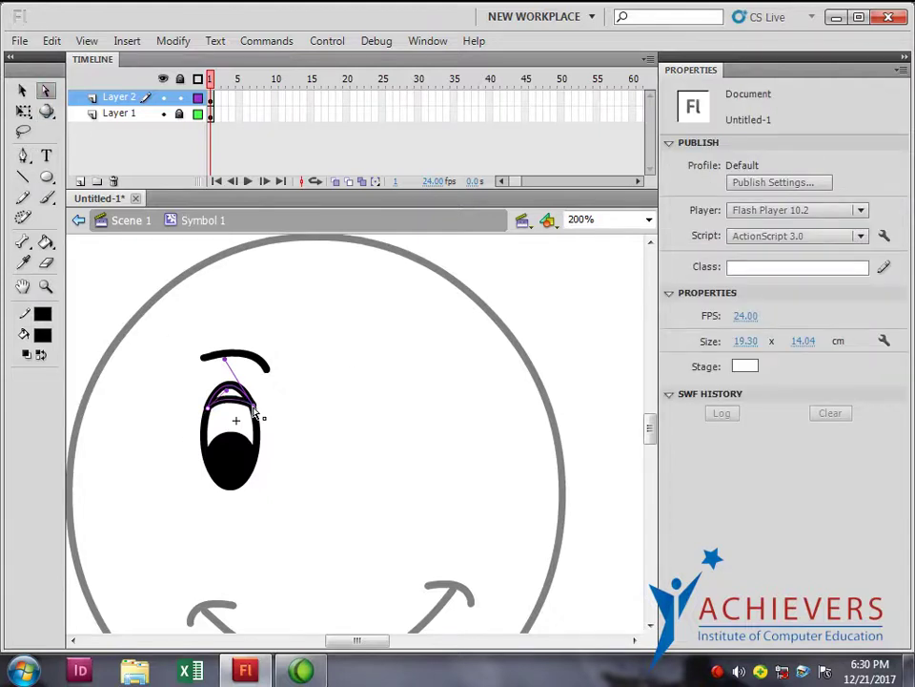
pyautogui.hotkey('ctrl', '=')
pyautogui.hotkey('ctrl', '=')
pyautogui.moveTo(440, 413); pyautogui.dragTo(434, 384)
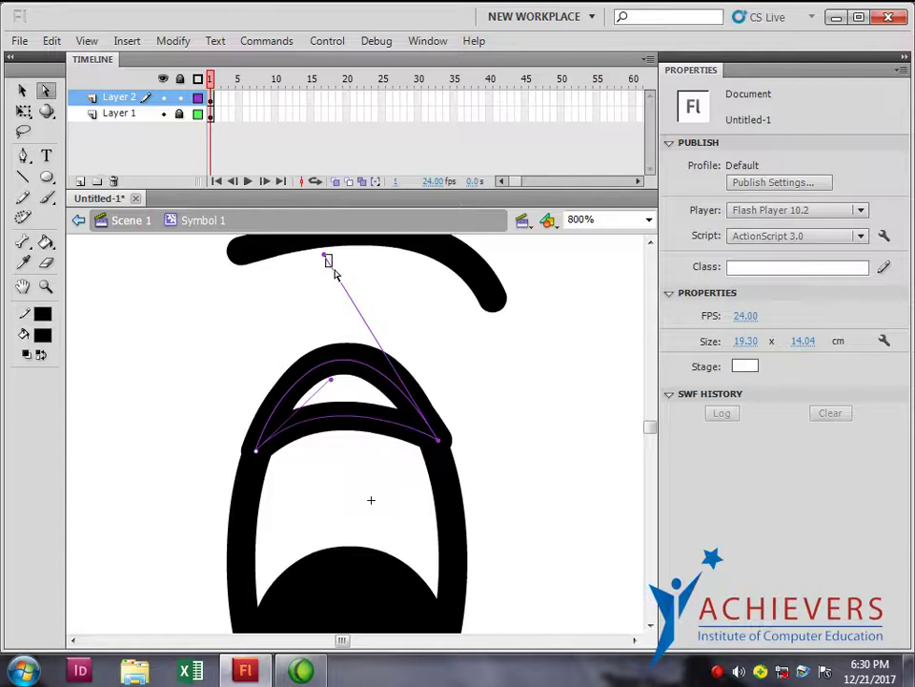
pyautogui.moveTo(341, 297); pyautogui.dragTo(346, 304)
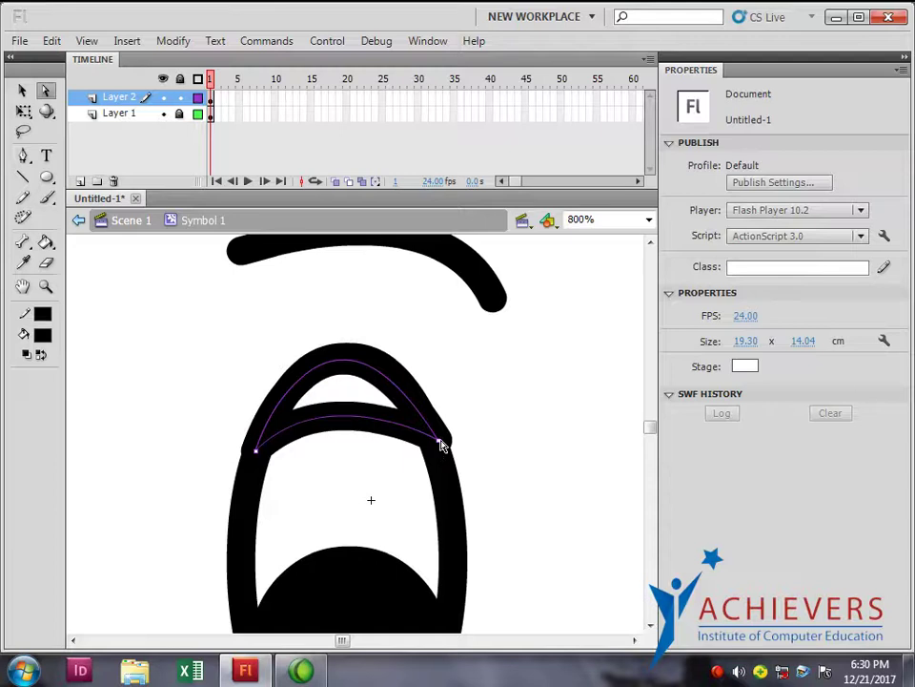
pyautogui.moveTo(440, 446); pyautogui.dragTo(340, 276)
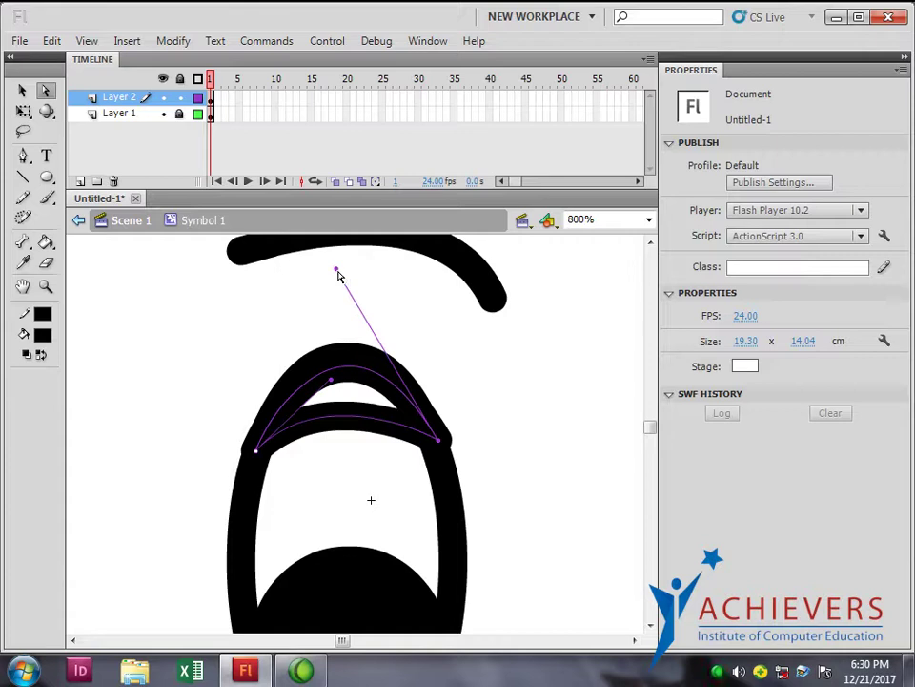
# Fill the eyelid crescent with solid black.
pyautogui.click(22, 90)
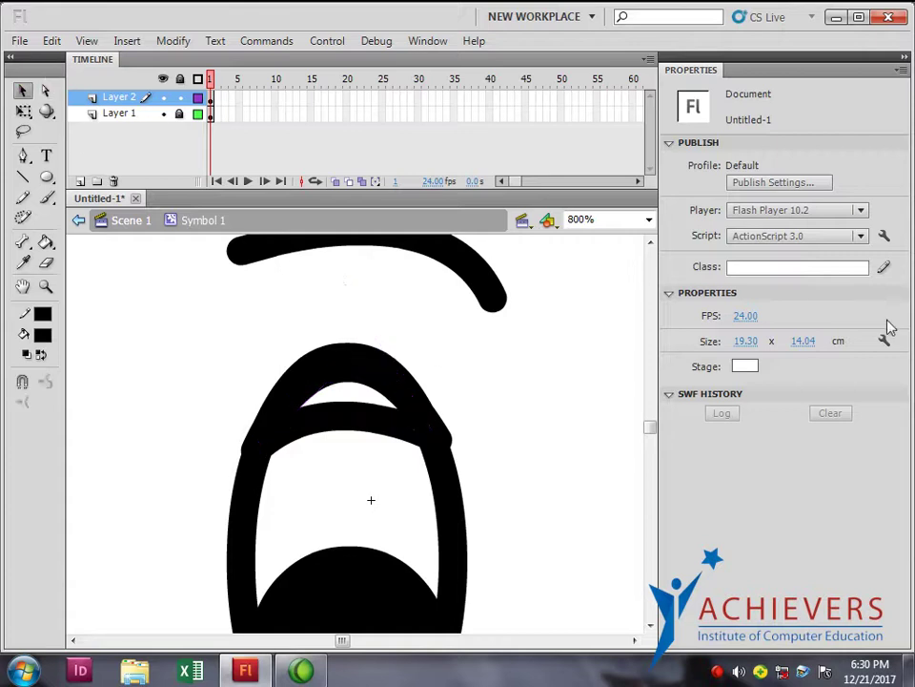
pyautogui.click(399, 374)
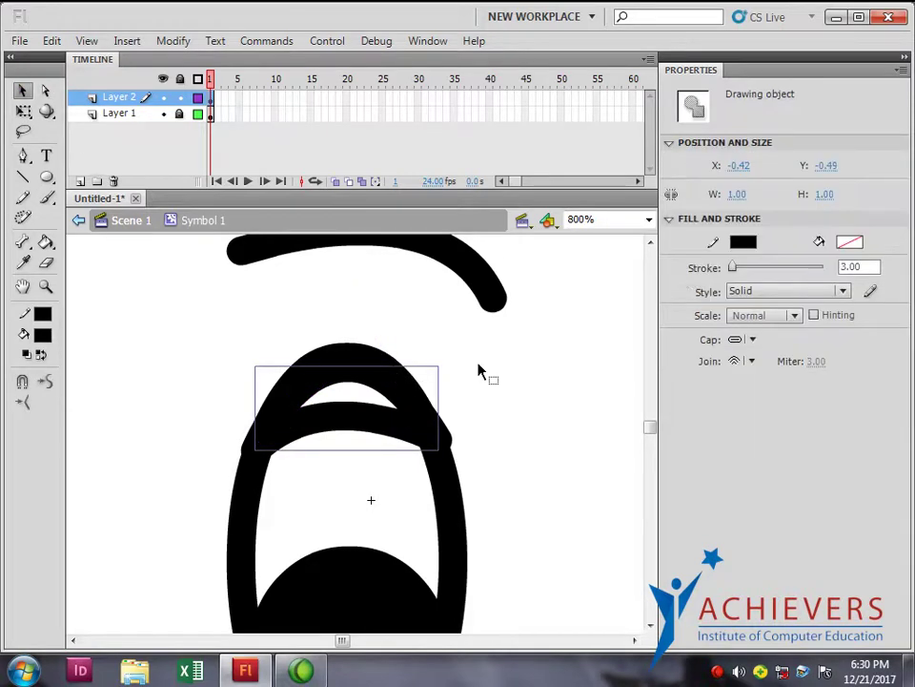
pyautogui.click(850, 242)
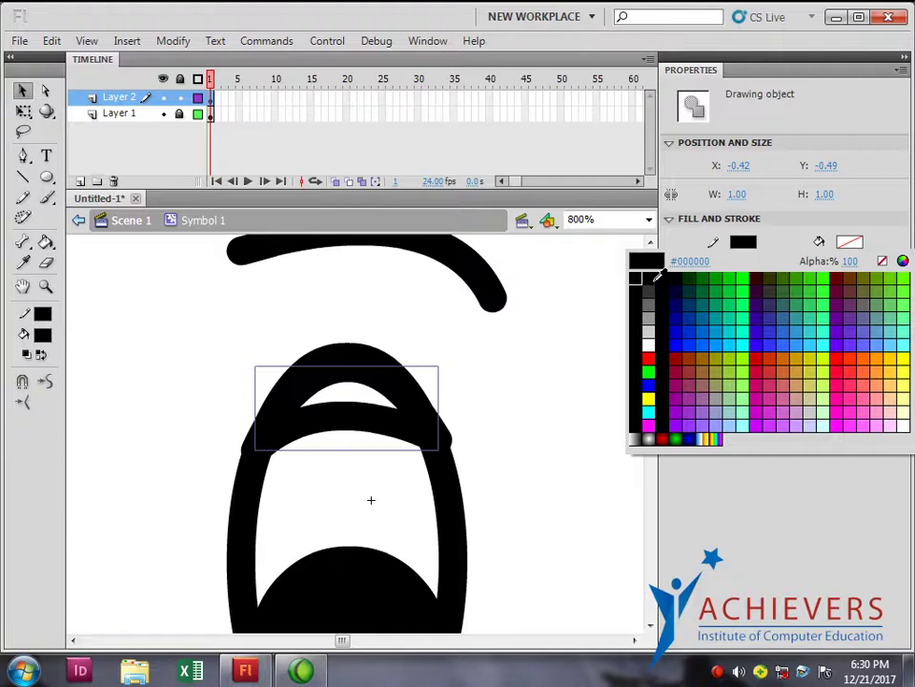
pyautogui.click(639, 301)
pyautogui.hotkey('ctrl', '-')
pyautogui.hotkey('ctrl', '-')
pyautogui.hotkey('ctrl', '-')
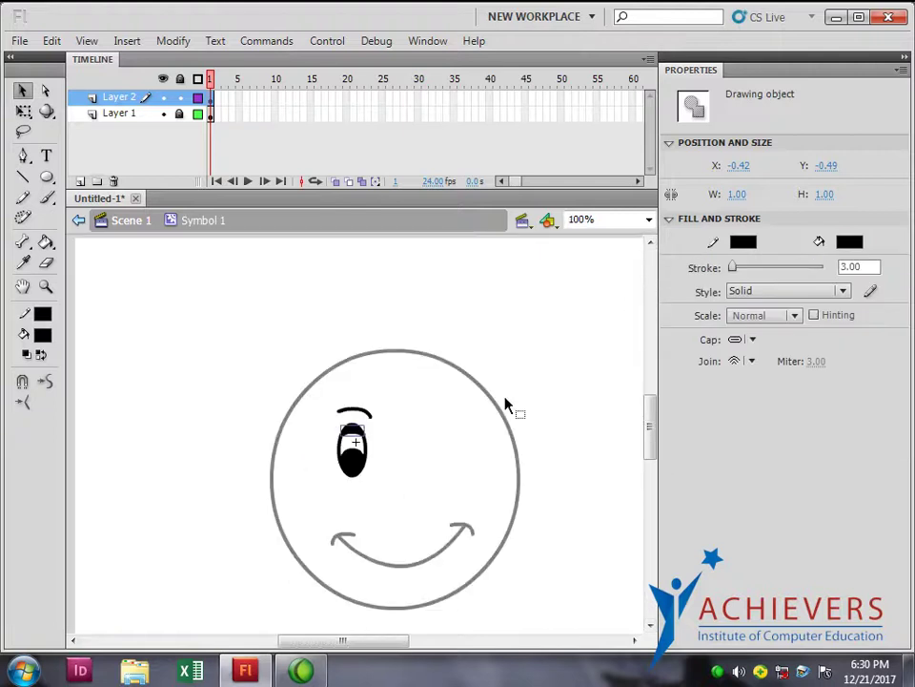
pyautogui.click(551, 378)
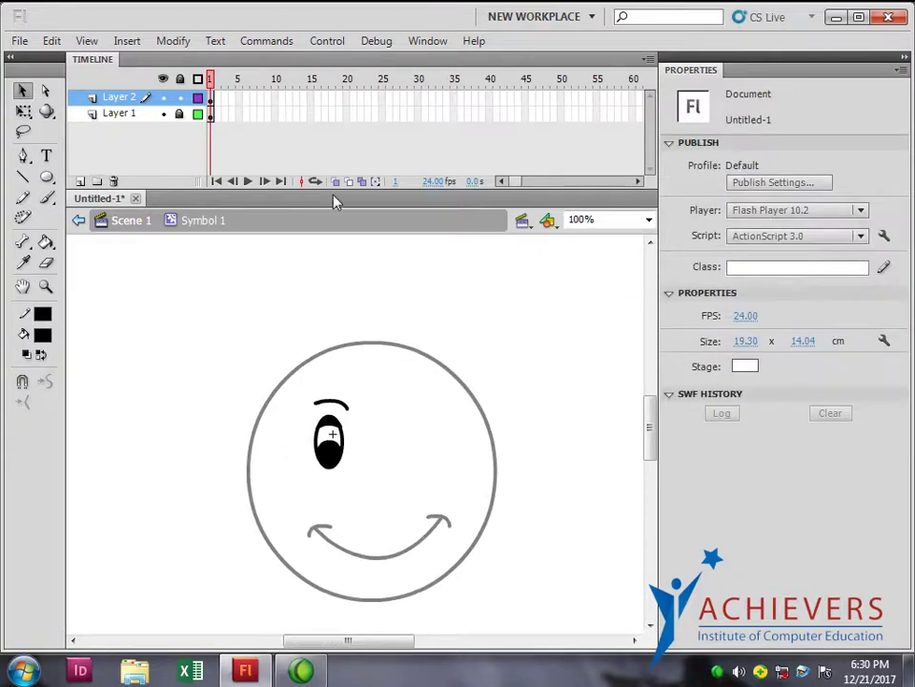
# Move the eyelid's right and left corner points slightly inward so they no longer protrude beyond the eye outline.
pyautogui.hotkey('ctrl', '=')
pyautogui.hotkey('ctrl', '=')
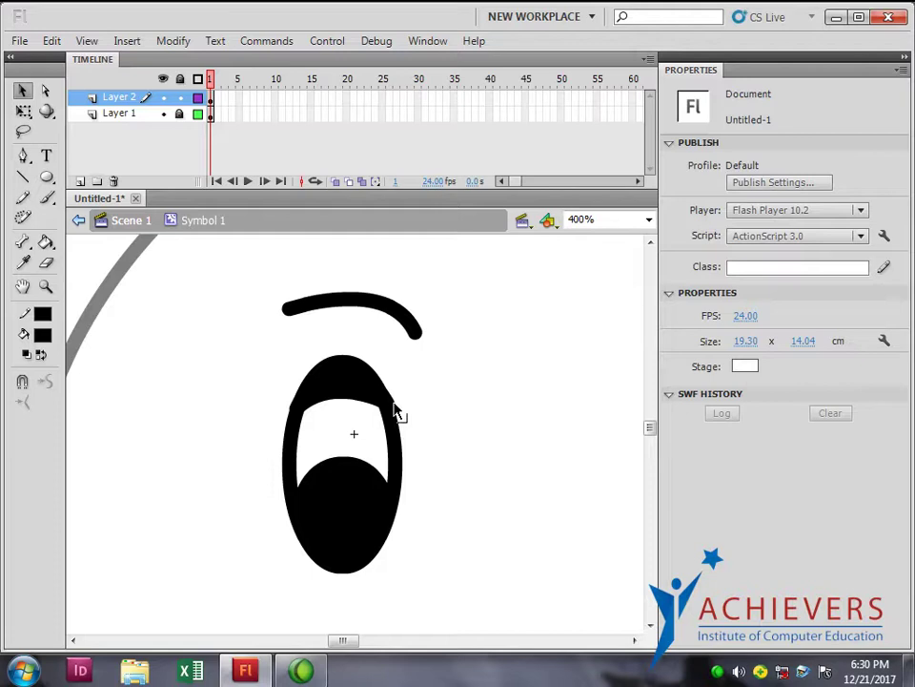
pyautogui.click(393, 408)
pyautogui.click(45, 90)
pyautogui.hotkey('ctrl', '=')
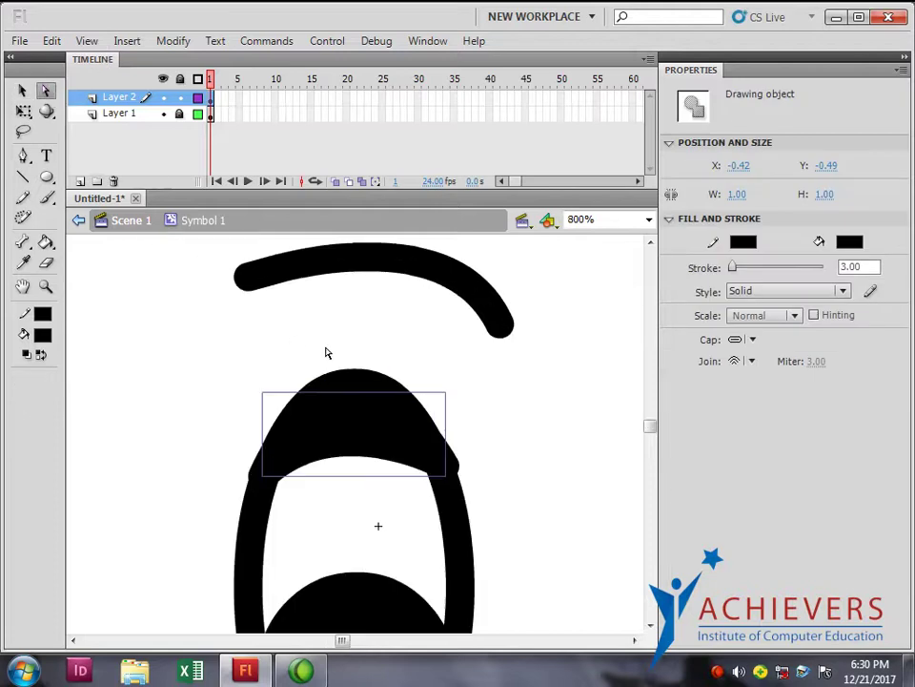
pyautogui.click(446, 468)
pyautogui.click(445, 469)
pyautogui.press('Left')
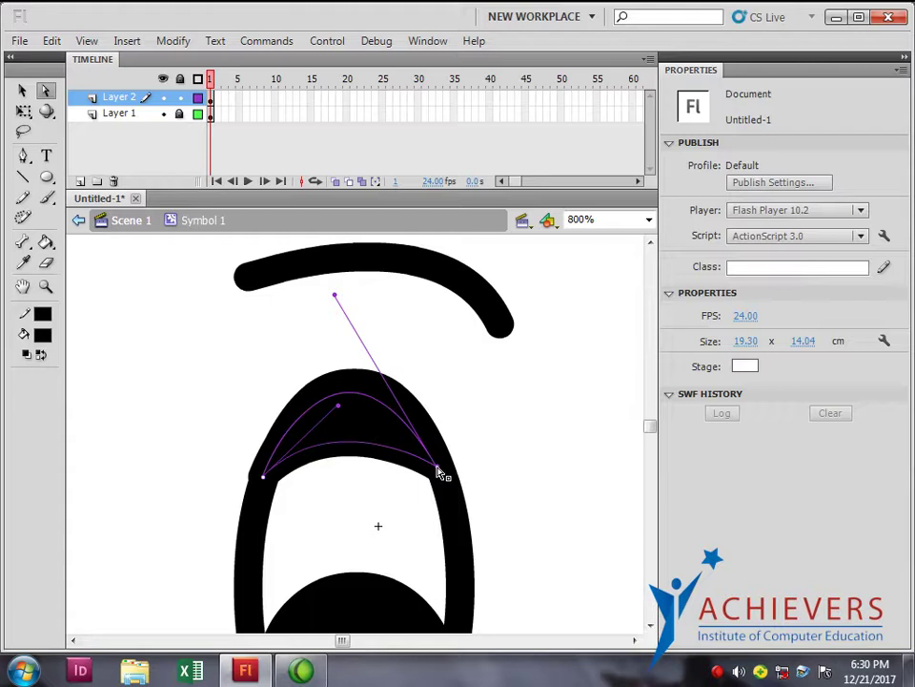
pyautogui.click(264, 480)
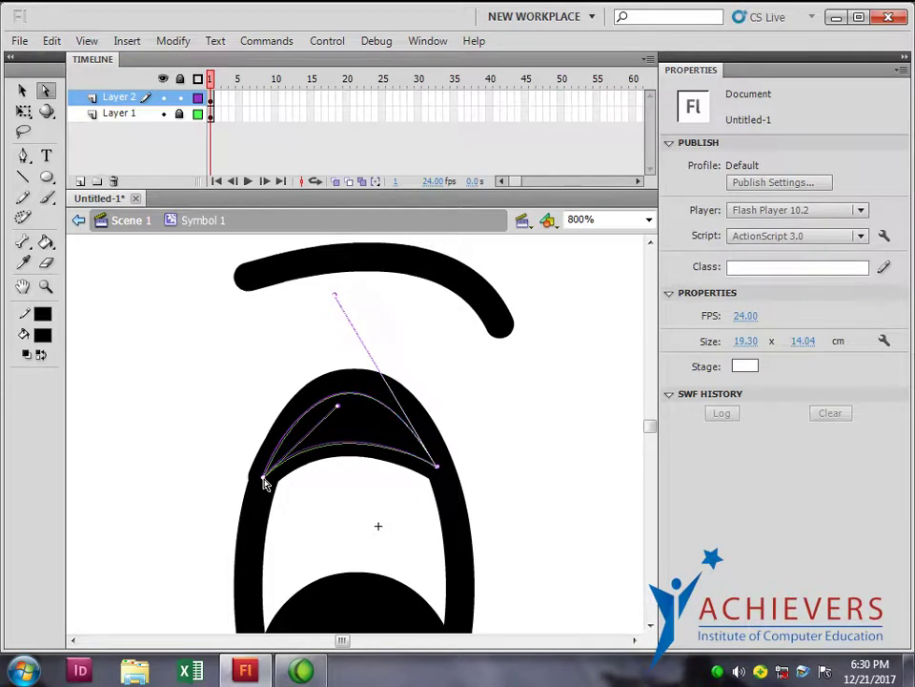
pyautogui.moveTo(264, 480); pyautogui.dragTo(269, 482)
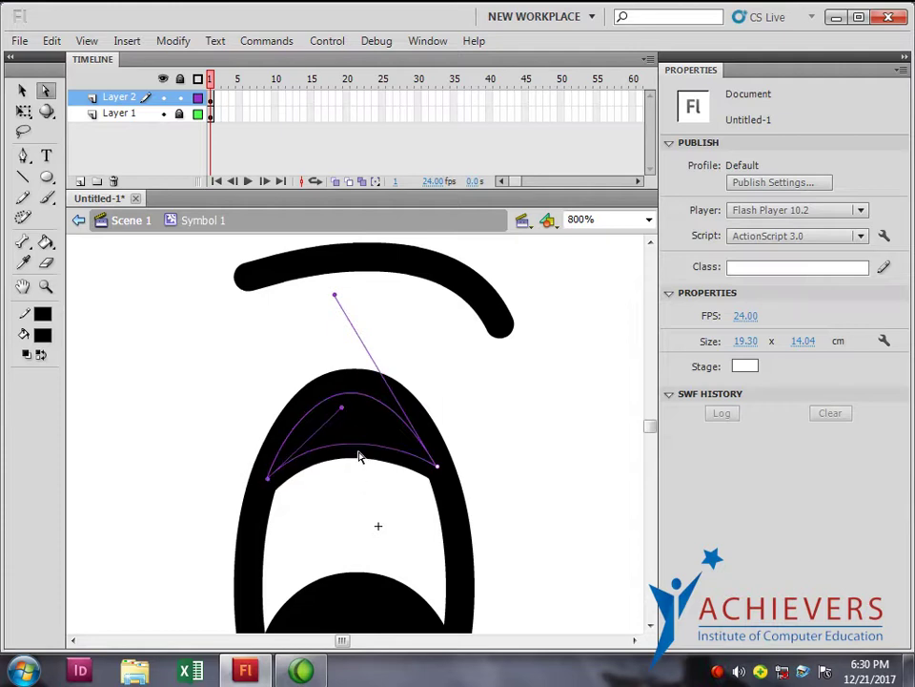
pyautogui.hotkey('ctrl', '-')
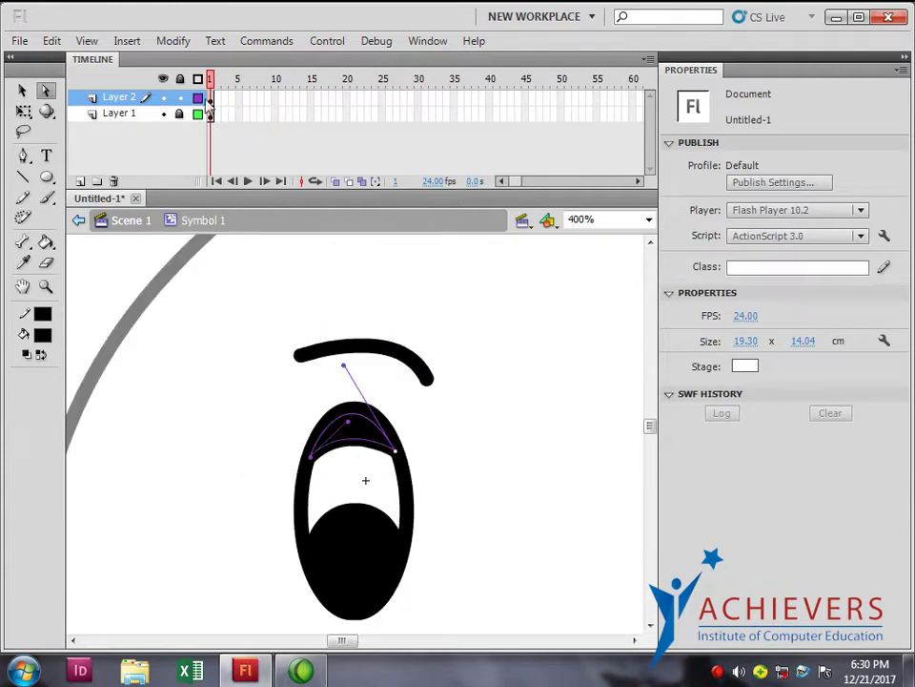
# Insert a keyframe at frame 2 of the eyelid layer and extend the eye artwork's layer to frame 2.
pyautogui.click(210, 98)
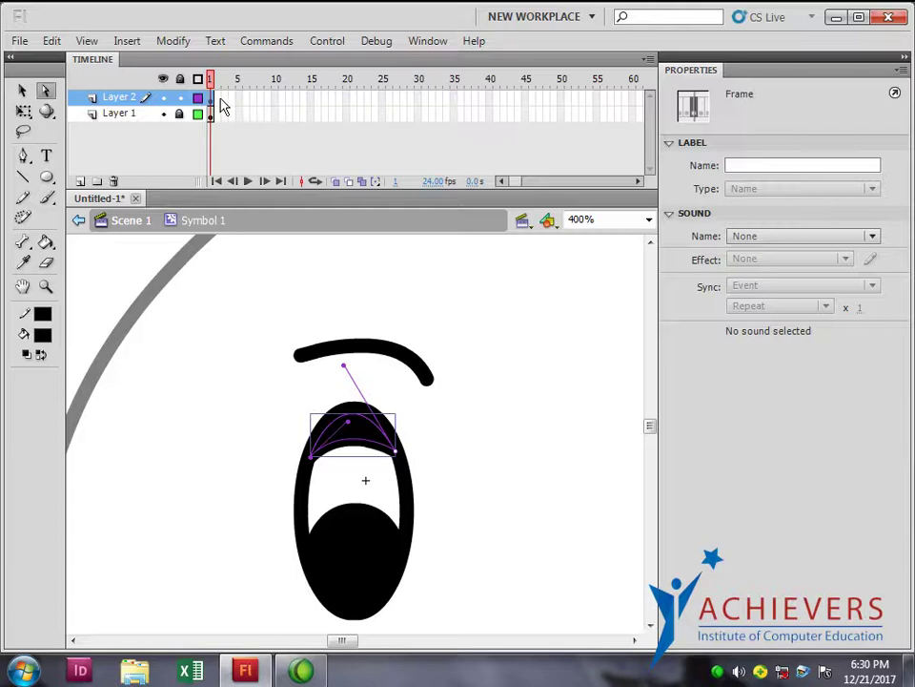
pyautogui.click(218, 99)
pyautogui.press('F6')
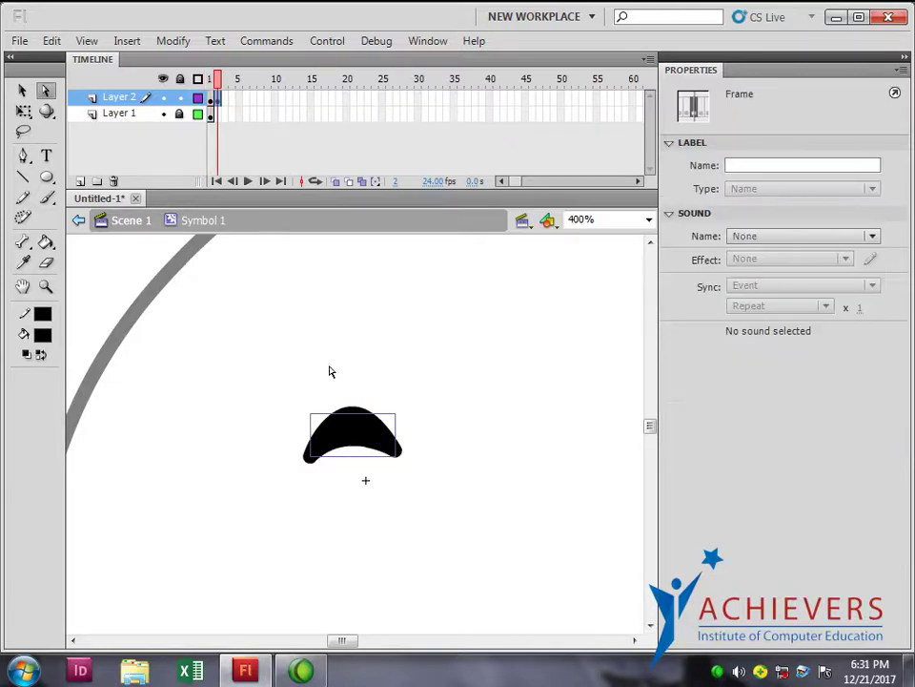
pyautogui.click(216, 112)
pyautogui.click(218, 100)
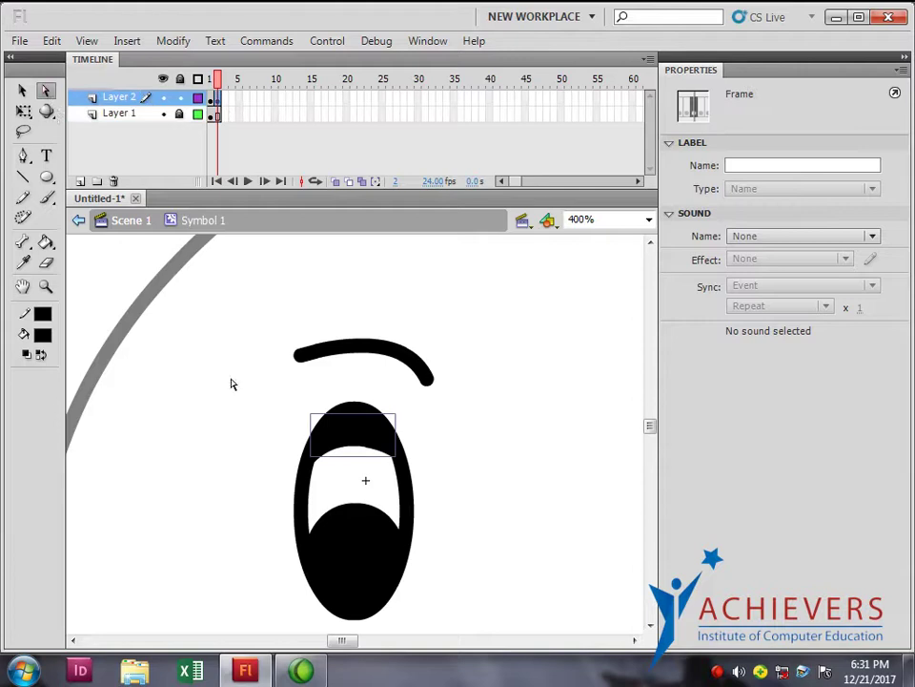
# Add an anchor point mid-way on the eyelid's lower edge in frame 2 and pull it down to the top of the pupil.
pyautogui.click(355, 450)
pyautogui.click(378, 445)
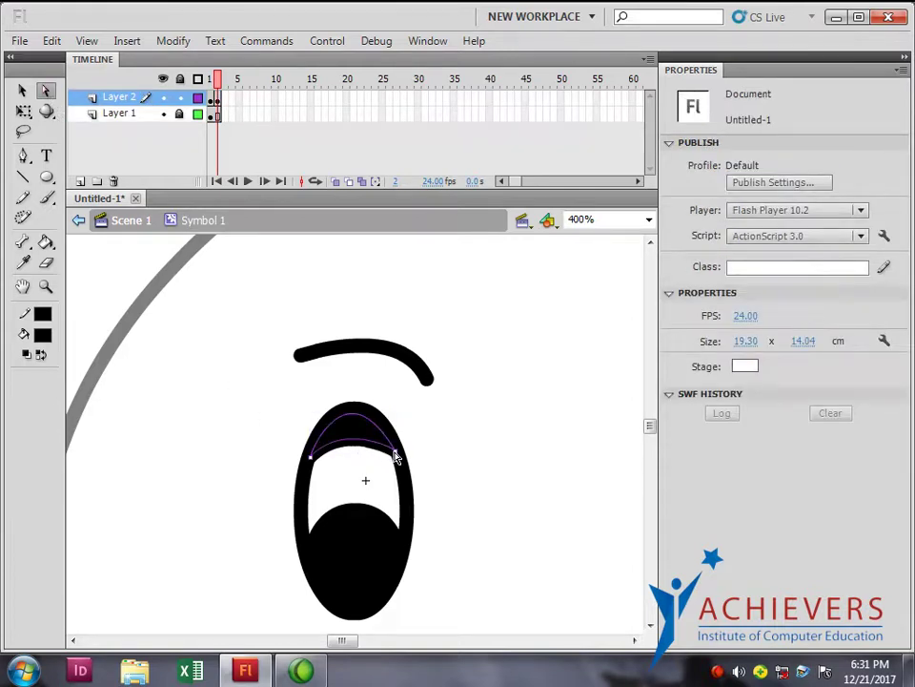
pyautogui.click(24, 157)
pyautogui.click(72, 195)
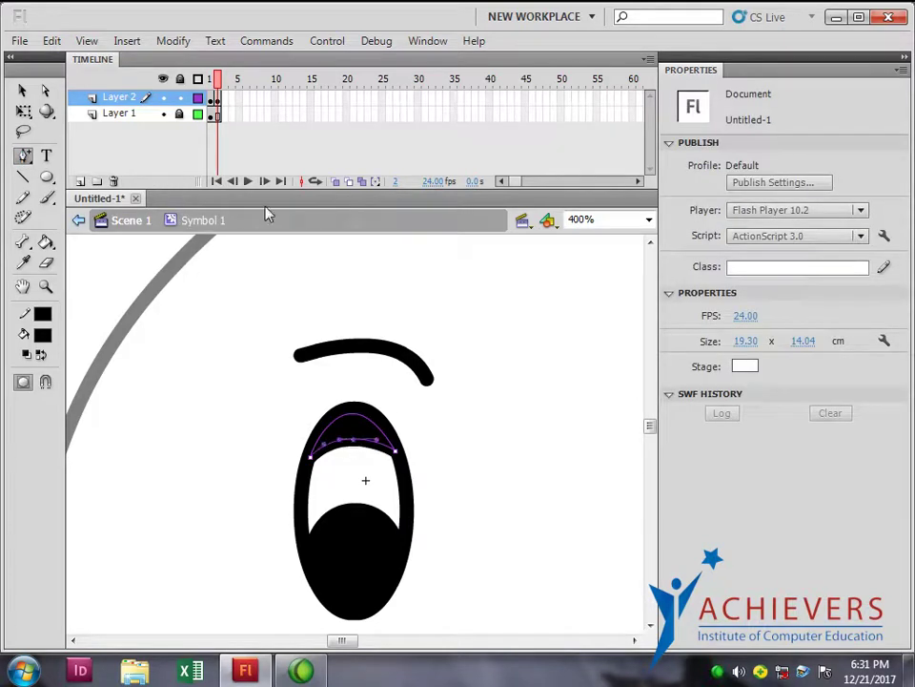
pyautogui.click(45, 90)
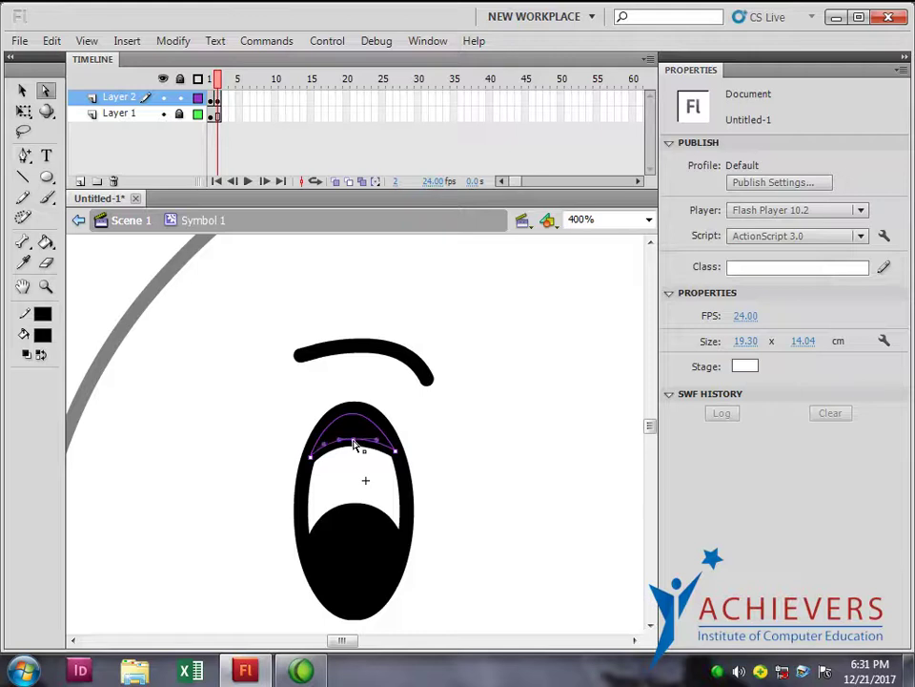
pyautogui.moveTo(354, 443); pyautogui.dragTo(360, 492)
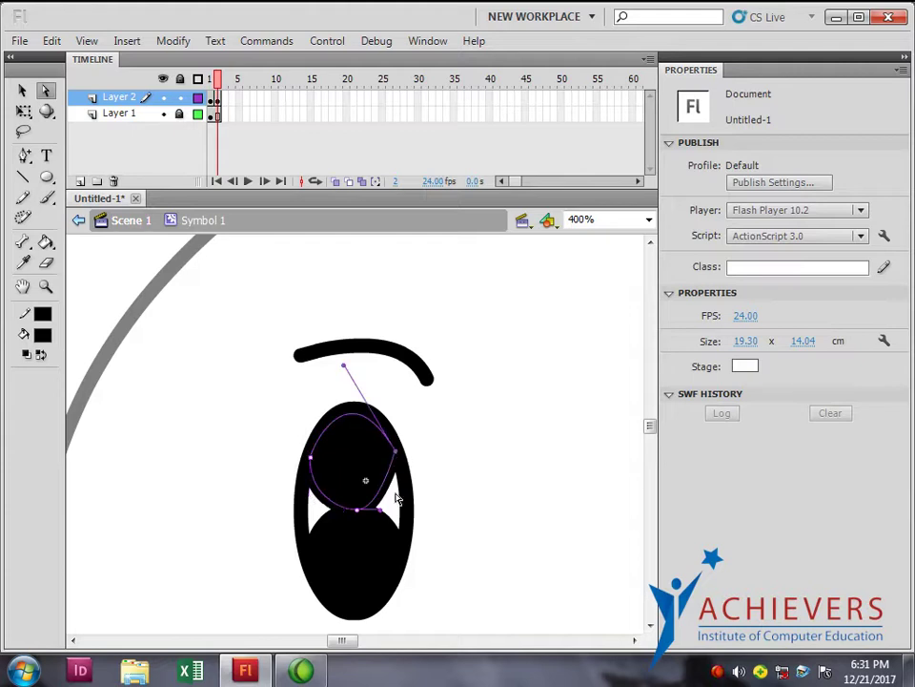
# Add an anchor point on each side of the eyelid's lower edge and pull both outward and down to the eye outline.
pyautogui.click(24, 156)
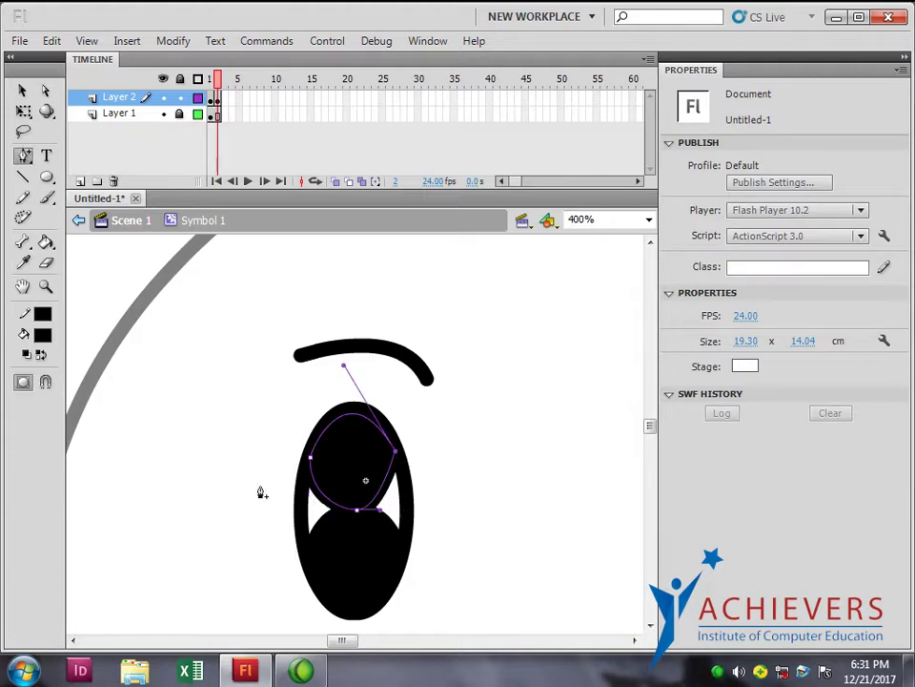
pyautogui.click(321, 495)
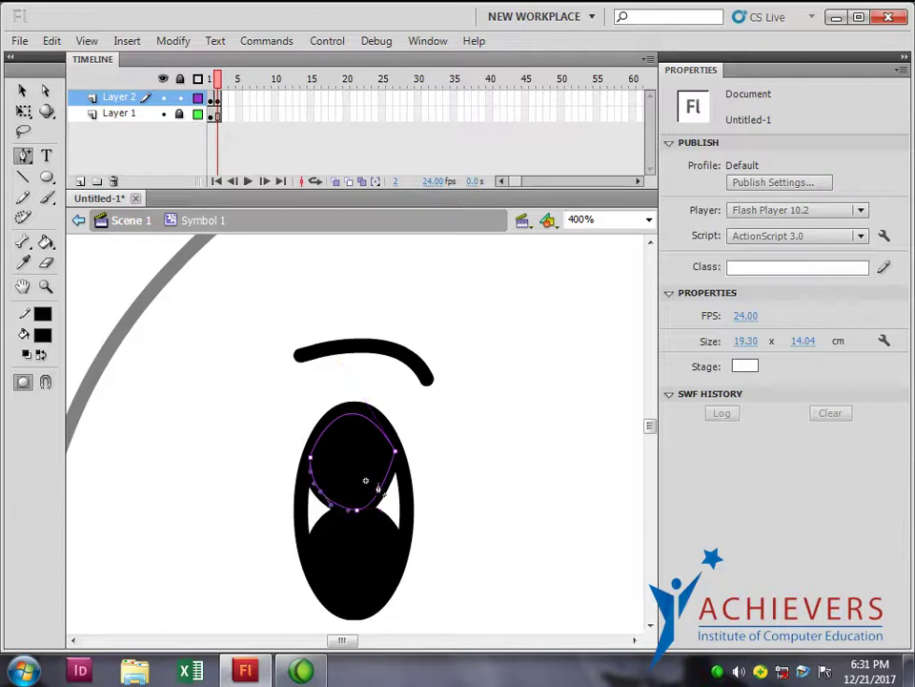
pyautogui.click(45, 89)
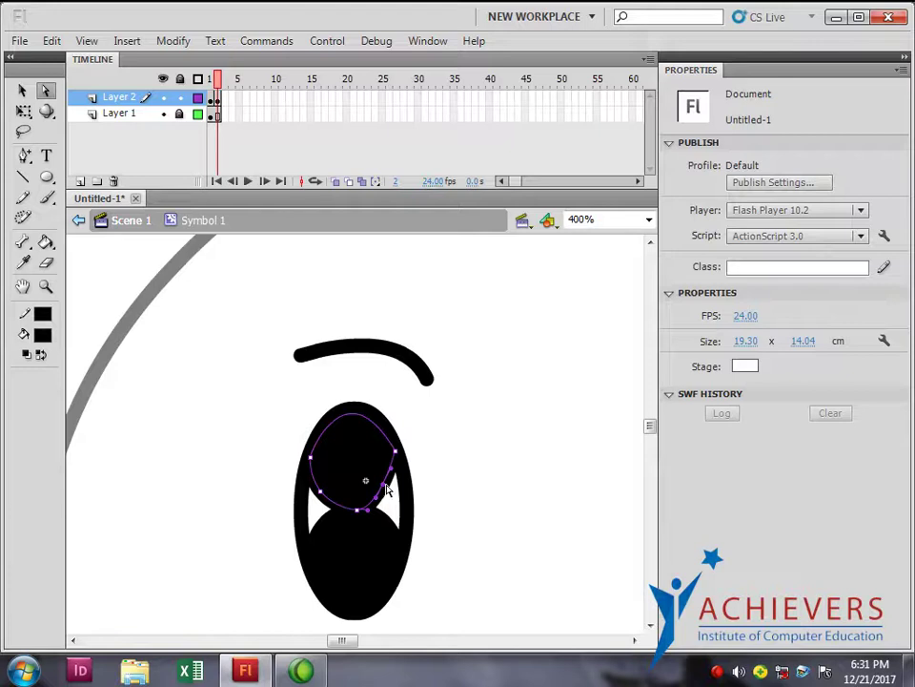
pyautogui.moveTo(385, 488); pyautogui.dragTo(402, 511)
pyautogui.moveTo(325, 500)
pyautogui.mouseDown()
pyautogui.moveTo(317, 494)
pyautogui.moveTo(316, 511)
pyautogui.mouseUp()
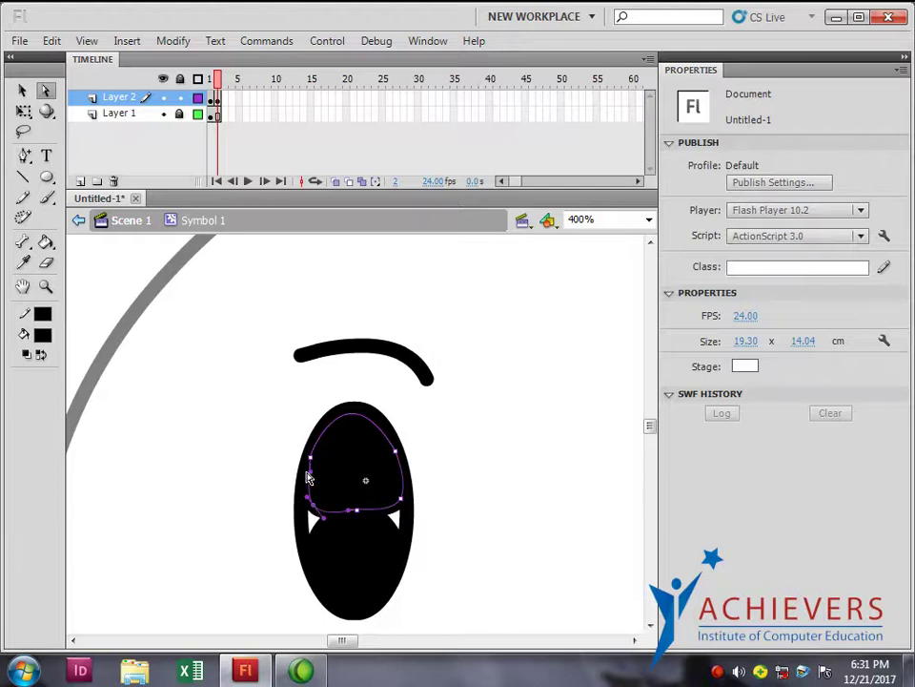
# Bulge the eyelid's left side slightly outward and lower the middle point of its bottom edge a little over the pupil.
pyautogui.click(310, 472)
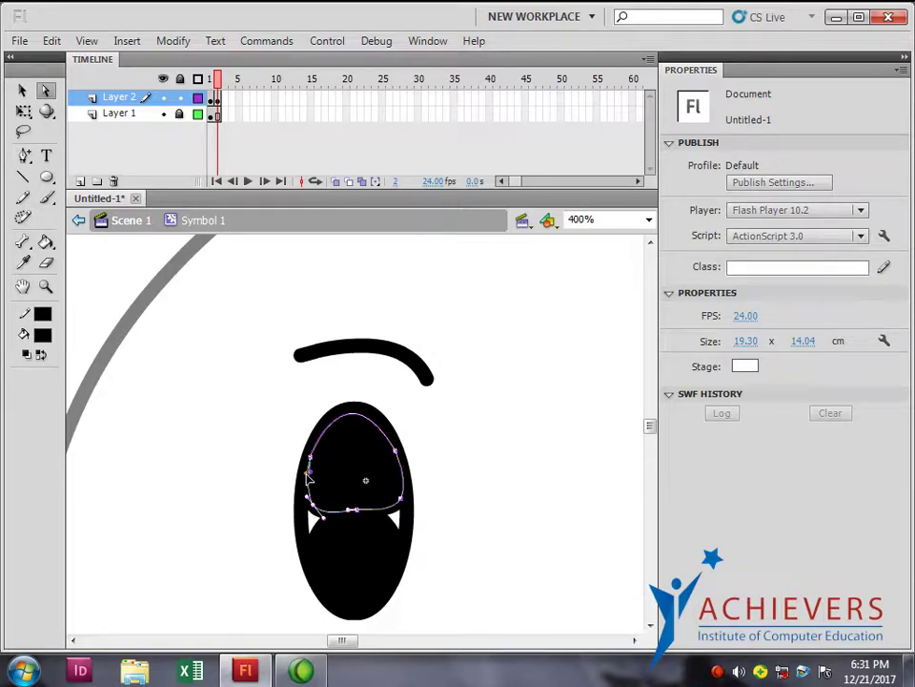
pyautogui.click(396, 448)
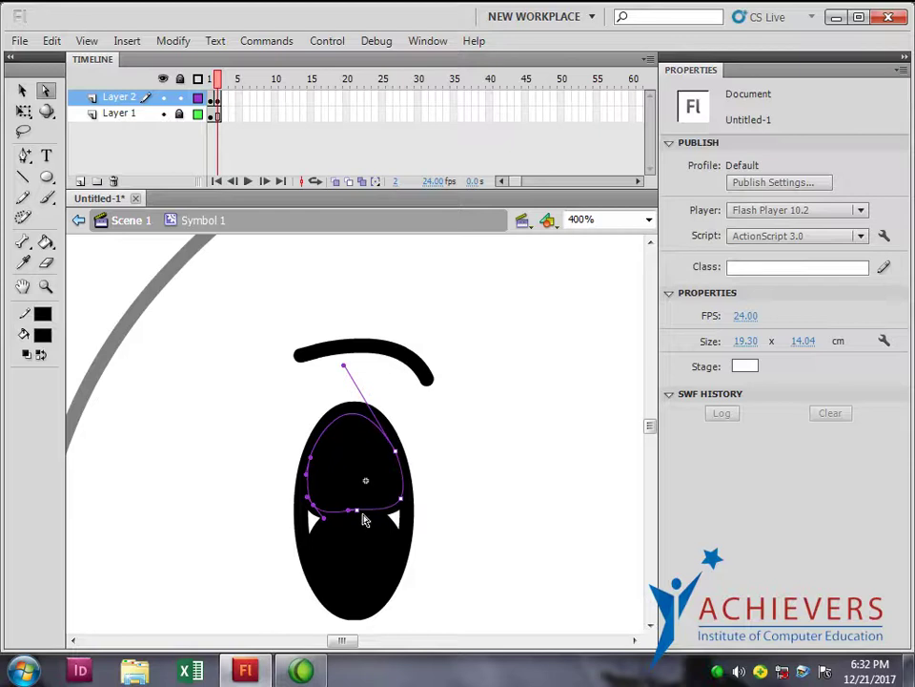
pyautogui.moveTo(358, 512); pyautogui.dragTo(359, 522)
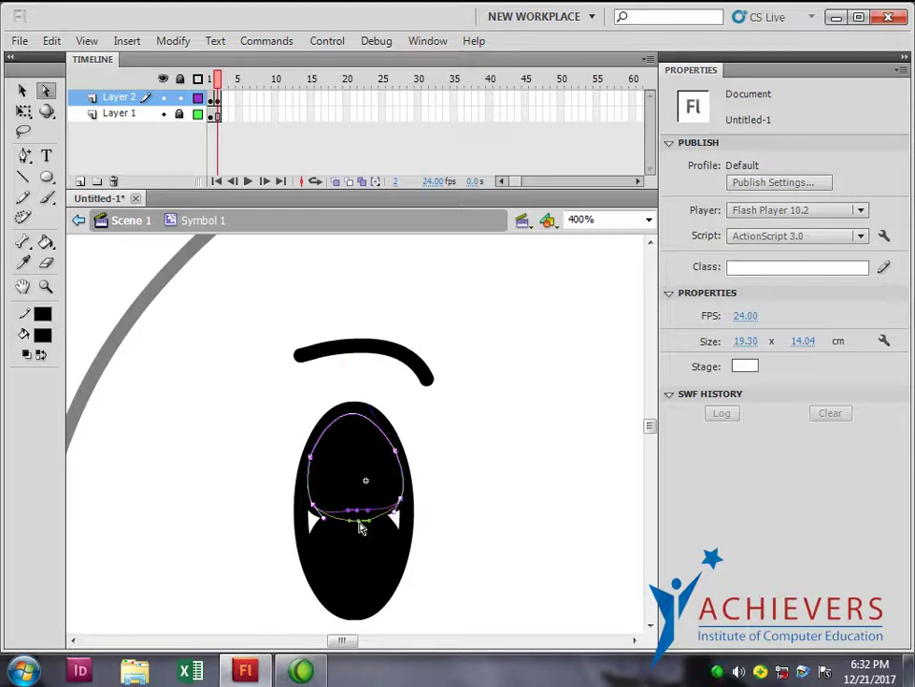
# Insert a keyframe at frame 3 of the eyelid layer and pull the eyelid's middle bottom point down to the bottom of the eye.
pyautogui.press('F6')
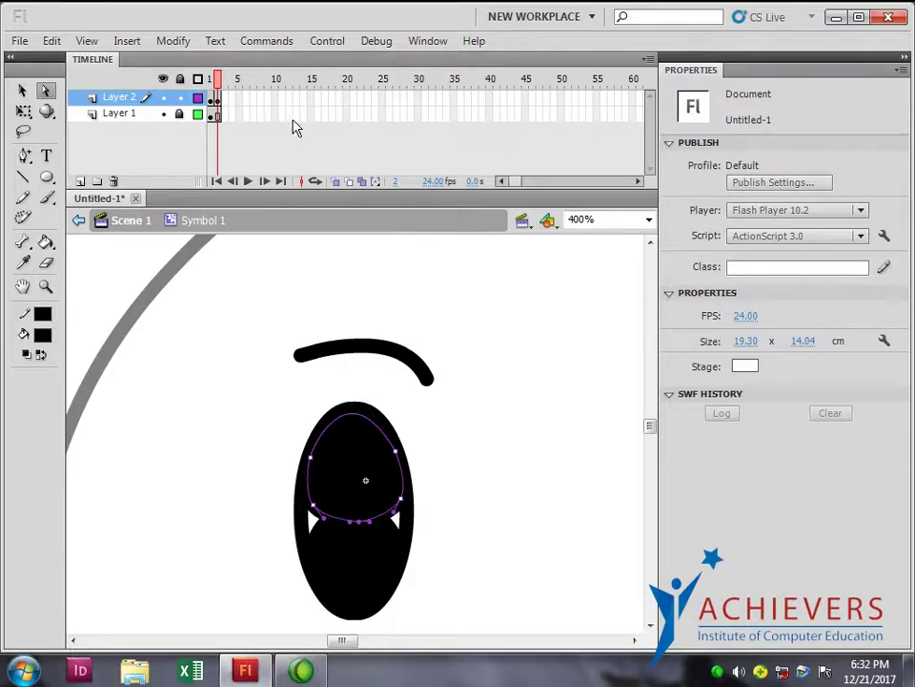
pyautogui.click(352, 527)
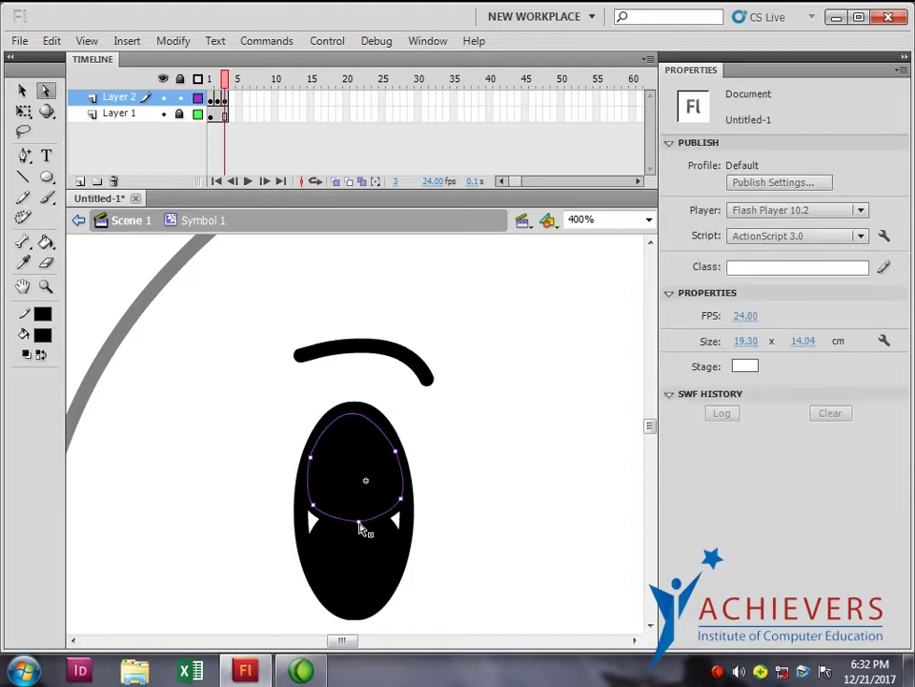
pyautogui.moveTo(362, 529); pyautogui.dragTo(352, 614)
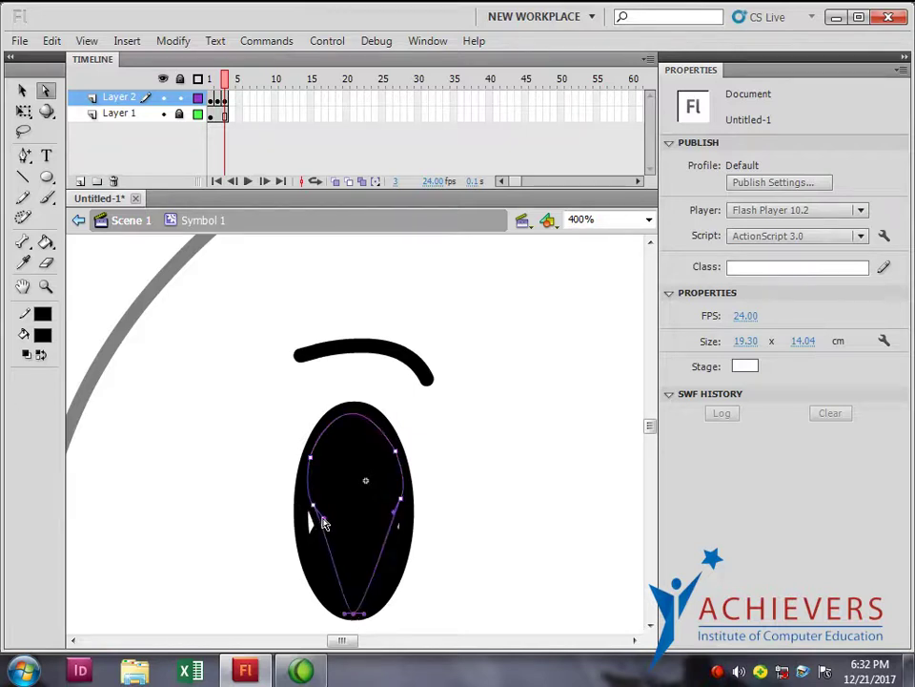
# Pull the eyelid's two side points outward over the white corners and recentre its bottom point just inside the eye outline.
pyautogui.click(315, 515)
pyautogui.moveTo(315, 515)
pyautogui.mouseDown()
pyautogui.moveTo(311, 505)
pyautogui.moveTo(319, 524)
pyautogui.moveTo(300, 497)
pyautogui.moveTo(311, 512)
pyautogui.mouseUp()
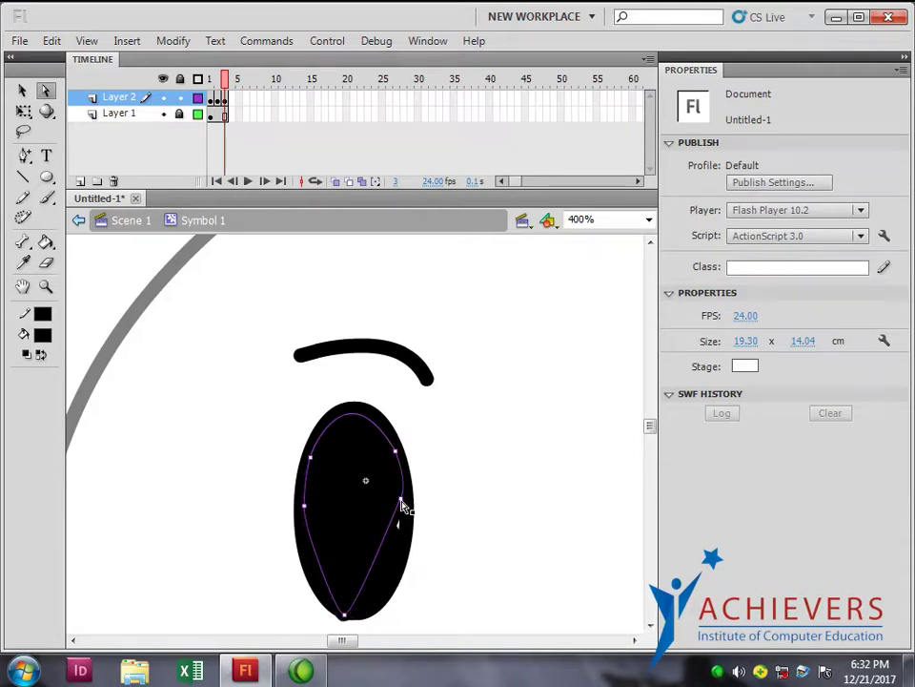
pyautogui.moveTo(405, 503); pyautogui.dragTo(406, 511)
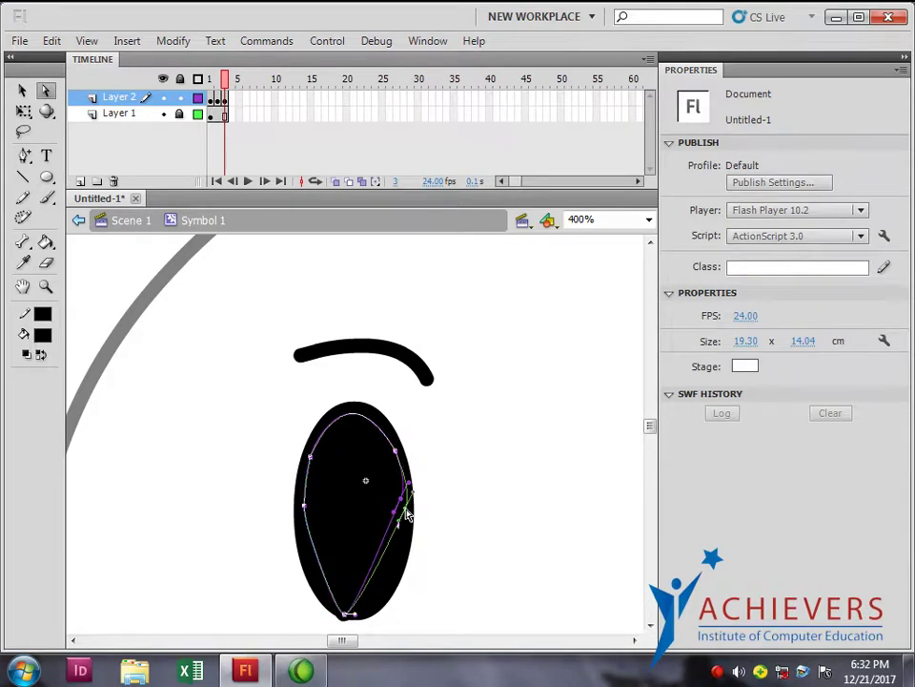
pyautogui.click(342, 616)
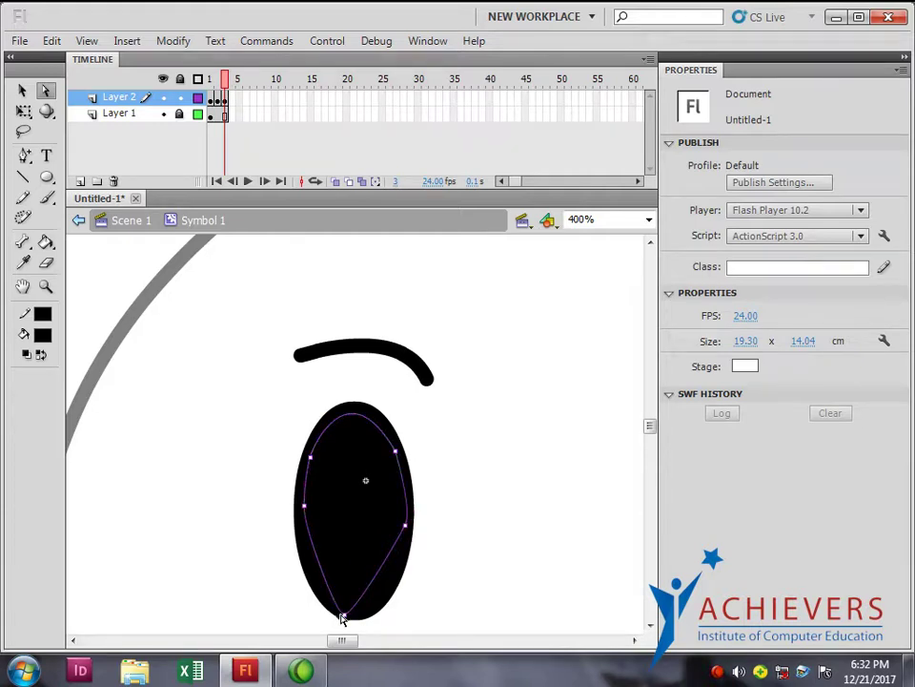
pyautogui.click(345, 617)
pyautogui.moveTo(345, 616); pyautogui.dragTo(355, 606)
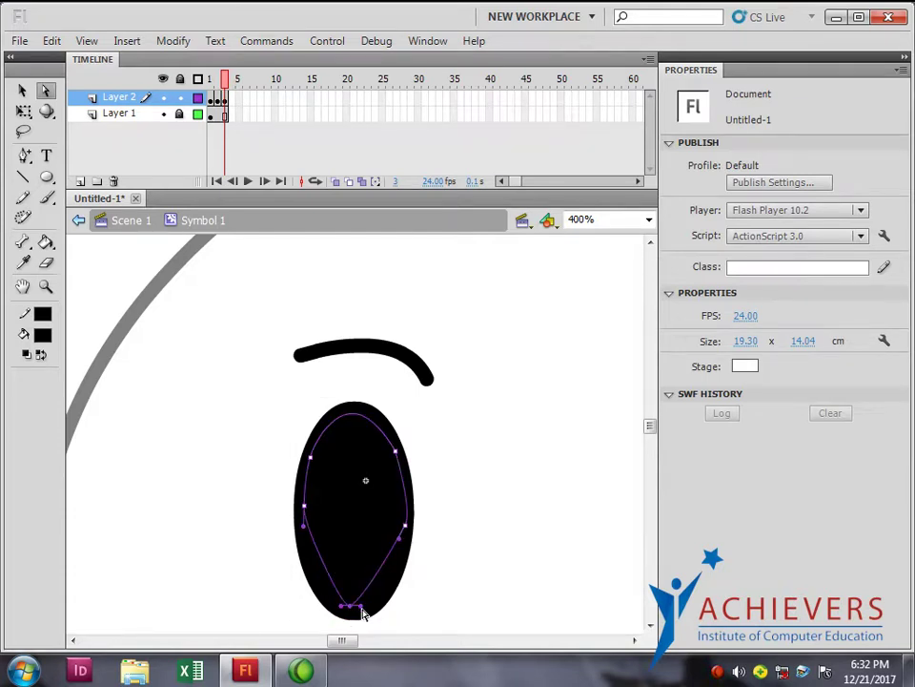
# Round the eyelid's lower right curve by lengthening the bottom point's right handle and the right side point's lower handle.
pyautogui.click(360, 607)
pyautogui.click(353, 608)
pyautogui.click(351, 610)
pyautogui.click(354, 609)
pyautogui.moveTo(362, 610); pyautogui.dragTo(391, 609)
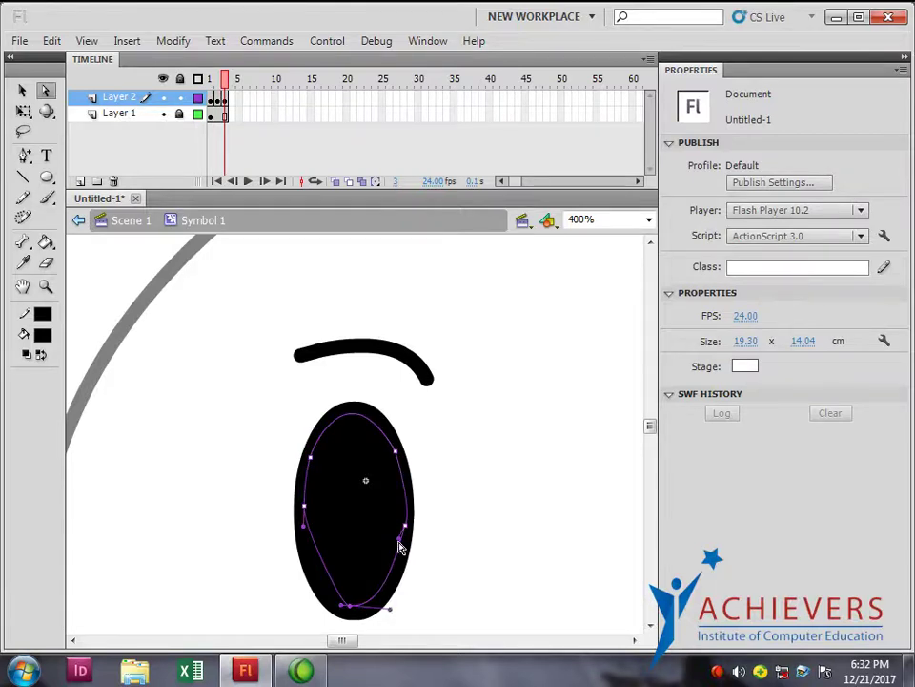
pyautogui.moveTo(401, 541); pyautogui.dragTo(400, 561)
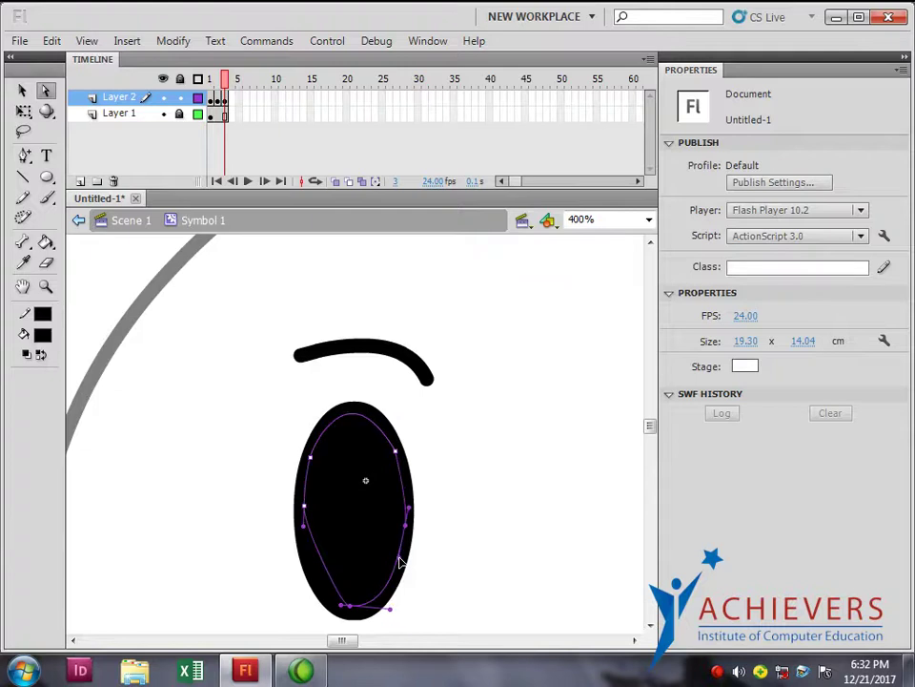
# Lengthen the left handle of the eyelid's bottom point to round its lower left curve inside the eye.
pyautogui.click(339, 611)
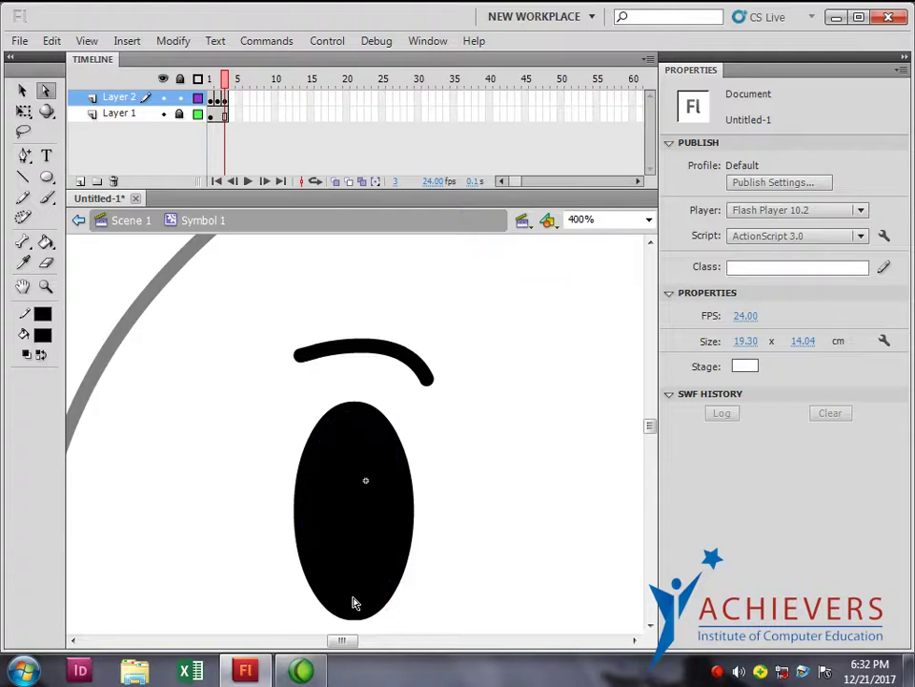
pyautogui.click(344, 613)
pyautogui.click(356, 610)
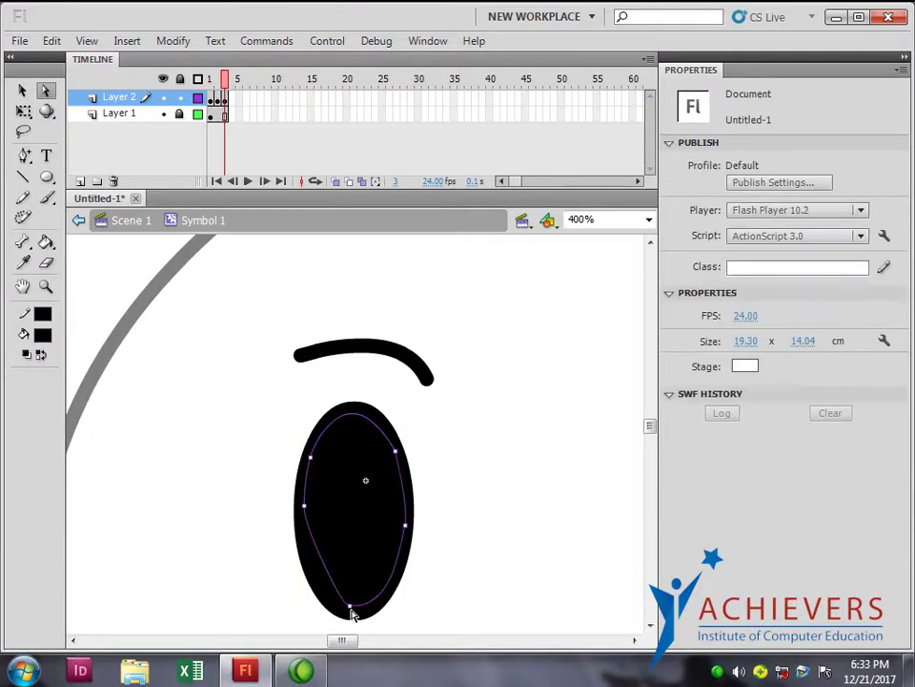
pyautogui.click(351, 611)
pyautogui.moveTo(344, 610); pyautogui.dragTo(319, 606)
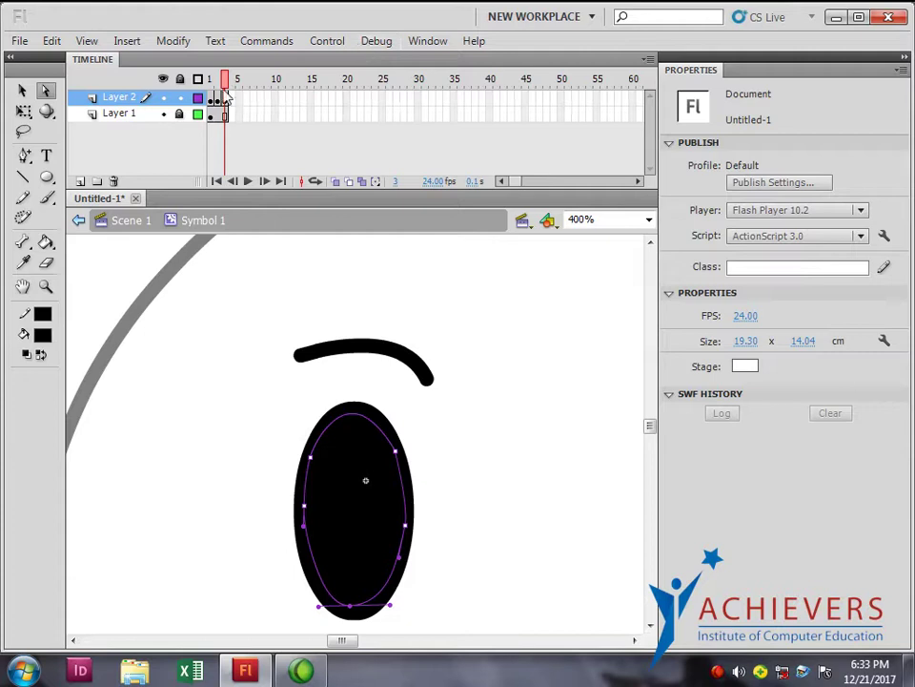
# Return to Scene 1 and duplicate the eye movie clip onto the right side of the face, level with the original.
pyautogui.moveTo(225, 99)
pyautogui.mouseDown()
pyautogui.moveTo(211, 90)
pyautogui.moveTo(236, 104)
pyautogui.moveTo(218, 95)
pyautogui.mouseUp()
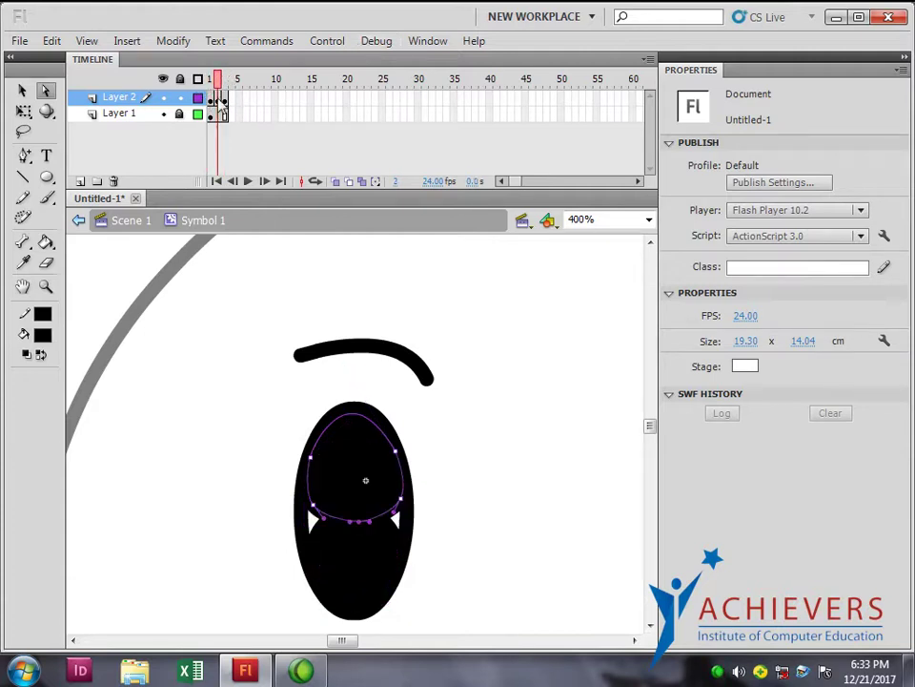
pyautogui.click(130, 220)
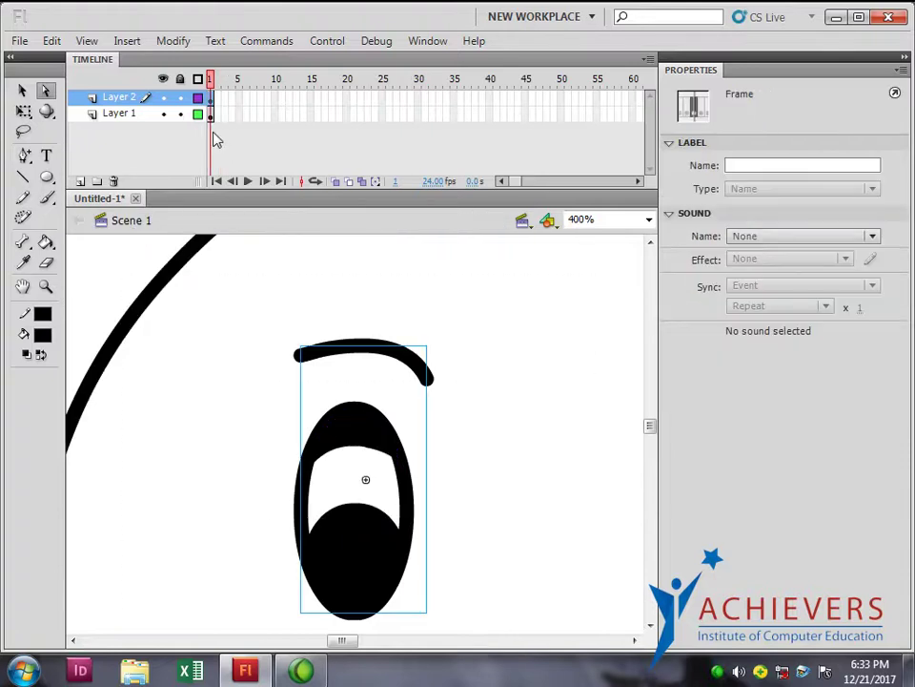
pyautogui.hotkey('ctrl', '-')
pyautogui.hotkey('ctrl', '-')
pyautogui.press('v')
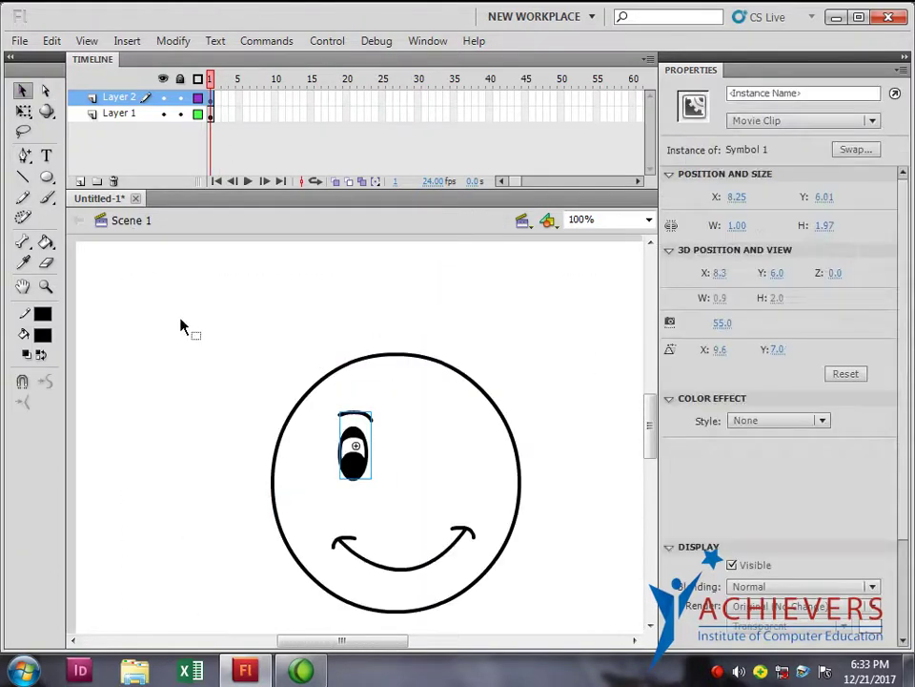
pyautogui.click(182, 327)
pyautogui.moveTo(372, 485); pyautogui.dragTo(449, 473)
pyautogui.click(352, 476)
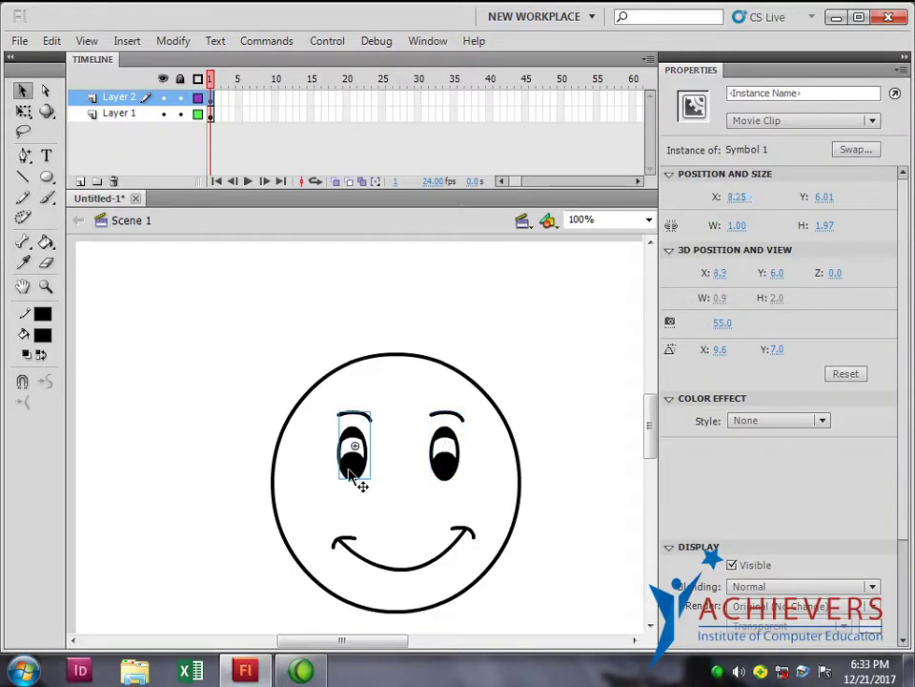
# Flip the right eye horizontally and space both eyes symmetrically on the face.
pyautogui.click(450, 472)
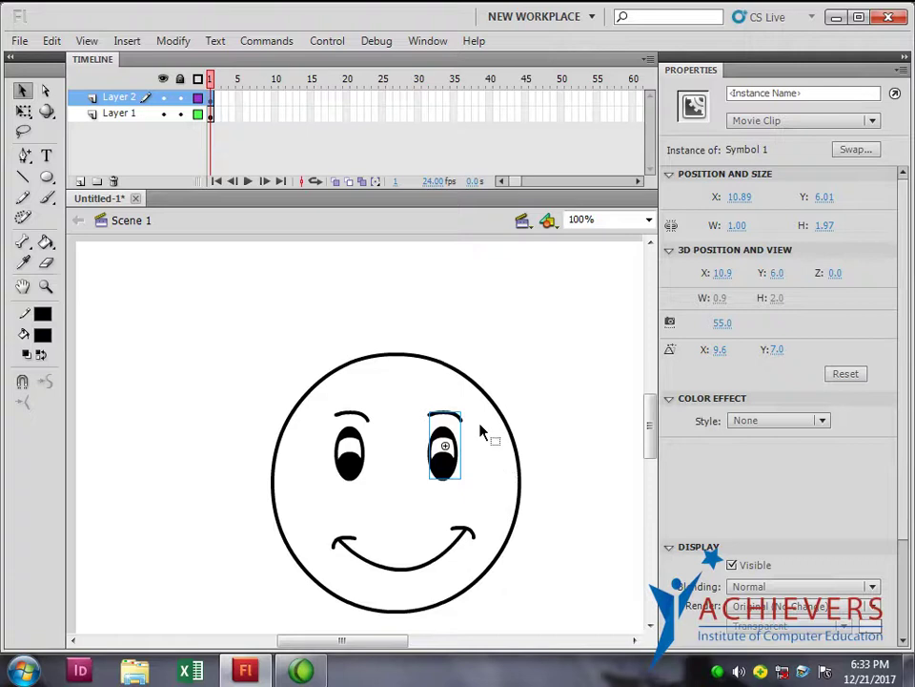
pyautogui.click(177, 40)
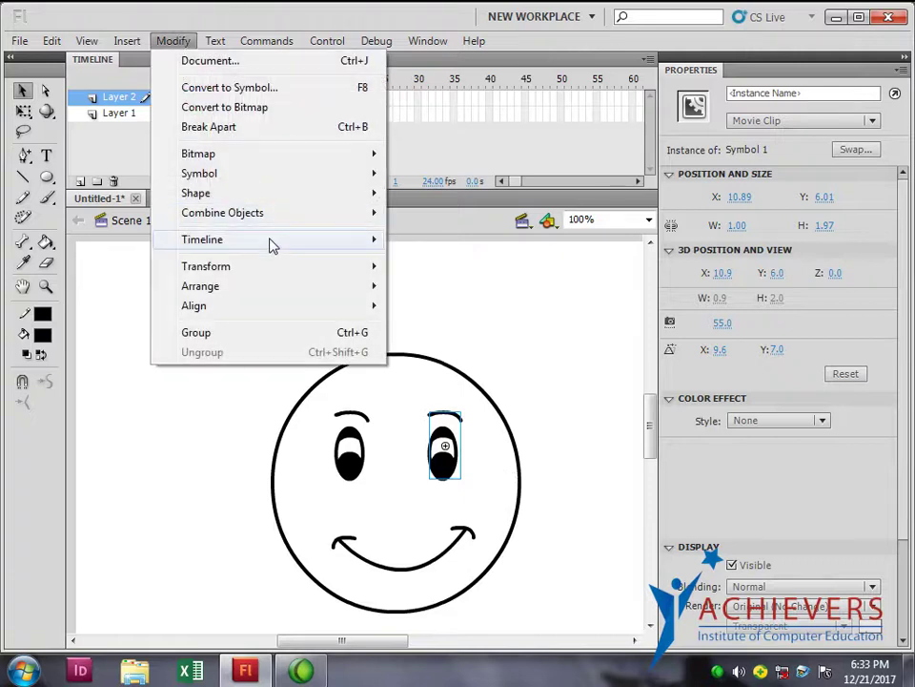
pyautogui.moveTo(325, 259)
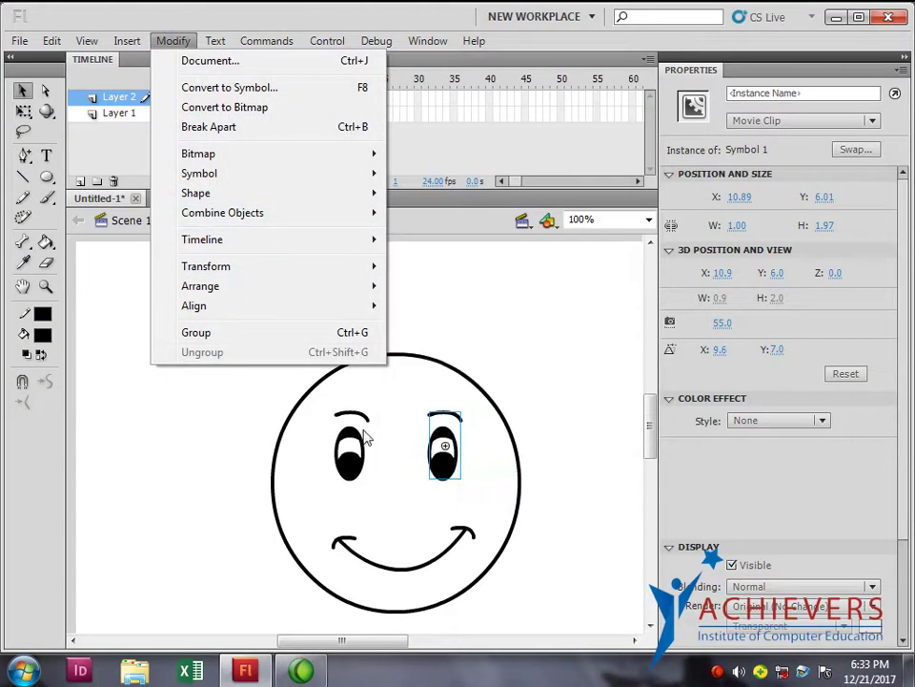
pyautogui.click(460, 473)
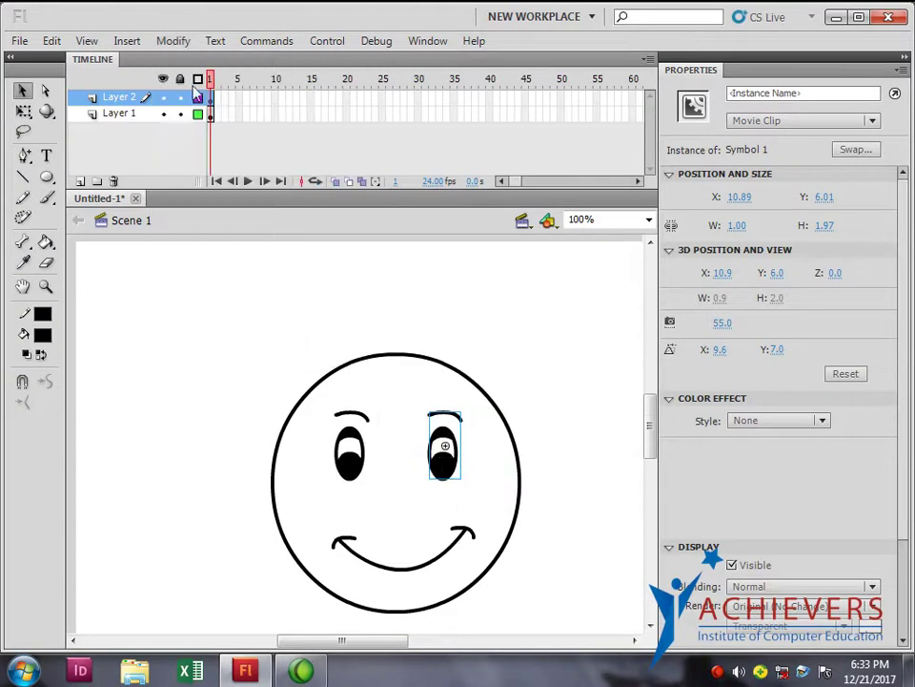
pyautogui.click(177, 40)
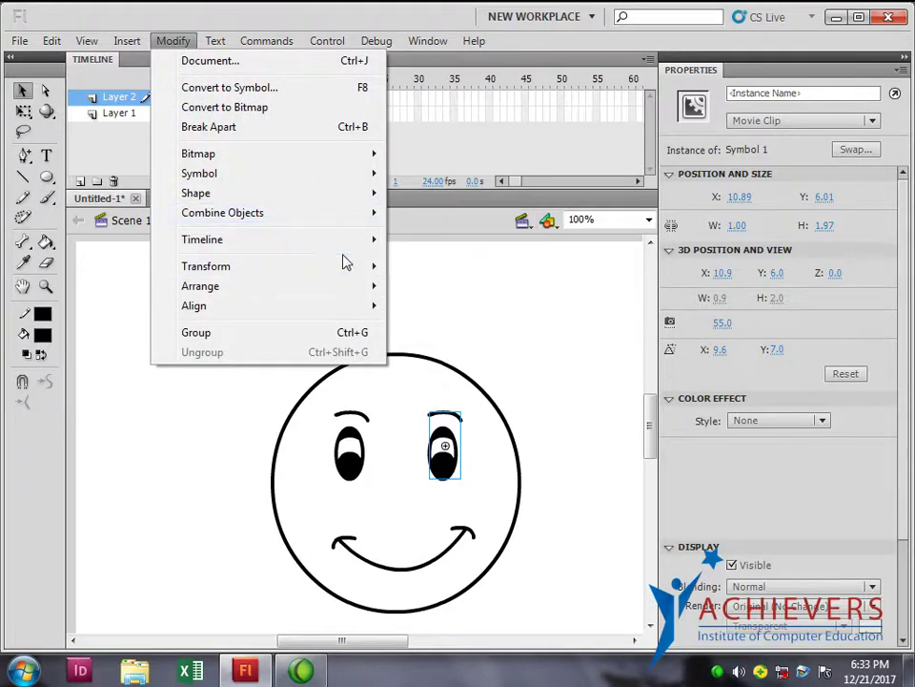
pyautogui.click(717, 673)
pyautogui.click(160, 476)
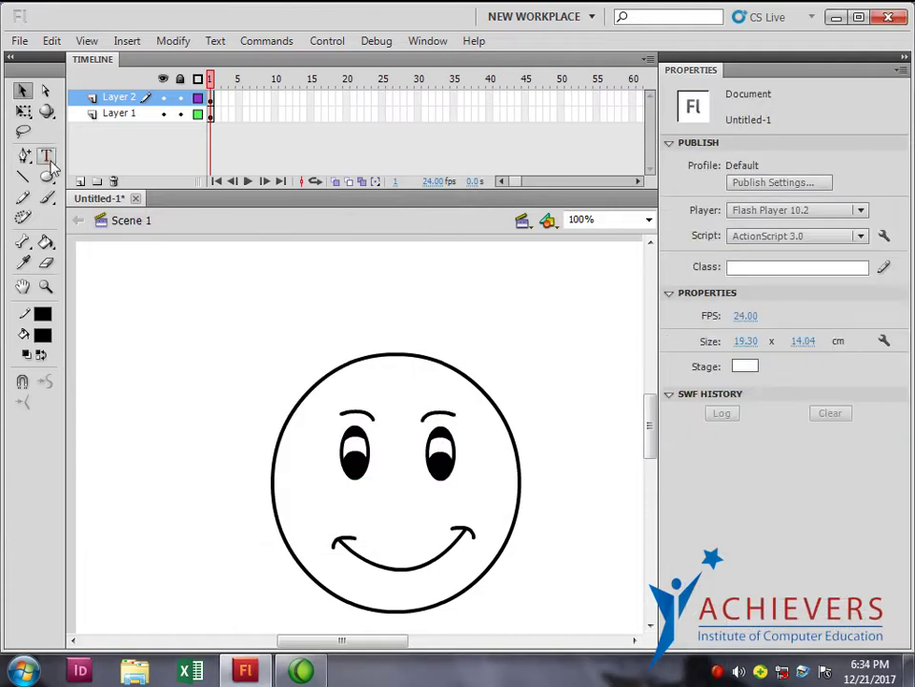
# Draw a small U-shaped nose between the eyes and the mouth with the Pen tool, using a 3.00 black stroke.
pyautogui.click(24, 155)
pyautogui.click(76, 156)
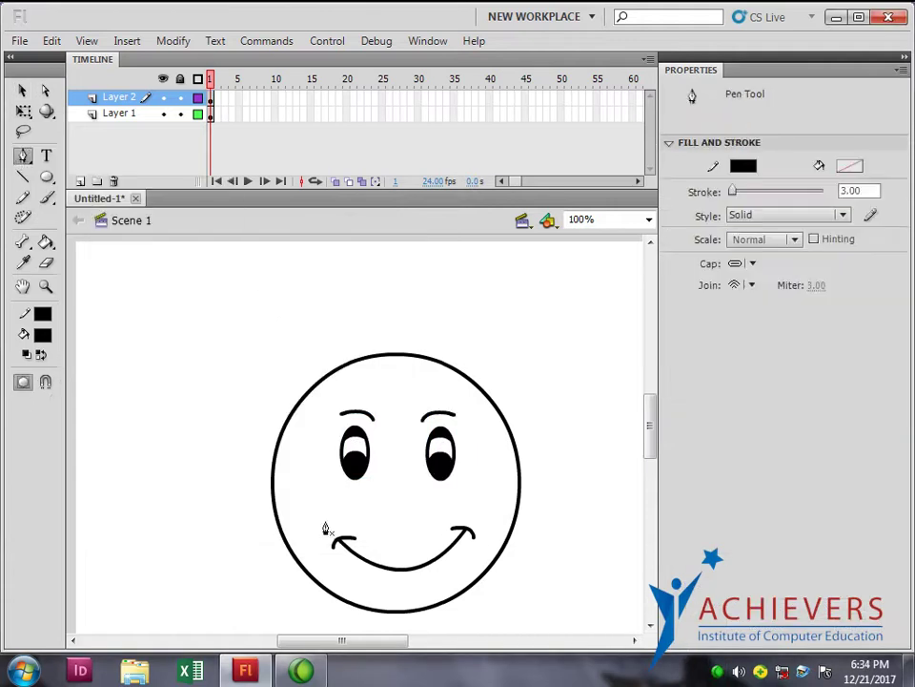
pyautogui.click(381, 494)
pyautogui.moveTo(386, 509); pyautogui.dragTo(406, 474)
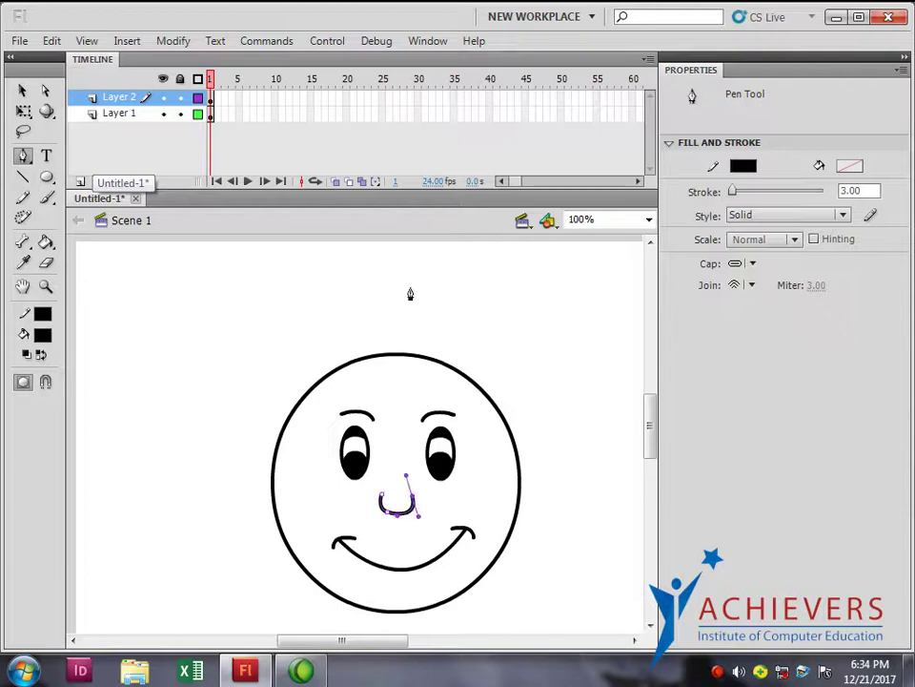
pyautogui.click(23, 92)
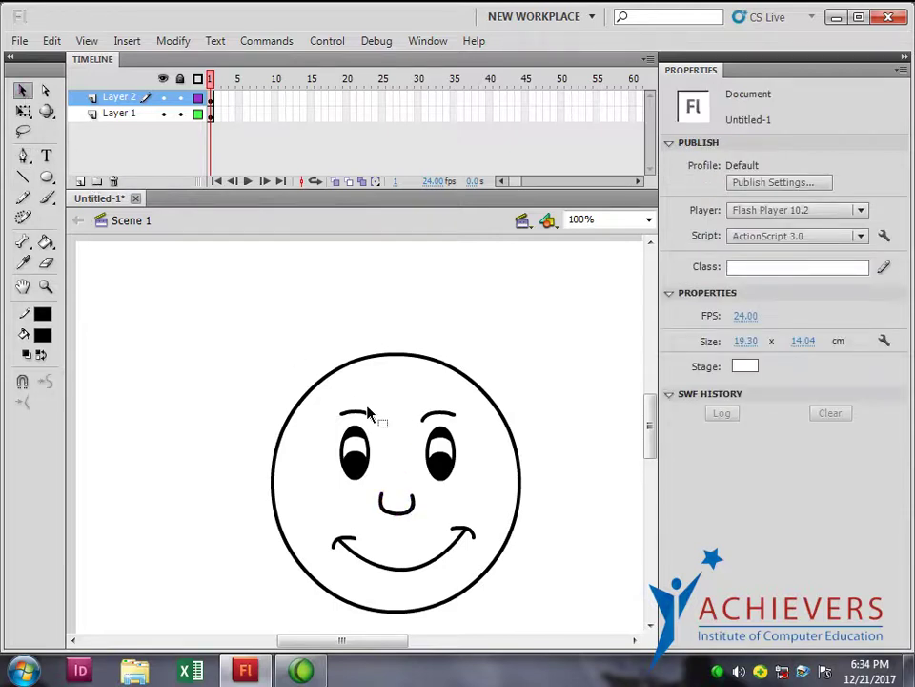
# Move the nose drawing to Layer 1, keeping it between the eyes and the mouth.
pyautogui.click(393, 515)
pyautogui.click(110, 115)
pyautogui.click(124, 136)
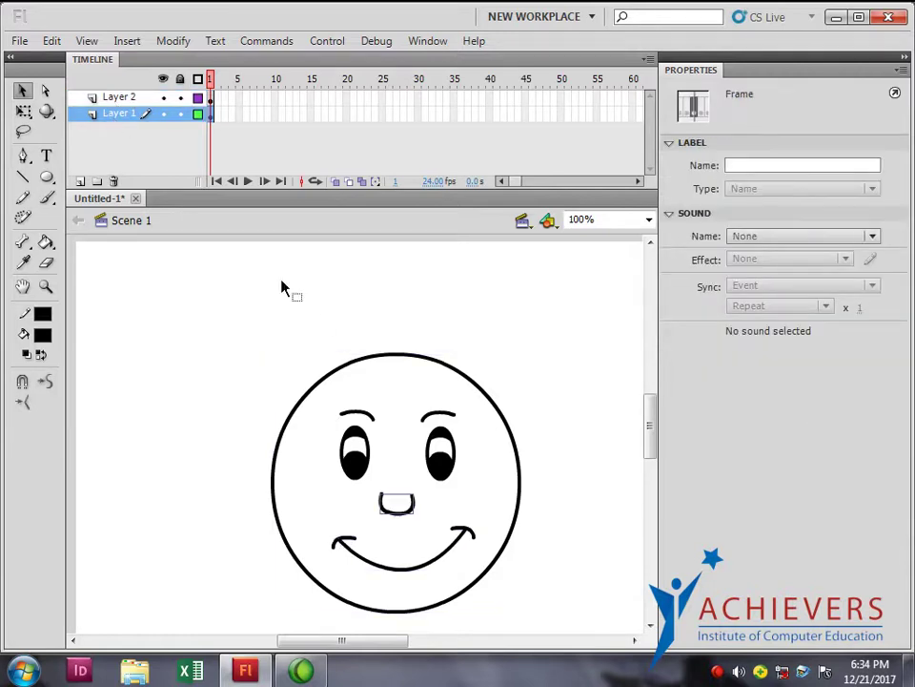
# Test the movie to check the blinking eyes, and close the preview.
pyautogui.click(586, 498)
pyautogui.hotkey('ctrl', 'Return')
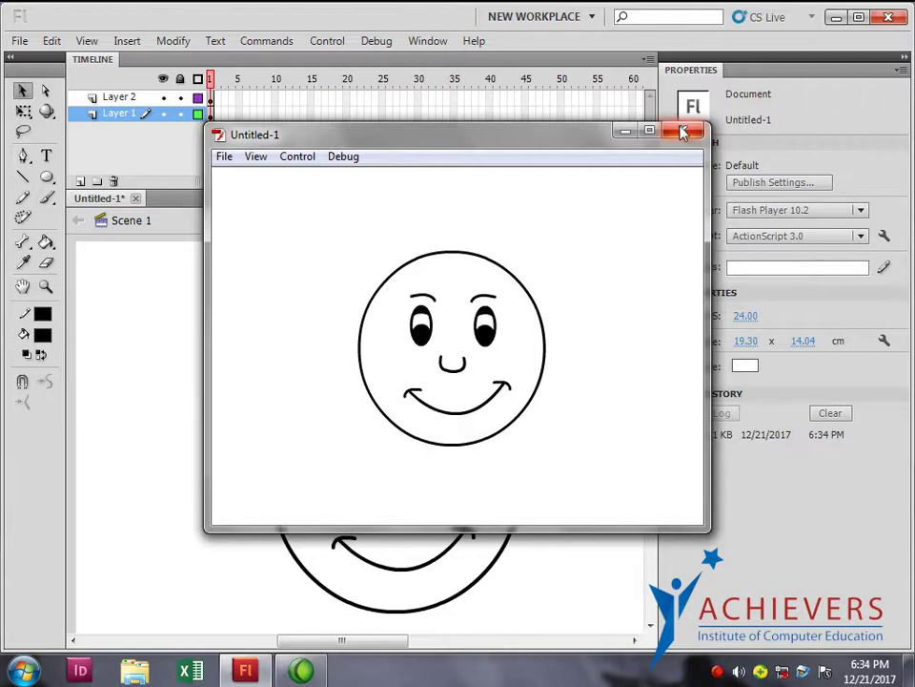
pyautogui.click(683, 131)
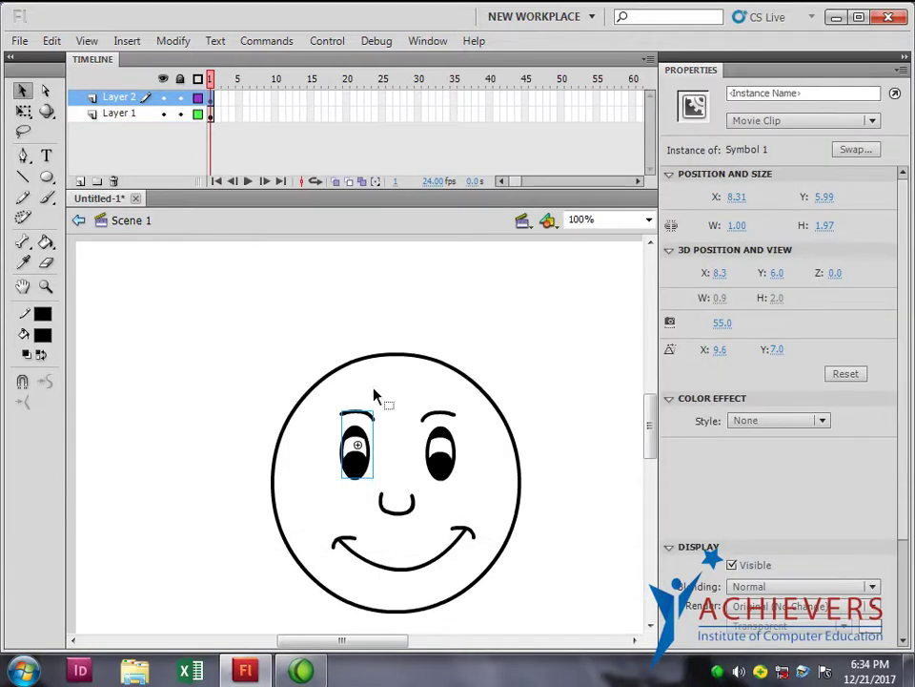
# Open the left eye's movie clip and extend each of the three eyelid keyframes on Layer 2 to last two frames.
pyautogui.doubleClick(368, 480)
pyautogui.click(217, 100)
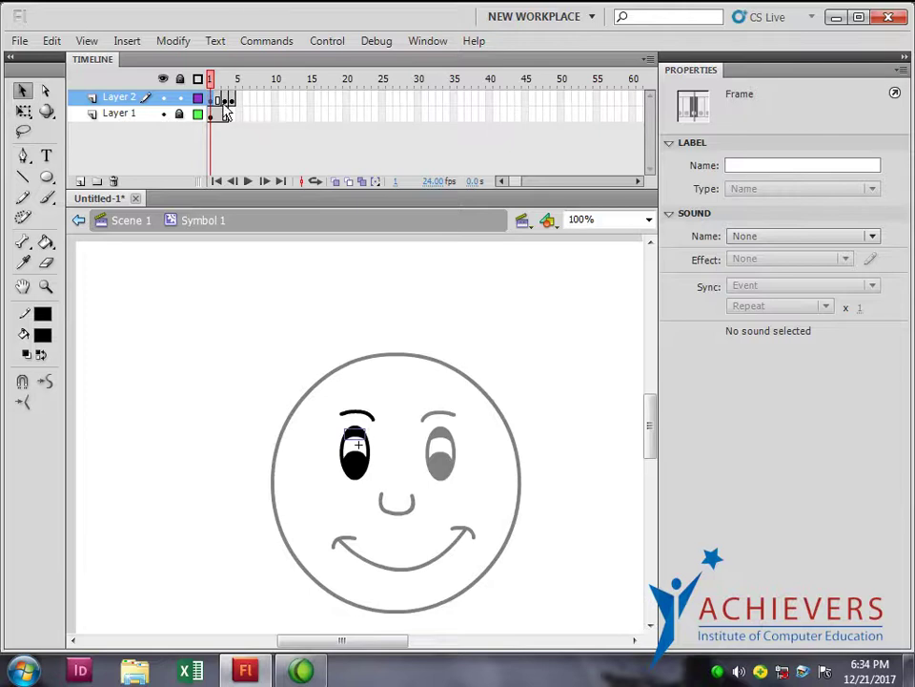
pyautogui.click(225, 101)
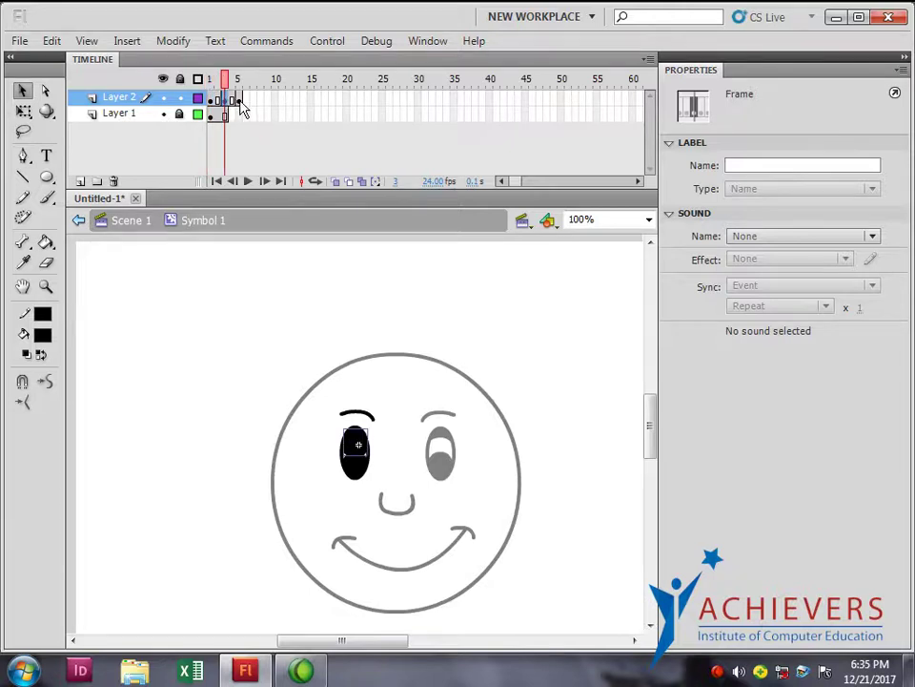
pyautogui.click(239, 101)
pyautogui.press('F6')
# Extend Layer 1 of the eye clip to frame 6, unlock it, and scrub through the blink.
pyautogui.click(221, 114)
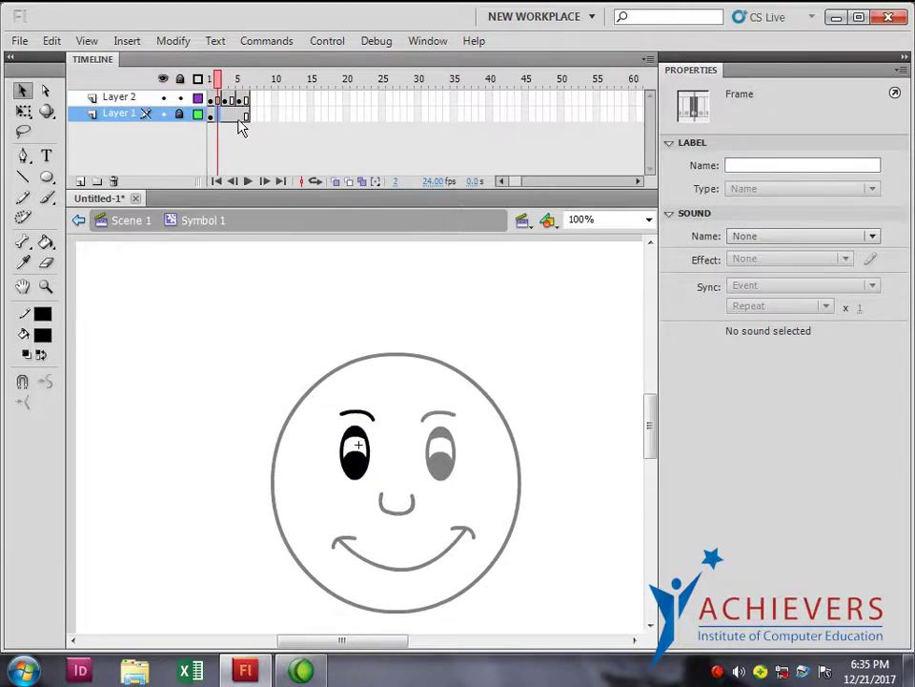
pyautogui.press('F5')
pyautogui.moveTo(219, 84)
pyautogui.mouseDown()
pyautogui.moveTo(212, 82)
pyautogui.moveTo(245, 84)
pyautogui.mouseUp()
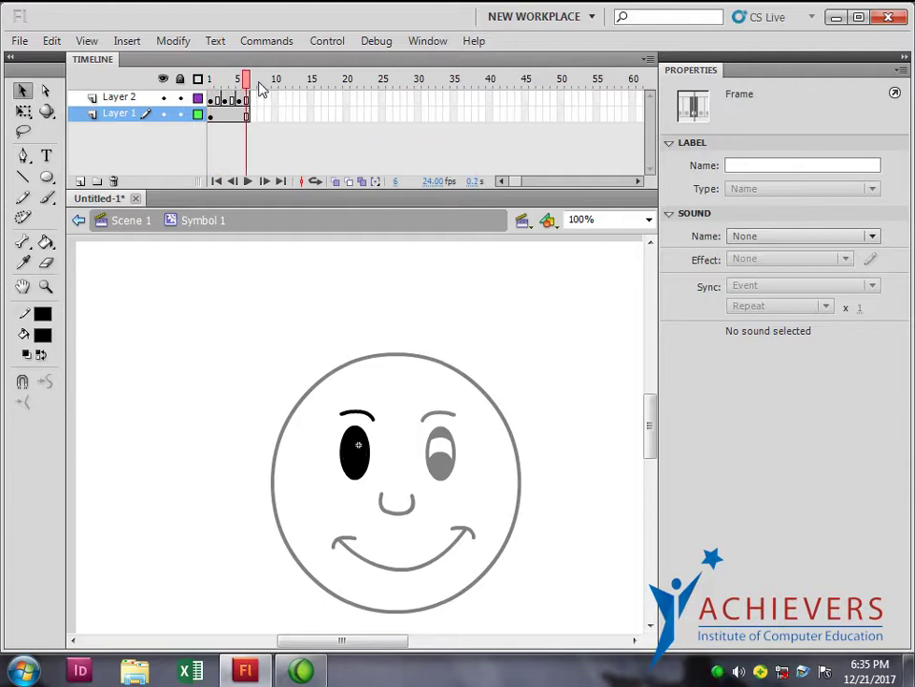
pyautogui.click(241, 84)
pyautogui.click(232, 82)
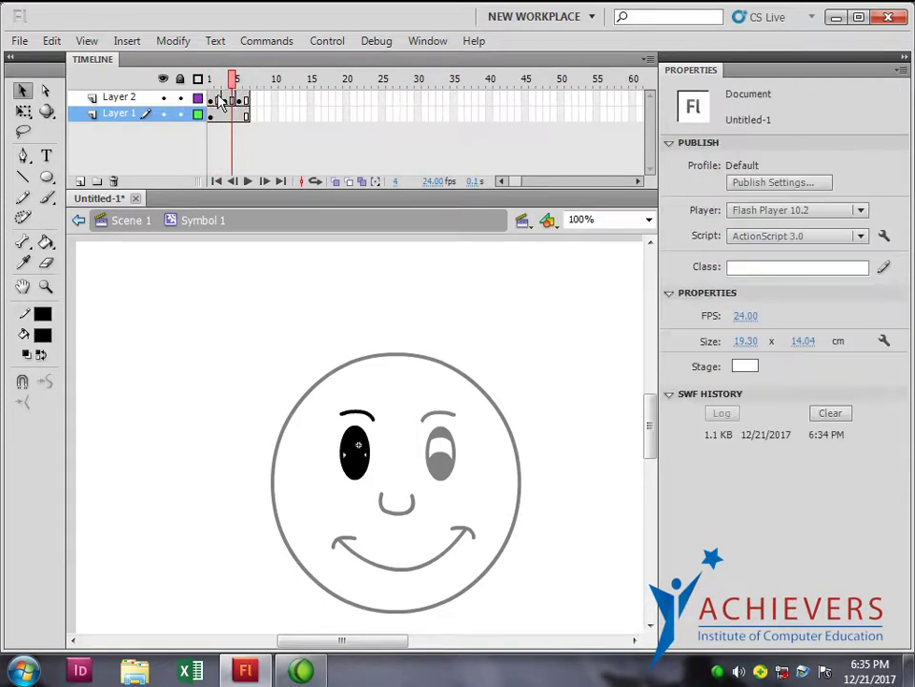
# Remove the extra hold frames between the Layer 2 eyelid keyframes so the three keyframes occupy frames 1 to 3.
pyautogui.click(211, 100)
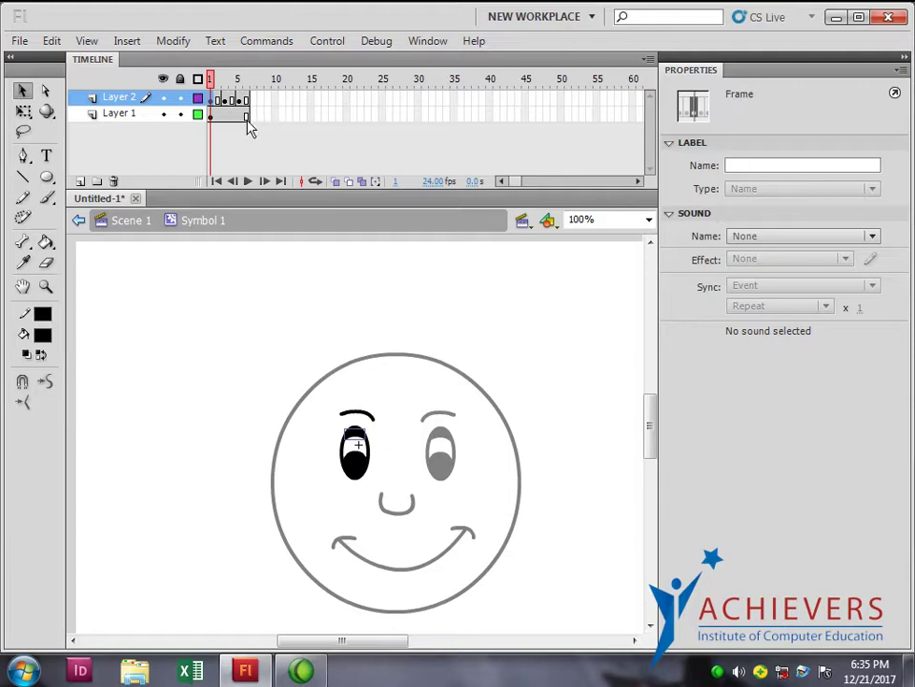
pyautogui.click(220, 101)
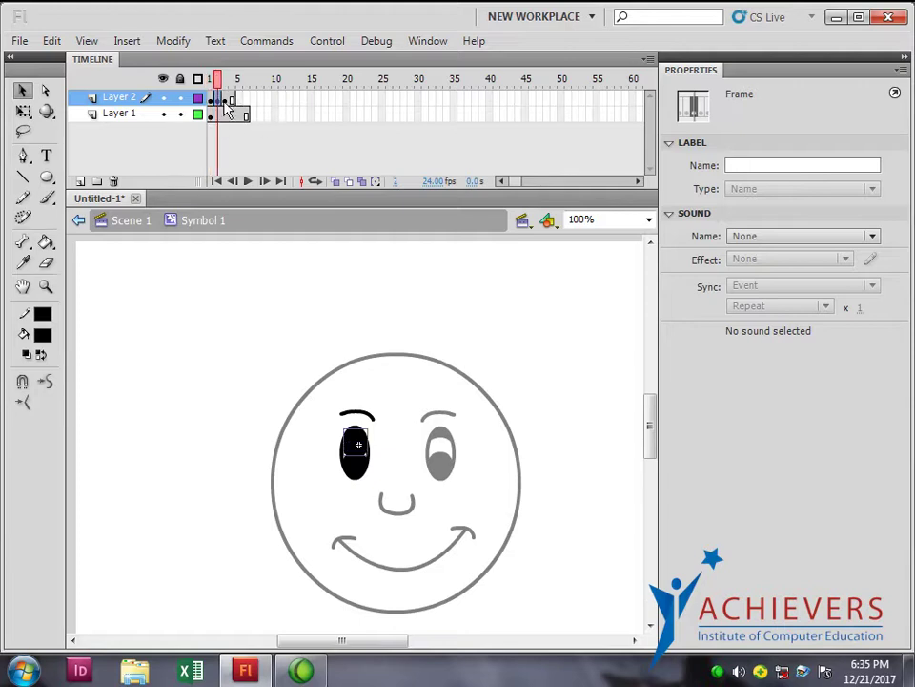
pyautogui.click(226, 102)
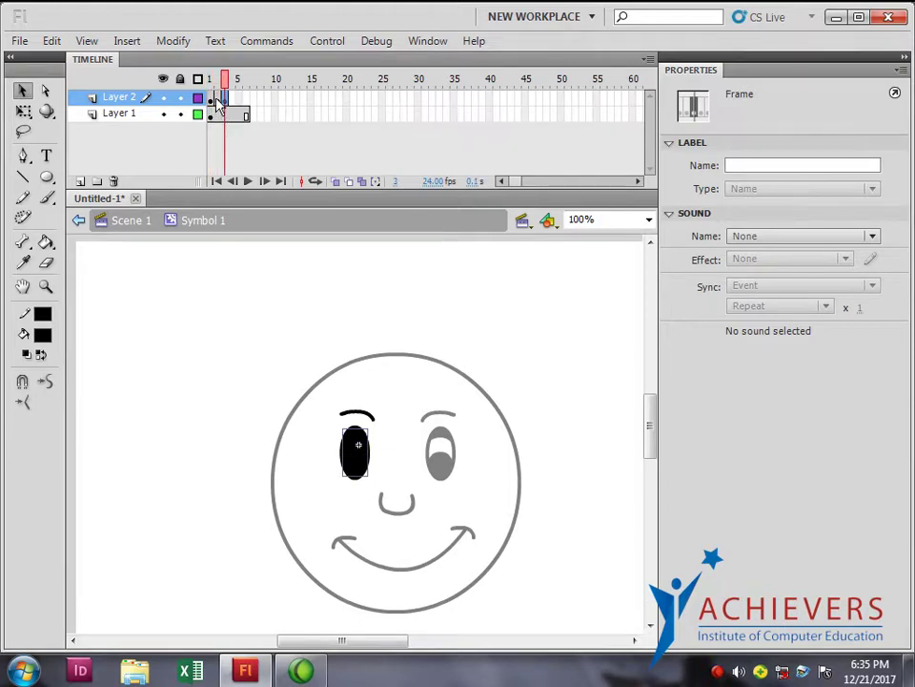
# Copy the first two eyelid keyframes on Layer 2 and paste them at frame 4.
pyautogui.click(212, 101)
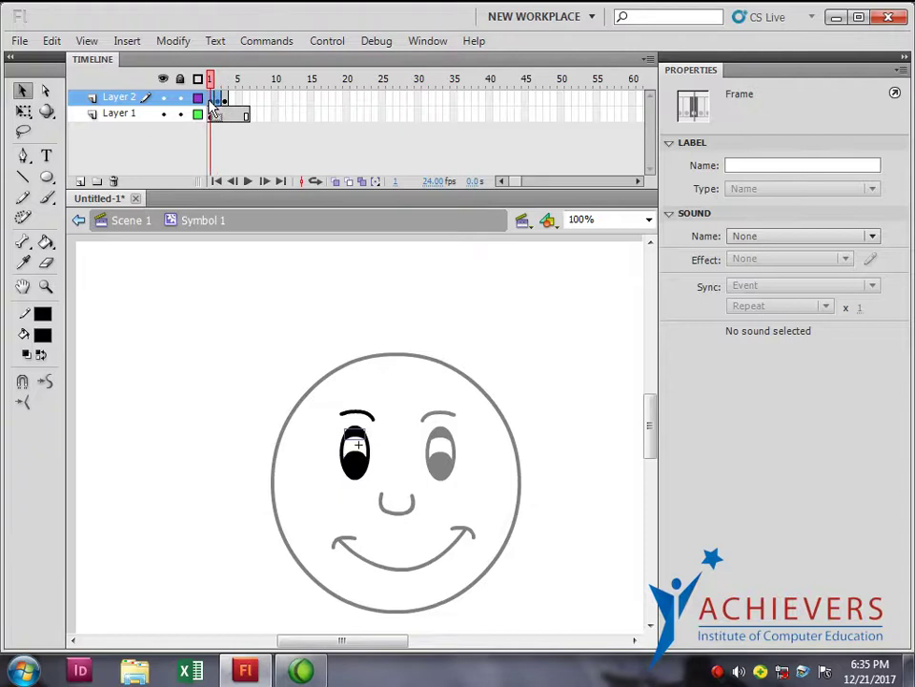
pyautogui.rightClick(215, 108)
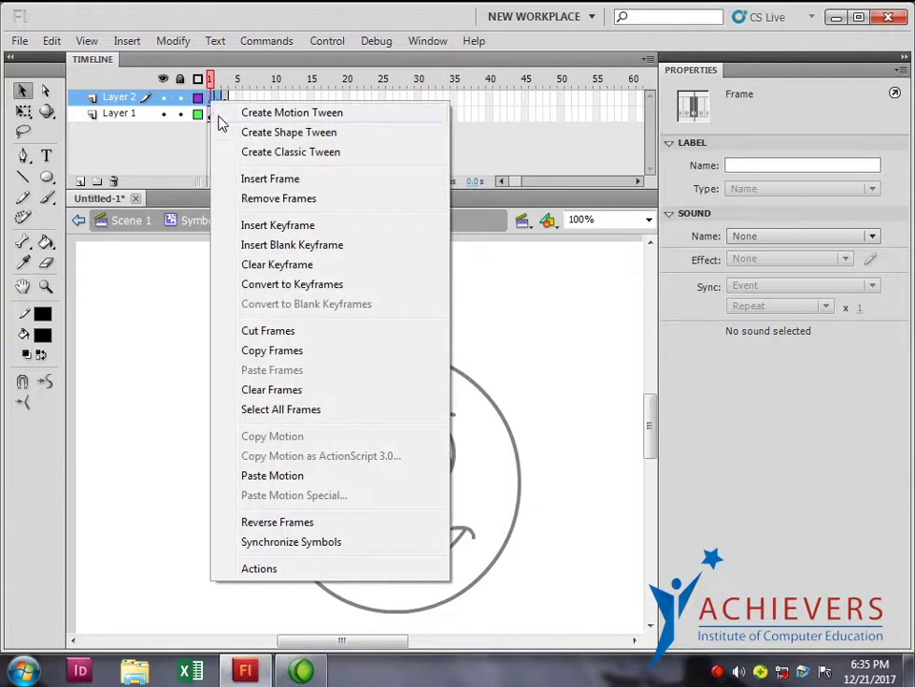
pyautogui.click(243, 350)
pyautogui.rightClick(234, 100)
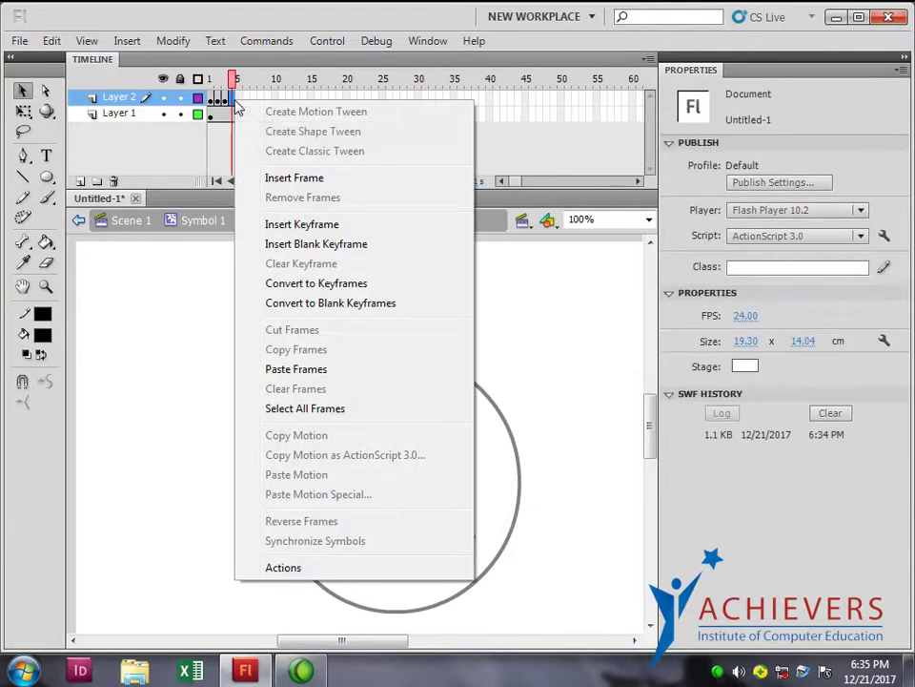
pyautogui.click(297, 370)
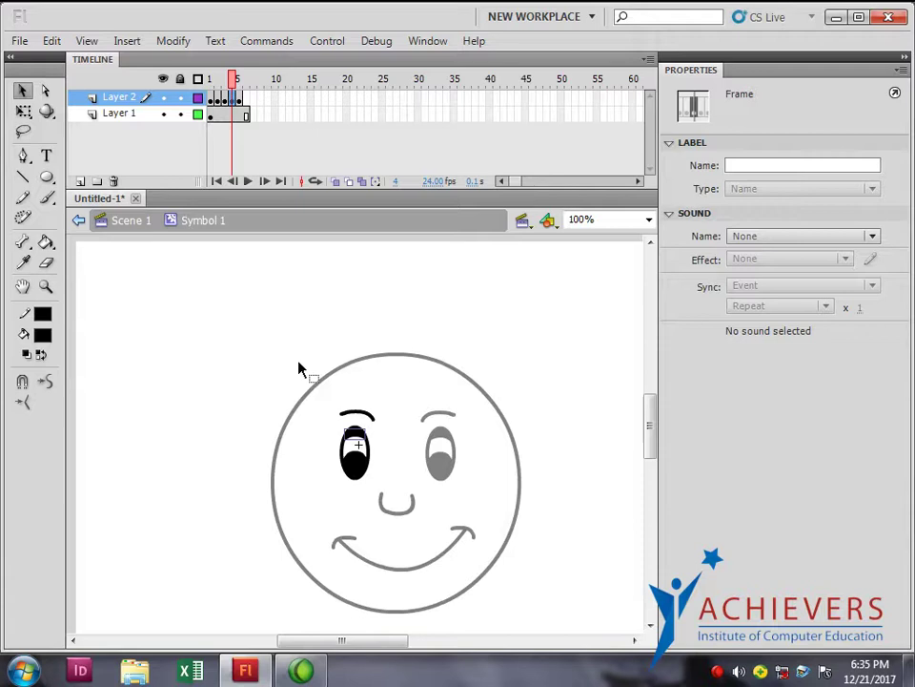
# Reverse the two pasted eyelid keyframes at frames 4 and 5, and scrub through the blink up to frame 6.
pyautogui.rightClick(240, 101)
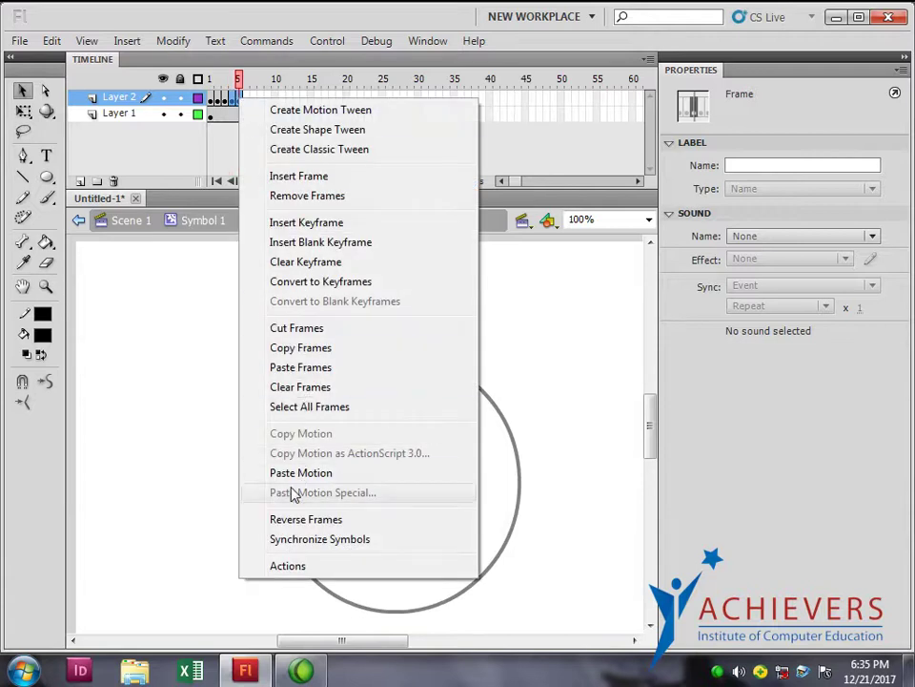
pyautogui.click(284, 521)
pyautogui.click(209, 80)
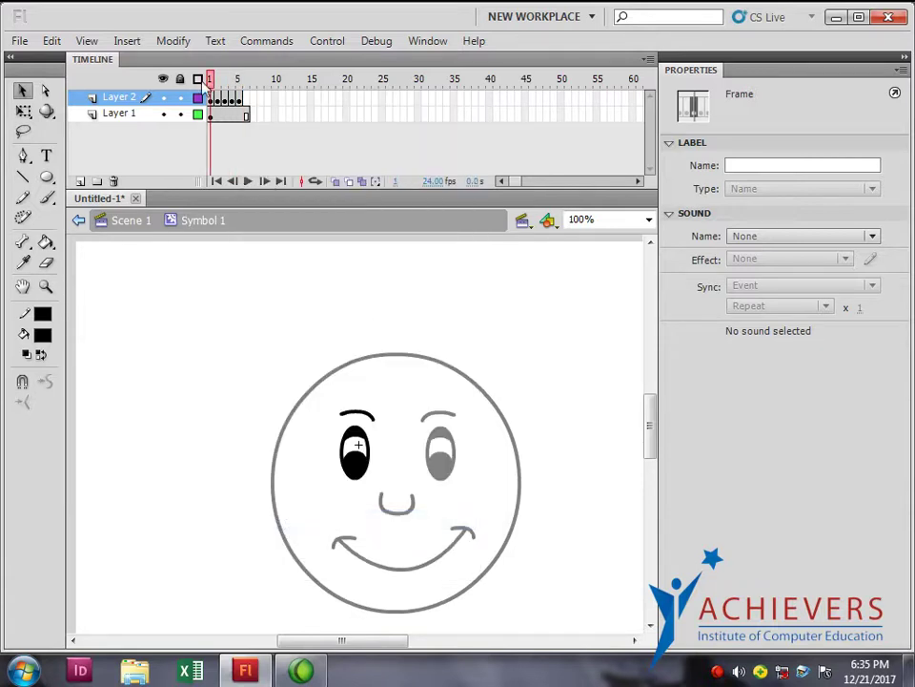
pyautogui.moveTo(210, 79)
pyautogui.mouseDown()
pyautogui.moveTo(225, 79)
pyautogui.moveTo(209, 79)
pyautogui.moveTo(229, 94)
pyautogui.moveTo(211, 95)
pyautogui.moveTo(246, 96)
pyautogui.mouseUp()
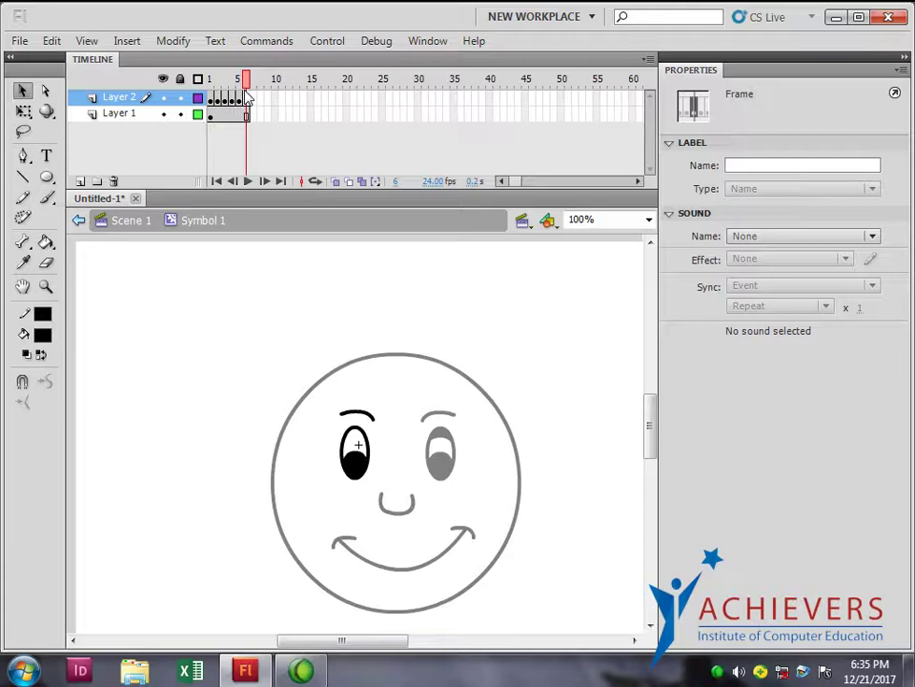
# Extend both layers of the eye clip to frame 40, and remove the surplus frames so both end at frame 35.
pyautogui.click(327, 106)
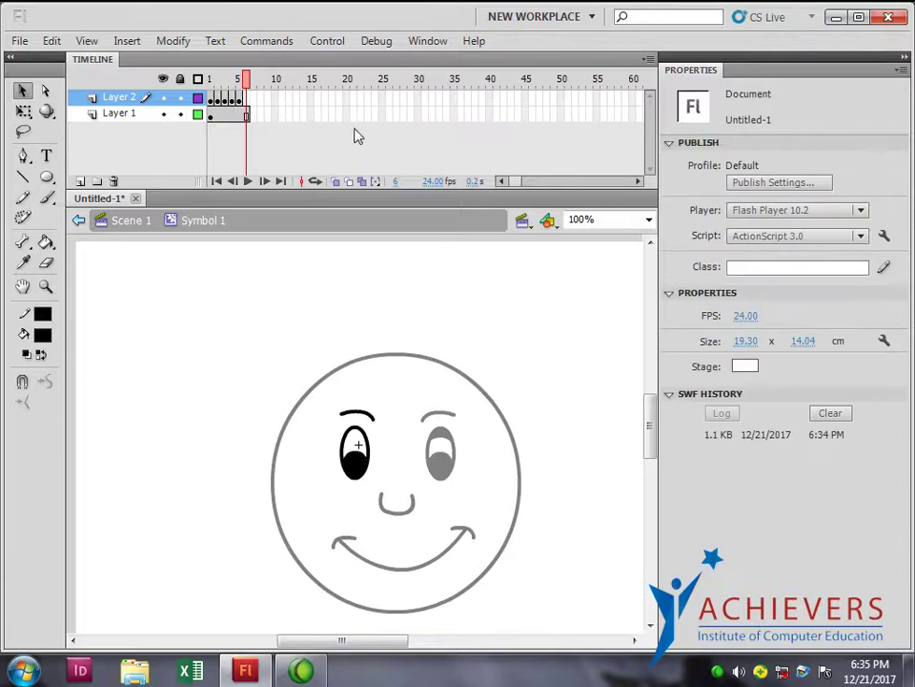
pyautogui.click(490, 113)
pyautogui.press('F6')
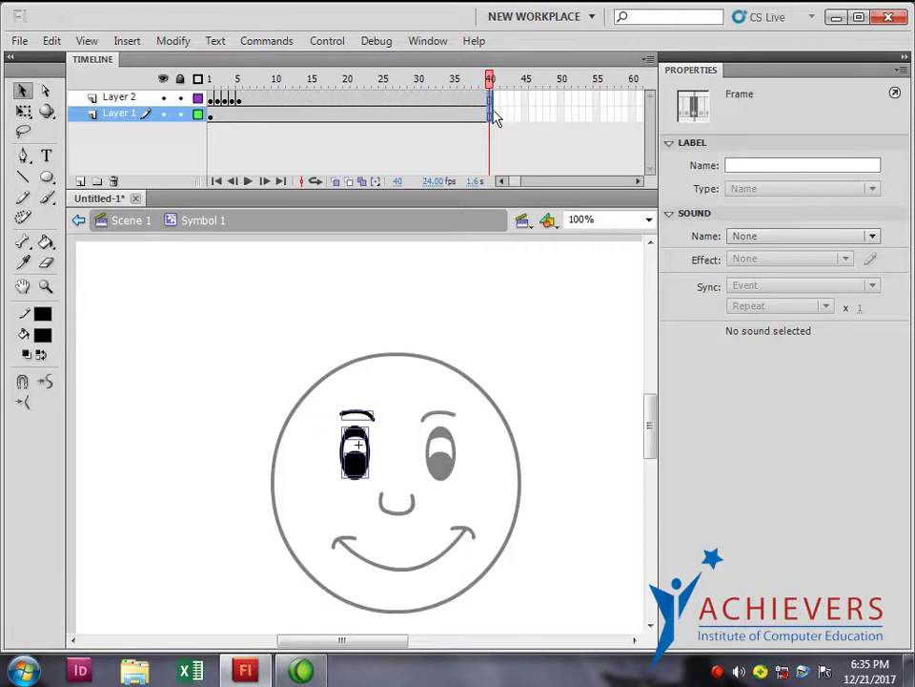
pyautogui.moveTo(490, 84); pyautogui.dragTo(289, 82)
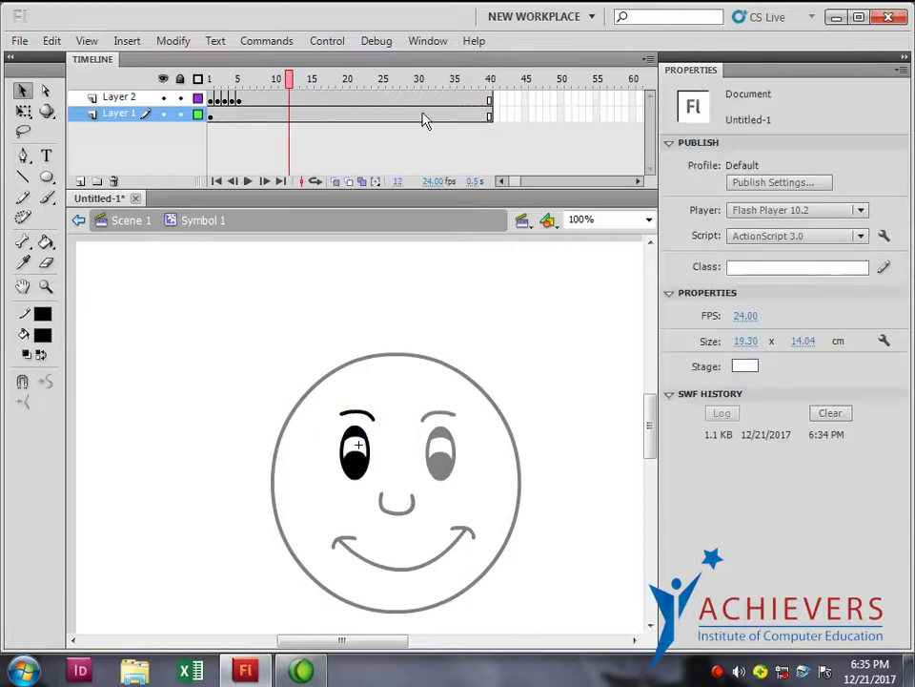
pyautogui.moveTo(454, 105); pyautogui.dragTo(484, 117)
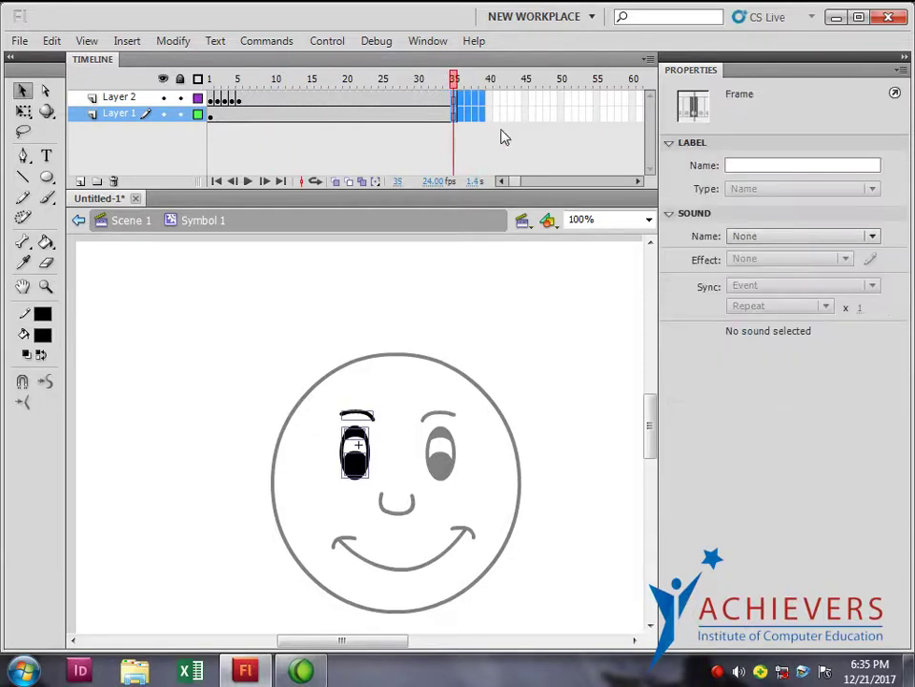
pyautogui.hotkey('shift', 'F5')
# Copy the five blink keyframes at the start of Layer 2 and paste them at frame 36.
pyautogui.moveTo(212, 99); pyautogui.dragTo(240, 100)
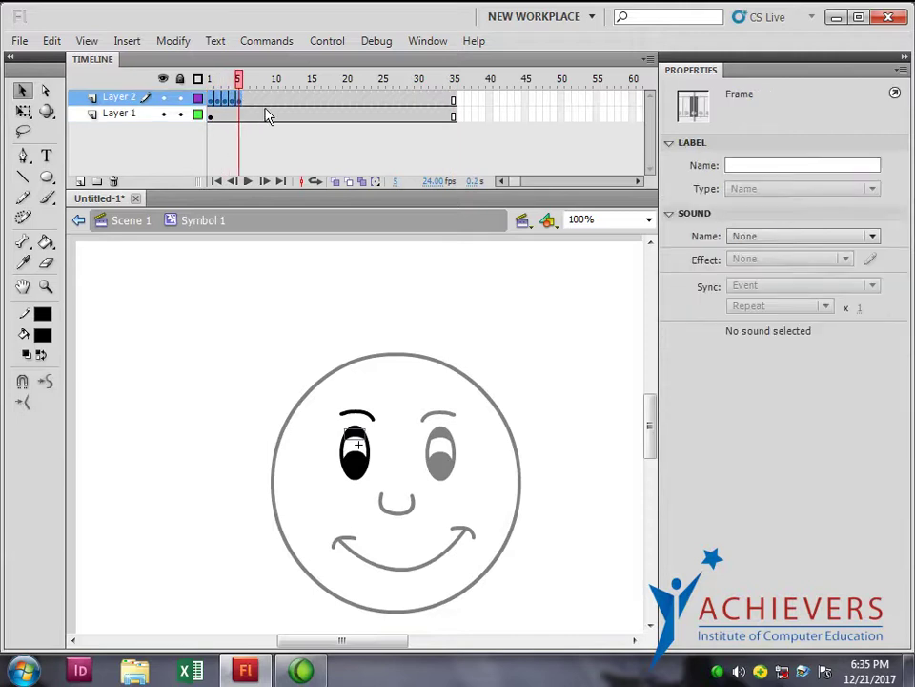
pyautogui.rightClick(229, 99)
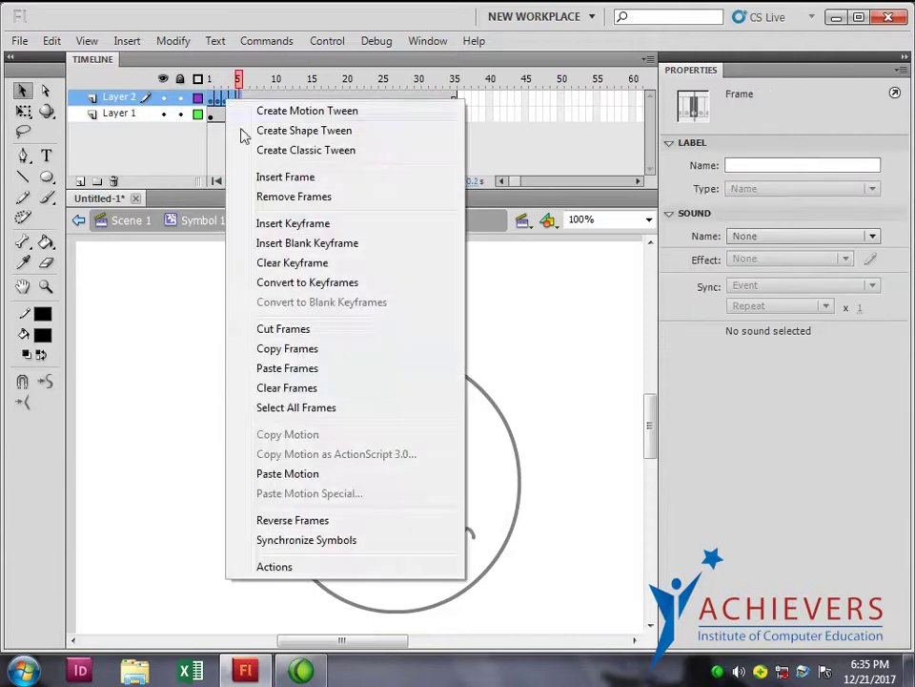
pyautogui.click(272, 350)
pyautogui.click(638, 181)
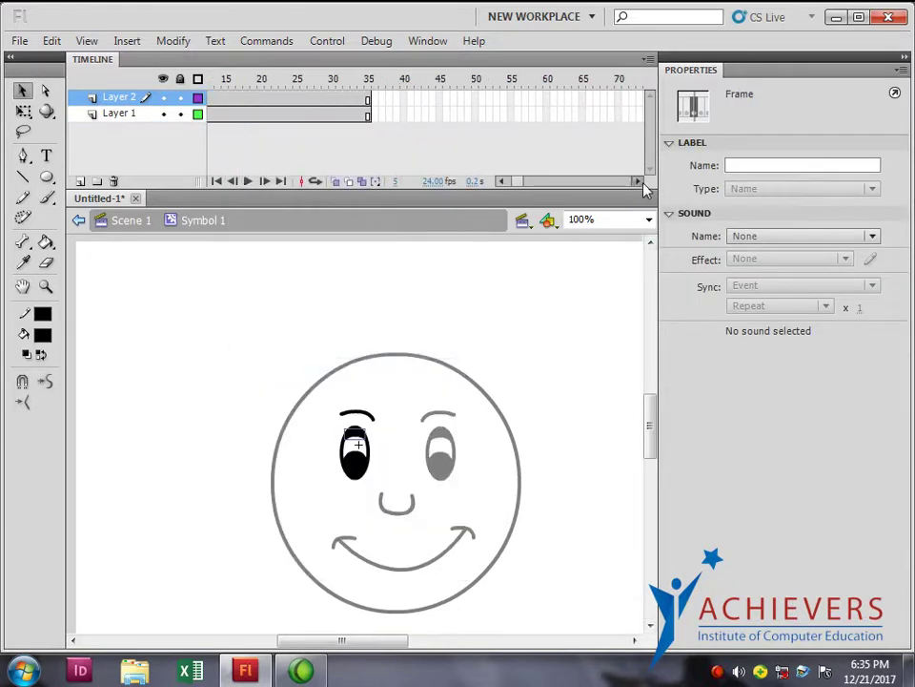
pyautogui.rightClick(372, 98)
pyautogui.click(438, 366)
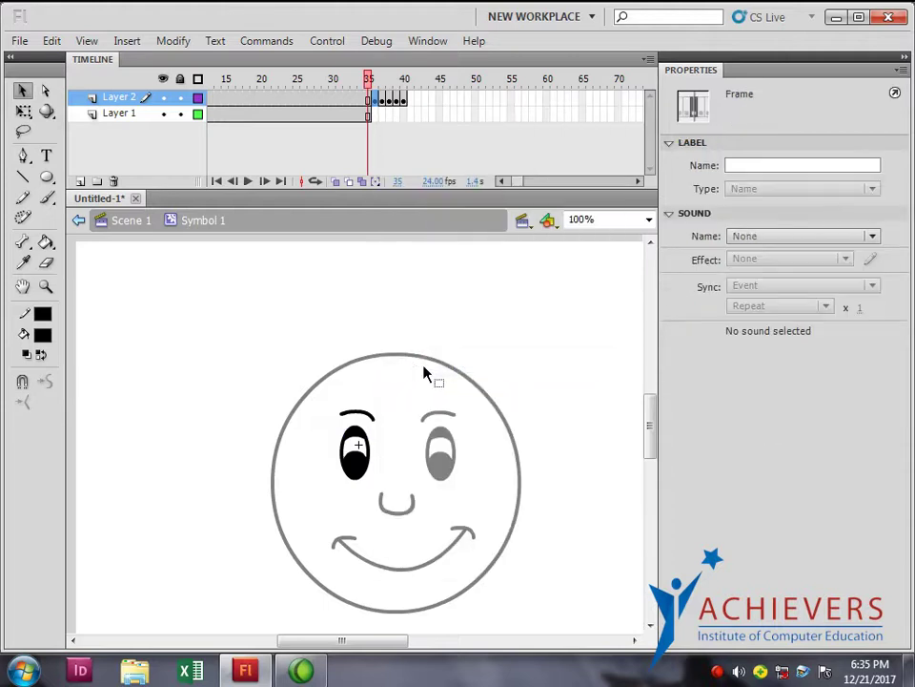
# Extend Layer 1 to frame 40 and both layers to frame 67, and scrub back over the second blink.
pyautogui.click(403, 114)
pyautogui.press('F5')
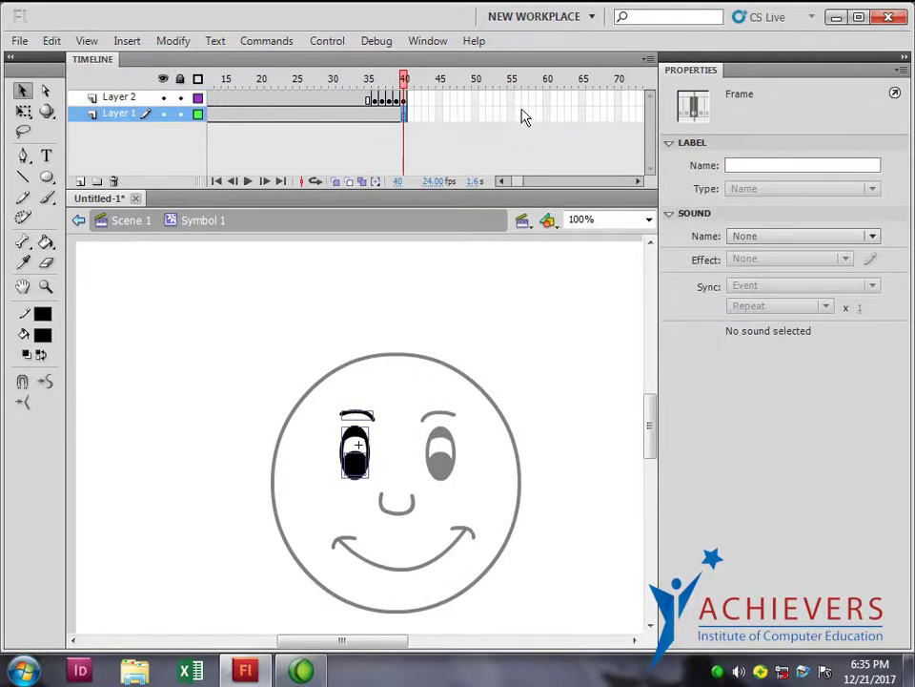
pyautogui.click(596, 104)
pyautogui.press('F5')
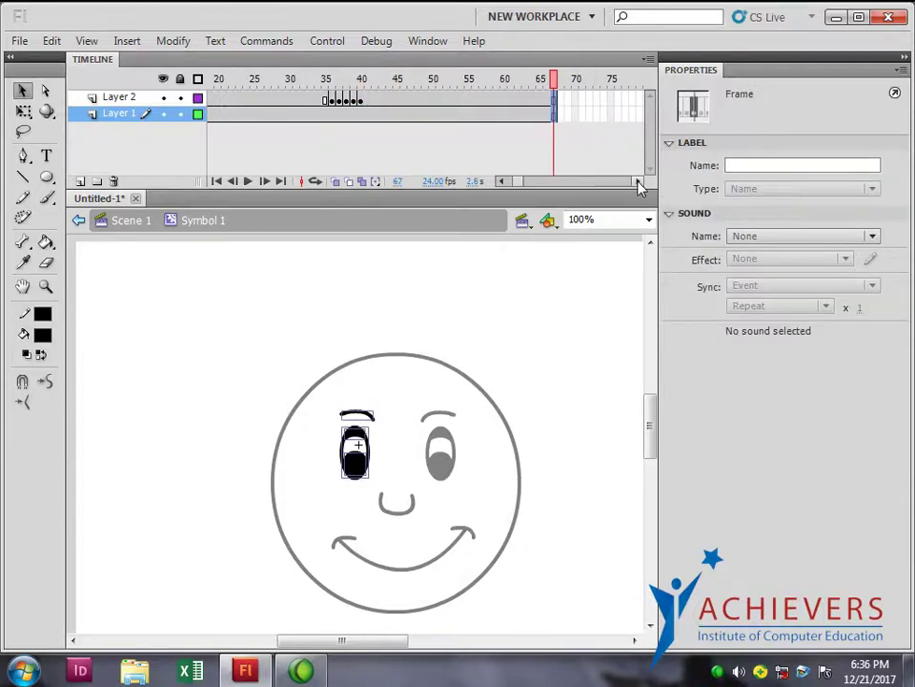
pyautogui.moveTo(555, 80); pyautogui.dragTo(367, 80)
# Test the movie twice to check the timing of the blinks, closing the preview each time.
pyautogui.hotkey('ctrl', 'Return')
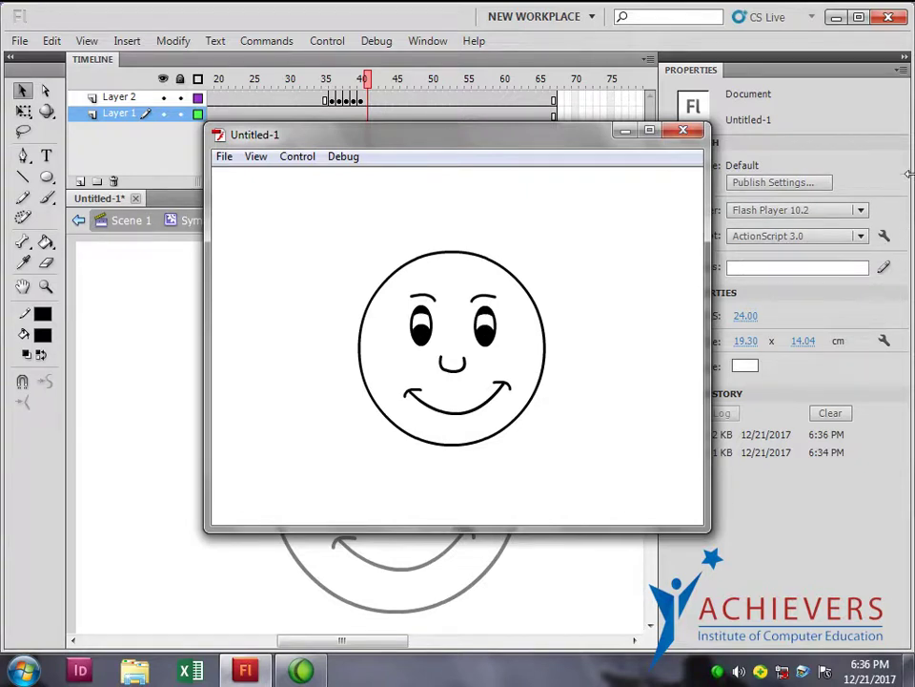
pyautogui.click(683, 129)
pyautogui.moveTo(368, 82); pyautogui.dragTo(388, 128)
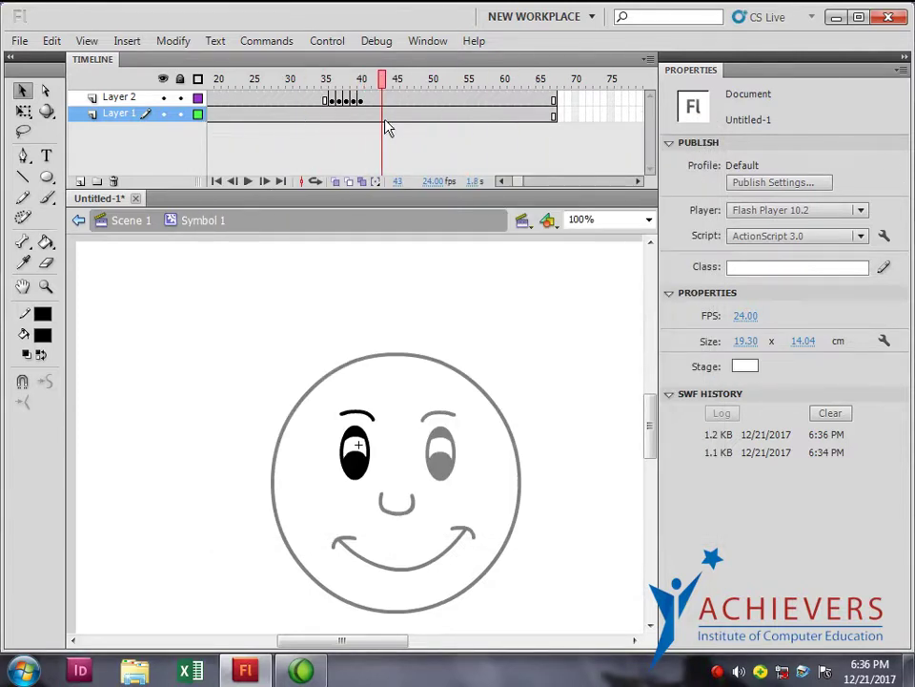
pyautogui.hotkey('ctrl', 'Return')
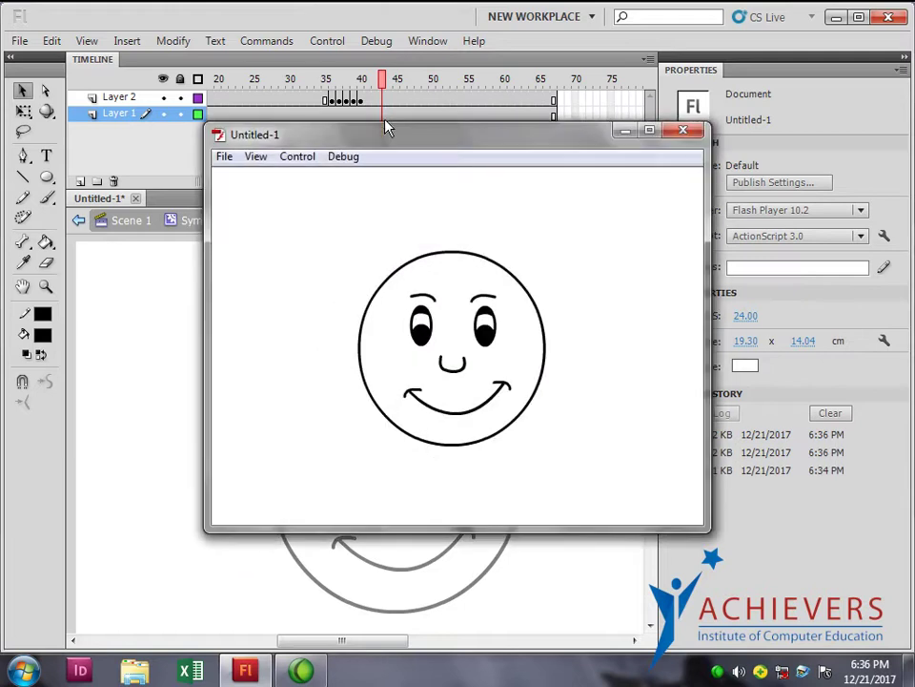
pyautogui.click(683, 132)
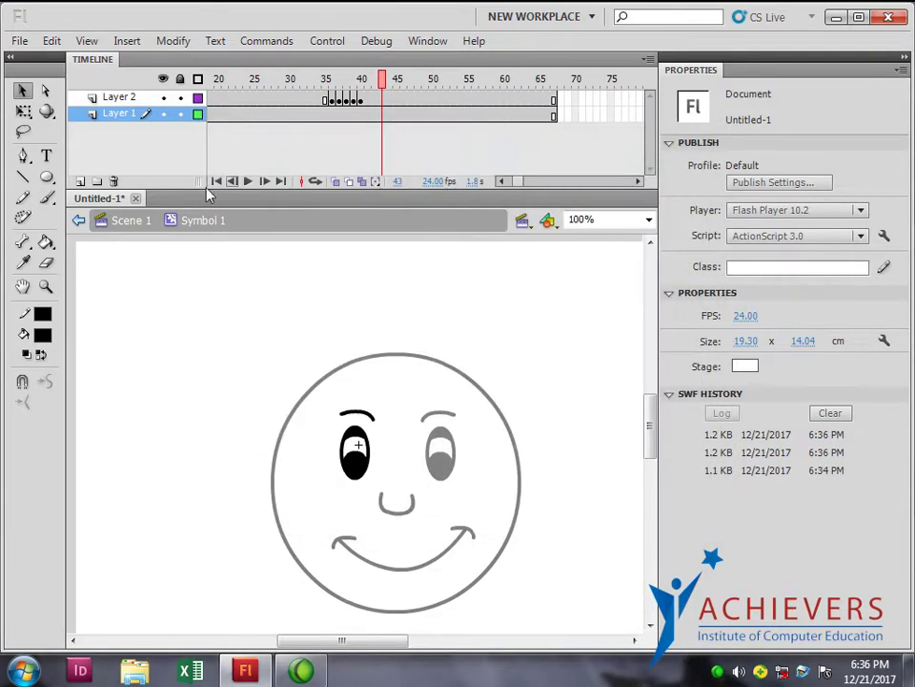
# Return to Scene 1 and examine which face parts belong to Layer 1 and which to Layer 2.
pyautogui.click(130, 221)
pyautogui.click(211, 97)
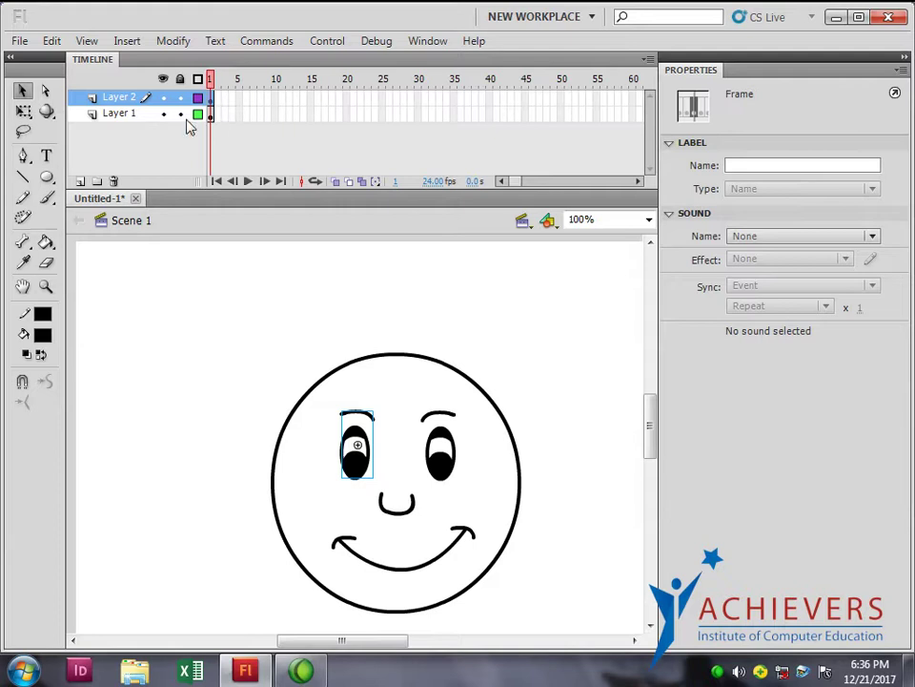
pyautogui.click(112, 97)
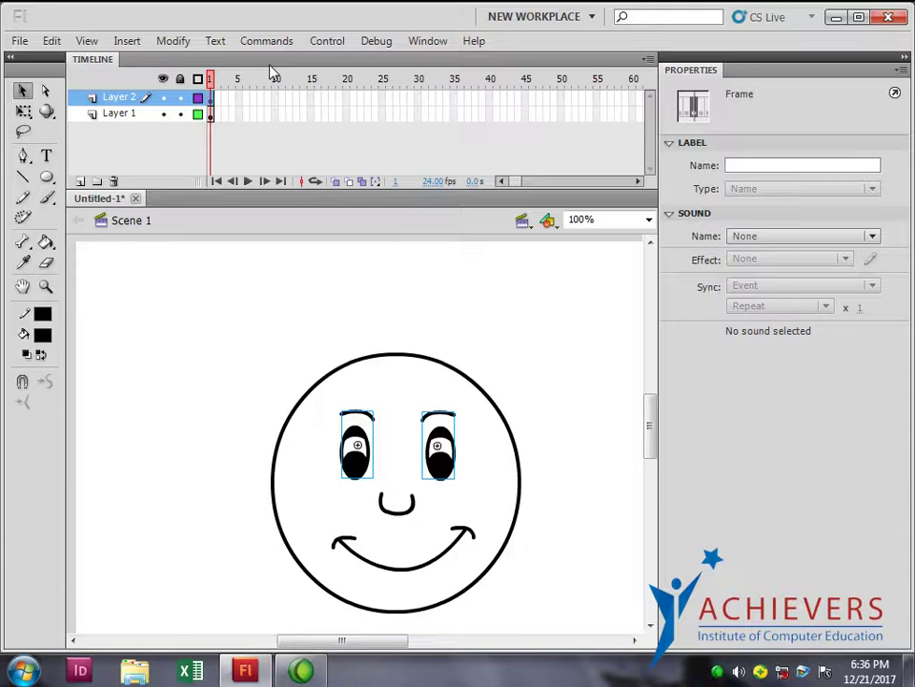
pyautogui.click(358, 474)
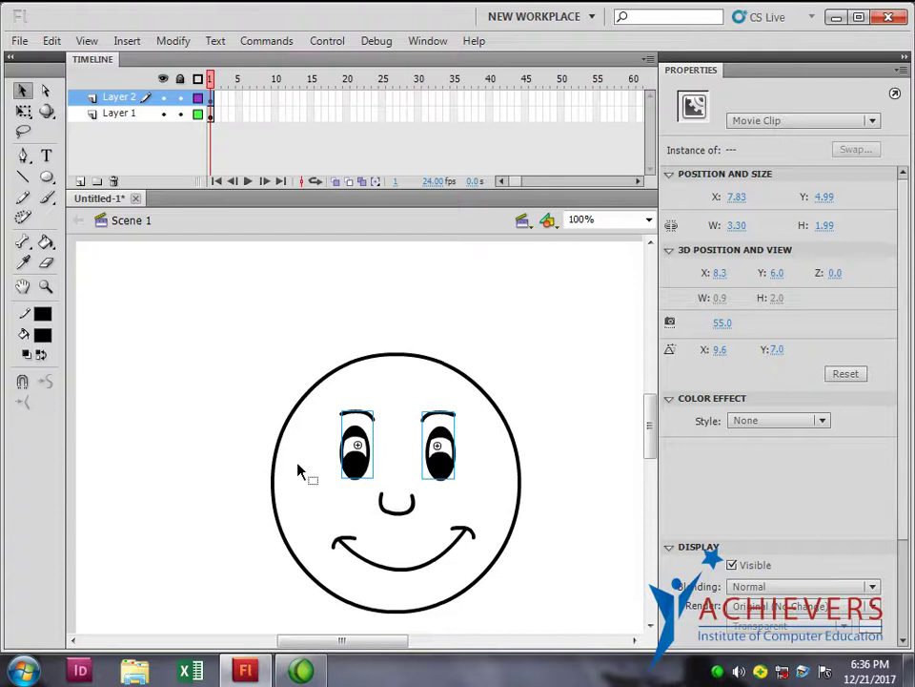
pyautogui.moveTo(193, 341); pyautogui.dragTo(588, 651)
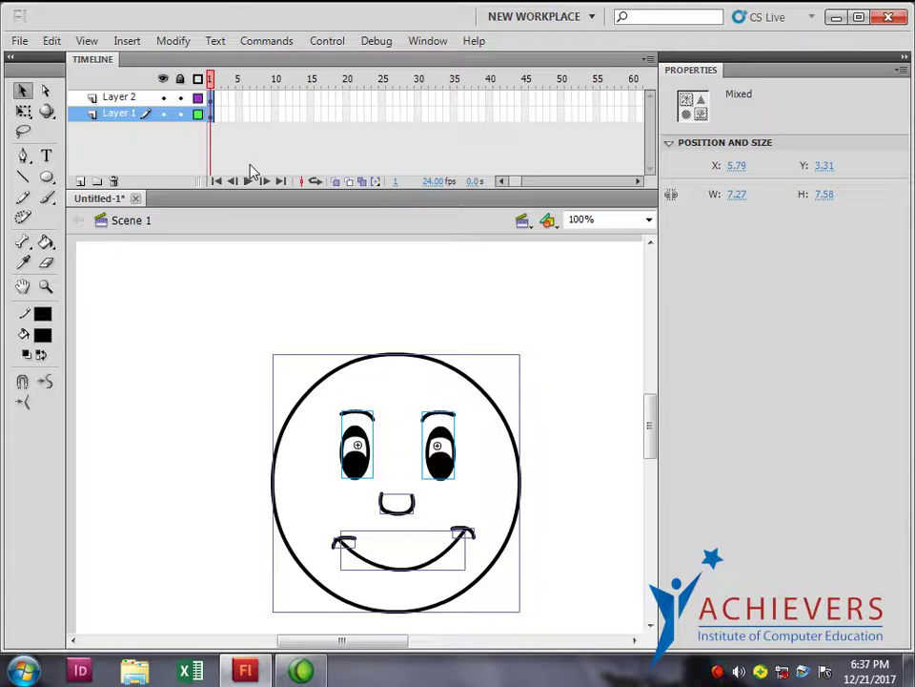
pyautogui.hotkey('ctrl', '-')
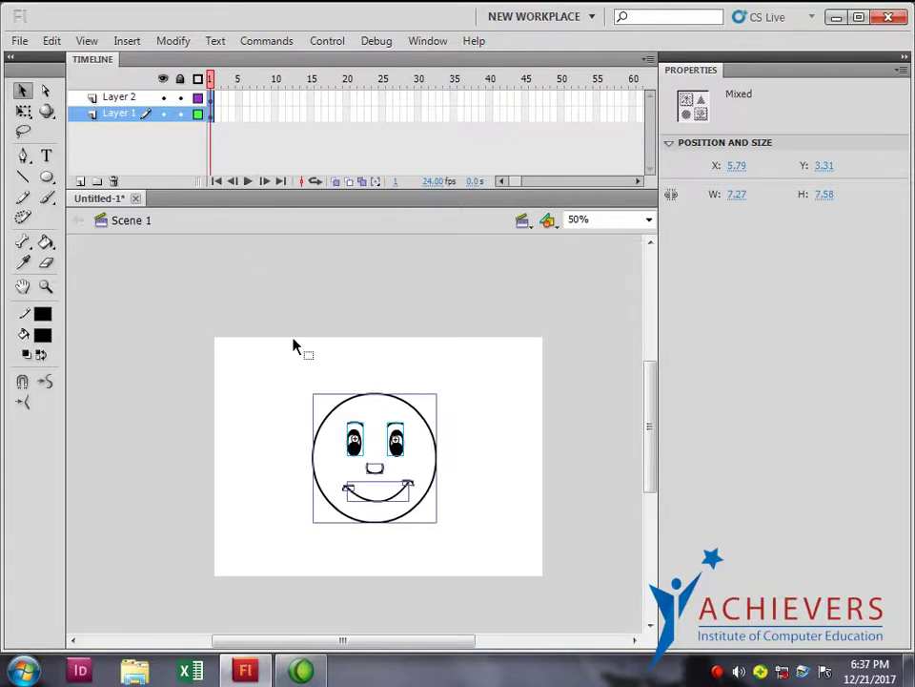
pyautogui.click(211, 97)
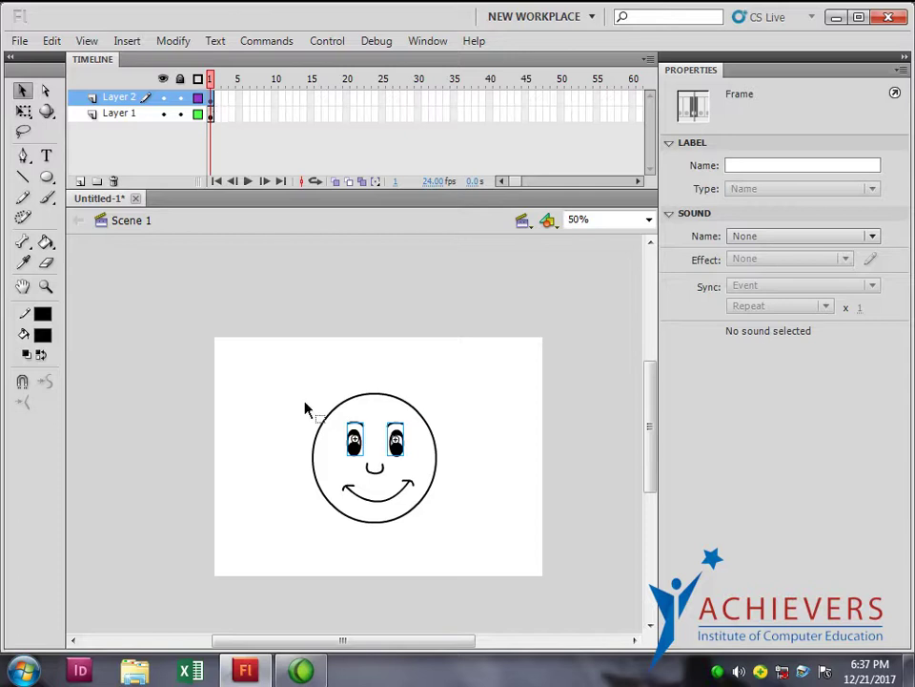
pyautogui.moveTo(307, 525); pyautogui.dragTo(404, 481)
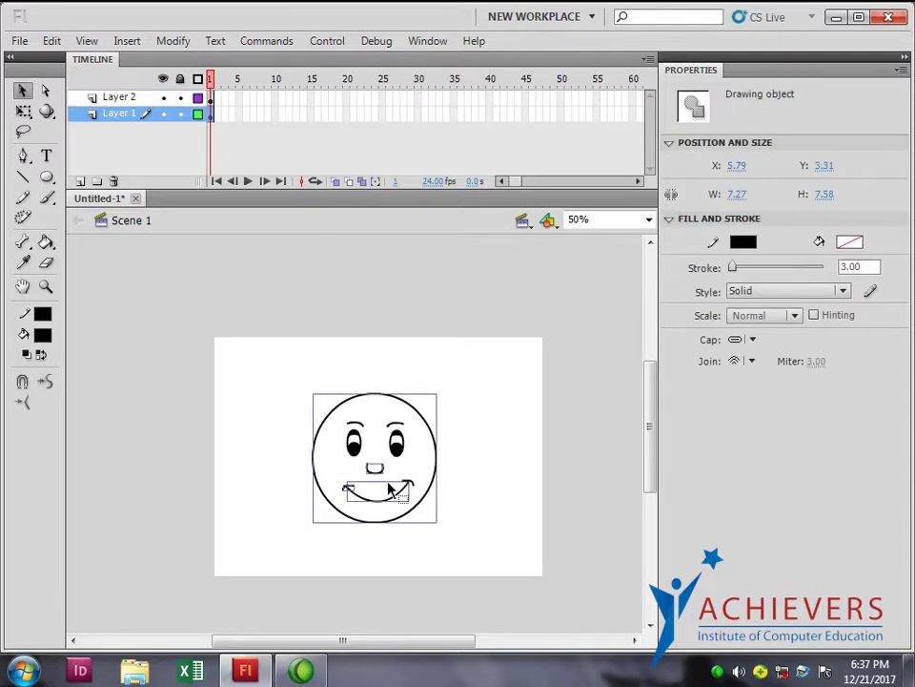
pyautogui.click(548, 555)
pyautogui.click(401, 454)
pyautogui.click(410, 464)
pyautogui.click(401, 455)
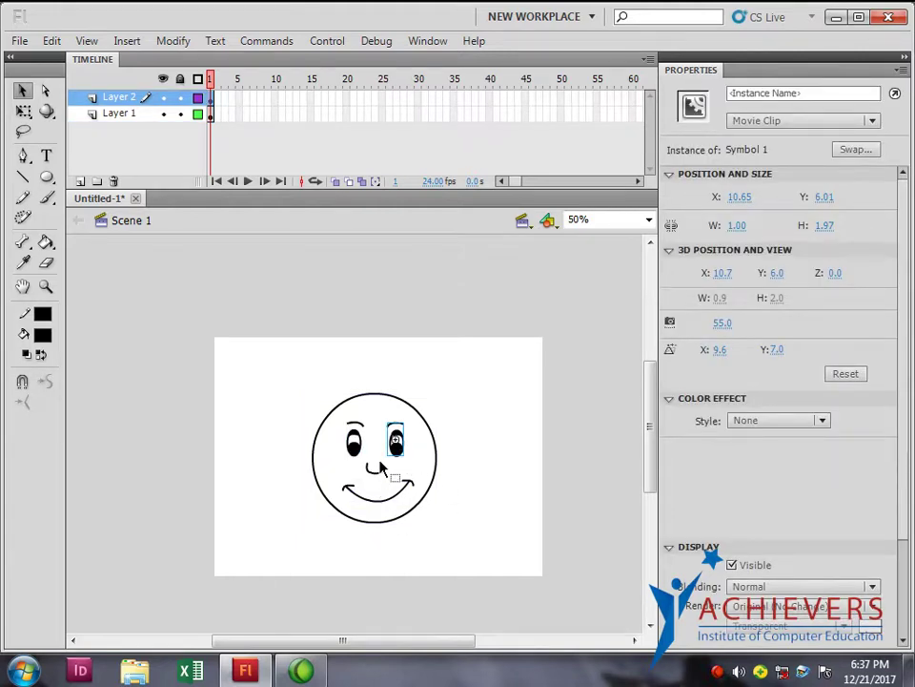
# Try to cut the face outline, nose and mouth from Layer 1 in Scene 1, and undo it.
pyautogui.moveTo(348, 549); pyautogui.dragTo(396, 468)
pyautogui.click(148, 100)
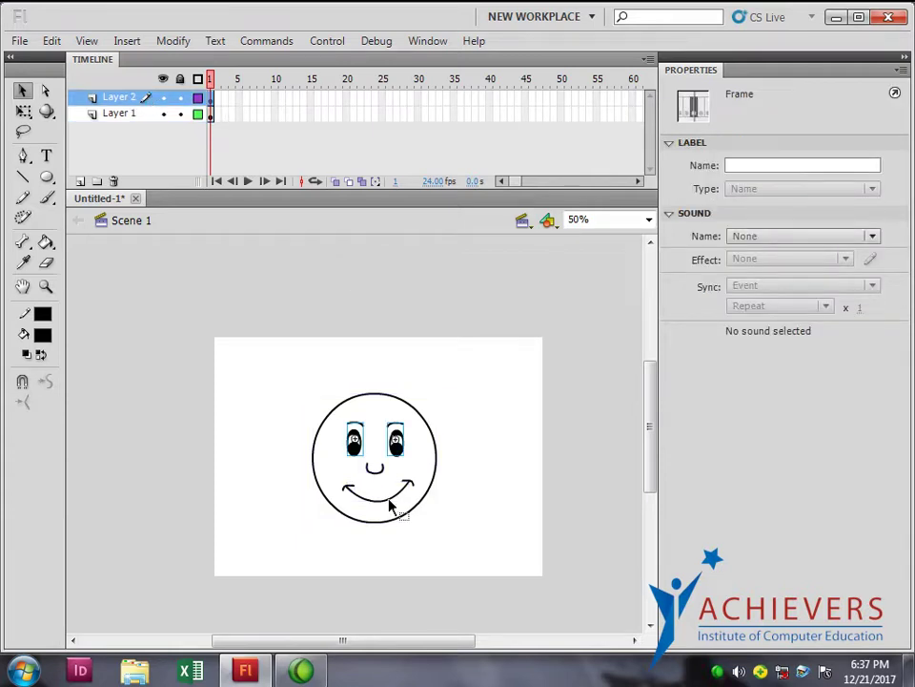
pyautogui.moveTo(331, 551)
pyautogui.mouseDown()
pyautogui.moveTo(404, 482)
pyautogui.moveTo(405, 469)
pyautogui.mouseUp()
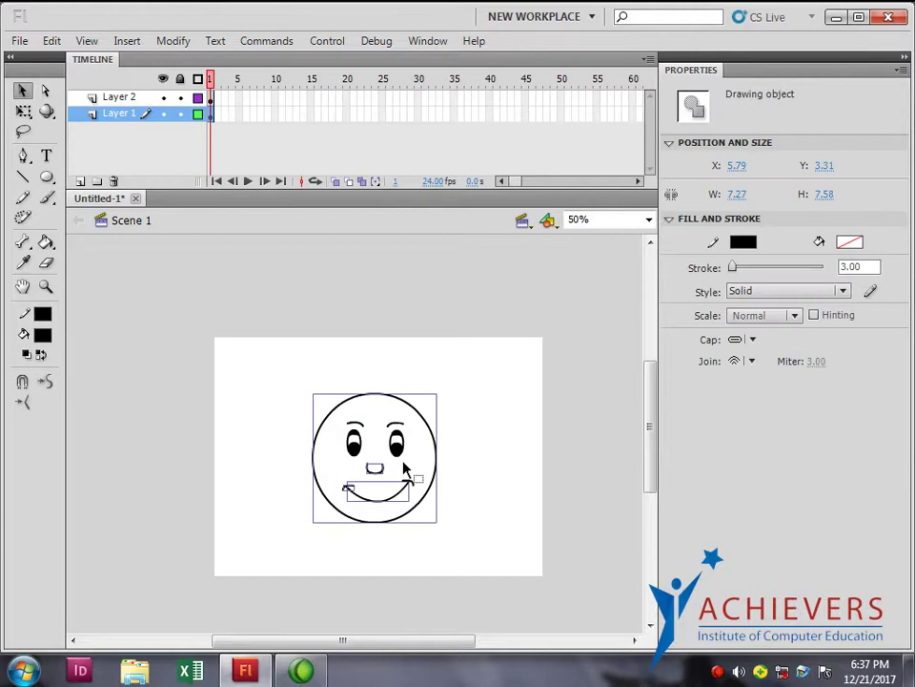
pyautogui.press('Delete')
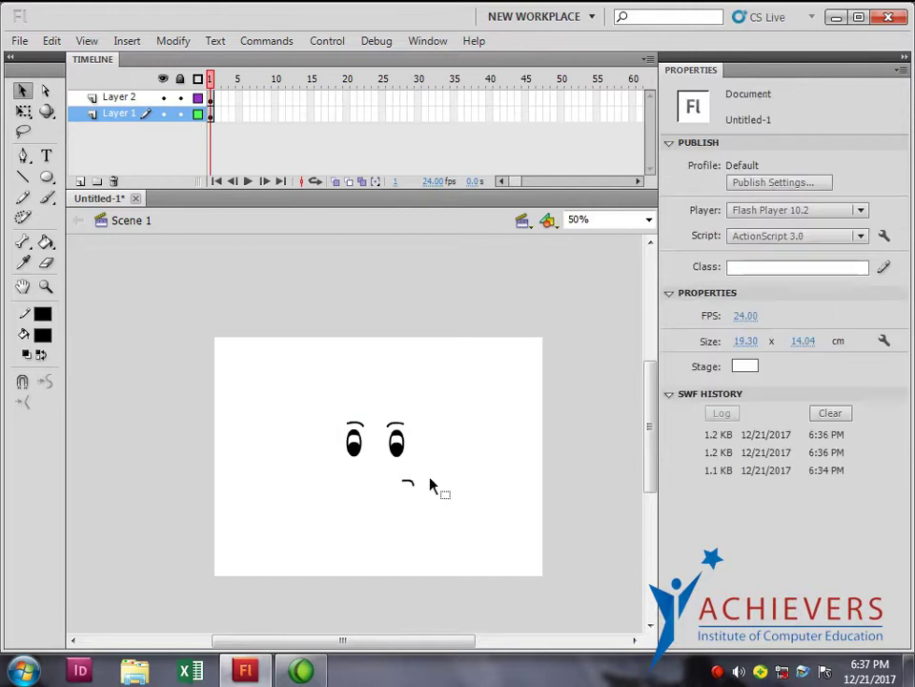
pyautogui.click(127, 99)
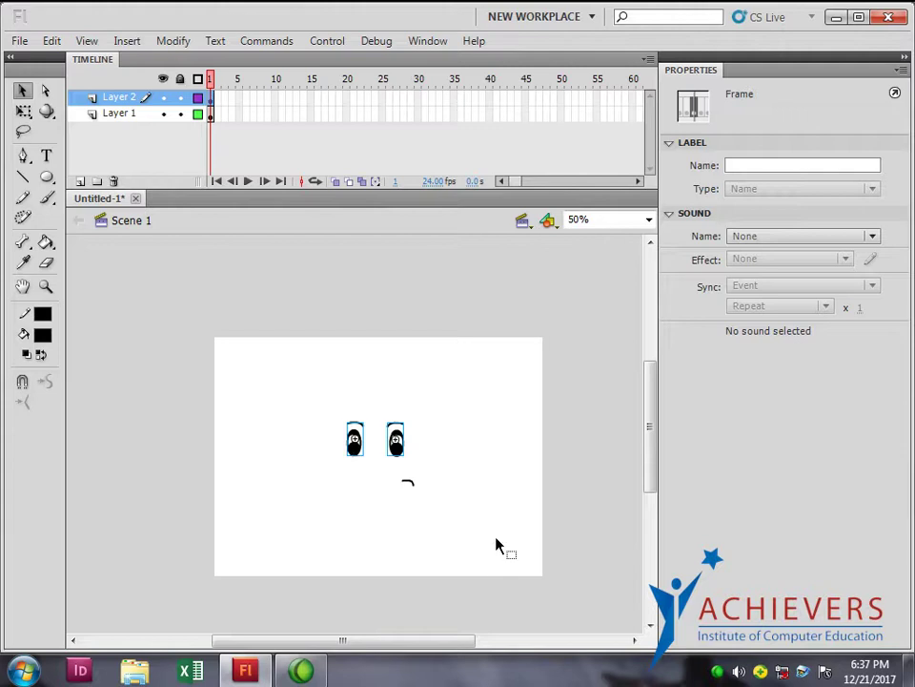
pyautogui.click(511, 511)
pyautogui.click(513, 512)
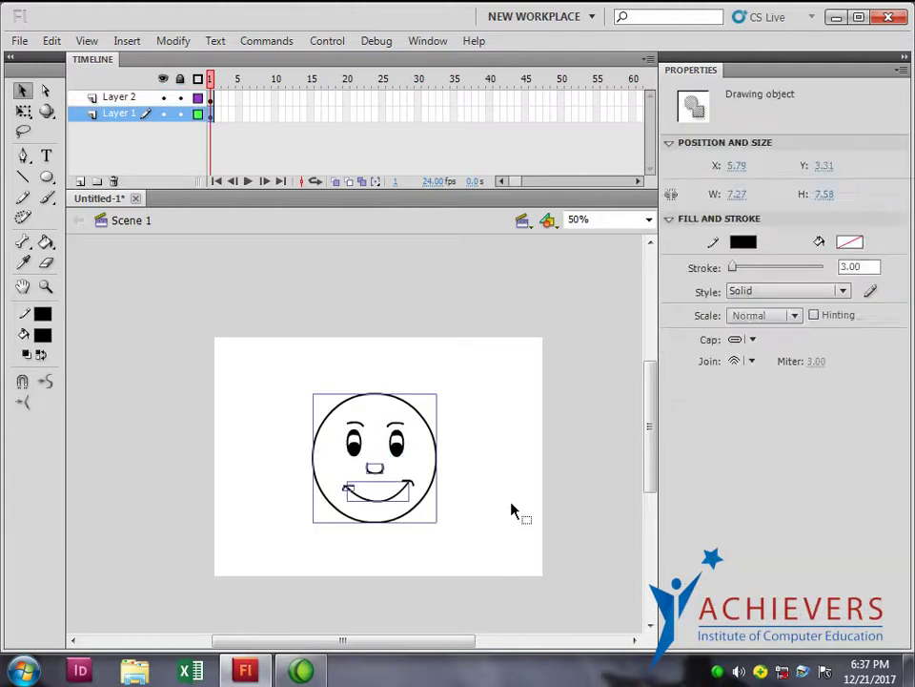
# Cut the face outline, nose and complete mouth while leaving both eyes, and open the eye movie clip for editing.
pyautogui.moveTo(485, 552); pyautogui.dragTo(271, 362)
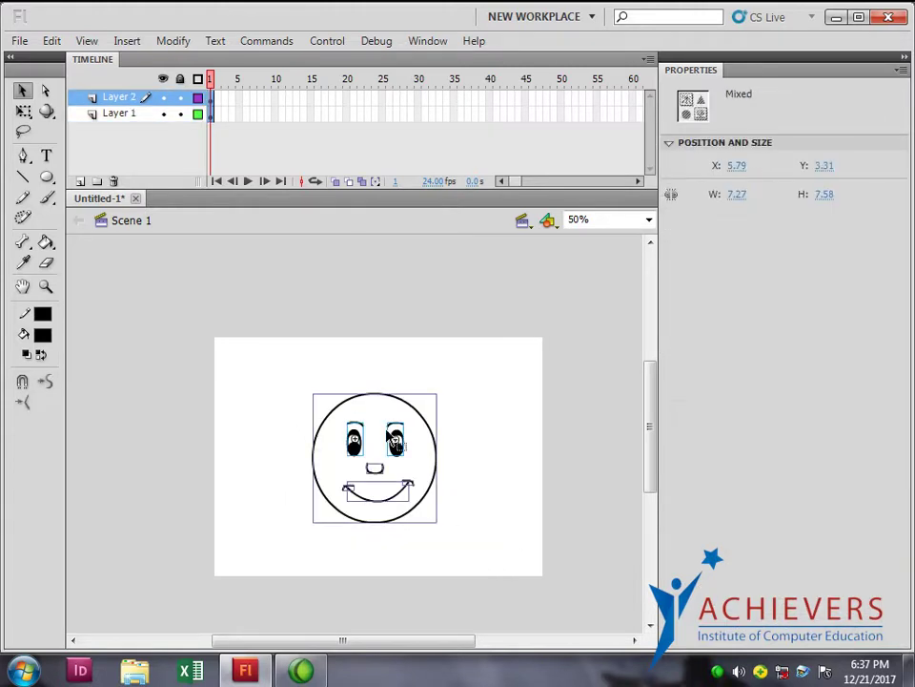
pyautogui.keyDown('shift'); pyautogui.click(398, 448); pyautogui.keyUp('shift')
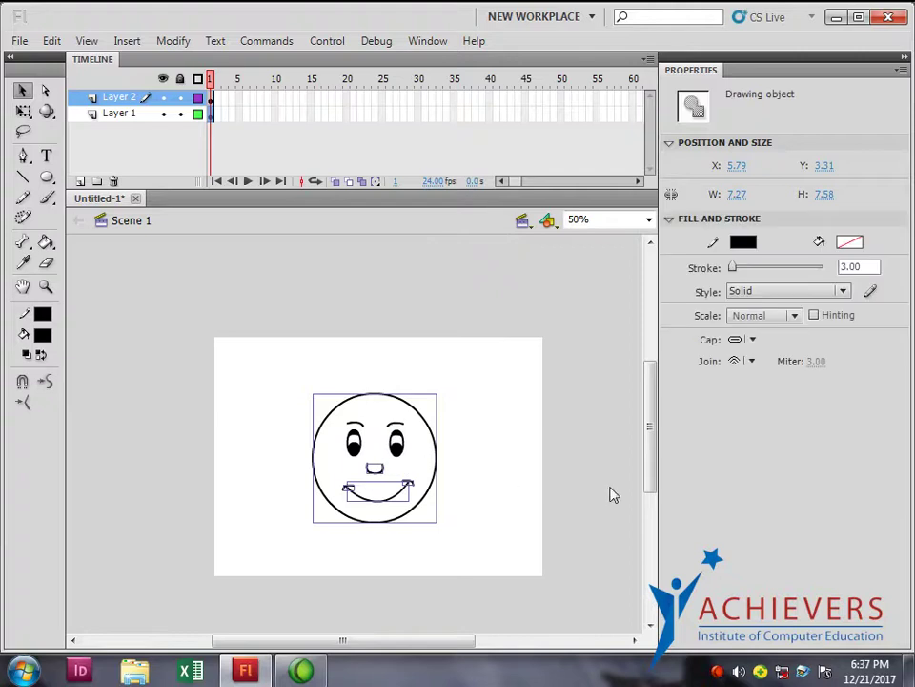
pyautogui.press('Delete')
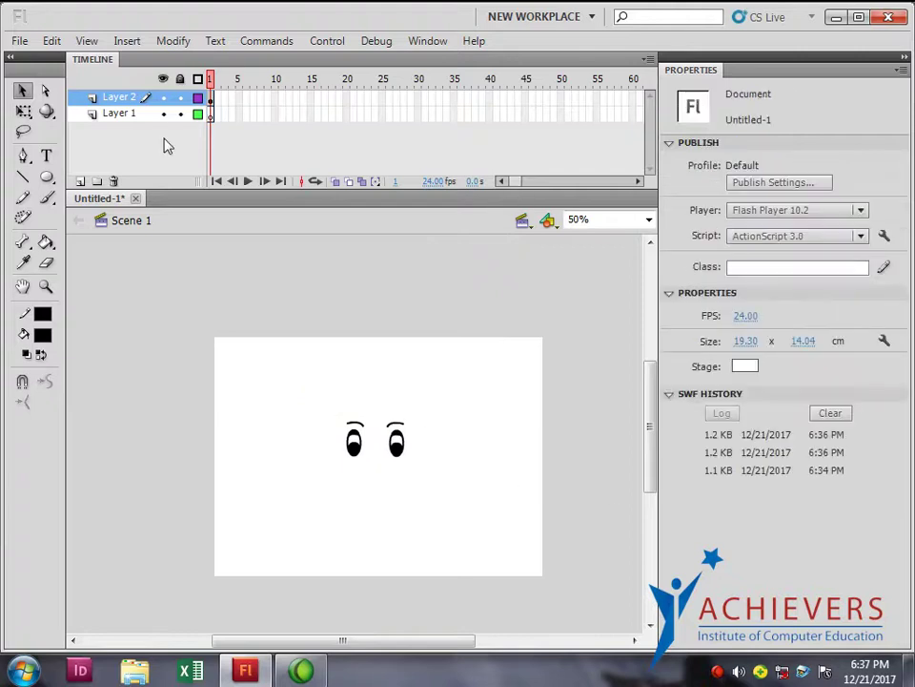
pyautogui.click(215, 107)
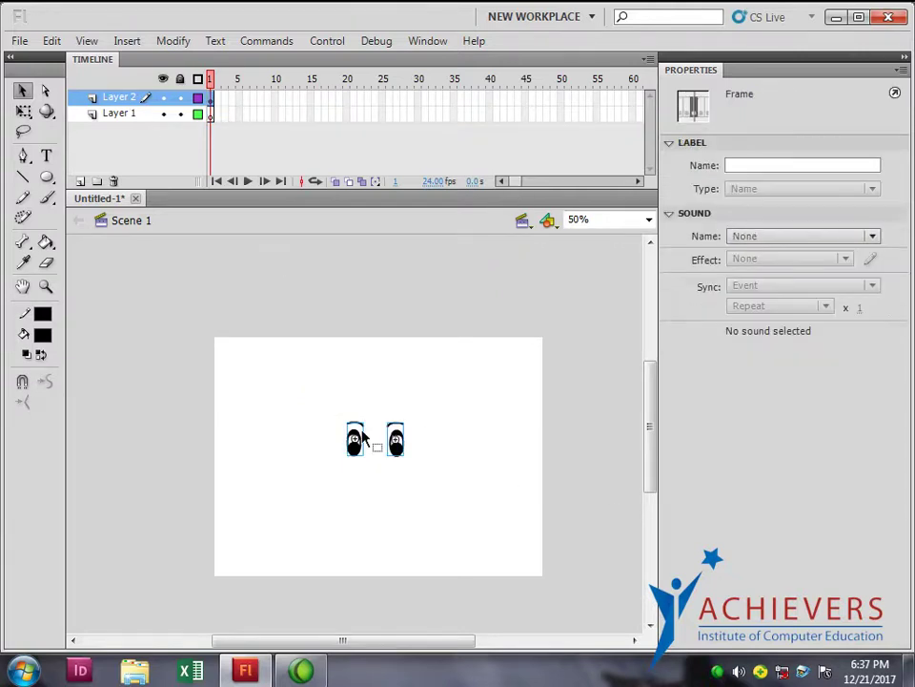
pyautogui.doubleClick(411, 462)
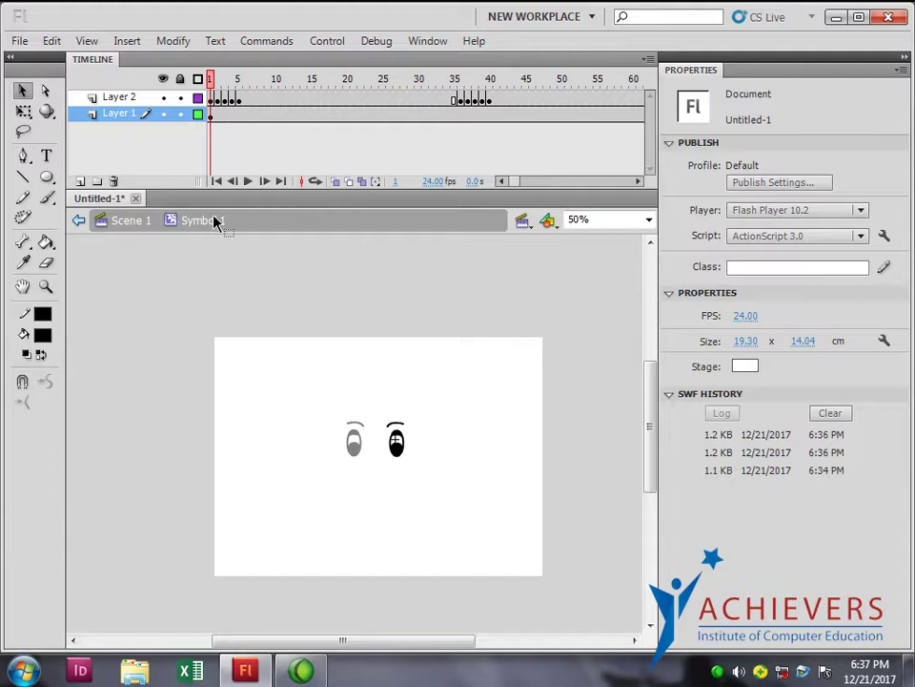
# Add a layer beneath Layer 1 in the eye movie clip and paste the cut face parts in place on it.
pyautogui.click(122, 100)
pyautogui.click(118, 114)
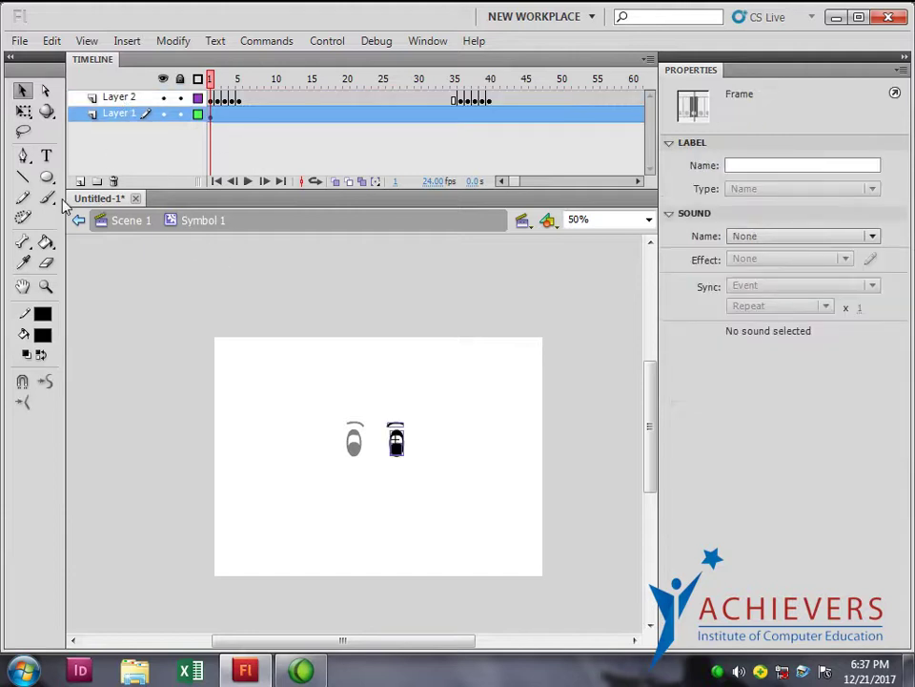
pyautogui.click(80, 181)
pyautogui.moveTo(123, 116); pyautogui.dragTo(202, 138)
pyautogui.click(212, 131)
pyautogui.hotkey('ctrl', 'shift', 'v')
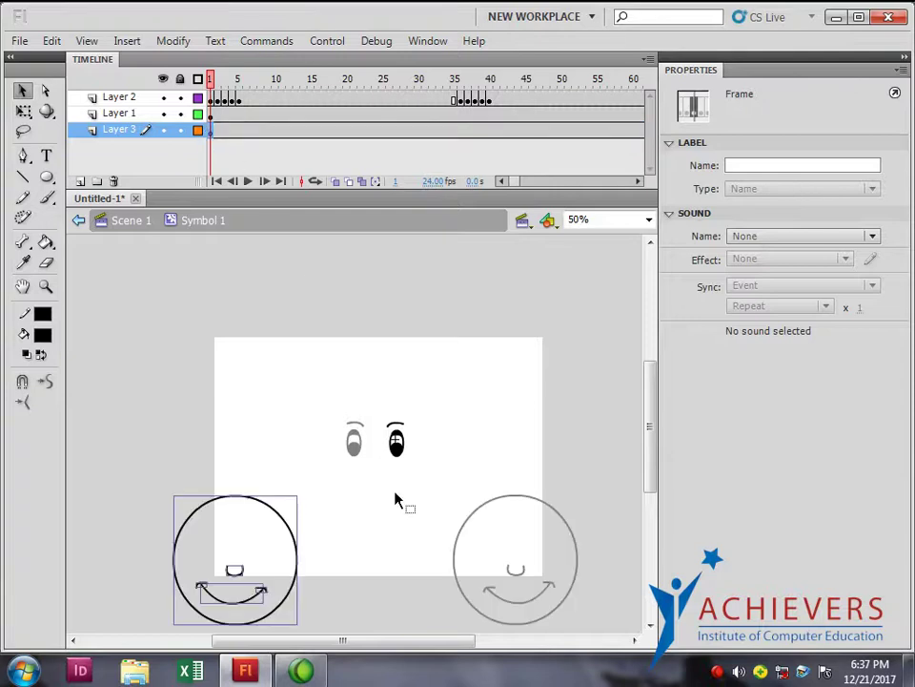
# Delete the face parts pasted in place and paste them again at the centre of the view.
pyautogui.press('Delete')
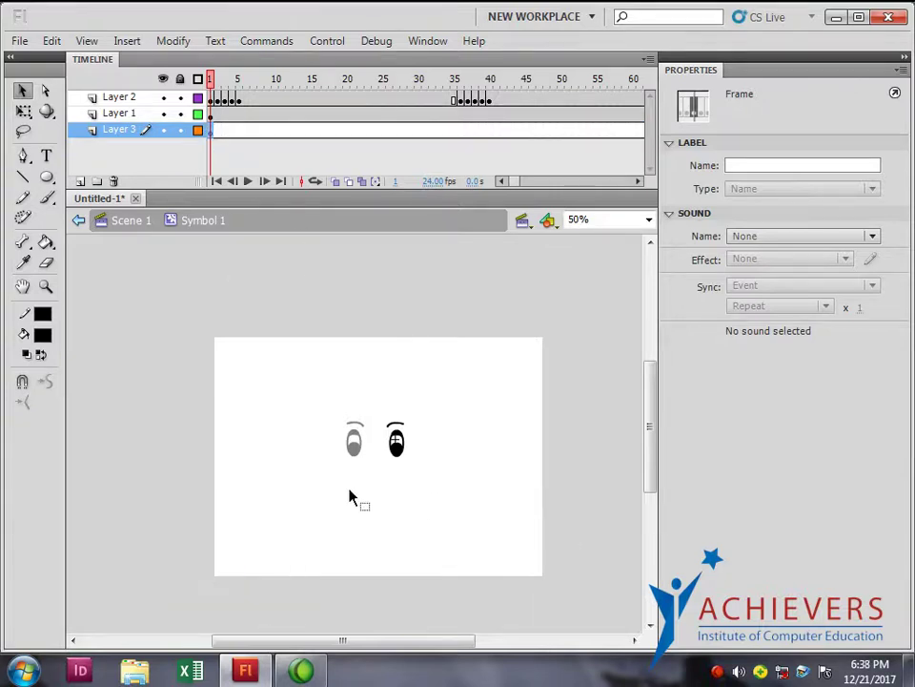
pyautogui.hotkey('ctrl', 'v')
pyautogui.click(432, 558)
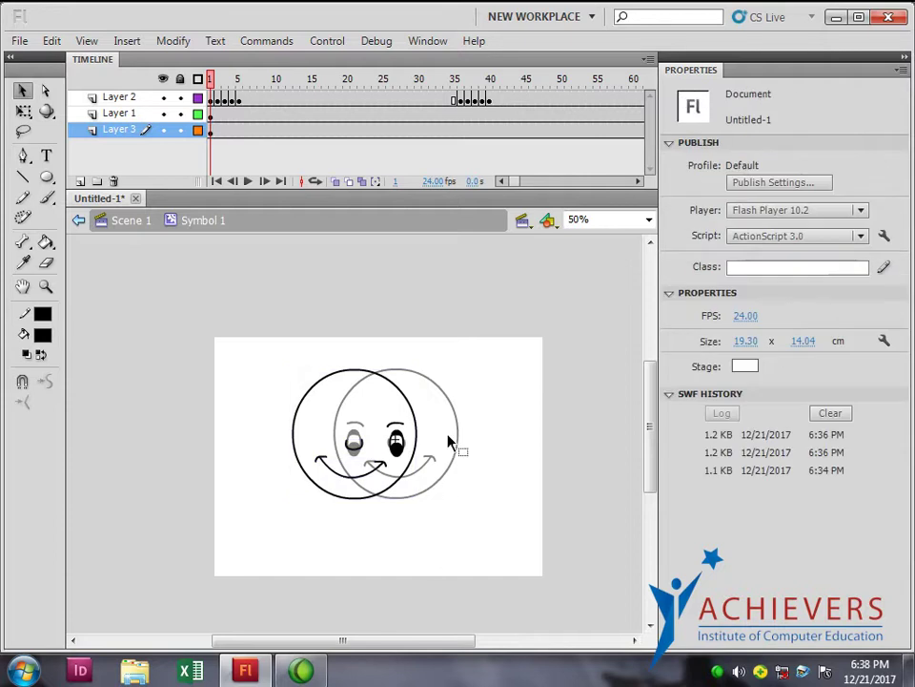
# Return to Scene 1, try deleting the left eye's movie clip instance, and undo the deletion.
pyautogui.click(133, 221)
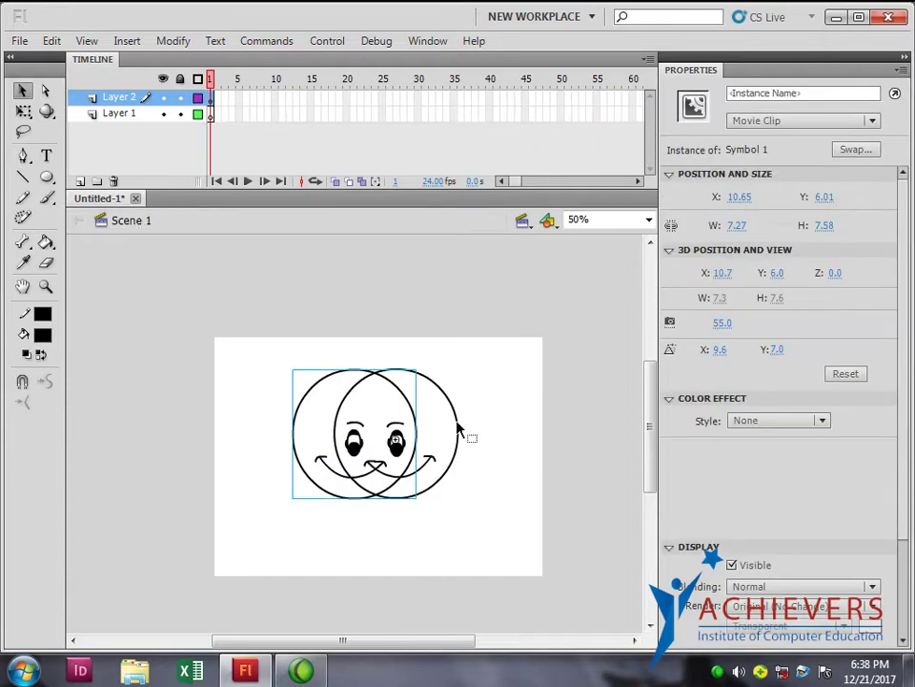
pyautogui.click(450, 403)
pyautogui.click(435, 389)
pyautogui.press('Delete')
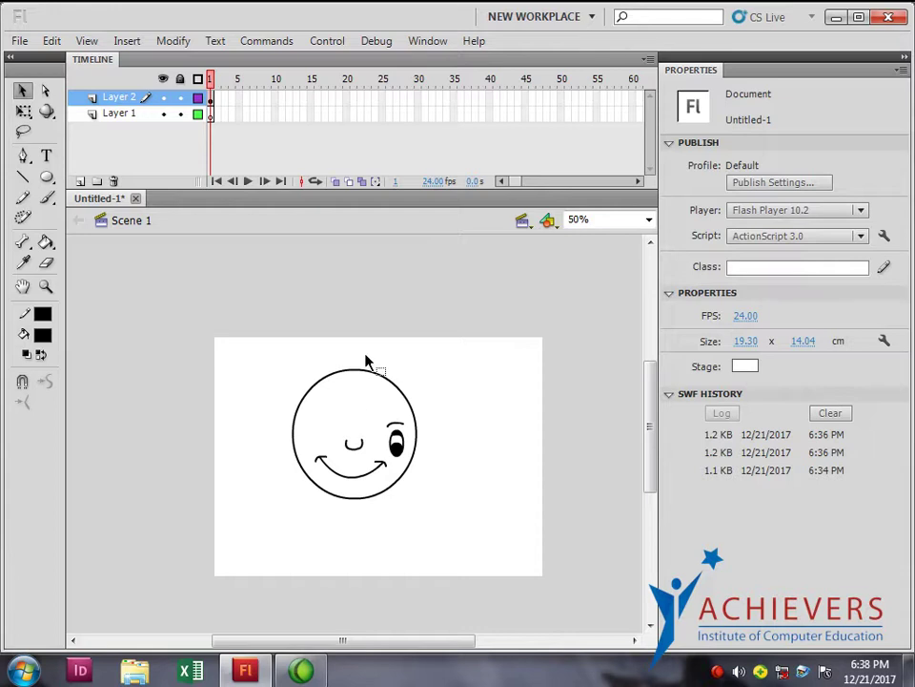
pyautogui.hotkey('ctrl', 'z')
# Remove the pasted face parts from the bottom layer of the eye movie clip and return to Scene 1.
pyautogui.hotkey('ctrl', 'e')
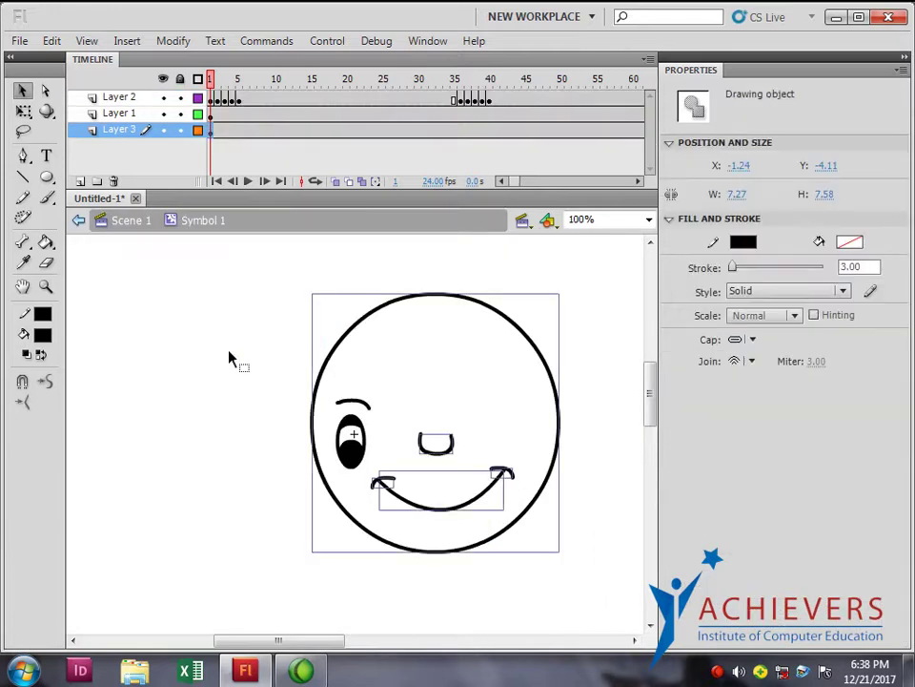
pyautogui.press('Delete')
pyautogui.click(127, 227)
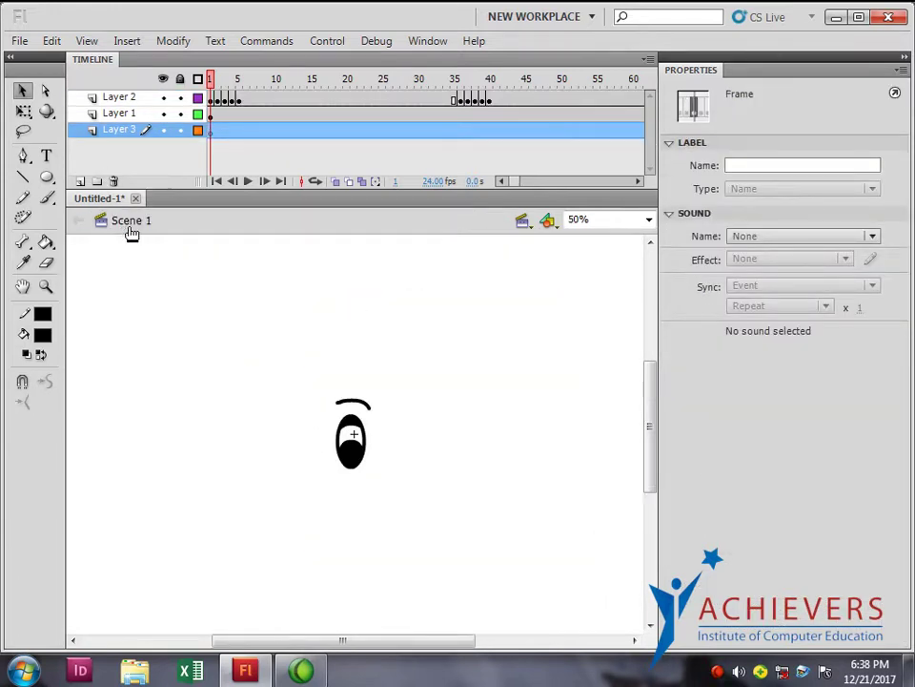
# Undo the edits to the eye movie clip and the face cut to restore the complete face in Scene 1.
pyautogui.hotkey('ctrl', 'e')
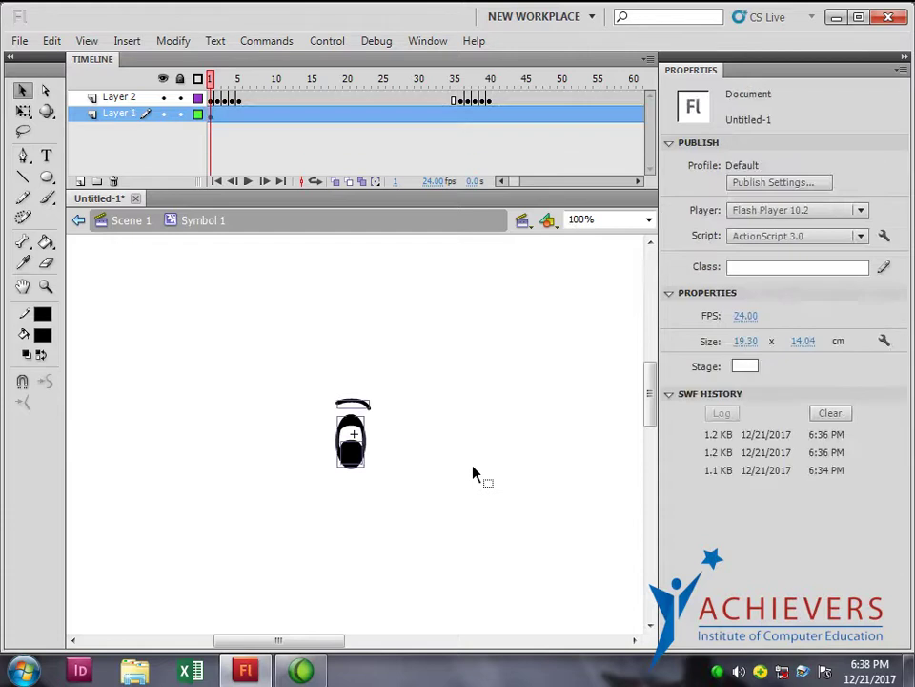
pyautogui.hotkey('ctrl', 'e')
pyautogui.hotkey('ctrl', 'a')
pyautogui.click(480, 475)
pyautogui.hotkey('ctrl', 'z')
pyautogui.hotkey('ctrl', 'z')
pyautogui.click(510, 484)
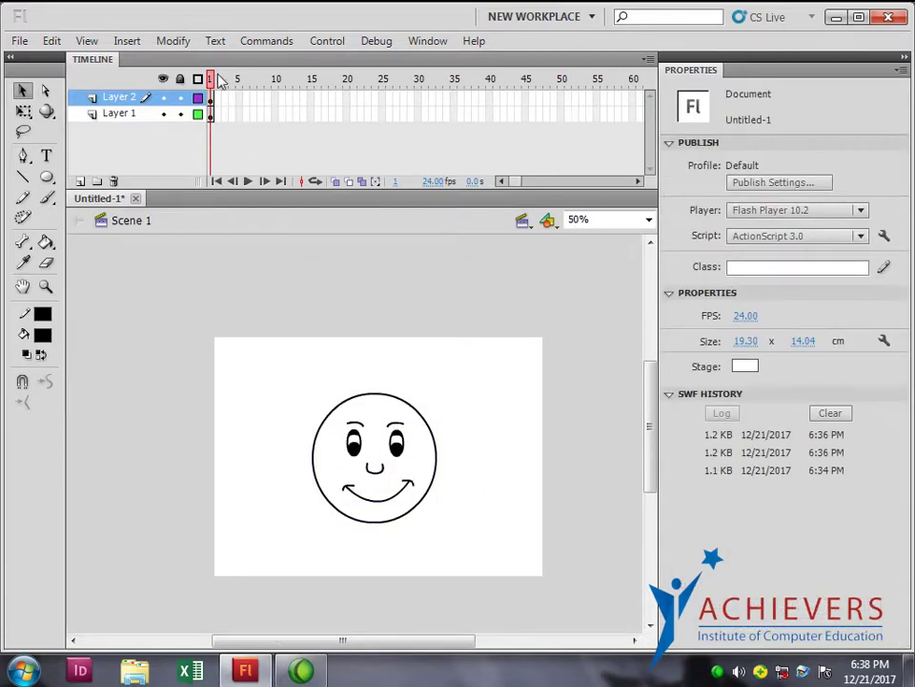
# Test the movie to check the restored face, and close the preview.
pyautogui.hotkey('ctrl', 'Return')
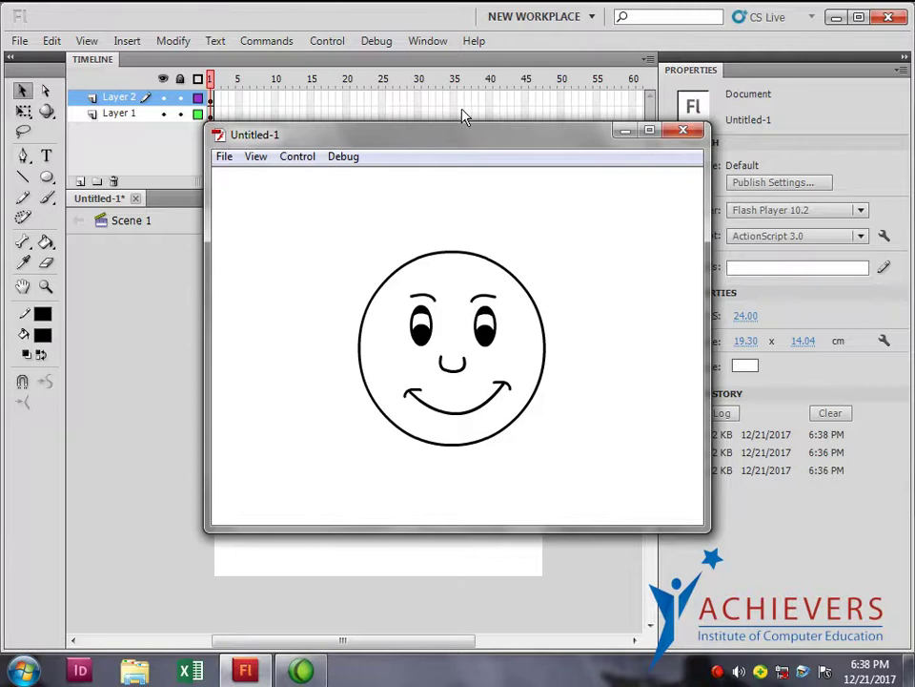
pyautogui.click(682, 131)
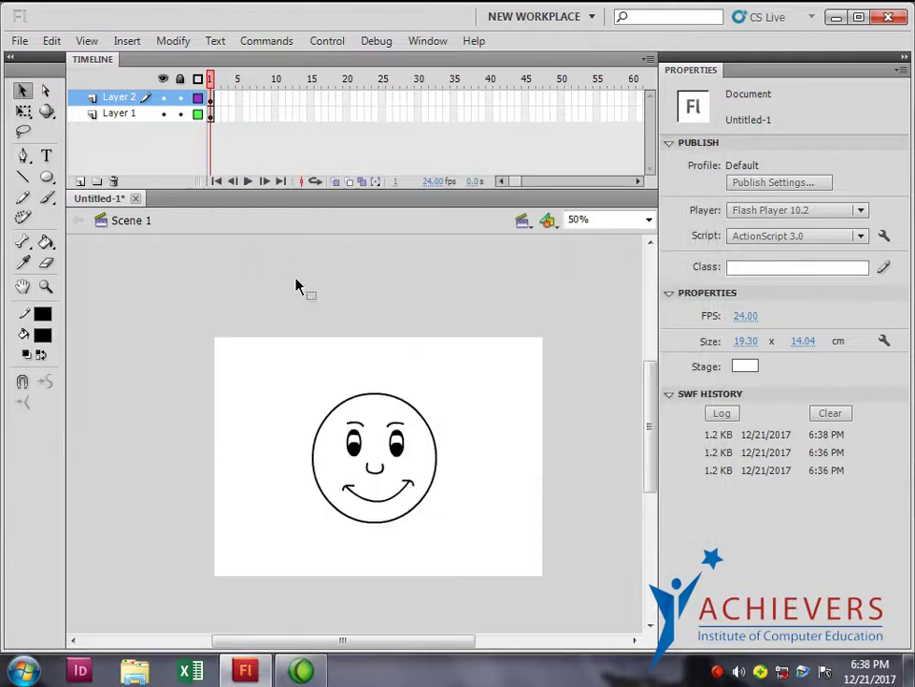
# Convert the face outline, nose and mouth on Layer 1 into a movie clip symbol, leaving out the eyes.
pyautogui.click(399, 452)
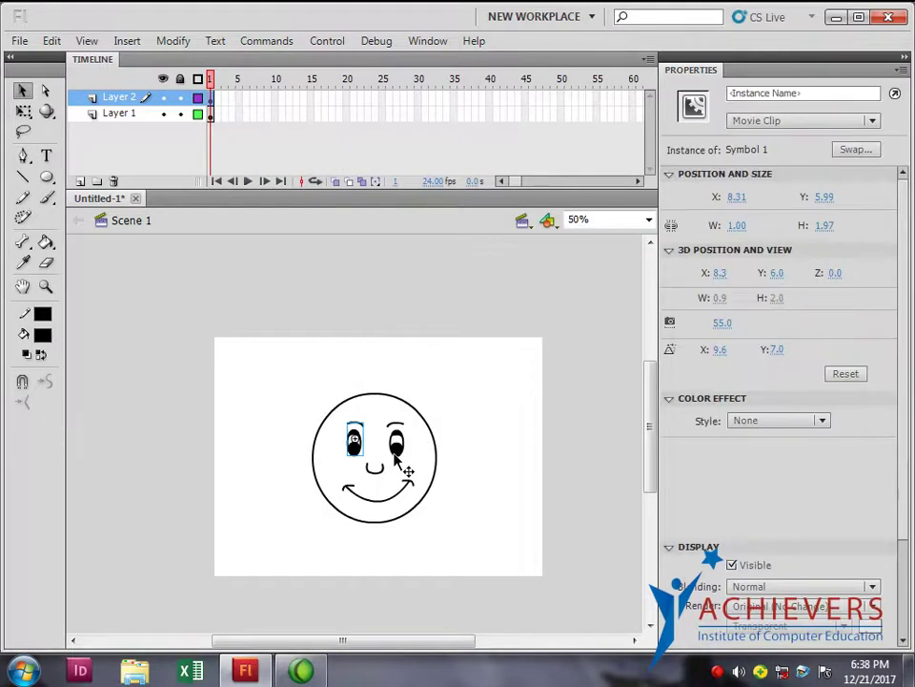
pyautogui.moveTo(339, 527); pyautogui.dragTo(477, 472)
pyautogui.click(398, 542)
pyautogui.moveTo(330, 532); pyautogui.dragTo(445, 474)
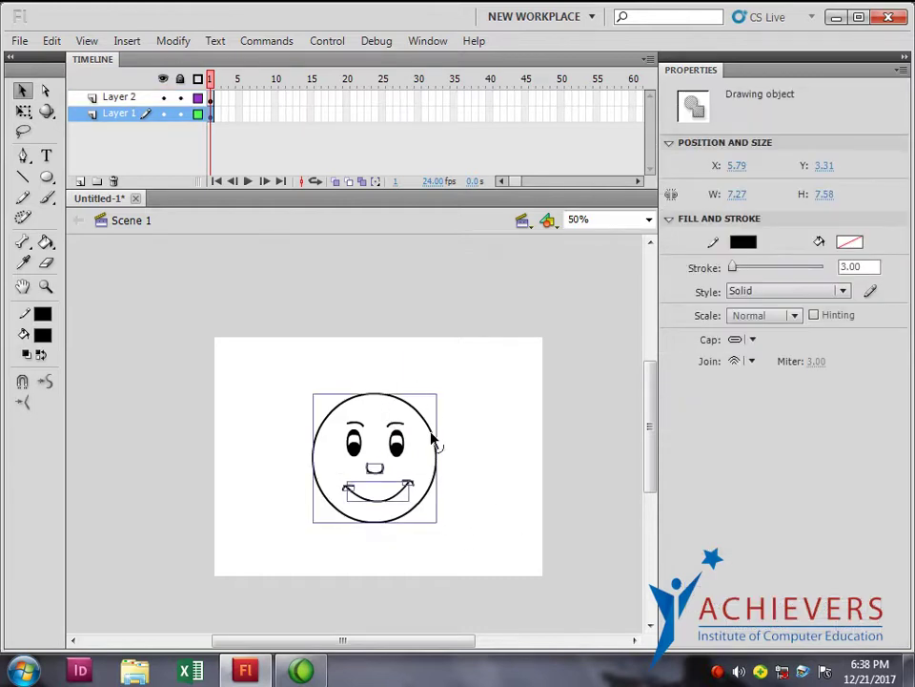
pyautogui.press('F8')
pyautogui.click(539, 89)
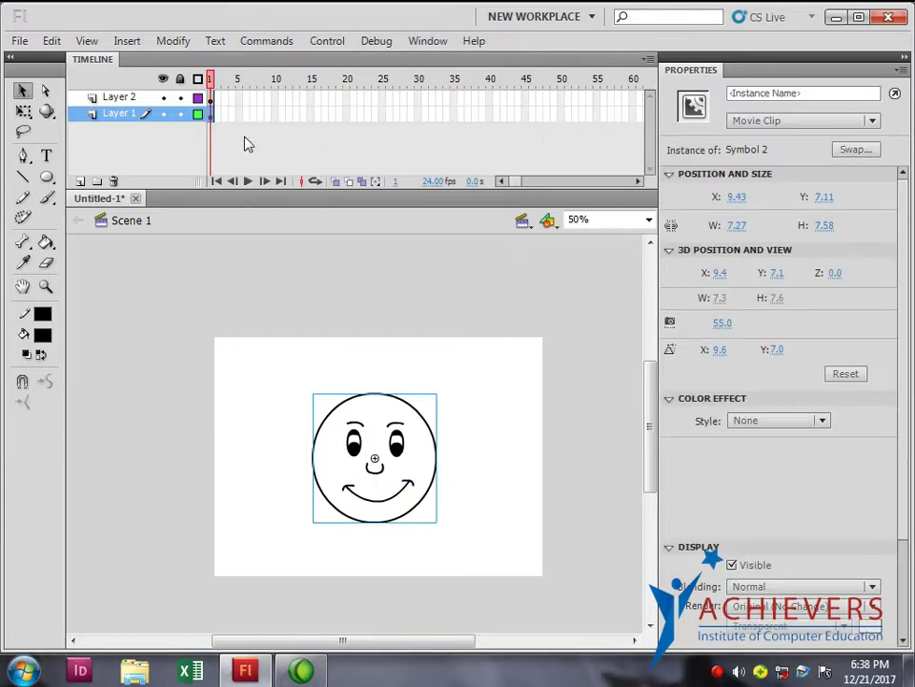
# Copy the eyes' Layer 2 in Scene 1 and open the face movie clip for editing.
pyautogui.click(112, 100)
pyautogui.rightClick(112, 103)
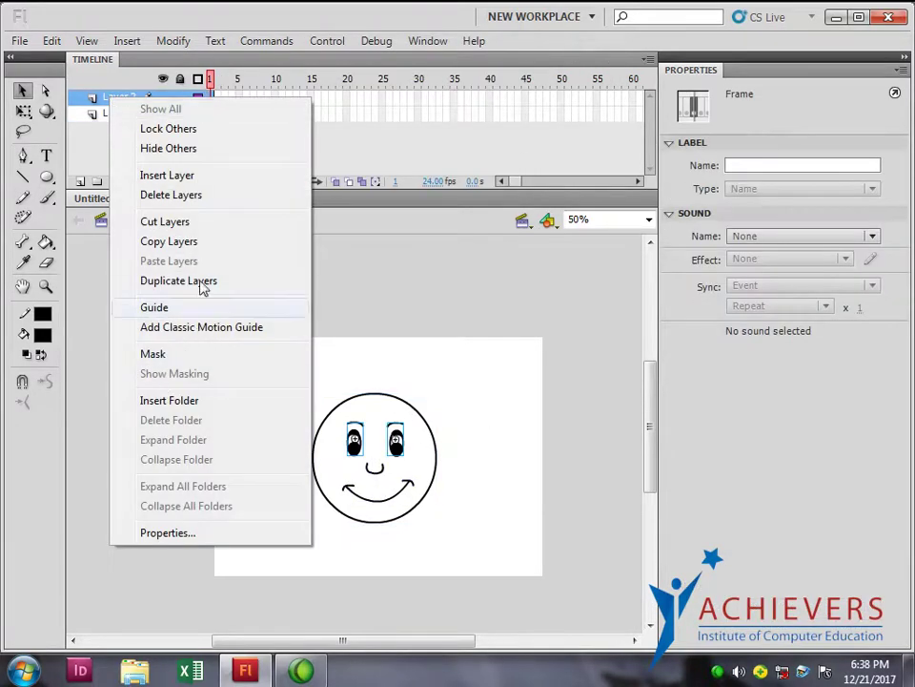
pyautogui.click(159, 244)
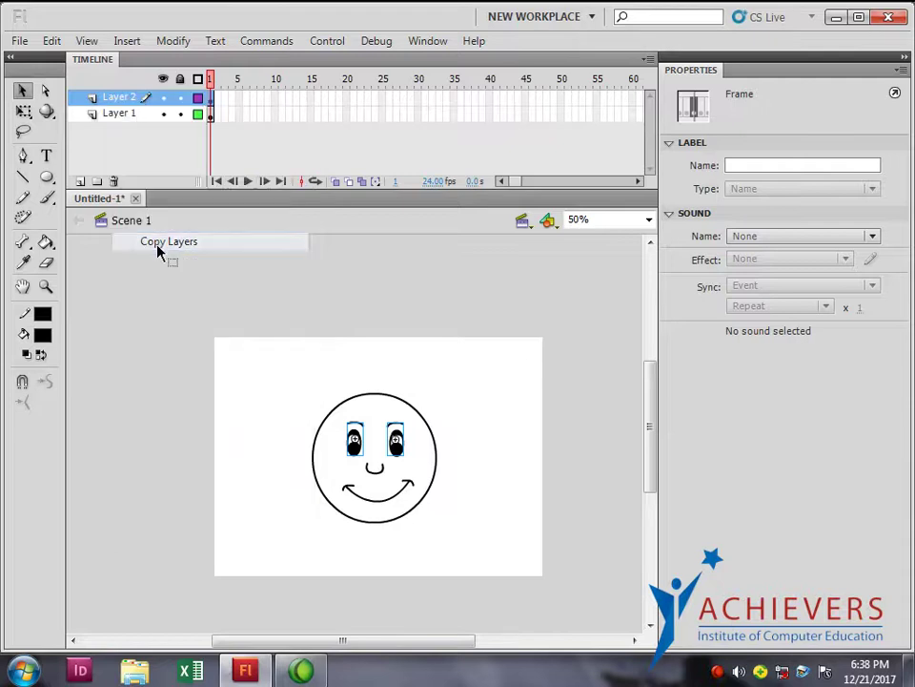
pyautogui.click(369, 482)
pyautogui.click(370, 482)
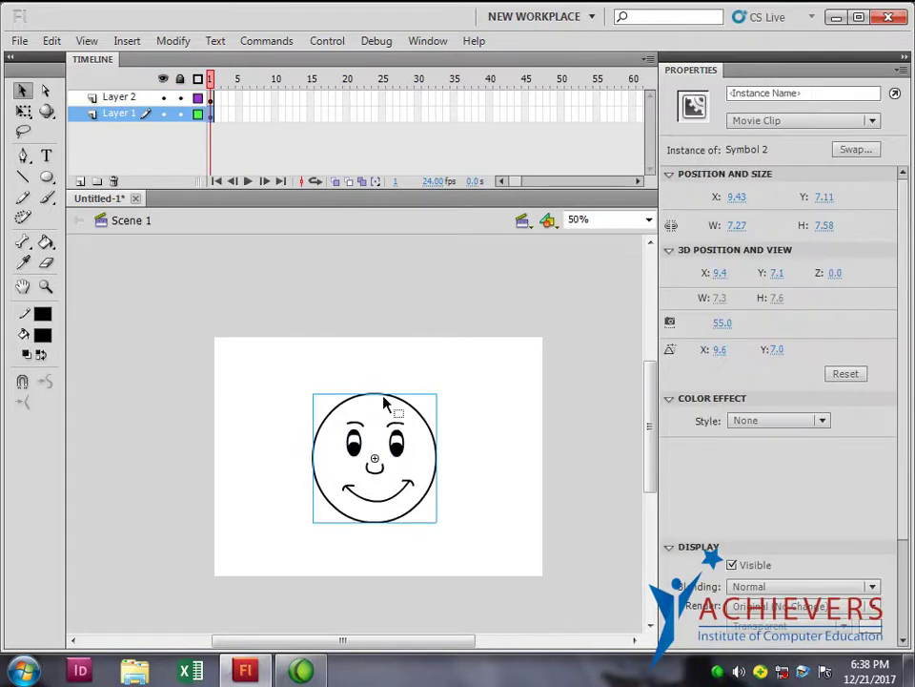
pyautogui.press('Escape')
pyautogui.doubleClick(386, 401)
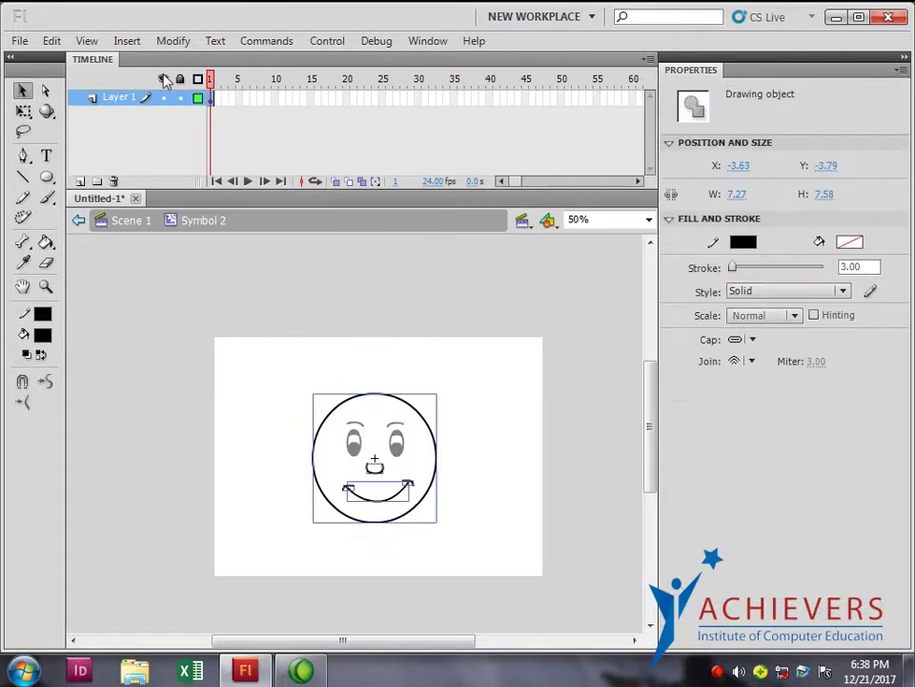
# Paste the copied eye layer into the face movie clip and move both eyes into place above the nose.
pyautogui.click(127, 98)
pyautogui.click(80, 181)
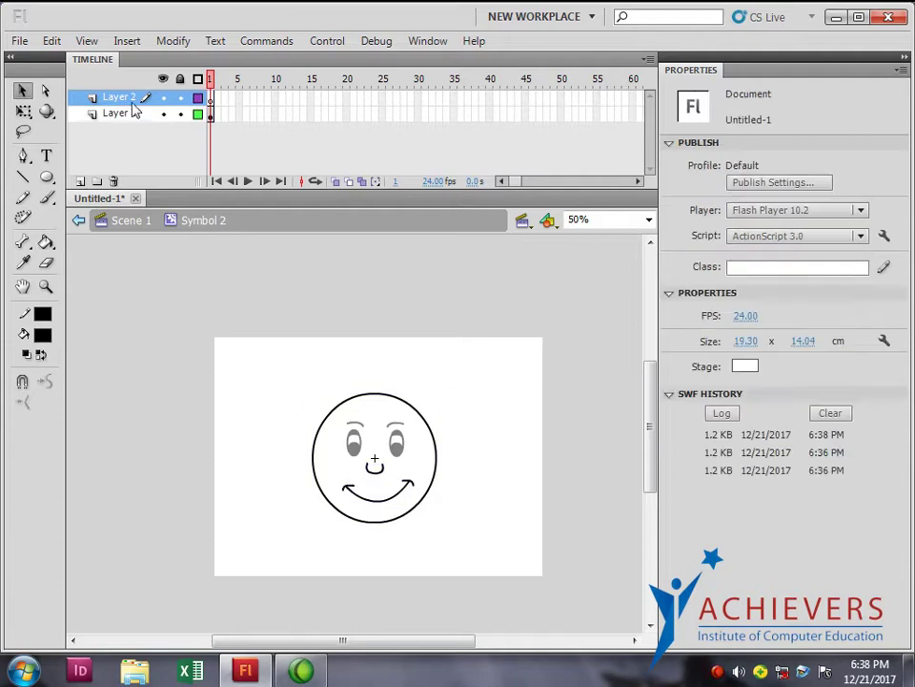
pyautogui.hotkey('ctrl', 'z')
pyautogui.rightClick(111, 99)
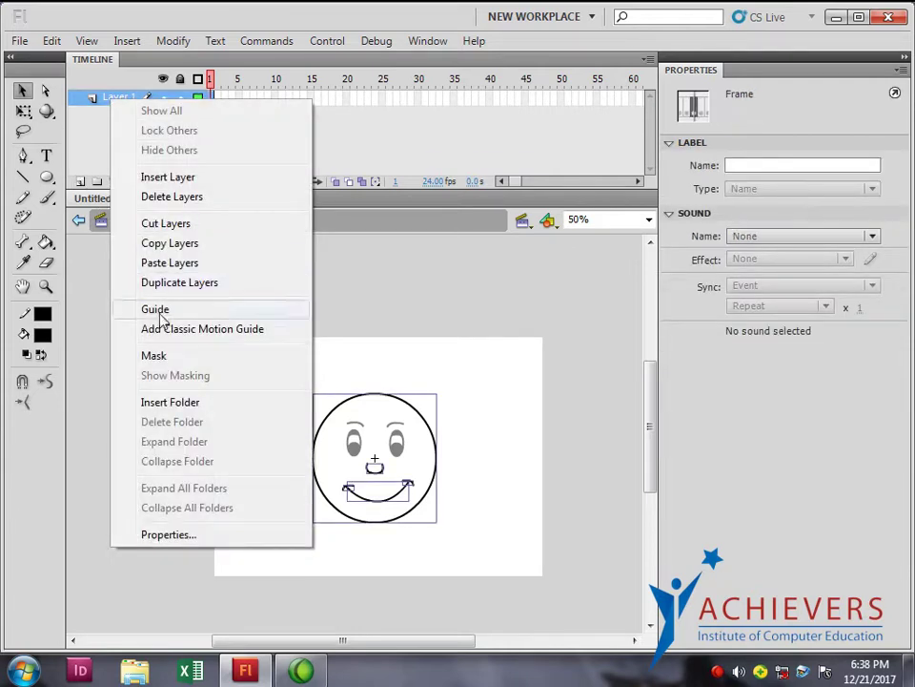
pyautogui.click(154, 263)
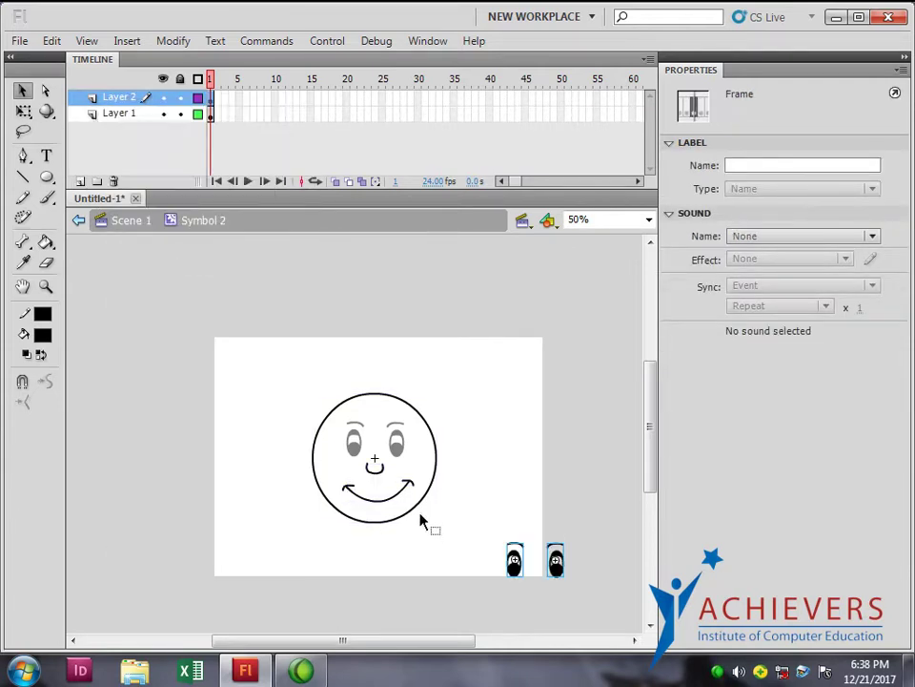
pyautogui.moveTo(515, 576); pyautogui.dragTo(354, 459)
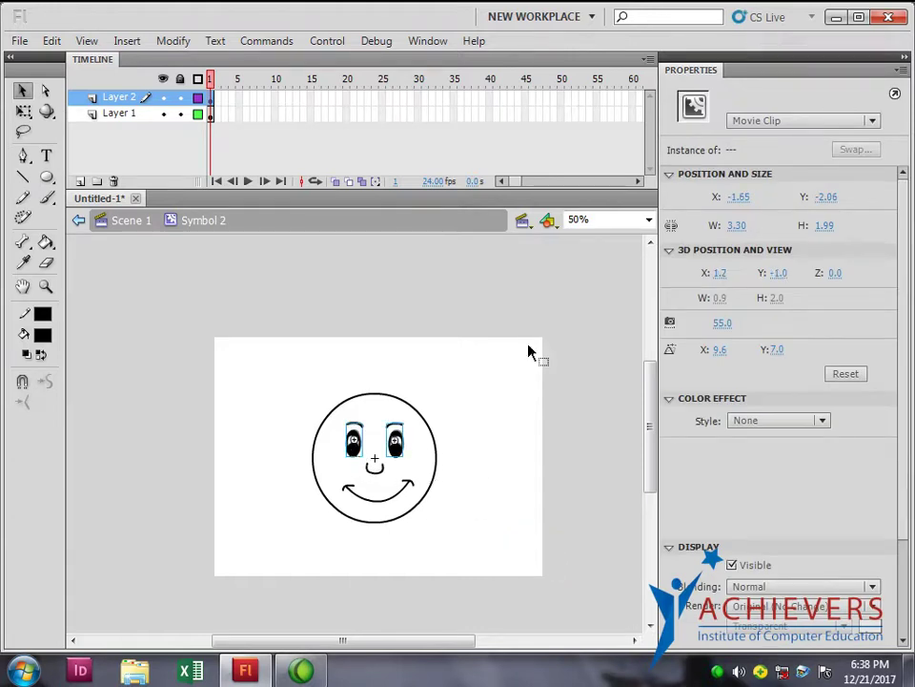
# Return to Scene 1 and delete the duplicate eyes from Layer 2.
pyautogui.click(138, 221)
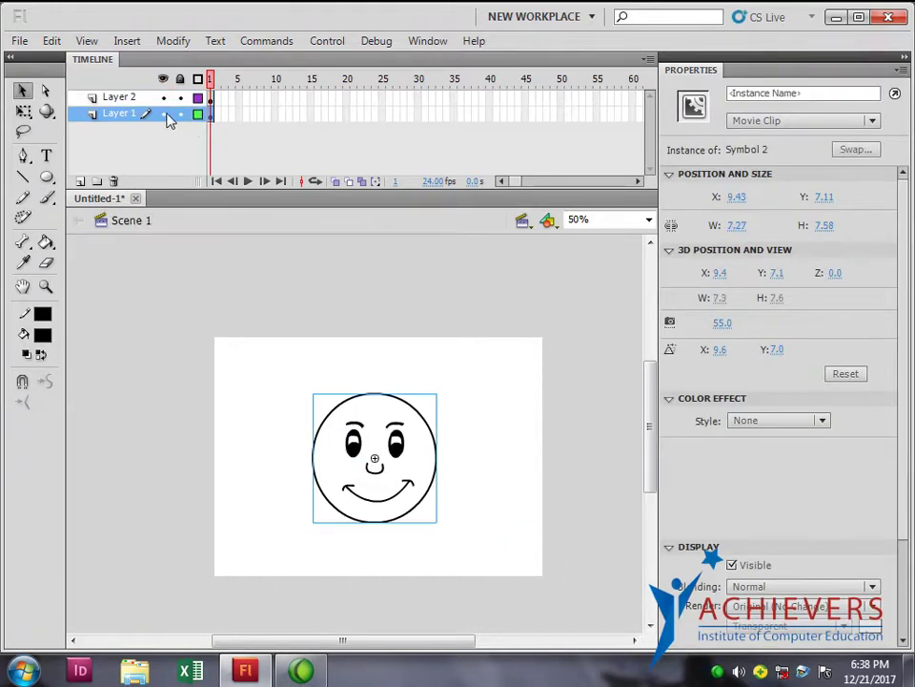
pyautogui.click(114, 99)
pyautogui.click(301, 308)
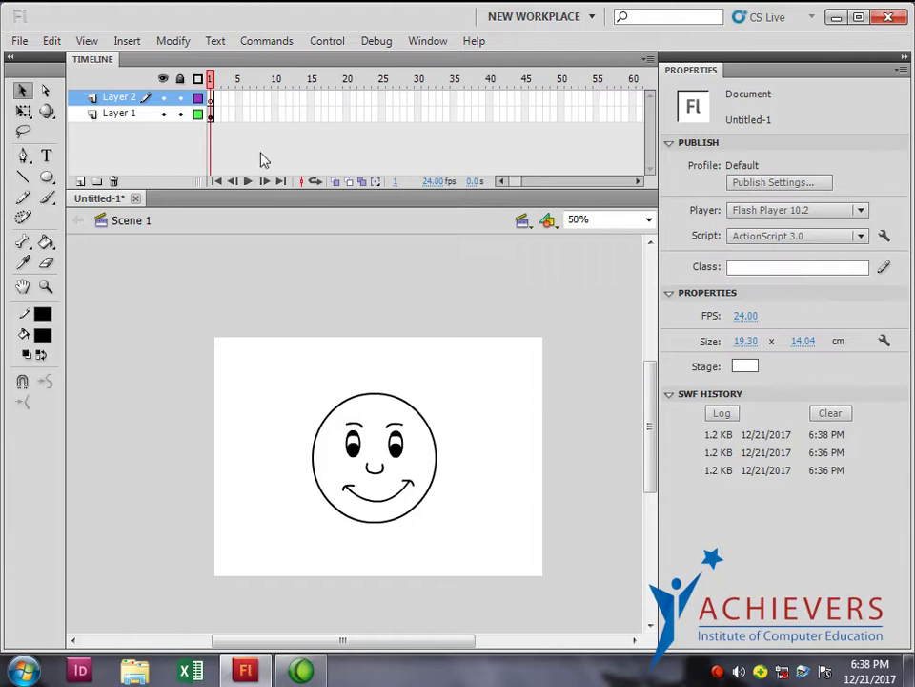
# Delete the empty Layer 2 from Scene 1.
pyautogui.click(119, 114)
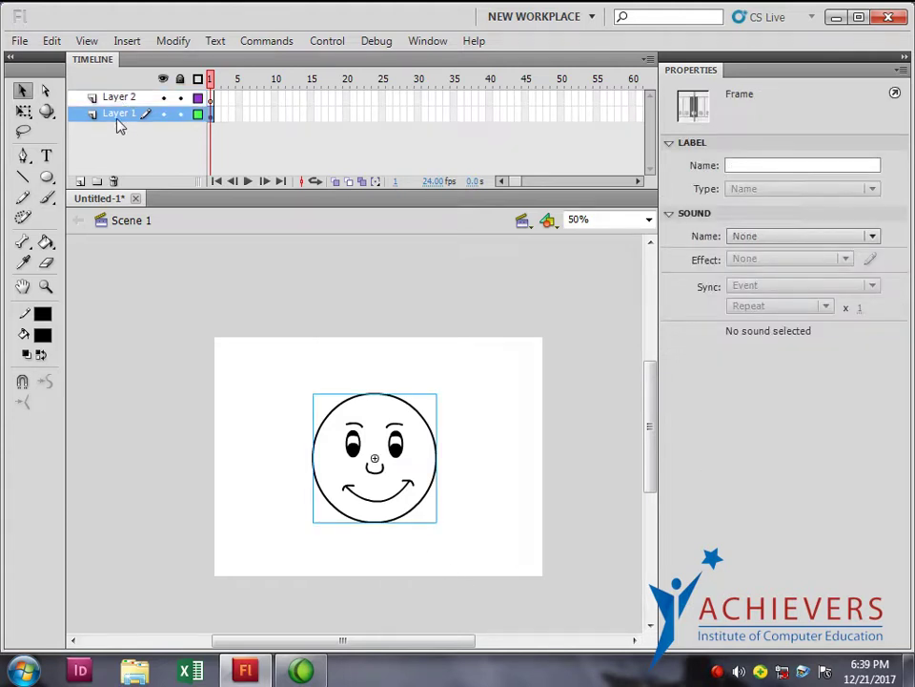
pyautogui.click(115, 98)
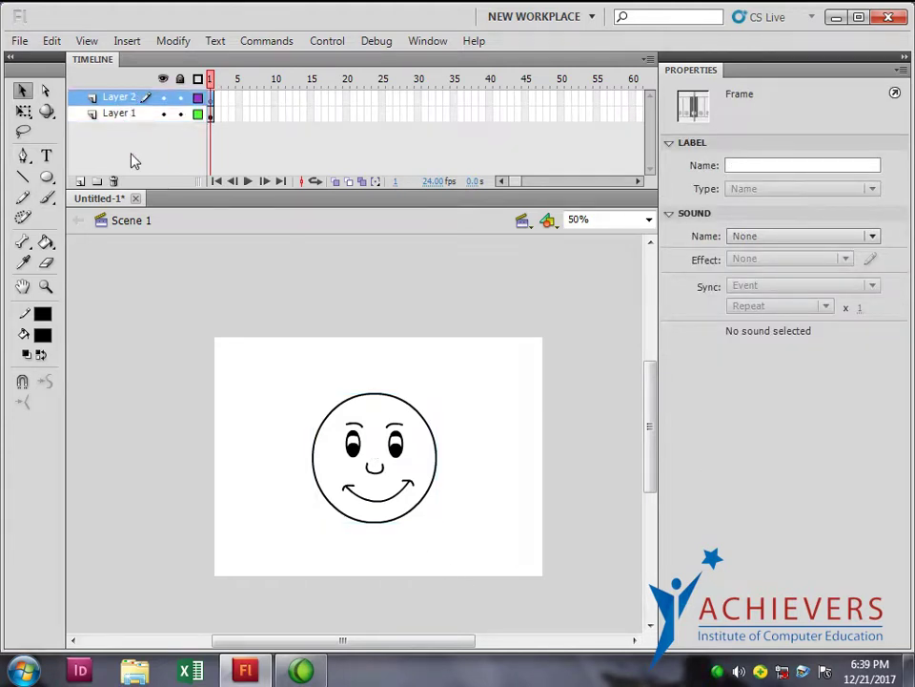
pyautogui.click(113, 180)
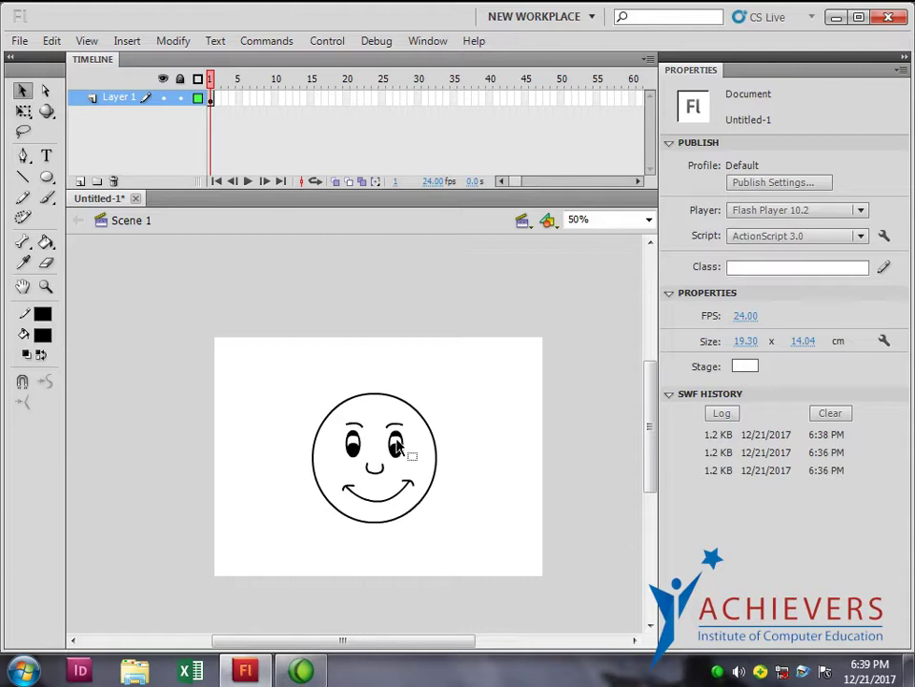
# Animate the face from the stage's left edge to past its right edge with a classic tween between keyframes 1 and 40.
pyautogui.moveTo(398, 458); pyautogui.dragTo(236, 424)
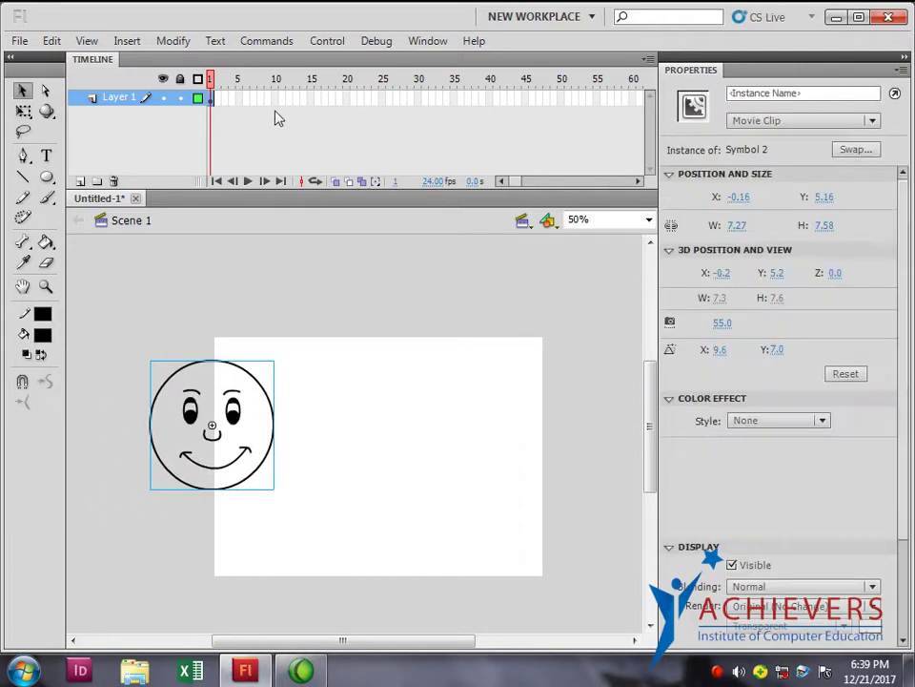
pyautogui.click(490, 99)
pyautogui.press('F6')
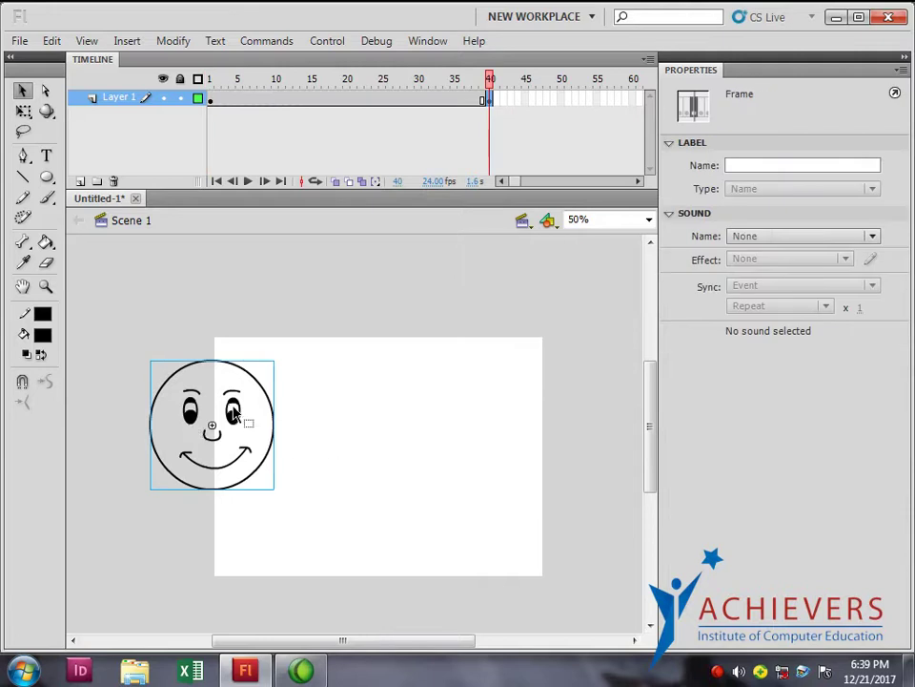
pyautogui.click(273, 423)
pyautogui.moveTo(245, 425); pyautogui.dragTo(613, 437)
pyautogui.rightClick(425, 97)
pyautogui.click(467, 143)
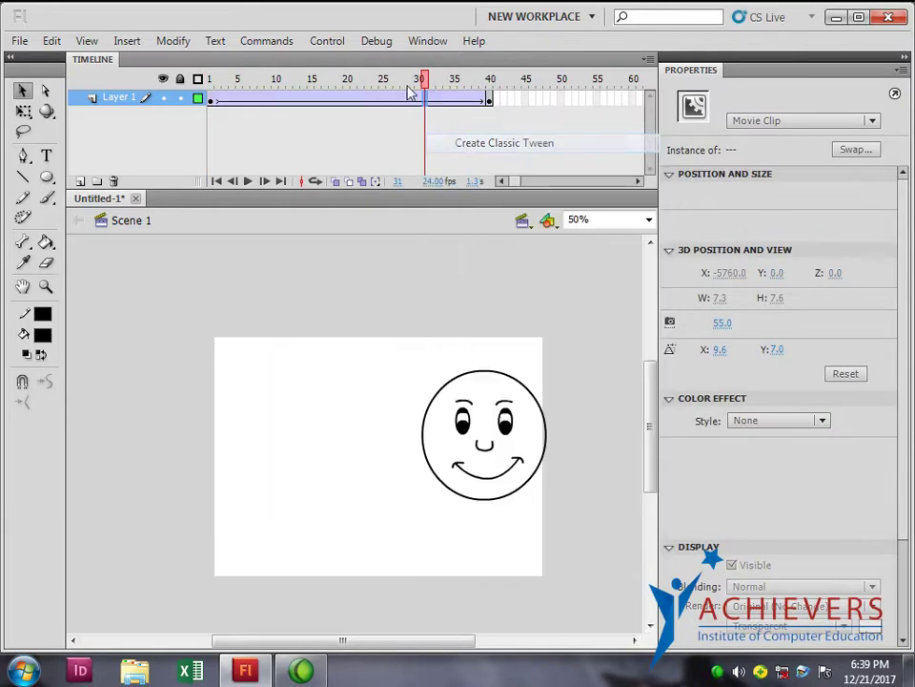
# Scrub through the face's tween, test the movie and close the preview.
pyautogui.moveTo(423, 99); pyautogui.dragTo(289, 99)
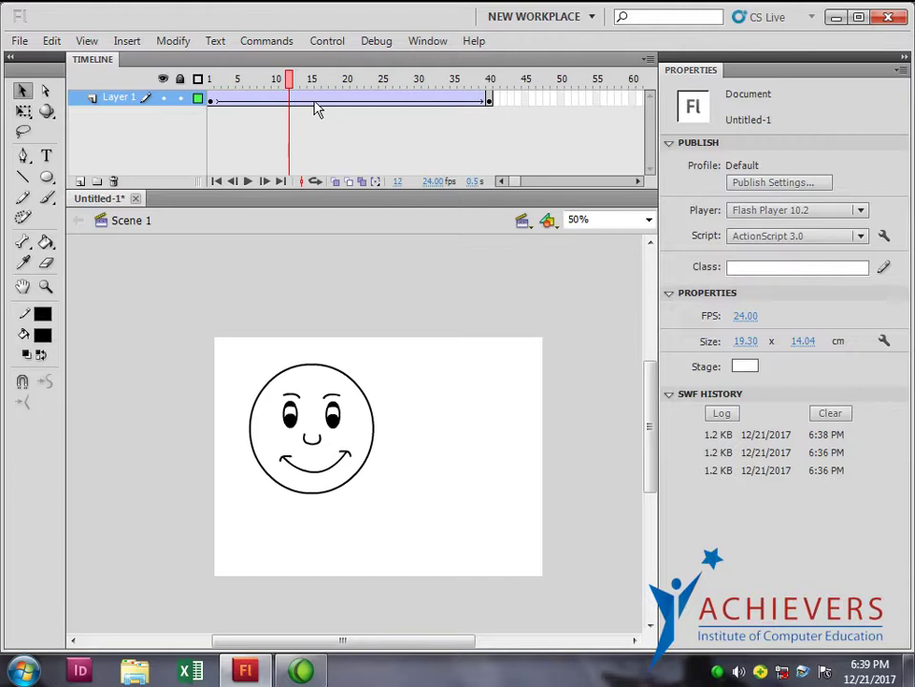
pyautogui.hotkey('ctrl', 'Return')
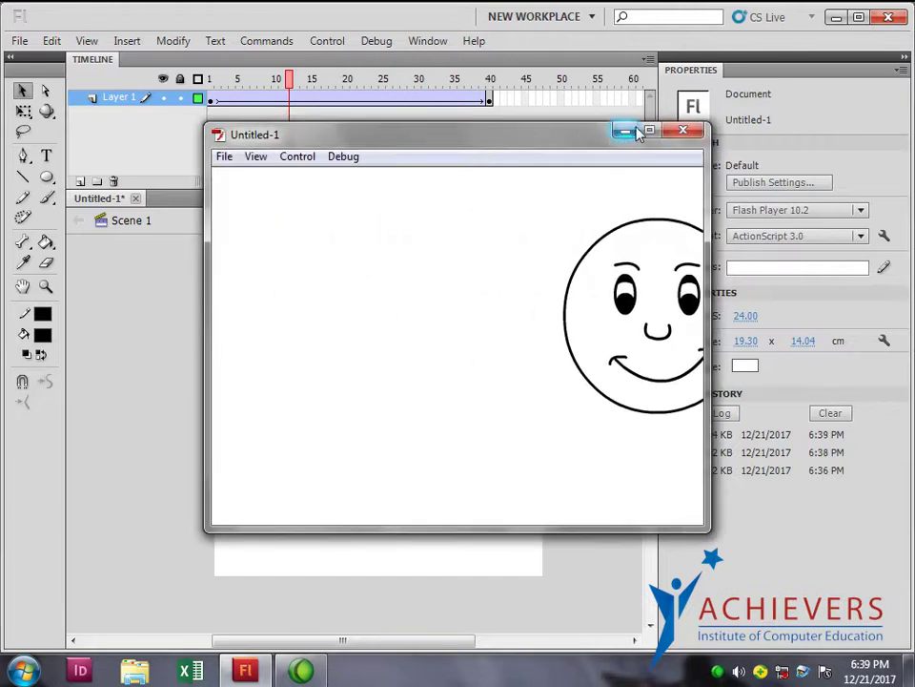
pyautogui.click(687, 134)
# Open the face movie clip for editing from frame 1 of Scene 1.
pyautogui.click(213, 100)
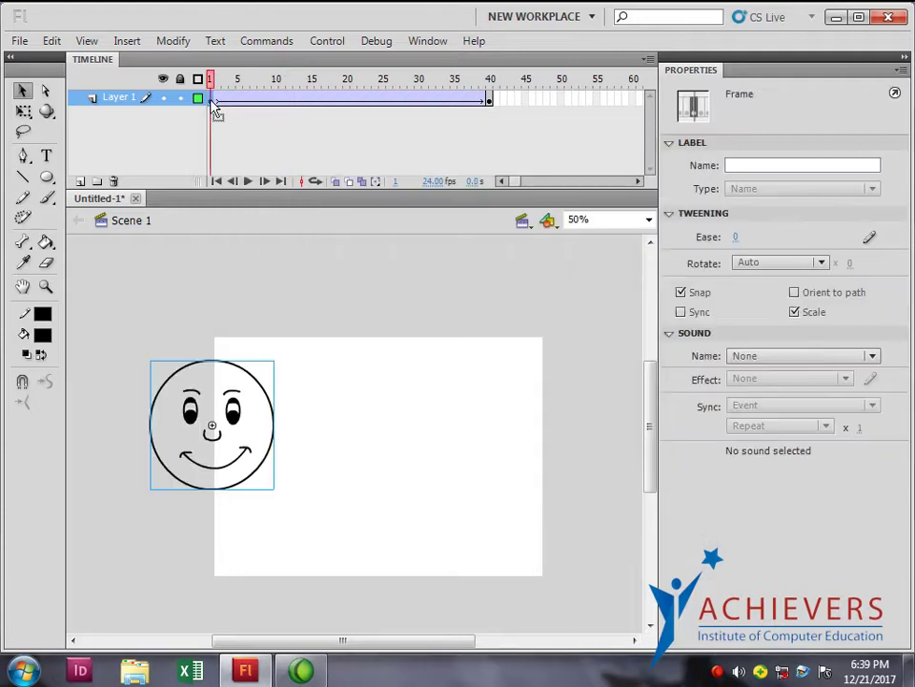
pyautogui.moveTo(242, 435); pyautogui.dragTo(234, 419)
pyautogui.doubleClick(234, 420)
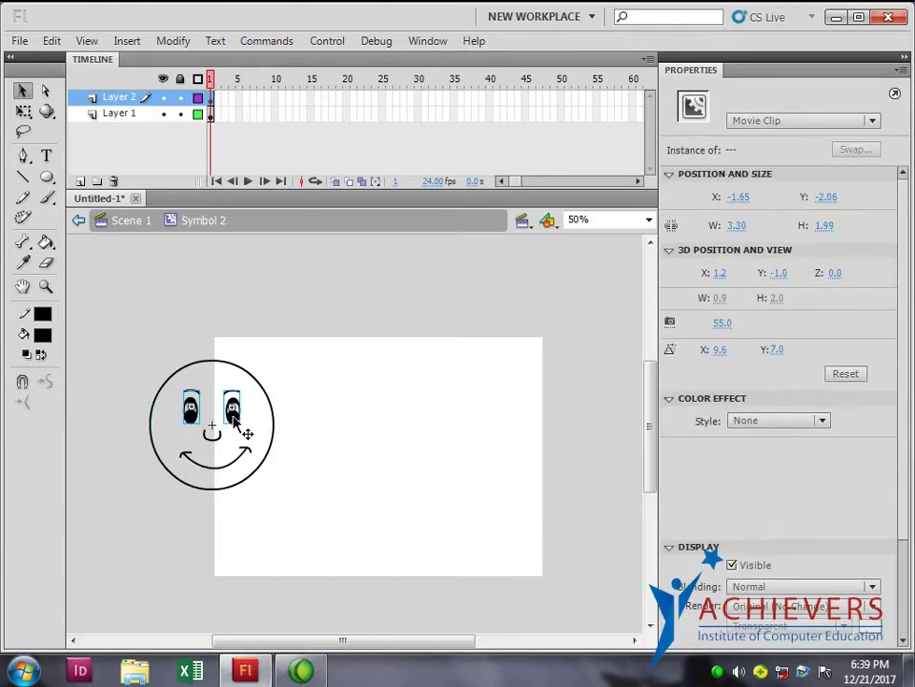
# Examine which parts of the face lie on Layer 1 and Layer 2 of the clip.
pyautogui.click(118, 114)
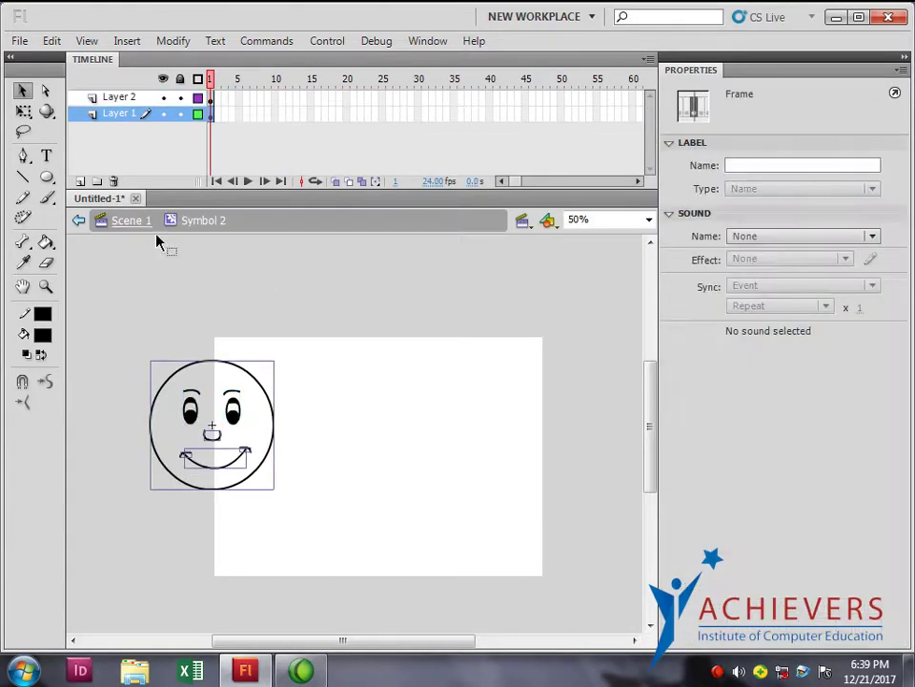
pyautogui.click(246, 510)
pyautogui.moveTo(172, 540)
pyautogui.mouseDown()
pyautogui.moveTo(227, 442)
pyautogui.moveTo(256, 441)
pyautogui.mouseUp()
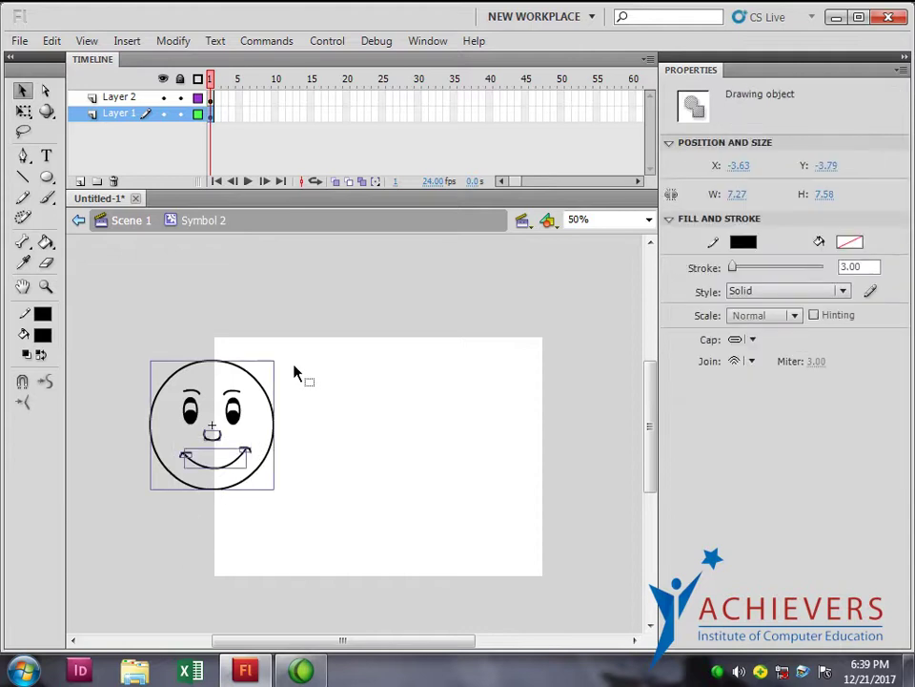
pyautogui.click(232, 412)
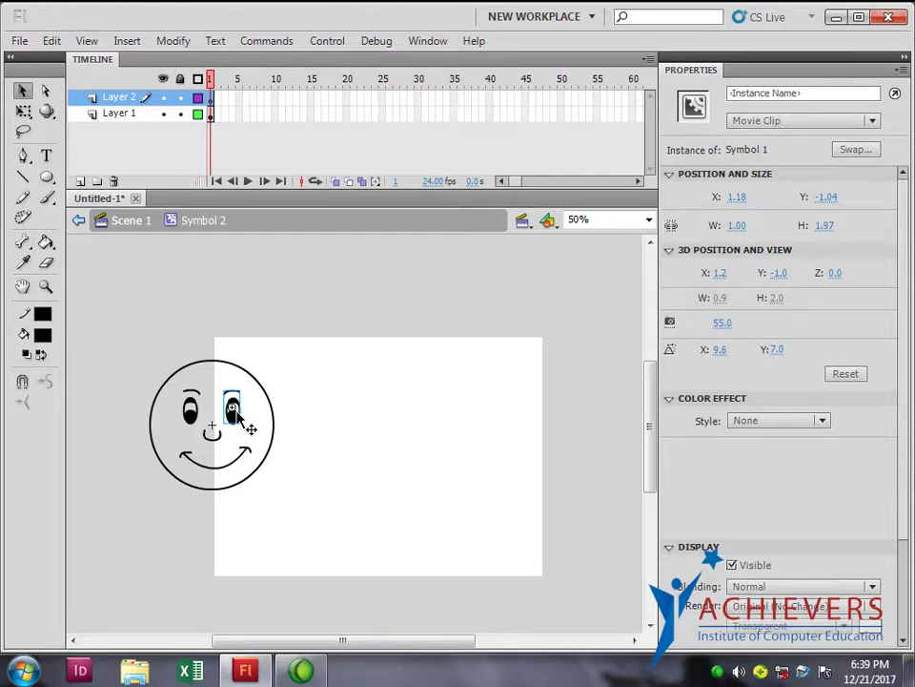
pyautogui.click(211, 469)
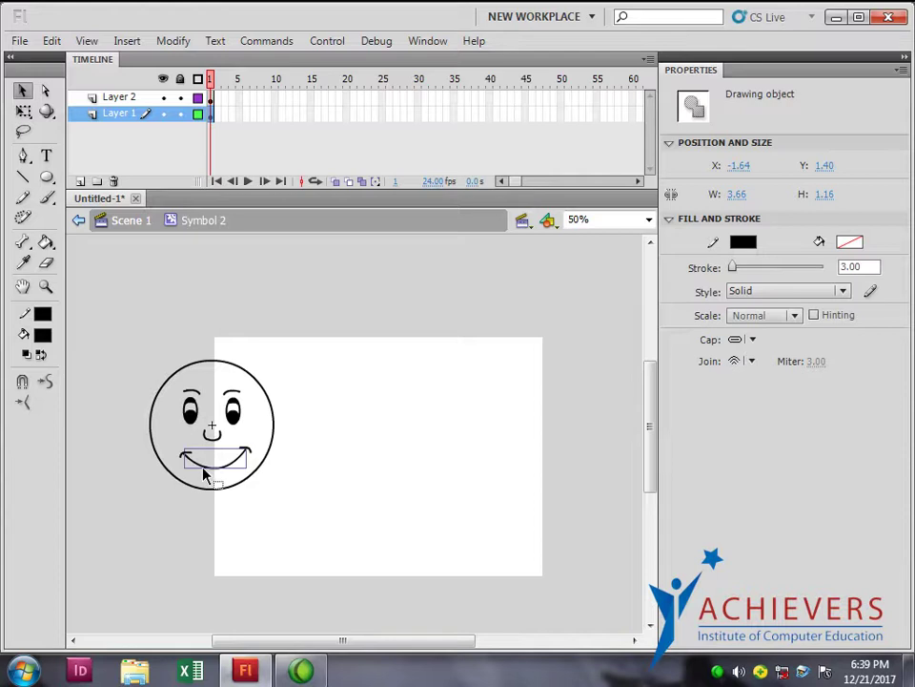
pyautogui.click(191, 410)
pyautogui.click(234, 418)
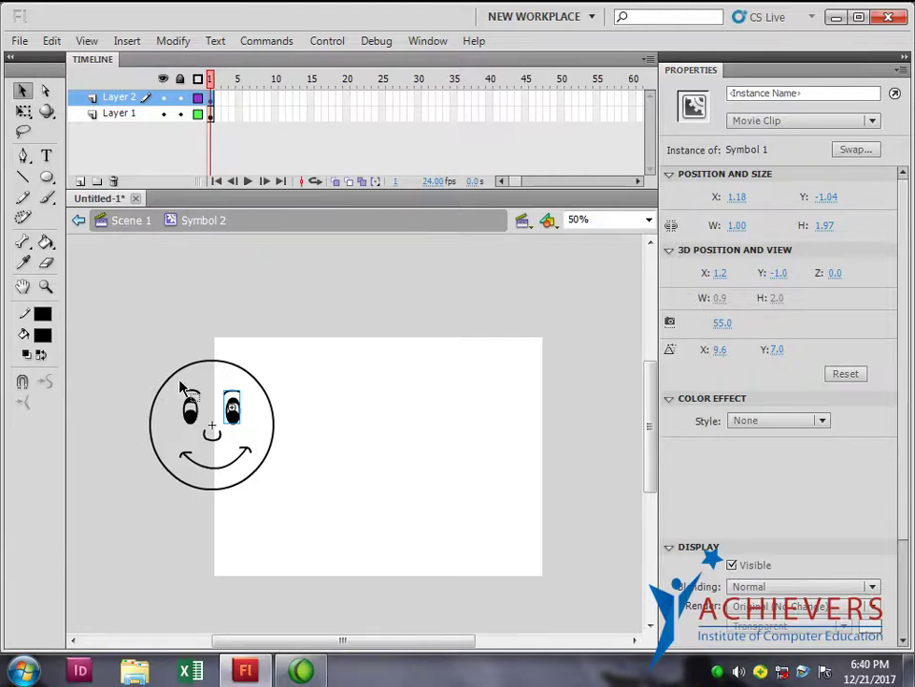
# Cut the mouth curve with both corner strokes from Layer 1 and paste it in place on a new layer.
pyautogui.click(227, 467)
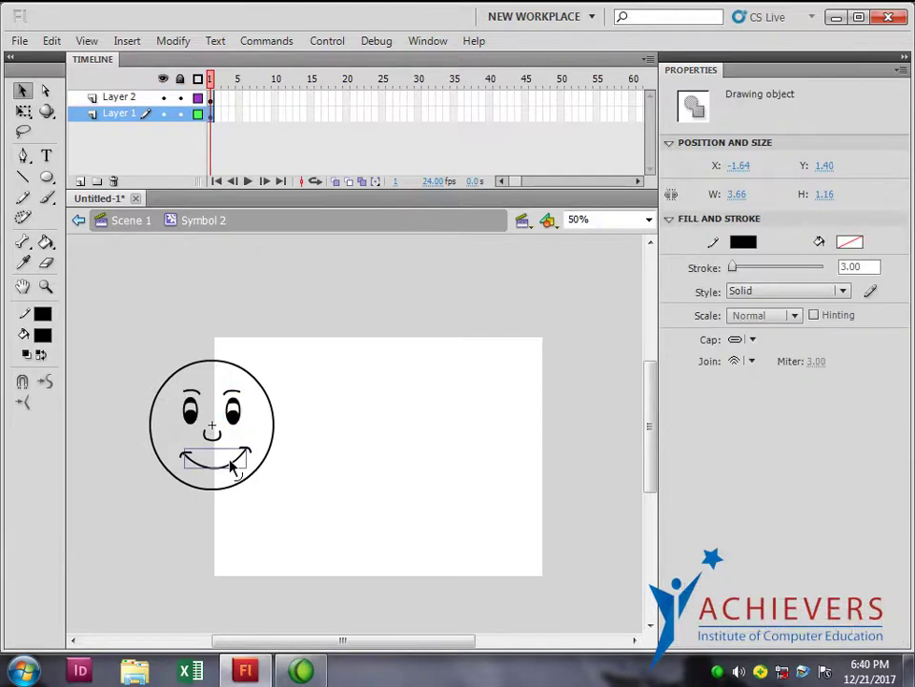
pyautogui.moveTo(185, 460); pyautogui.dragTo(185, 463)
pyautogui.hotkey('ctrl', 'x')
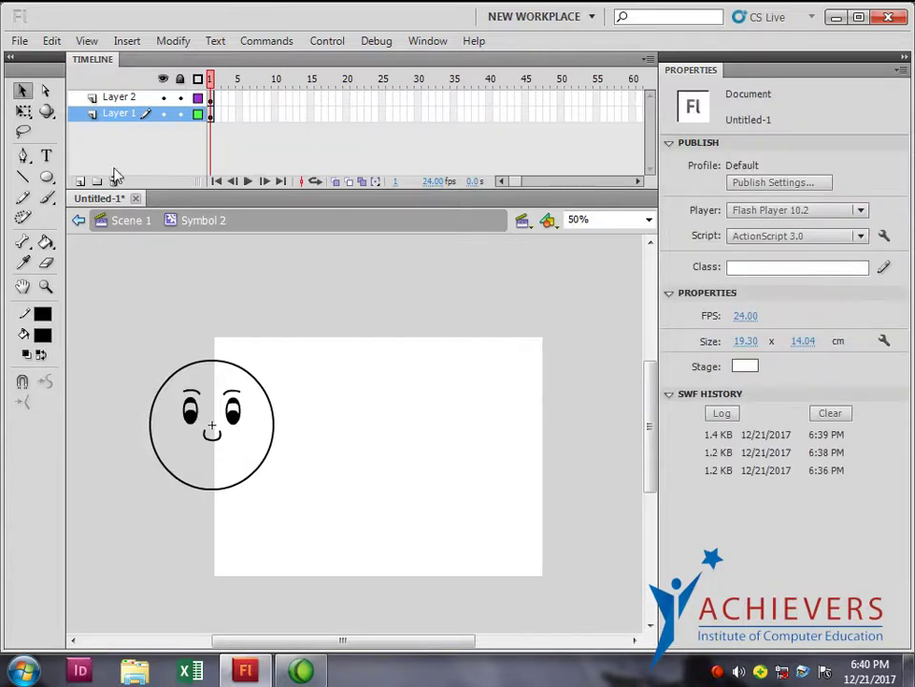
pyautogui.click(80, 181)
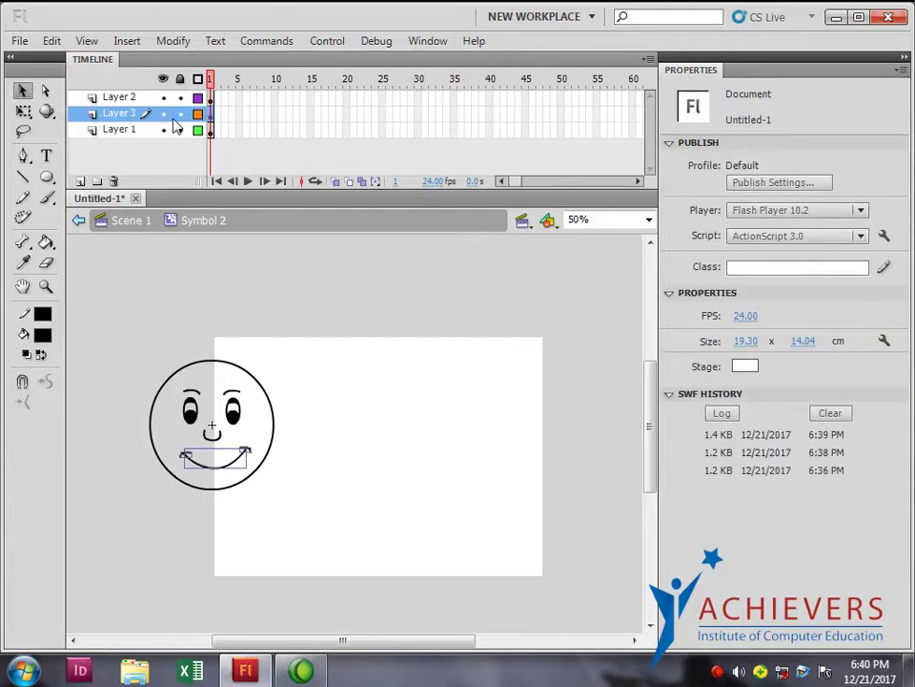
pyautogui.hotkey('ctrl', 'shift', 'v')
pyautogui.click(374, 456)
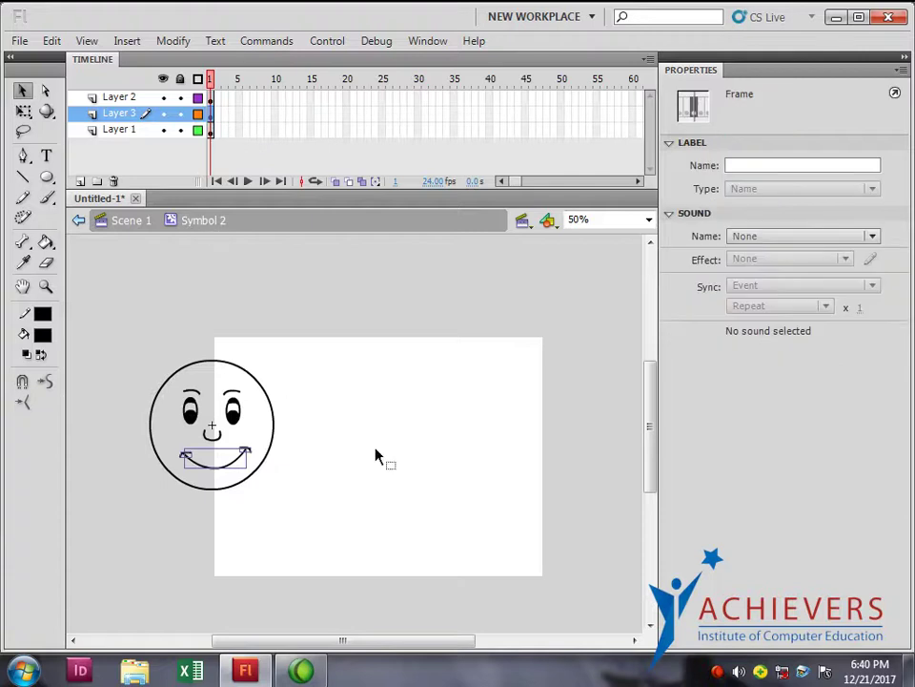
# Return to Scene 1 and scrub the first ten frames of the tween to check the face.
pyautogui.click(130, 222)
pyautogui.moveTo(215, 79); pyautogui.dragTo(278, 112)
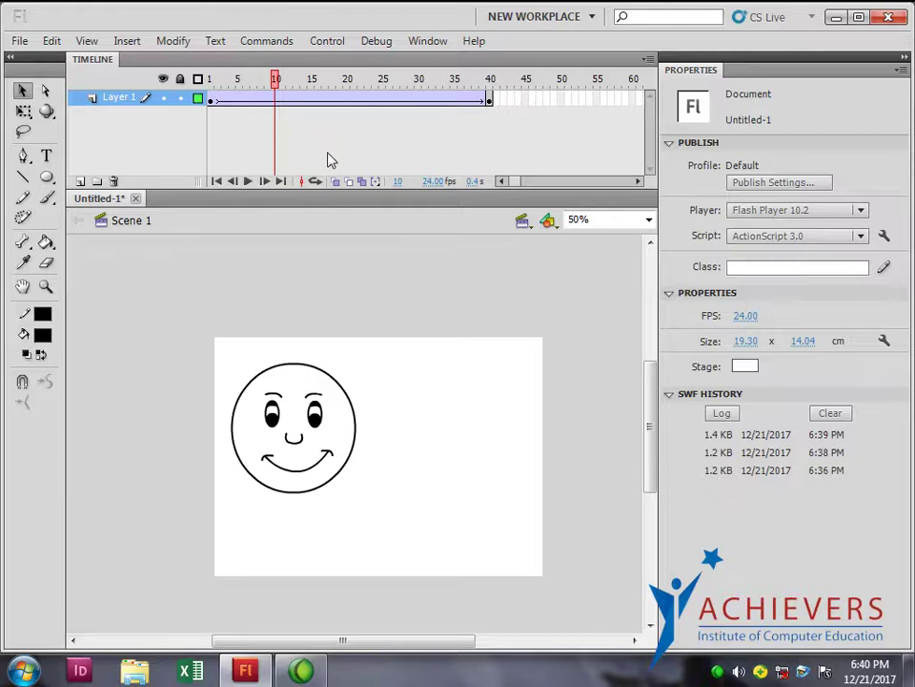
pyautogui.moveTo(214, 81)
pyautogui.mouseDown()
pyautogui.moveTo(236, 84)
pyautogui.moveTo(210, 84)
pyautogui.mouseUp()
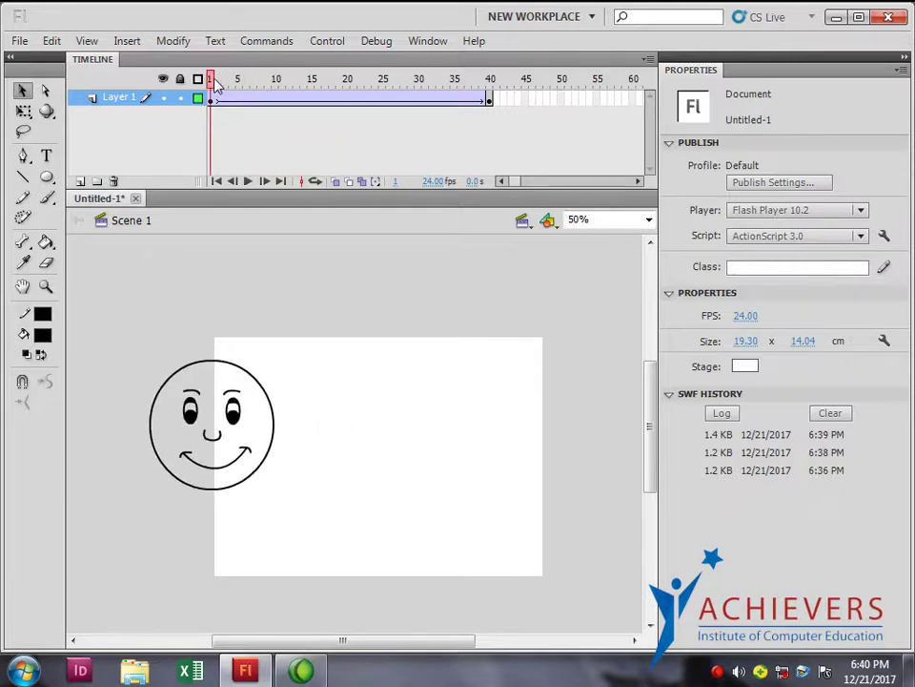
# Reopen the face movie clip from frame 1 and rename the mouth's layer as Lips.
pyautogui.click(210, 103)
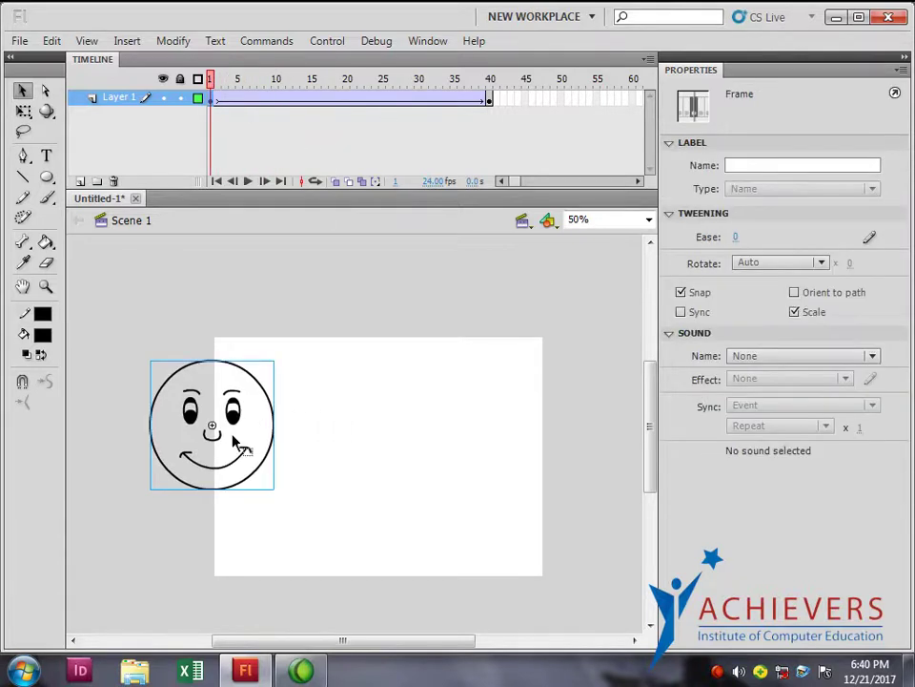
pyautogui.click(225, 474)
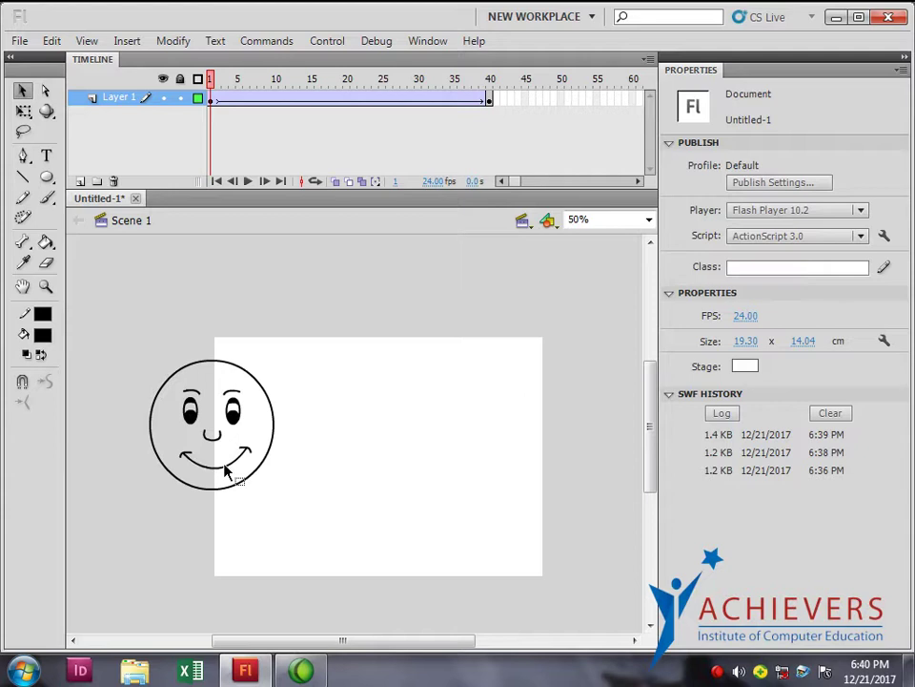
pyautogui.click(238, 471)
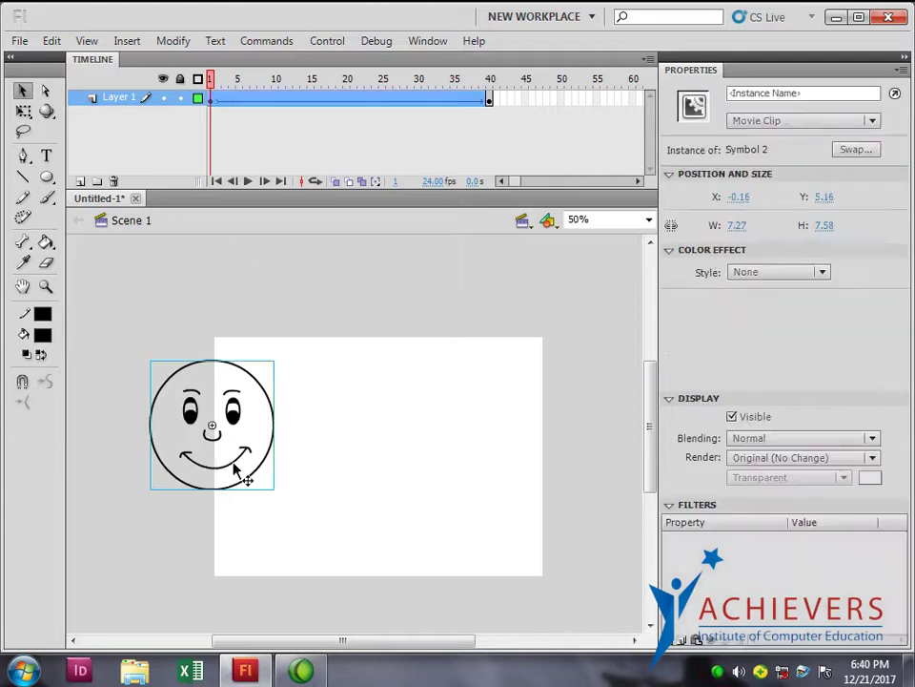
pyautogui.doubleClick(234, 468)
pyautogui.doubleClick(120, 115)
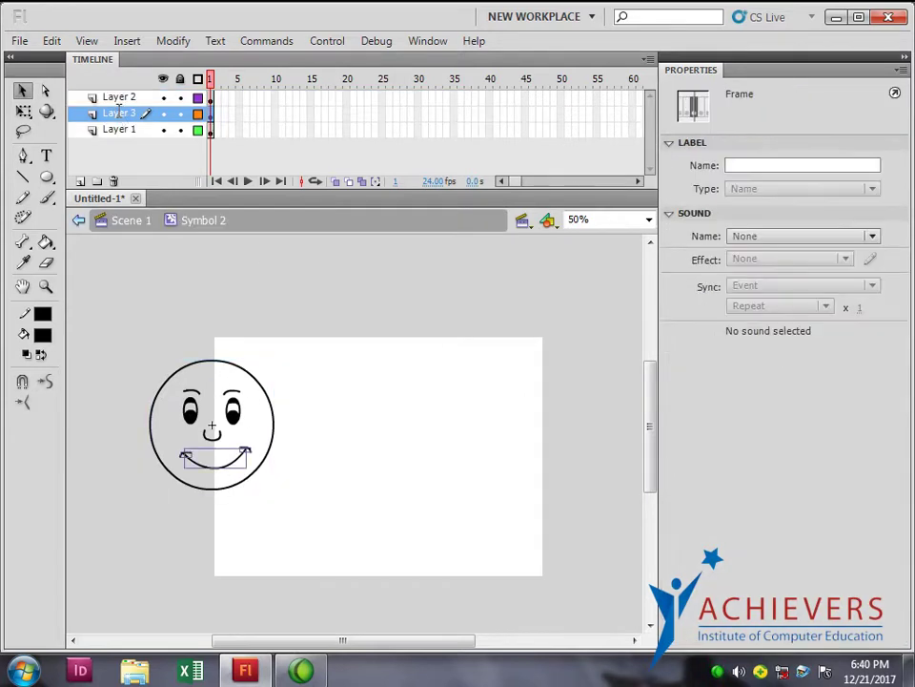
pyautogui.write('Li')
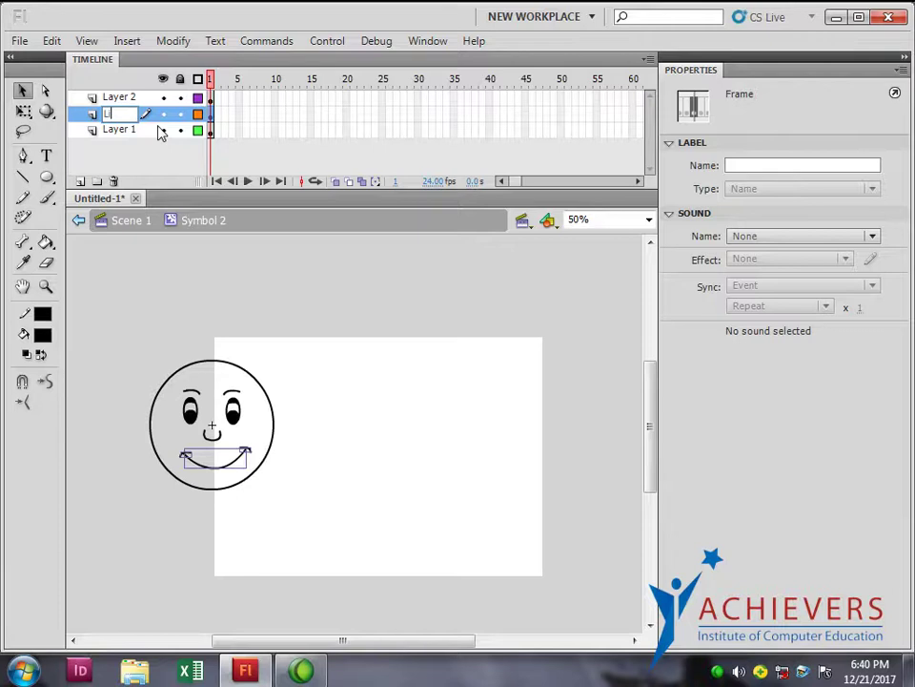
pyautogui.write('ps')
pyautogui.press('Return')
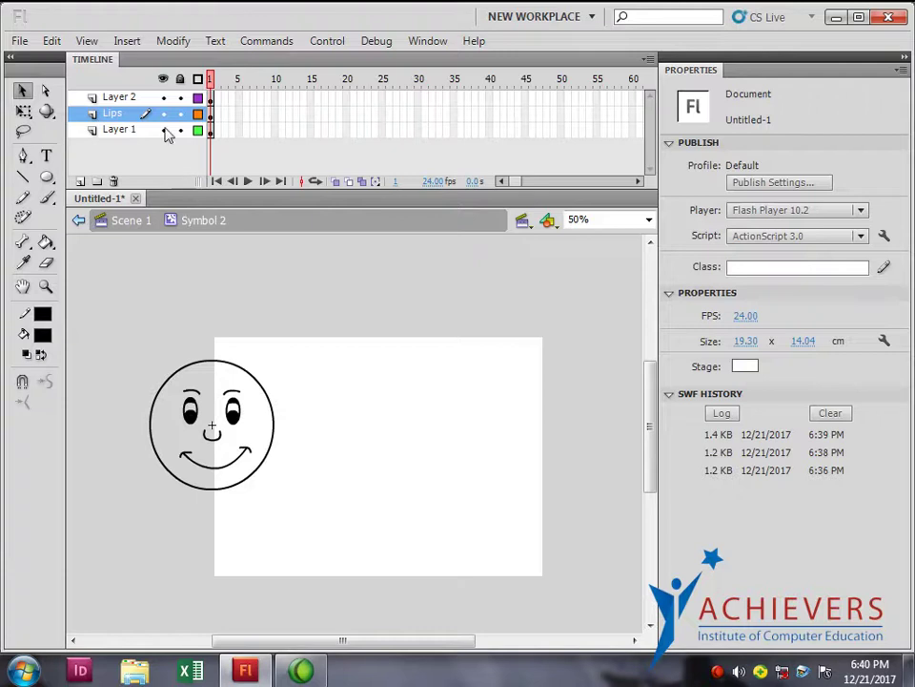
# Convert the mouth curve and both corner strokes on the Lips layer into a movie clip symbol and open it for editing.
pyautogui.click(114, 111)
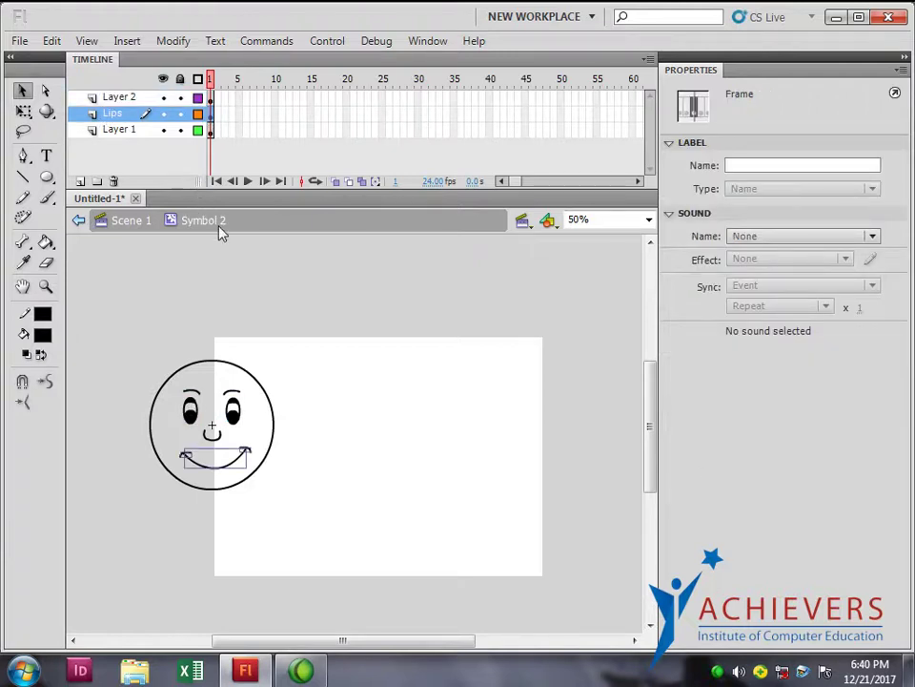
pyautogui.hotkey('ctrl', '1')
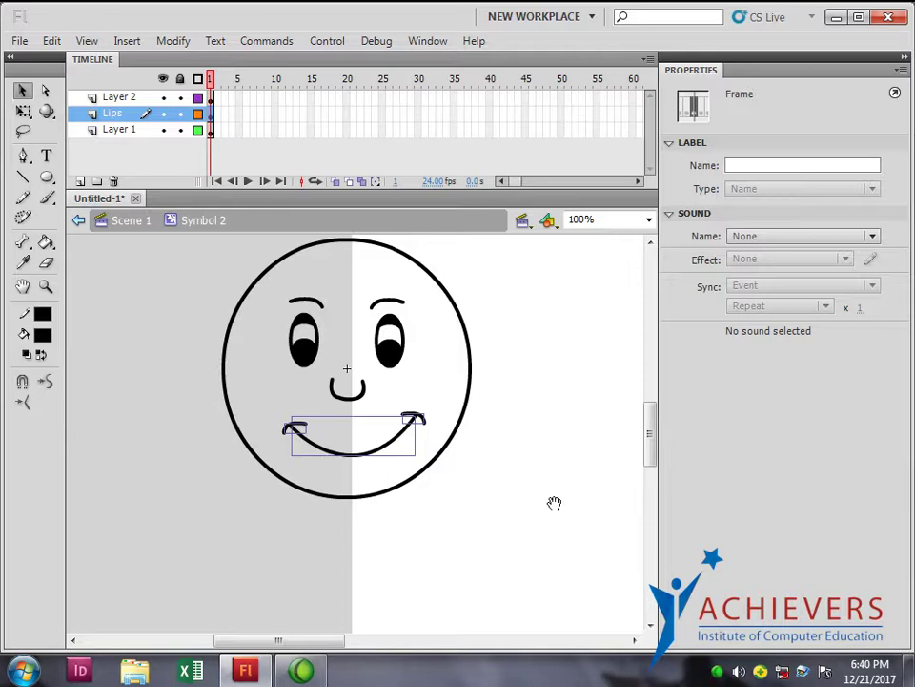
pyautogui.click(486, 540)
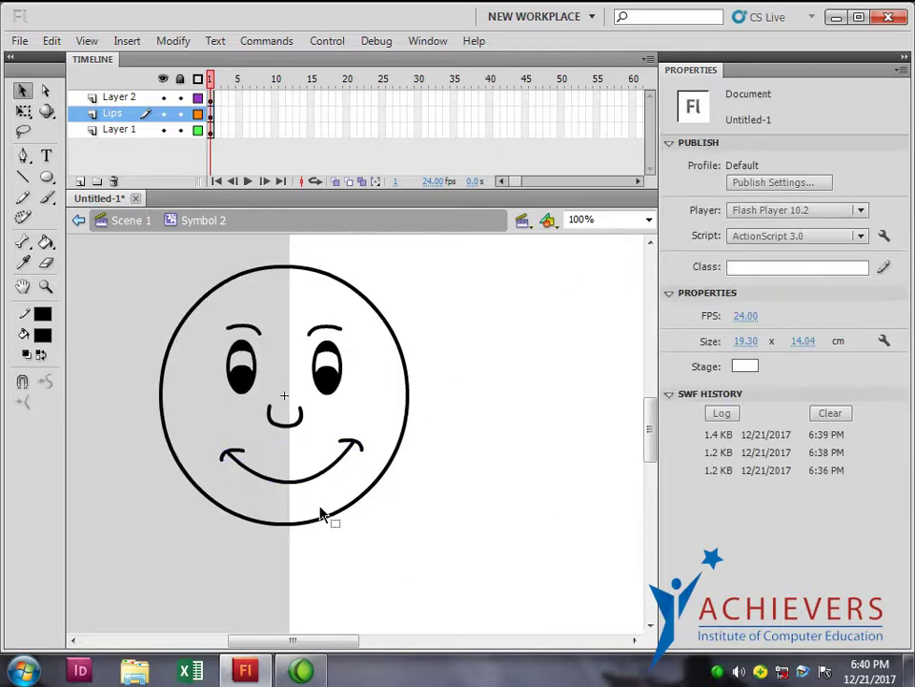
pyautogui.click(250, 474)
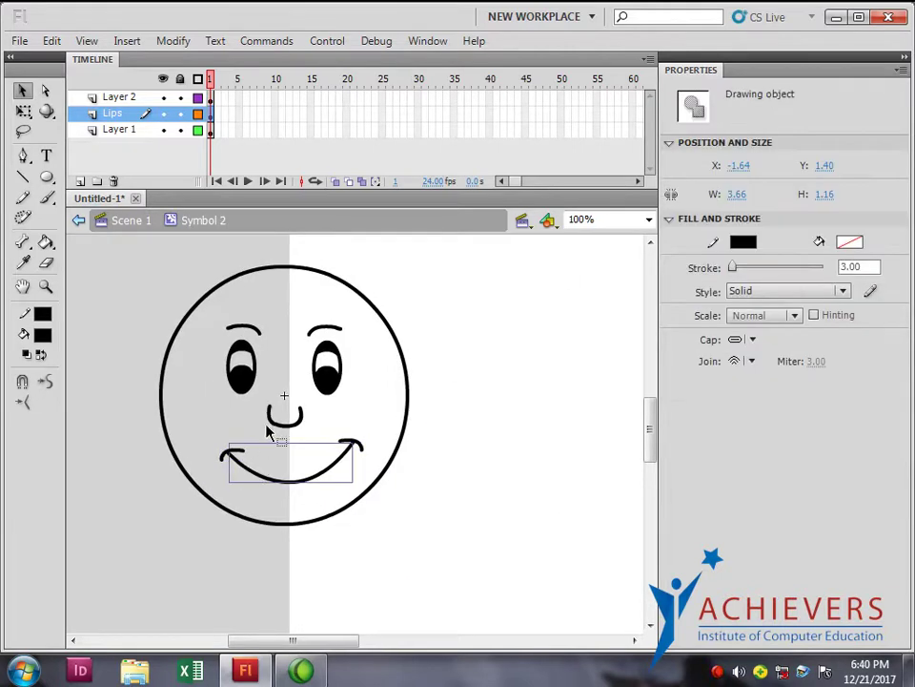
pyautogui.moveTo(232, 474); pyautogui.dragTo(231, 466)
pyautogui.moveTo(368, 456)
pyautogui.mouseDown()
pyautogui.moveTo(351, 446)
pyautogui.moveTo(359, 454)
pyautogui.mouseUp()
pyautogui.press('F8')
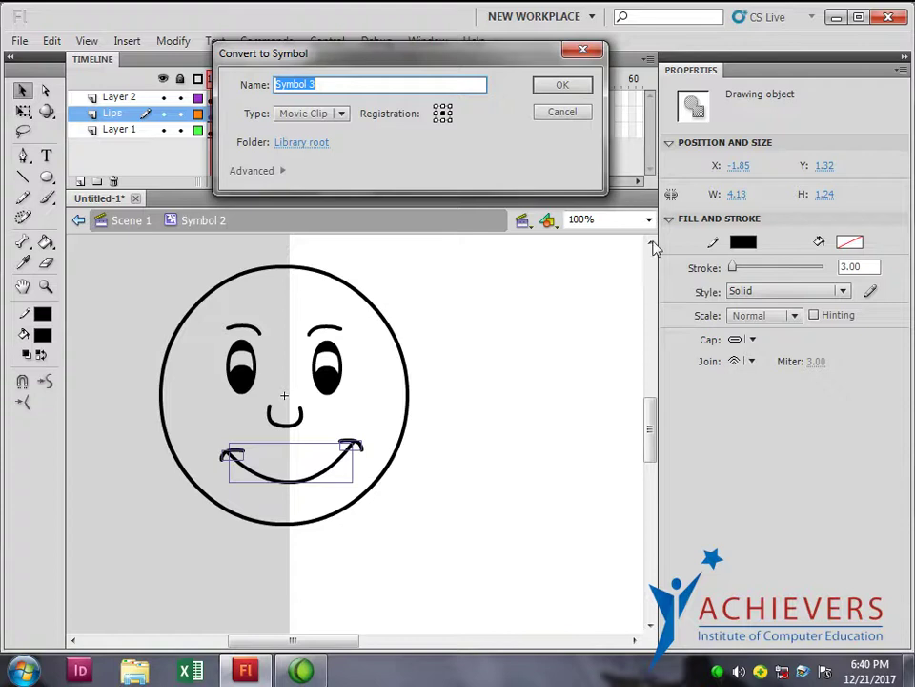
pyautogui.click(559, 90)
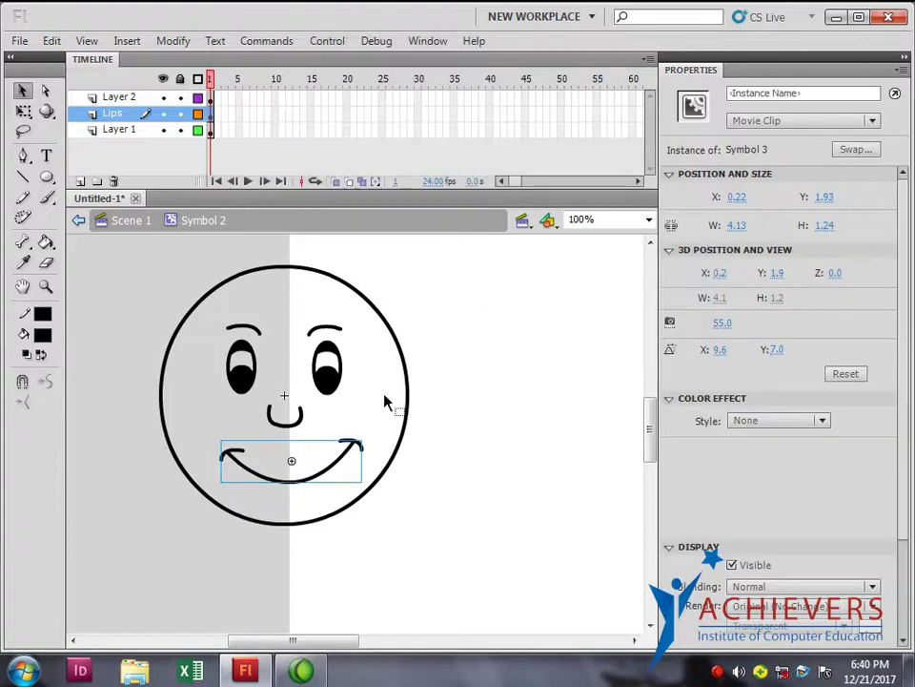
pyautogui.doubleClick(295, 489)
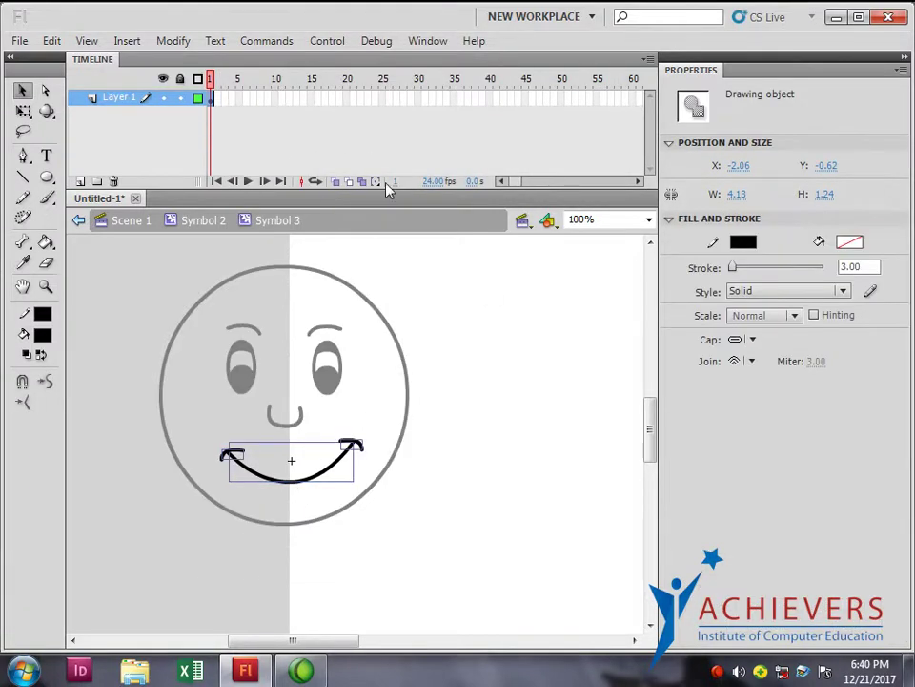
pyautogui.click(524, 492)
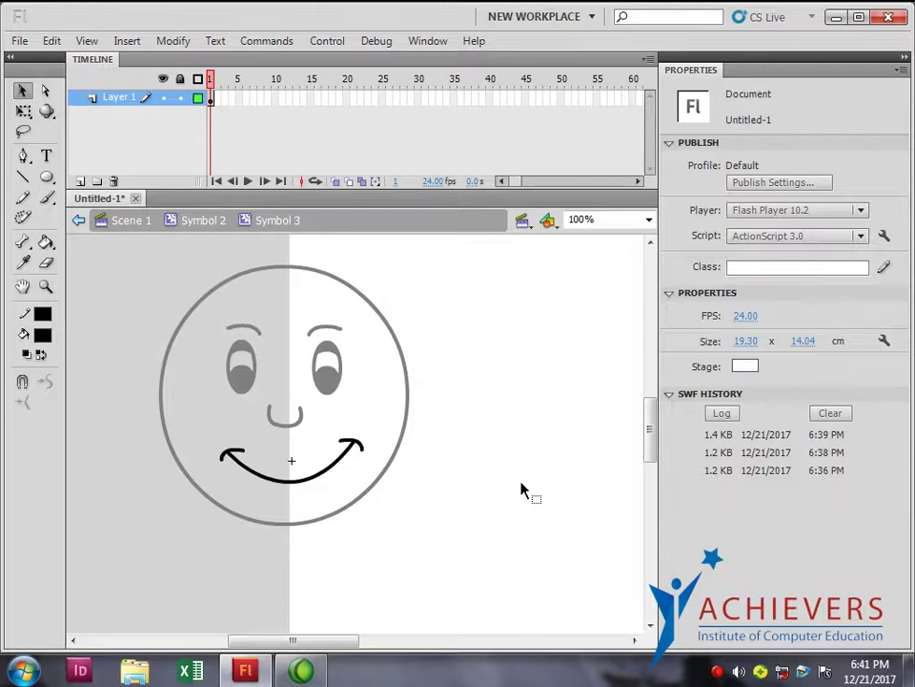
# Draw an arched upper lip with the Pen tool above the middle of the mouth curve, ending on the curve at both sides.
pyautogui.click(23, 155)
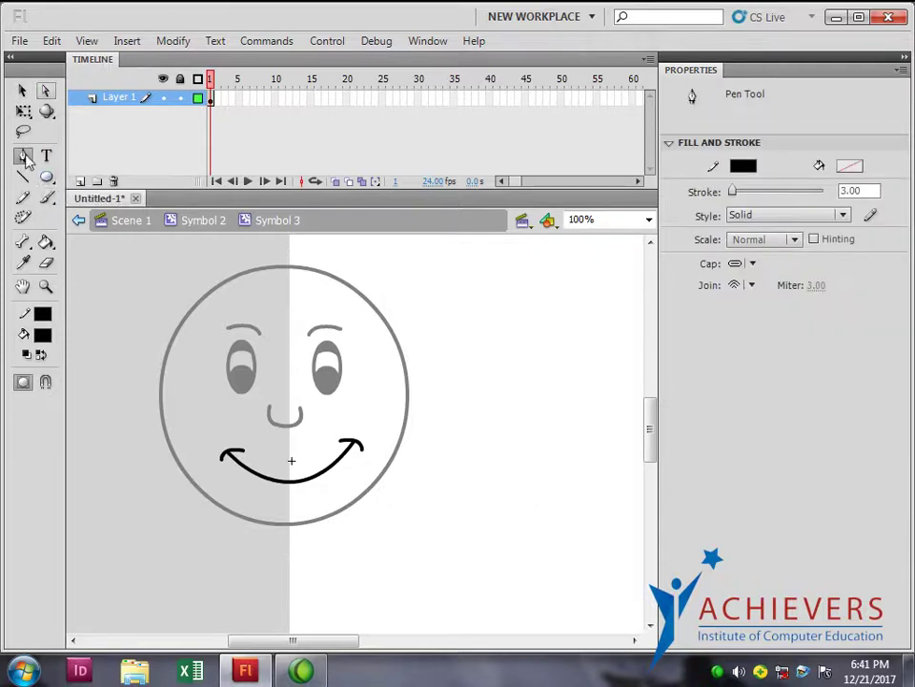
pyautogui.click(22, 156)
pyautogui.click(251, 476)
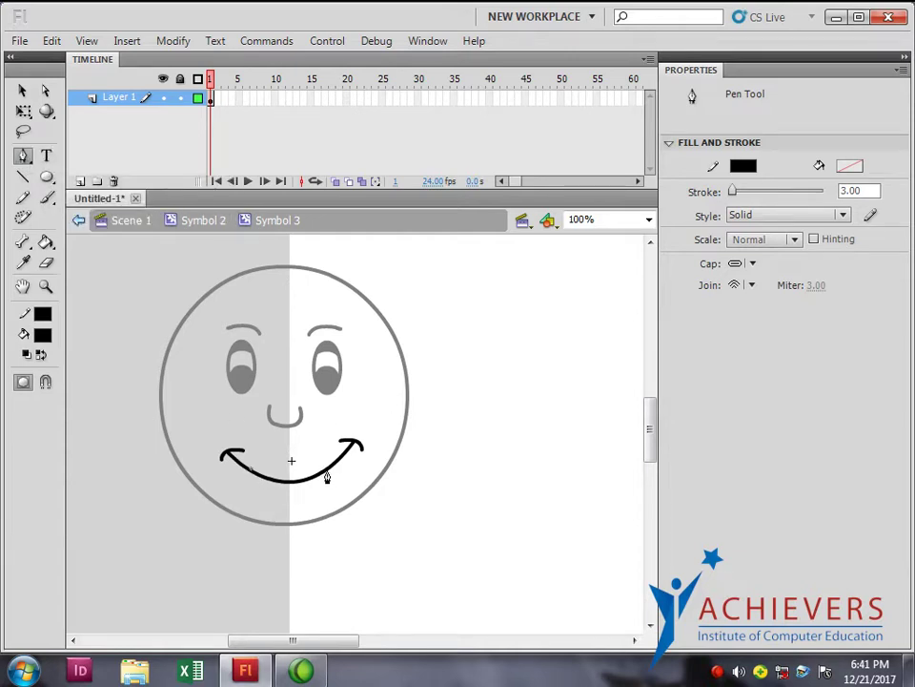
pyautogui.moveTo(325, 474); pyautogui.dragTo(369, 496)
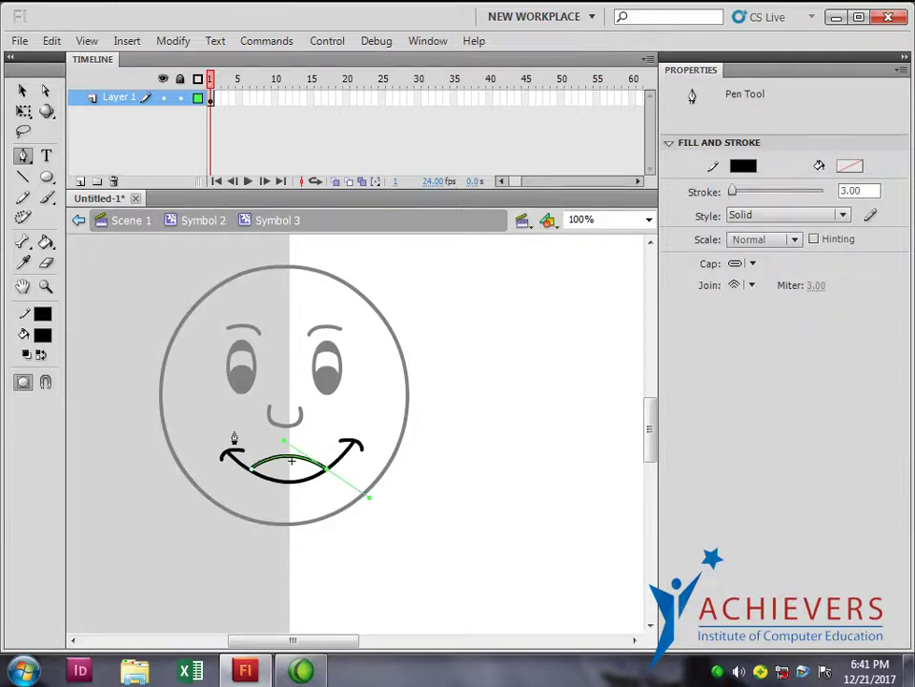
pyautogui.click(23, 91)
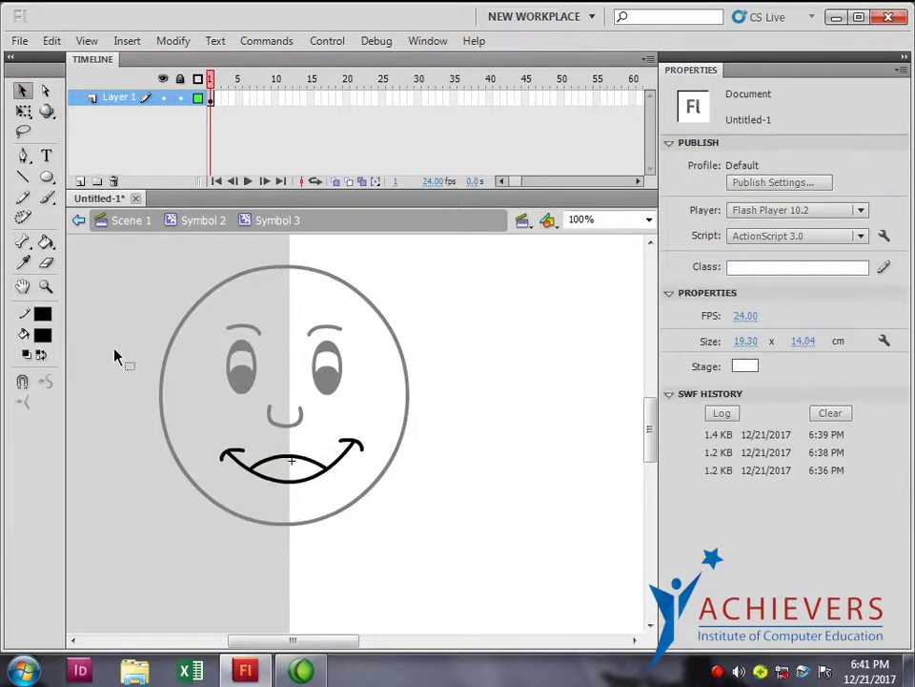
# Draw a rounded lower lip with the Pen tool below the mouth curve, between the two ends of the upper lip.
pyautogui.click(23, 155)
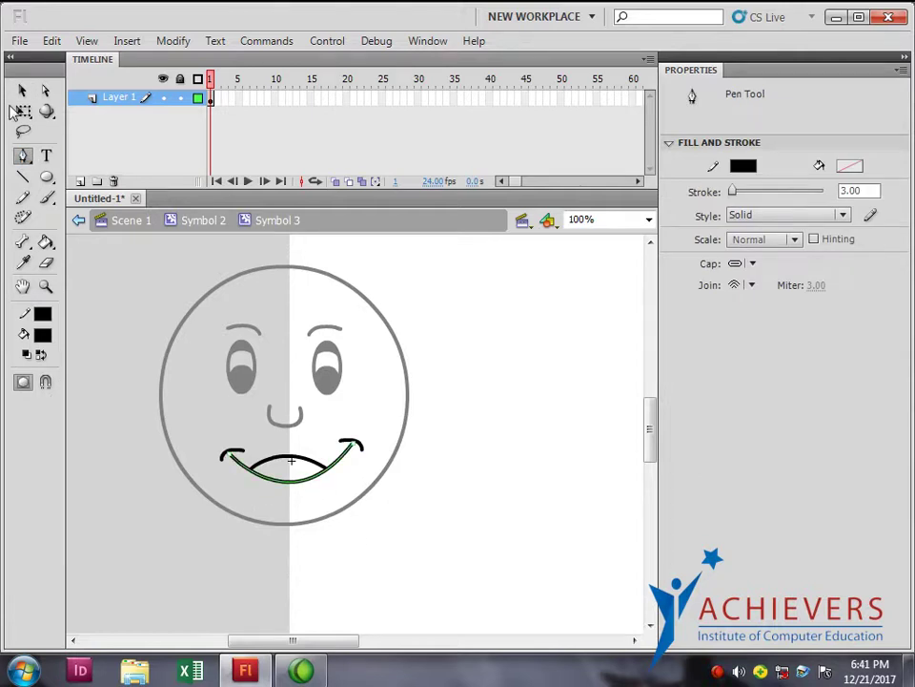
pyautogui.click(23, 91)
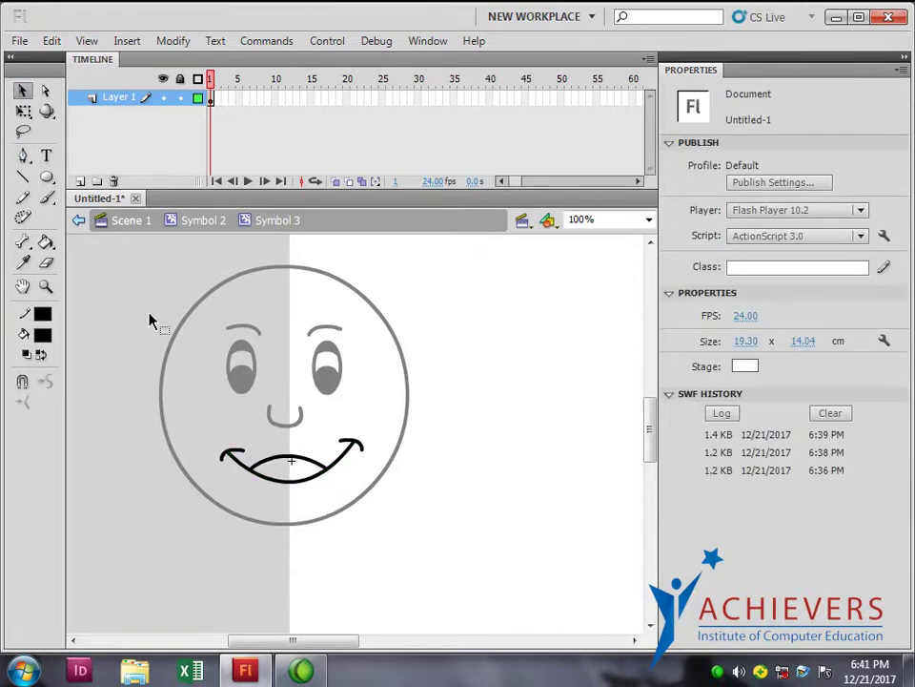
pyautogui.click(23, 155)
pyautogui.click(251, 468)
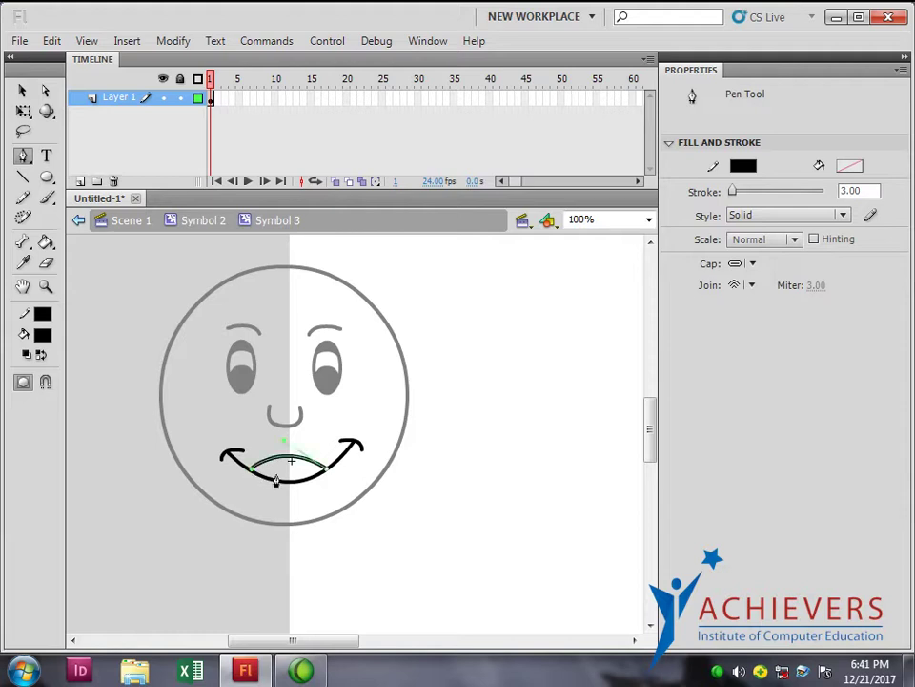
pyautogui.moveTo(327, 469); pyautogui.dragTo(376, 397)
pyautogui.click(23, 92)
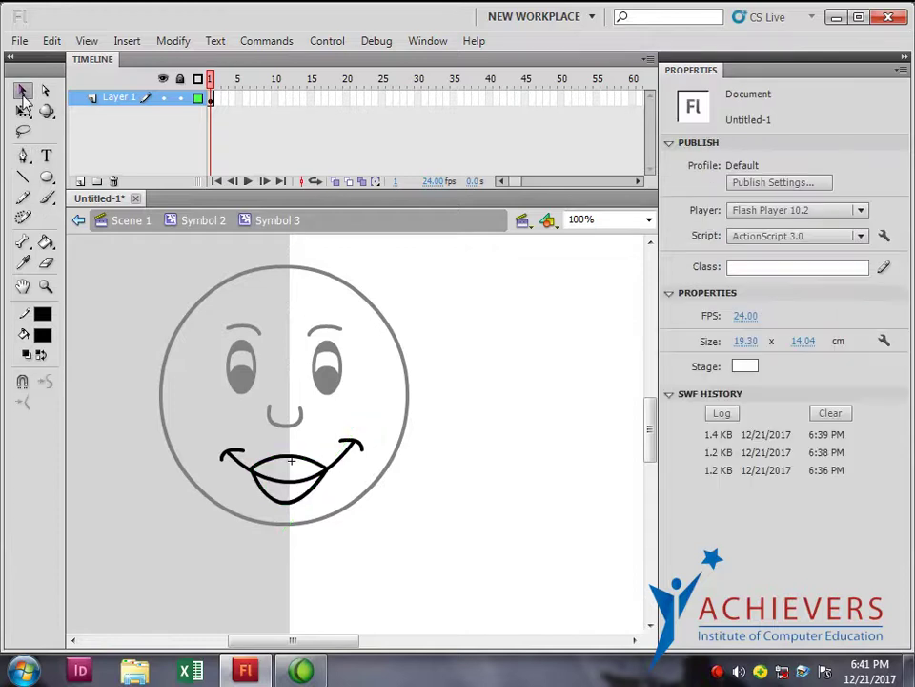
# Add an anchor point at the middle of the upper lip and another at the middle of the lower lip.
pyautogui.click(21, 160)
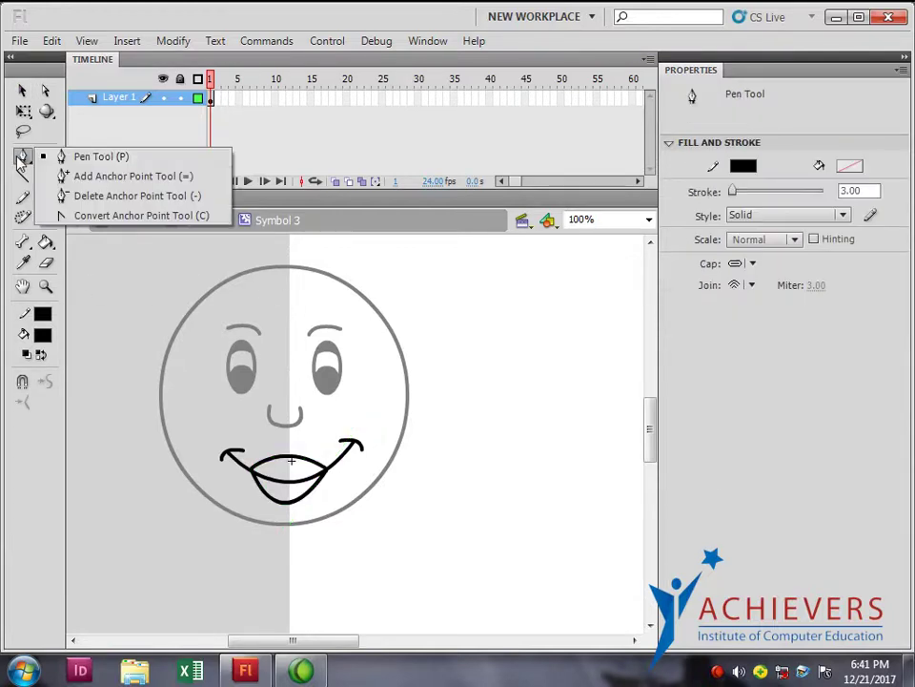
pyautogui.click(61, 177)
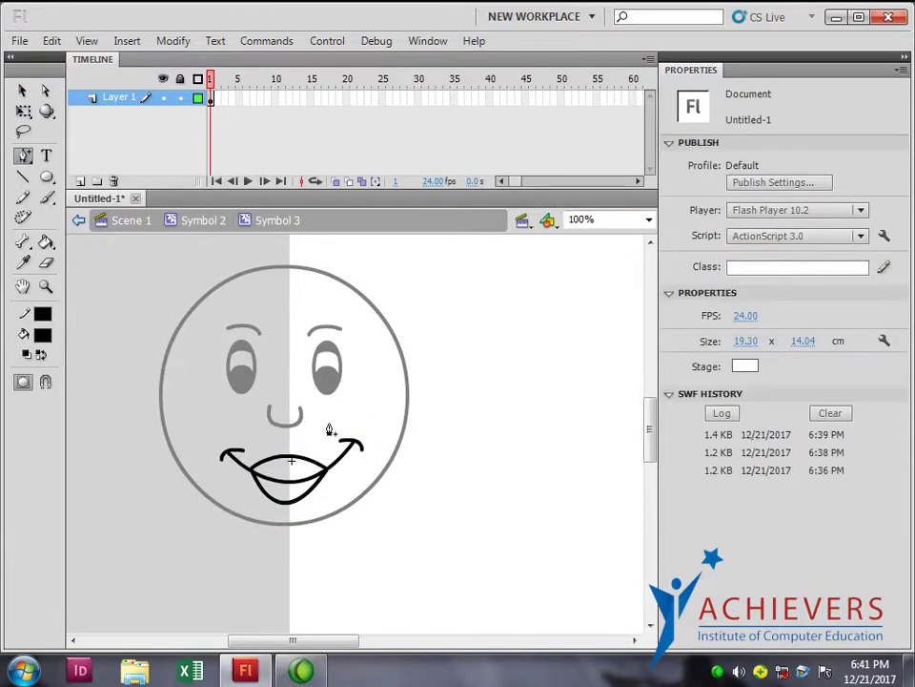
pyautogui.click(290, 462)
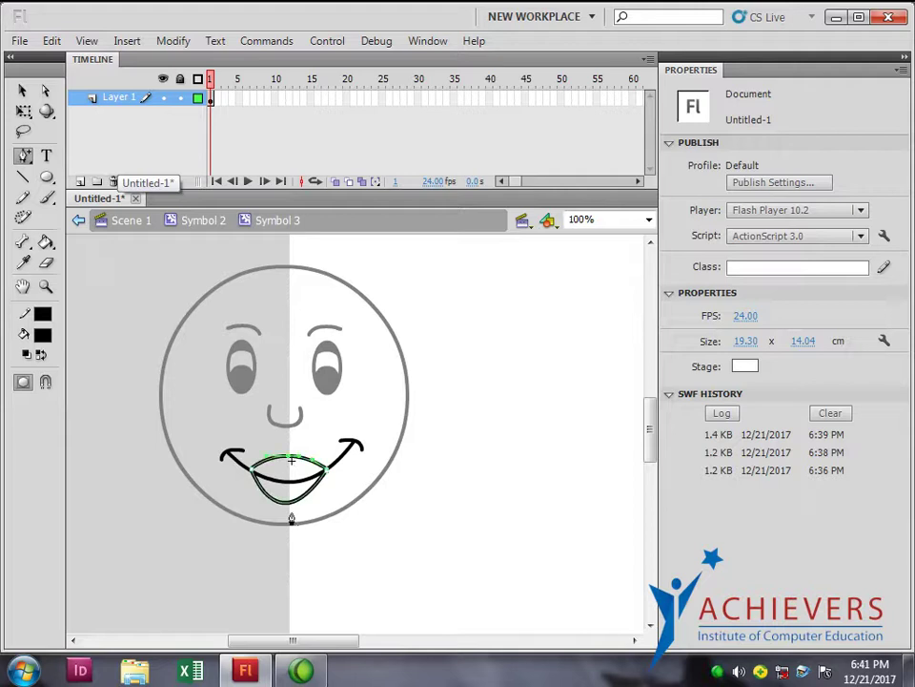
pyautogui.click(288, 505)
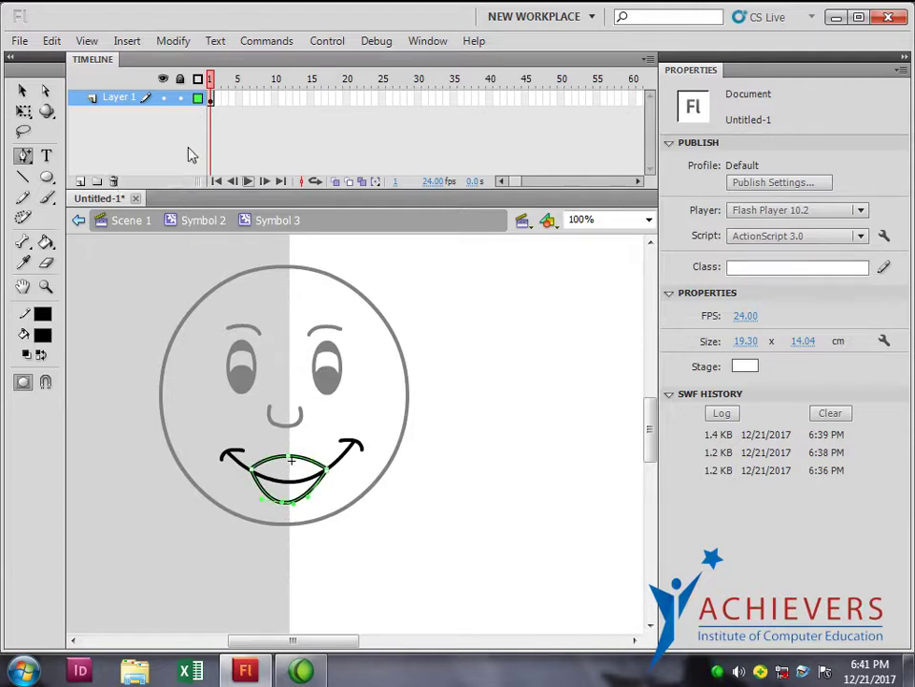
# Insert a keyframe at frame 2 and bring the middle anchor points of the lower and upper lips closer to the mouth curve.
pyautogui.click(45, 92)
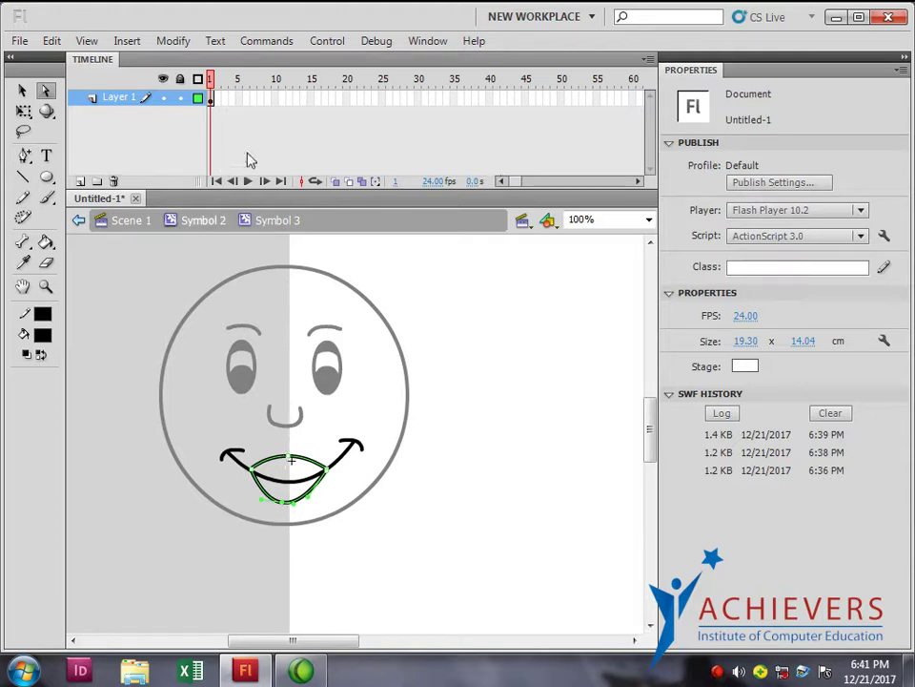
pyautogui.press('F6')
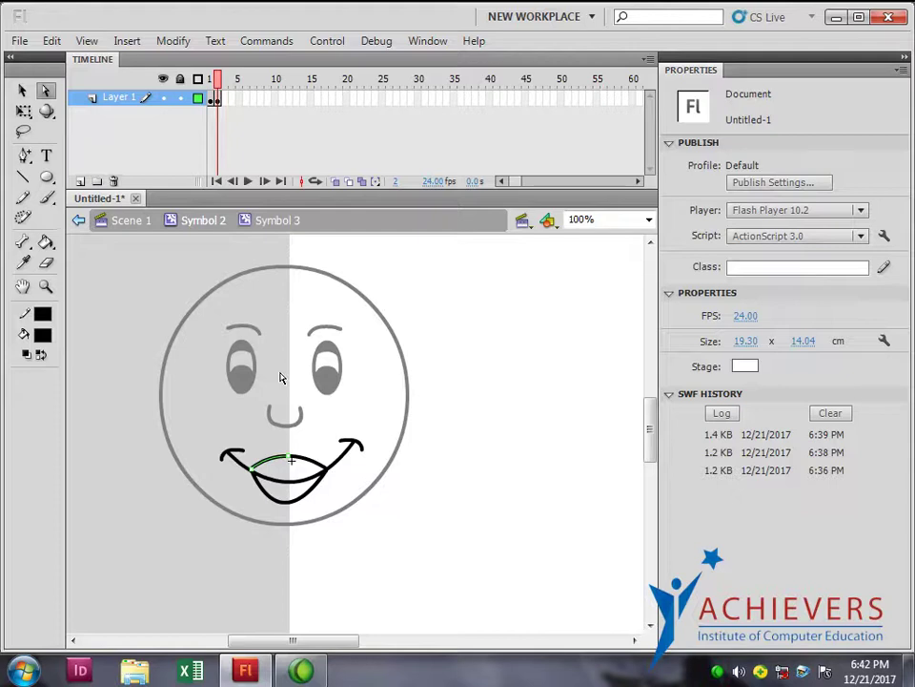
pyautogui.click(218, 100)
pyautogui.click(361, 555)
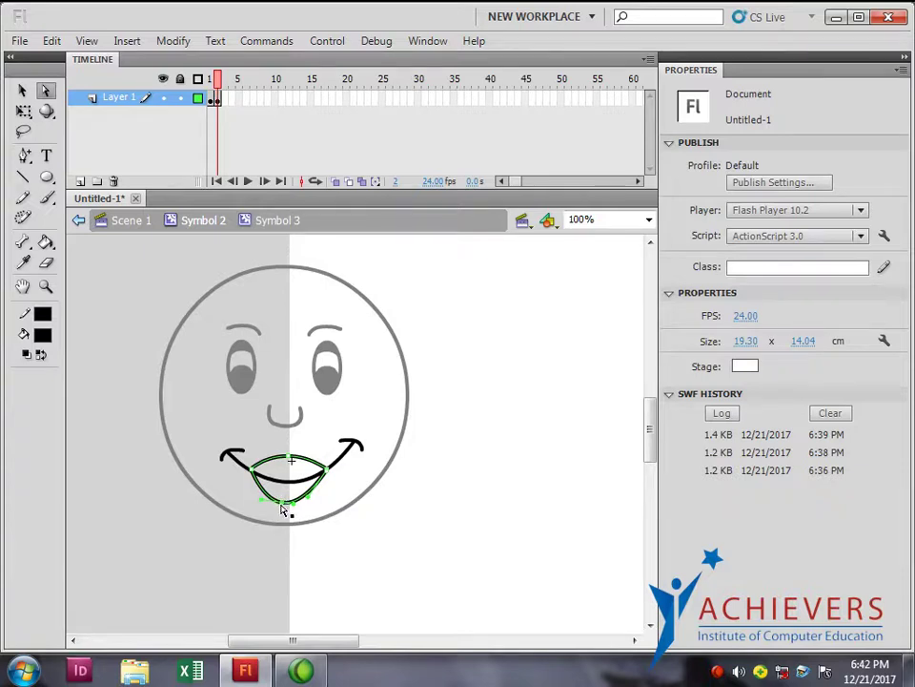
pyautogui.moveTo(285, 503); pyautogui.dragTo(288, 495)
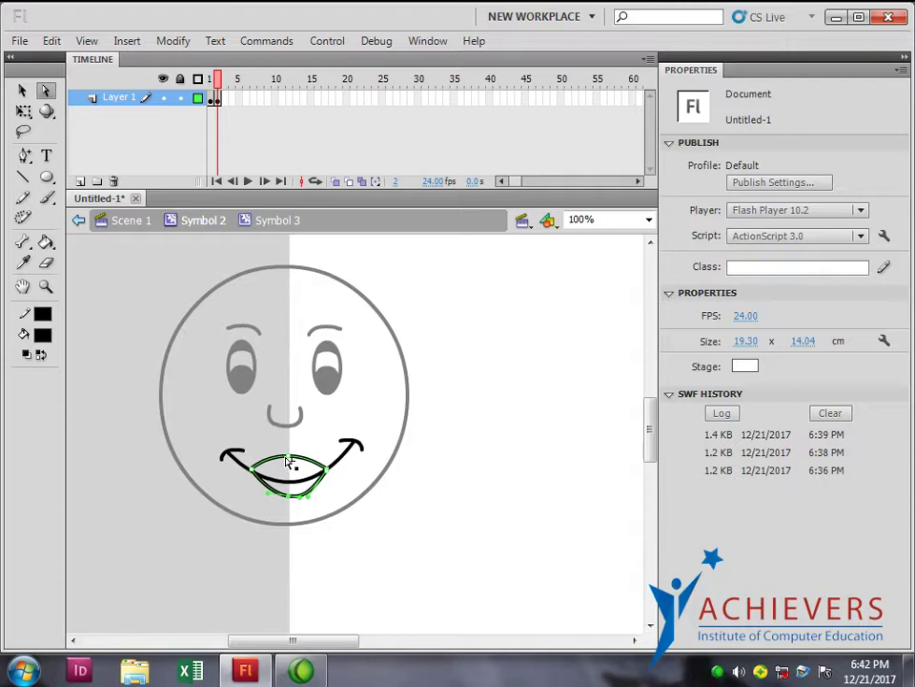
pyautogui.click(291, 462)
pyautogui.moveTo(291, 460); pyautogui.dragTo(292, 471)
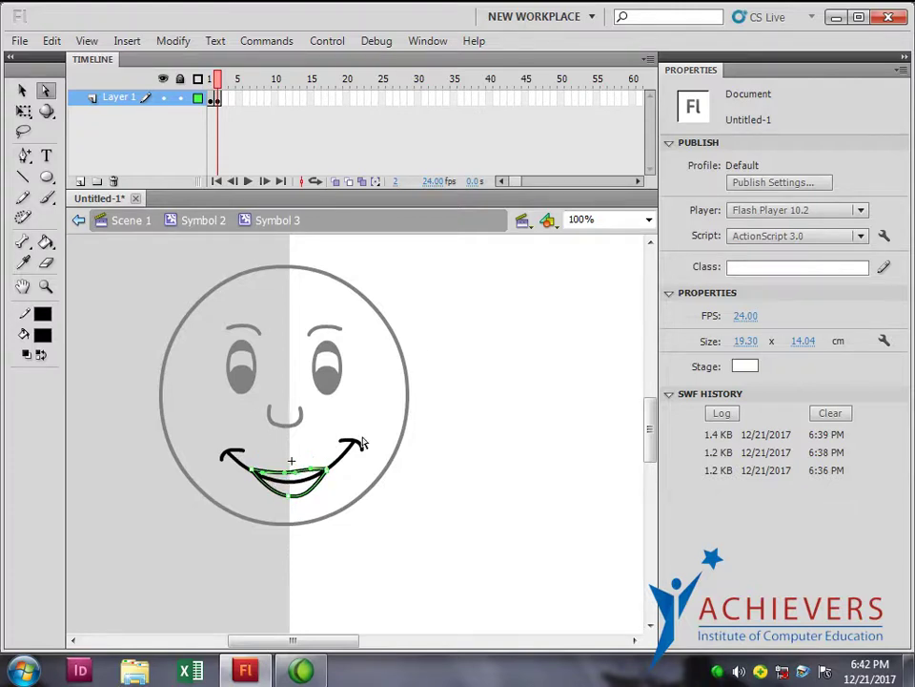
# Insert a keyframe at frame 3 and raise the lower lip's middle anchor point until that lip rests against the mouth curve.
pyautogui.press('F6')
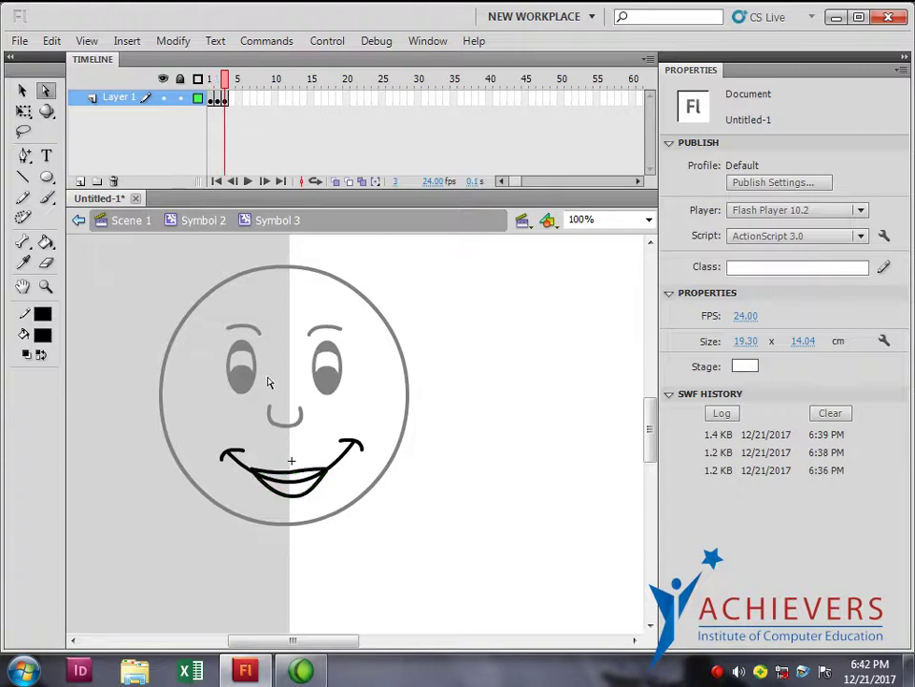
pyautogui.click(294, 501)
pyautogui.moveTo(282, 494); pyautogui.dragTo(296, 494)
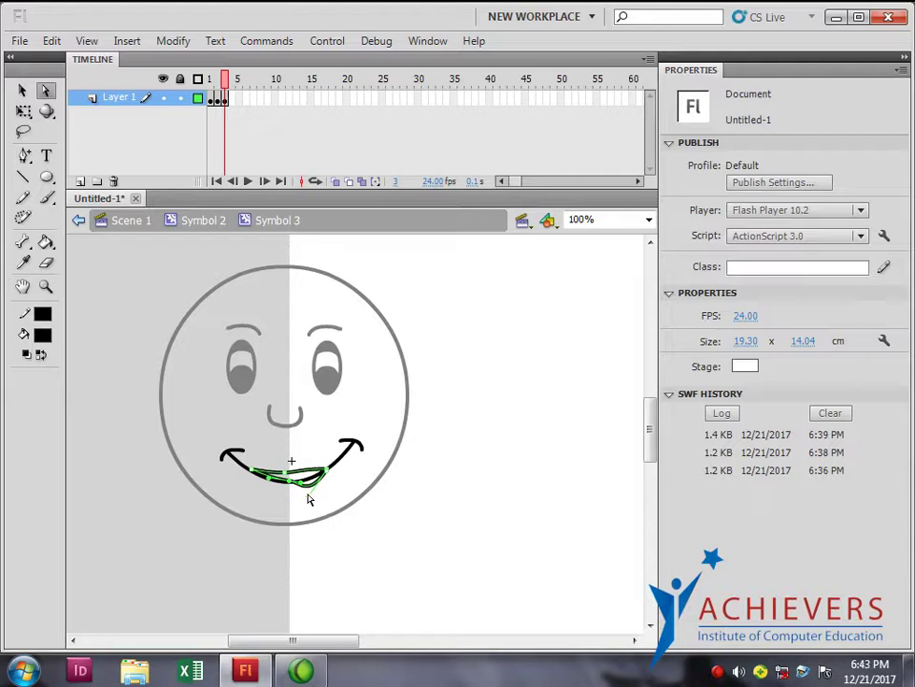
pyautogui.moveTo(303, 488)
pyautogui.mouseDown()
pyautogui.moveTo(294, 503)
pyautogui.moveTo(289, 488)
pyautogui.mouseUp()
pyautogui.click(307, 492)
pyautogui.click(306, 492)
pyautogui.moveTo(299, 489); pyautogui.dragTo(298, 488)
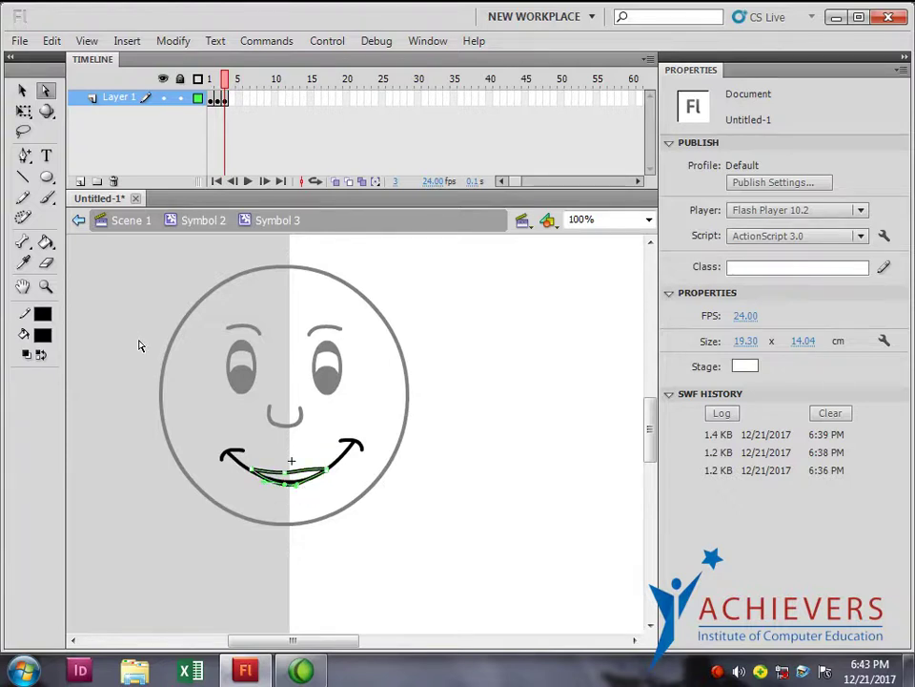
# Close the lips on frame 3 by reshaping the upper and lower curves to follow the mouth curve.
pyautogui.hotkey('ctrl', '=')
pyautogui.hotkey('ctrl', '=')
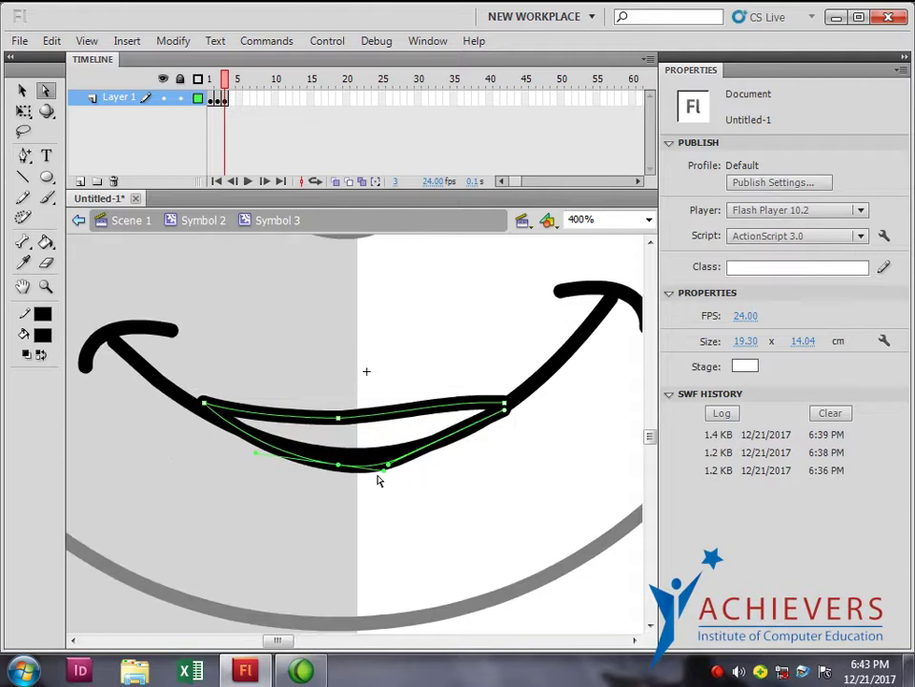
pyautogui.moveTo(385, 471); pyautogui.dragTo(345, 444)
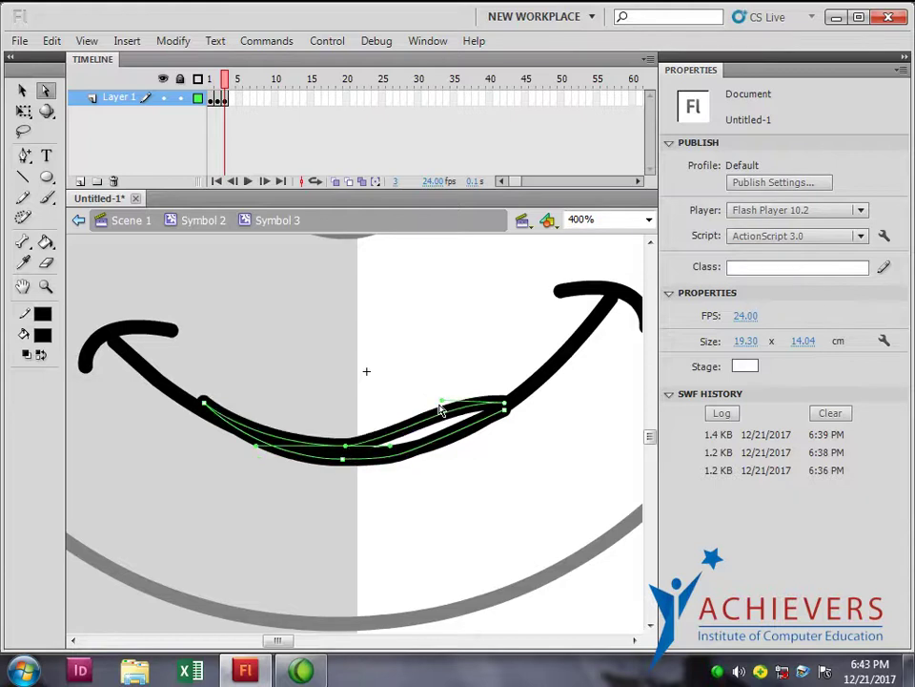
pyautogui.moveTo(444, 405); pyautogui.dragTo(448, 426)
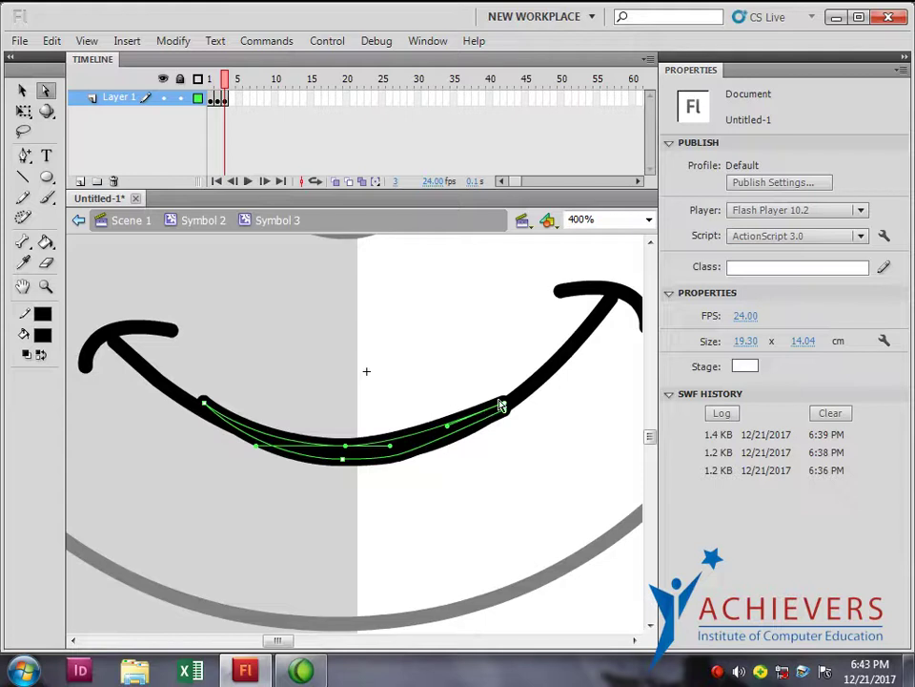
# Insert a keyframe at frame 4 and part the lips slightly, raising the upper lip's midpoint and lowering the lower lip's.
pyautogui.press('F6')
pyautogui.click(347, 445)
pyautogui.click(348, 448)
pyautogui.click(348, 454)
pyautogui.click(347, 450)
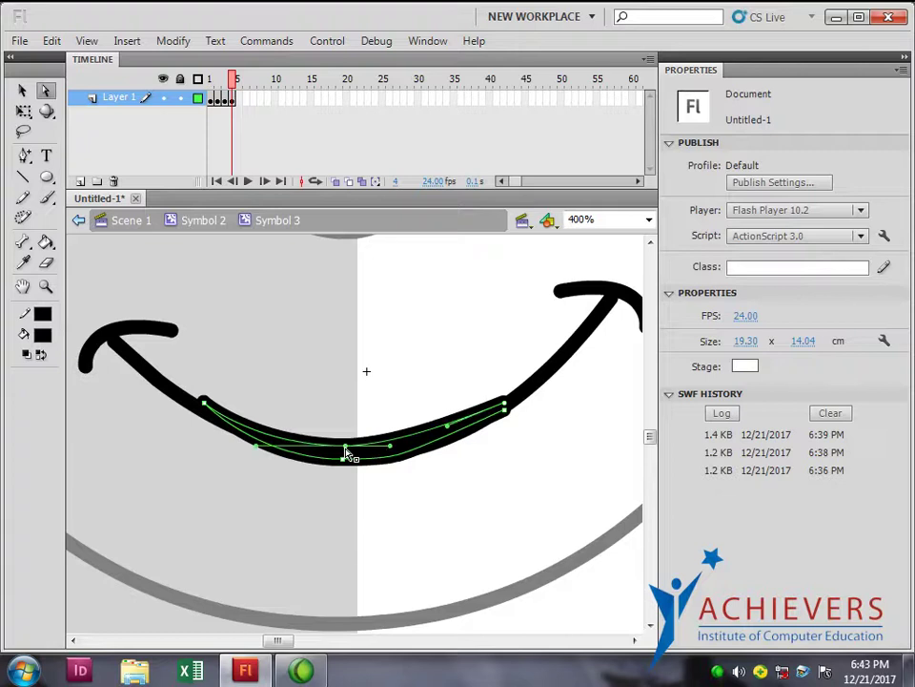
pyautogui.moveTo(346, 449); pyautogui.dragTo(345, 437)
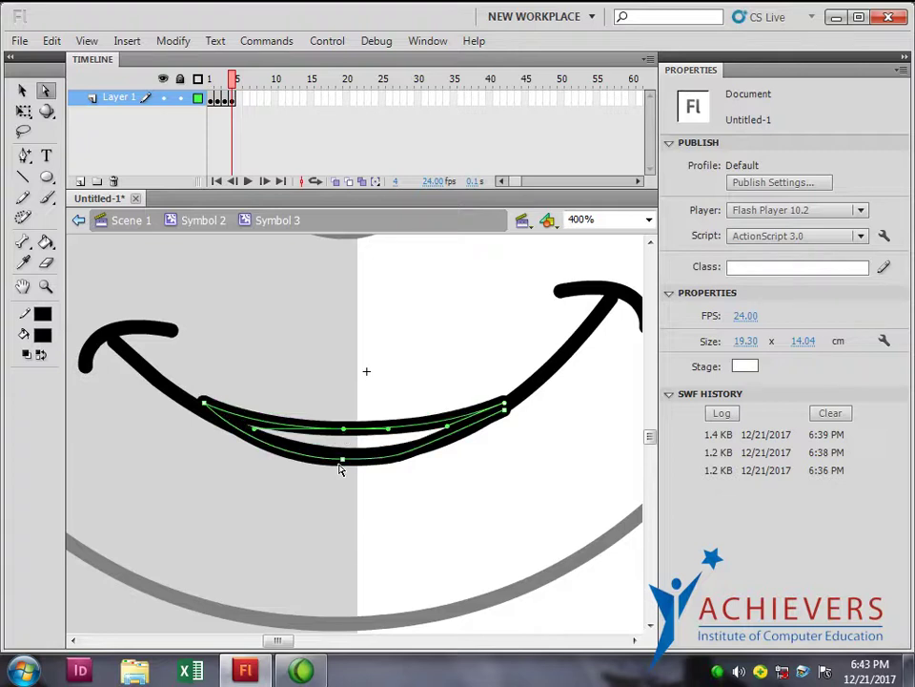
pyautogui.click(344, 462)
pyautogui.moveTo(347, 471); pyautogui.dragTo(349, 487)
# Insert a keyframe at frame 5 and open the lips wider, moving both middle anchor points apart and rounding the lower curve.
pyautogui.press('F6')
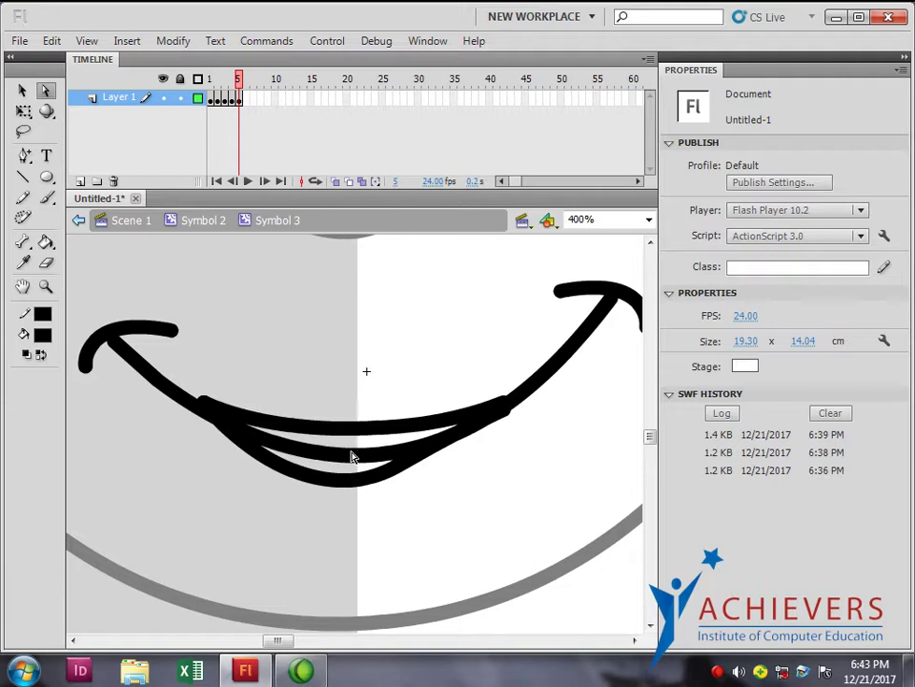
pyautogui.click(341, 431)
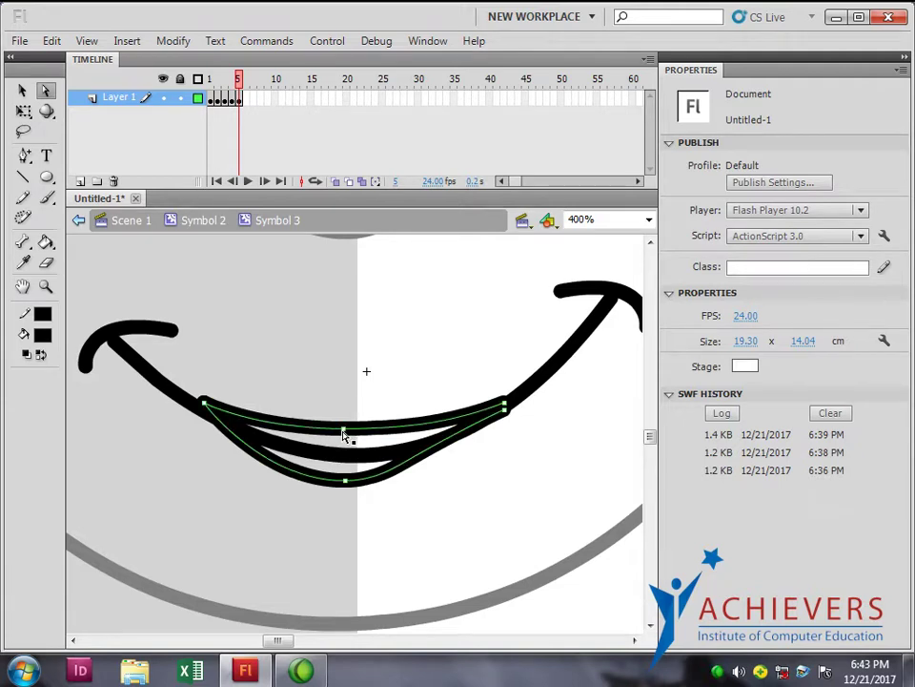
pyautogui.moveTo(345, 433); pyautogui.dragTo(345, 391)
pyautogui.click(346, 482)
pyautogui.moveTo(346, 483); pyautogui.dragTo(347, 511)
pyautogui.moveTo(390, 467); pyautogui.dragTo(418, 496)
# Smooth the right half of the upper lip on frame 5 into an arch and raise its middle anchor point slightly.
pyautogui.click(505, 408)
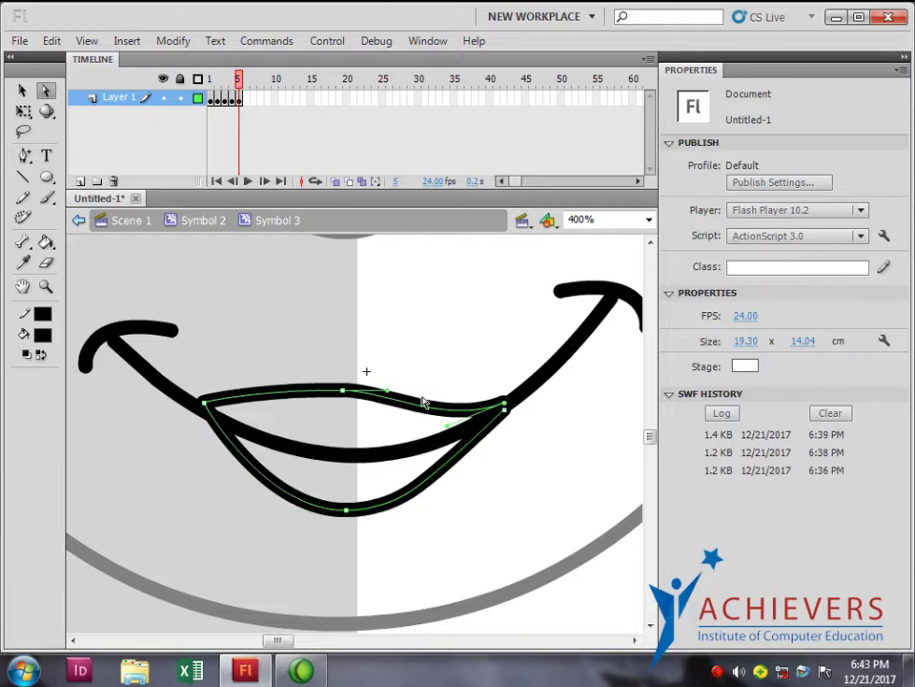
pyautogui.moveTo(449, 431); pyautogui.dragTo(437, 396)
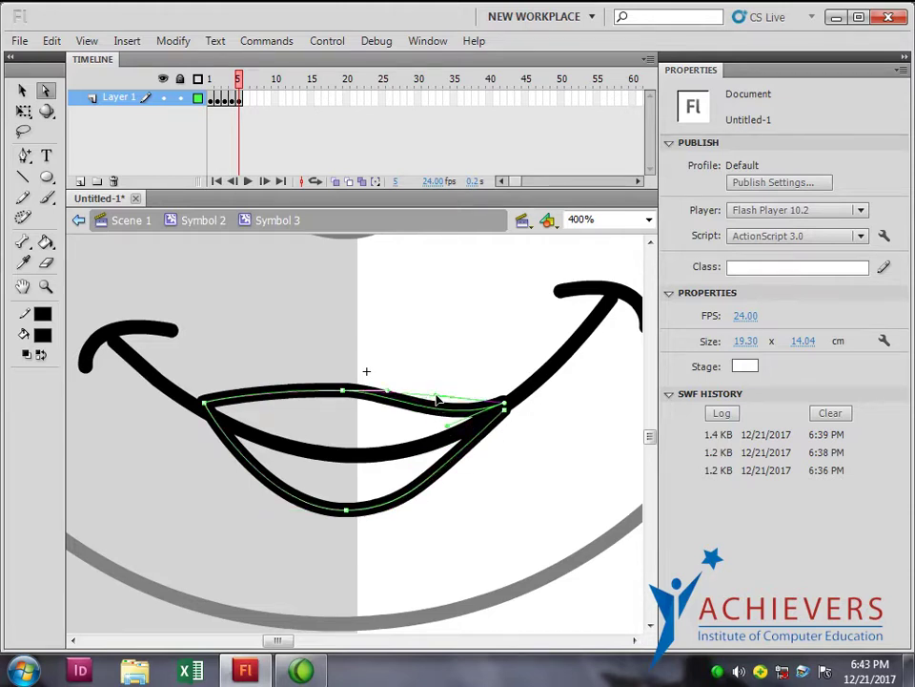
pyautogui.moveTo(344, 395); pyautogui.dragTo(343, 382)
pyautogui.press('q')
pyautogui.hotkey('ctrl', '-')
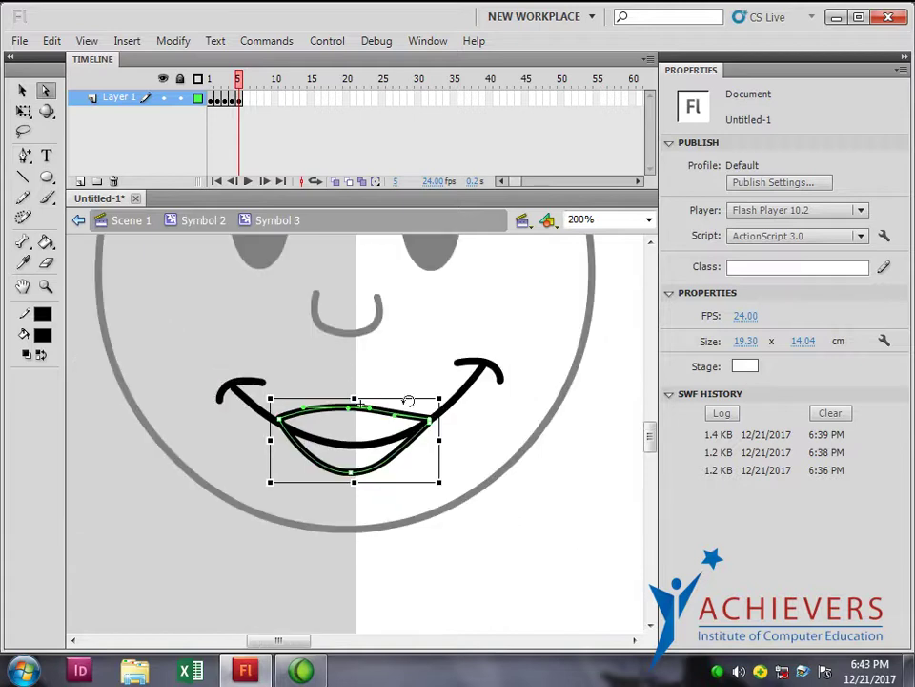
pyautogui.hotkey('ctrl', '-')
# Copy frames 1 to 5 of the lip animation, paste them at frame 6 and reverse the pasted frames.
pyautogui.moveTo(211, 101); pyautogui.dragTo(241, 105)
pyautogui.rightClick(241, 105)
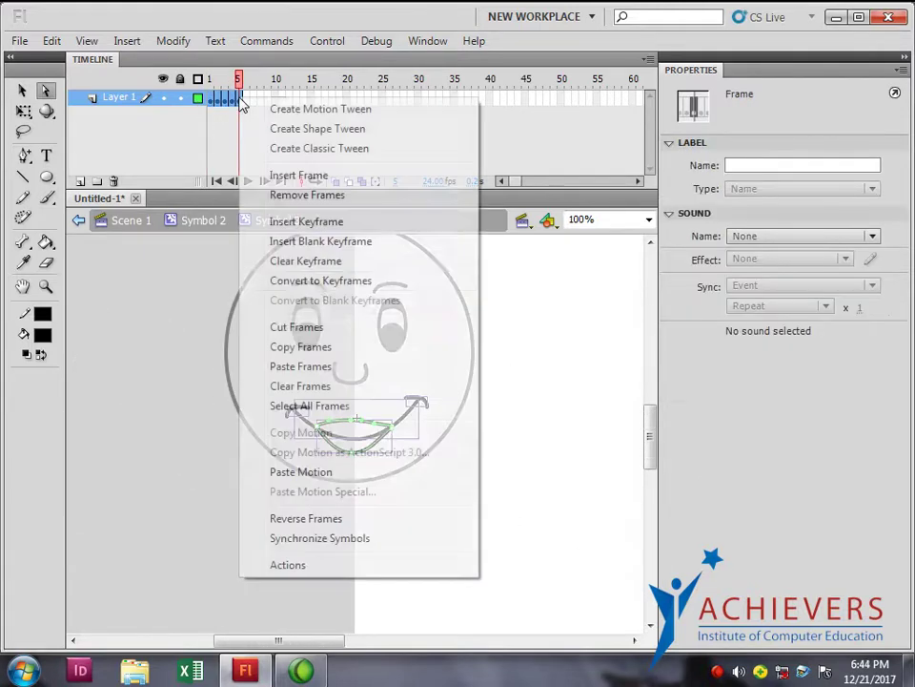
pyautogui.click(298, 349)
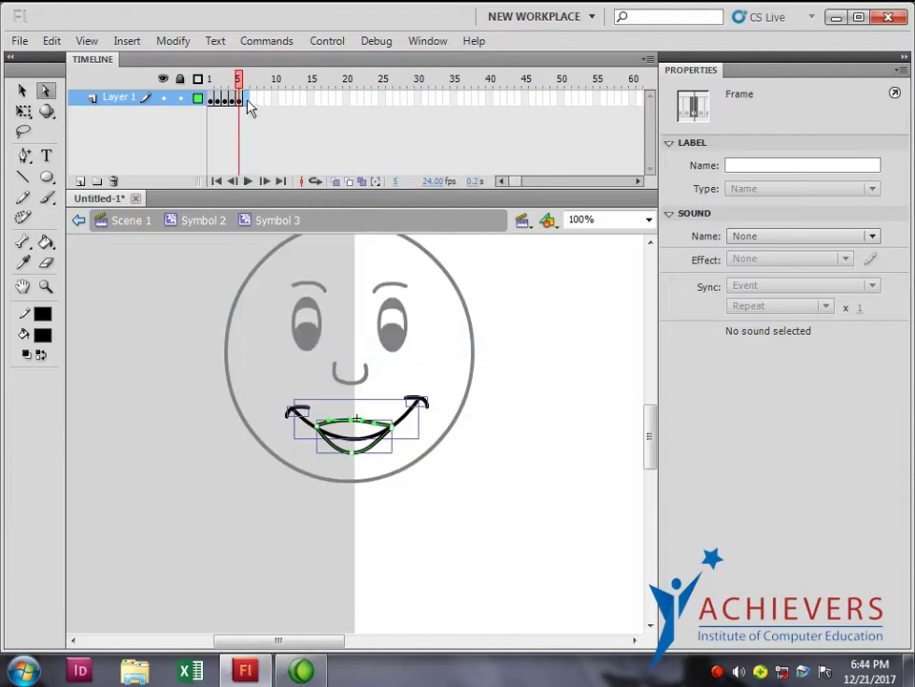
pyautogui.rightClick(247, 99)
pyautogui.click(315, 371)
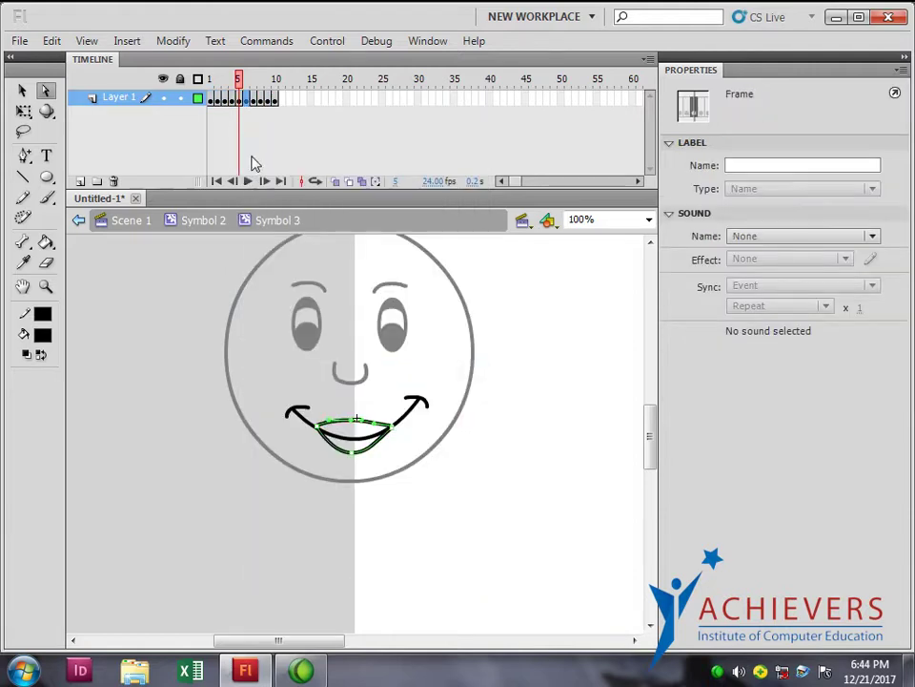
pyautogui.rightClick(272, 101)
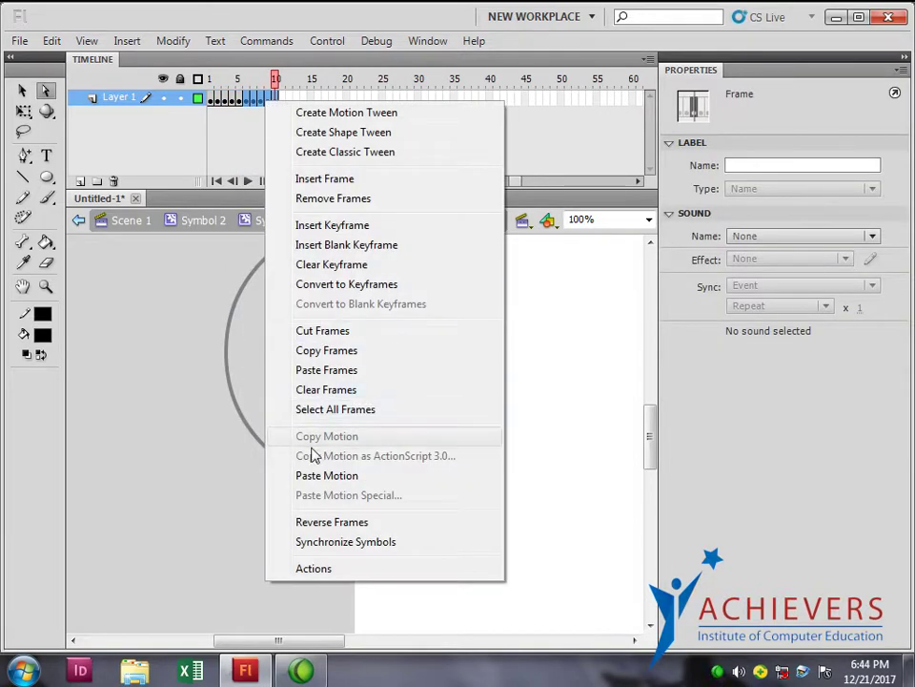
pyautogui.click(314, 522)
# Copy frames 1 to 10 of the lip animation, paste them at frame 11 and scrub through the extended sequence.
pyautogui.moveTo(277, 82)
pyautogui.mouseDown()
pyautogui.moveTo(225, 86)
pyautogui.moveTo(250, 99)
pyautogui.moveTo(268, 95)
pyautogui.moveTo(234, 99)
pyautogui.moveTo(279, 106)
pyautogui.moveTo(229, 111)
pyautogui.mouseUp()
pyautogui.rightClick(229, 111)
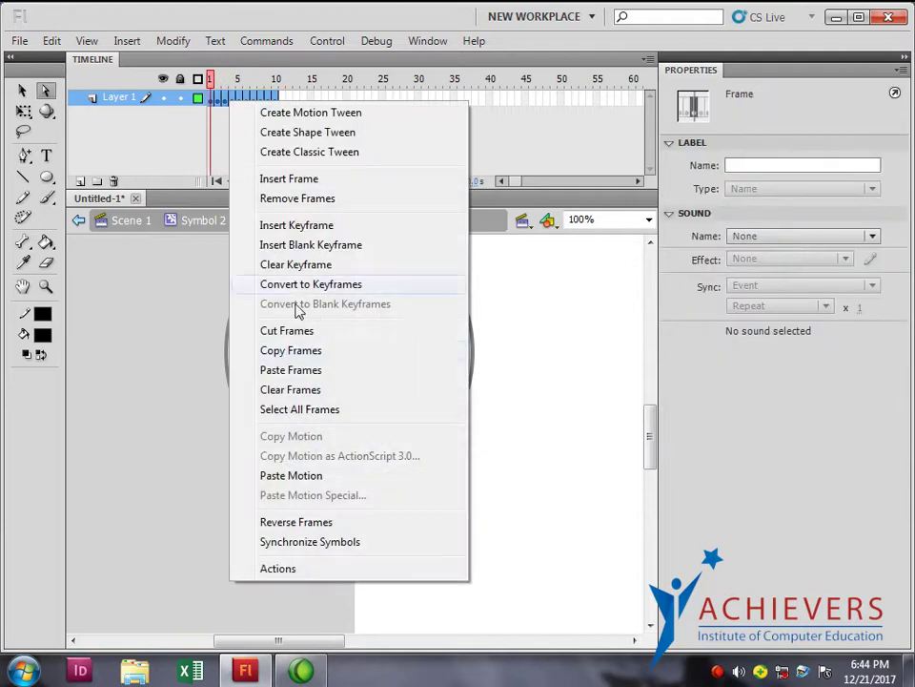
pyautogui.click(288, 351)
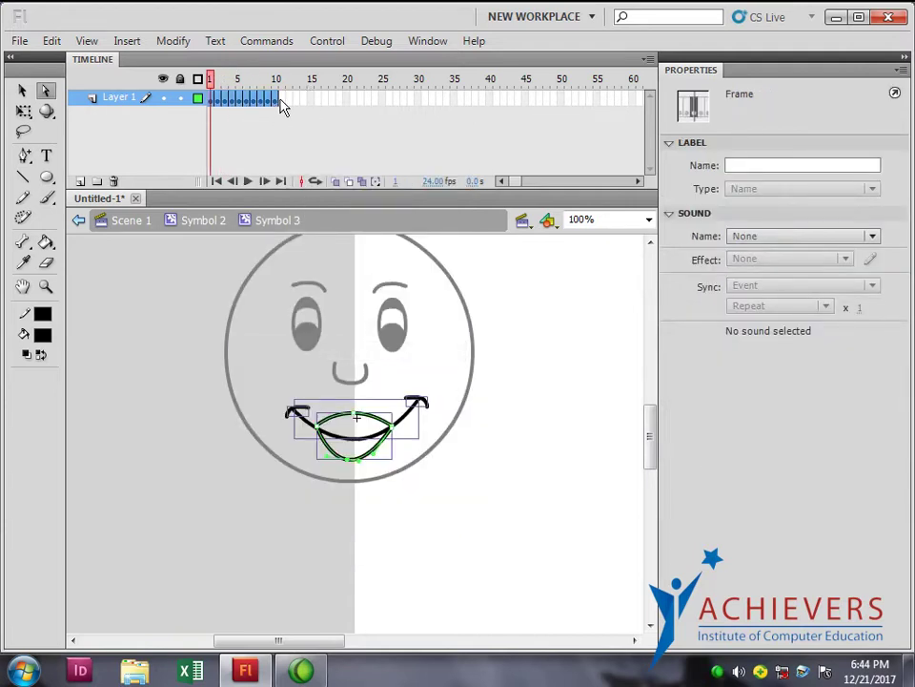
pyautogui.click(281, 101)
pyautogui.rightClick(282, 100)
pyautogui.click(344, 368)
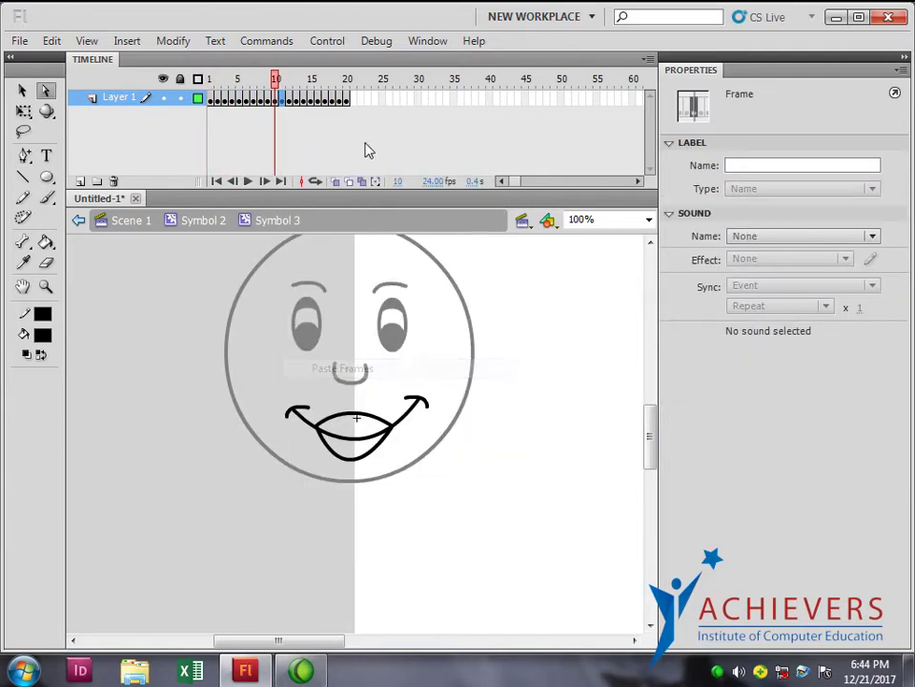
pyautogui.click(216, 80)
pyautogui.moveTo(215, 80); pyautogui.dragTo(348, 90)
pyautogui.click(372, 126)
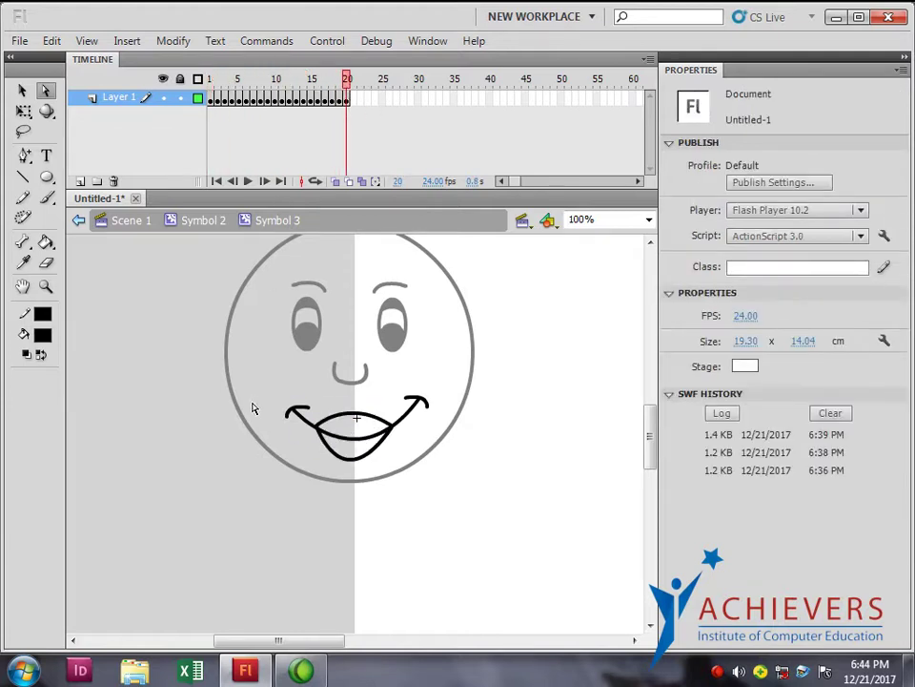
pyautogui.hotkey('ctrl', 'j')
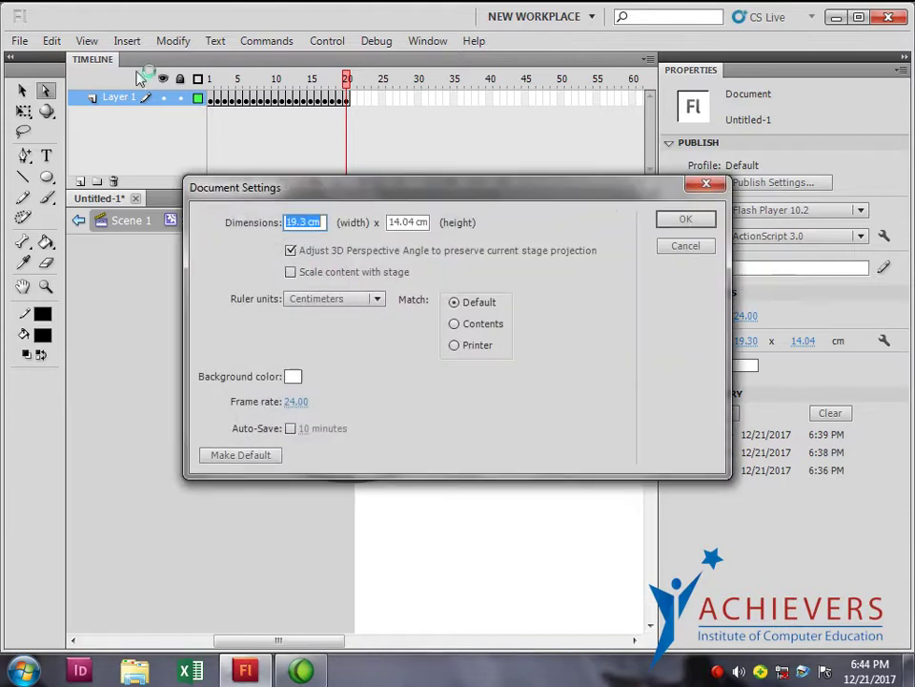
pyautogui.click(685, 248)
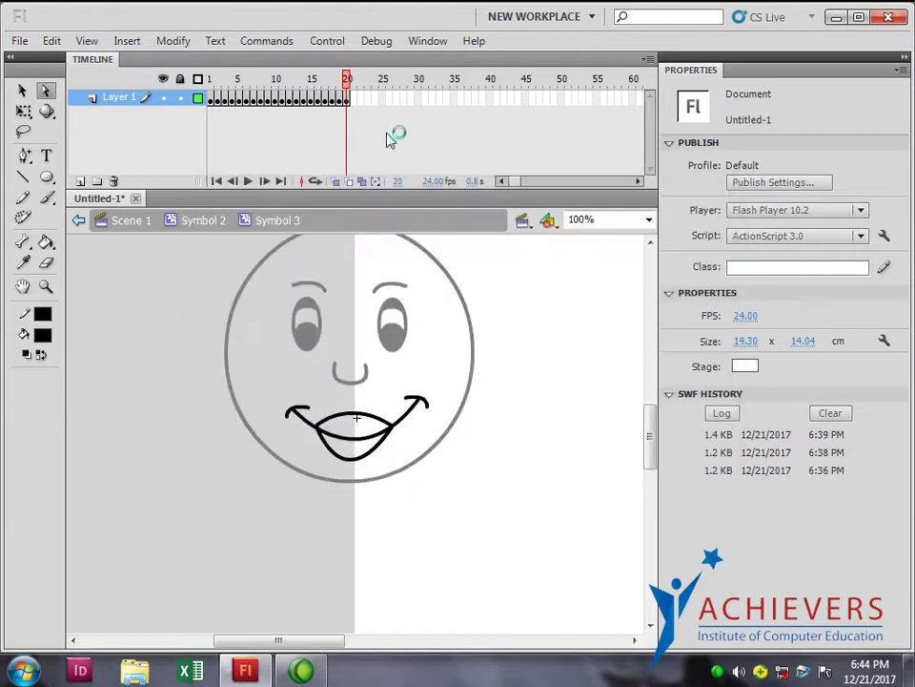
pyautogui.click(273, 101)
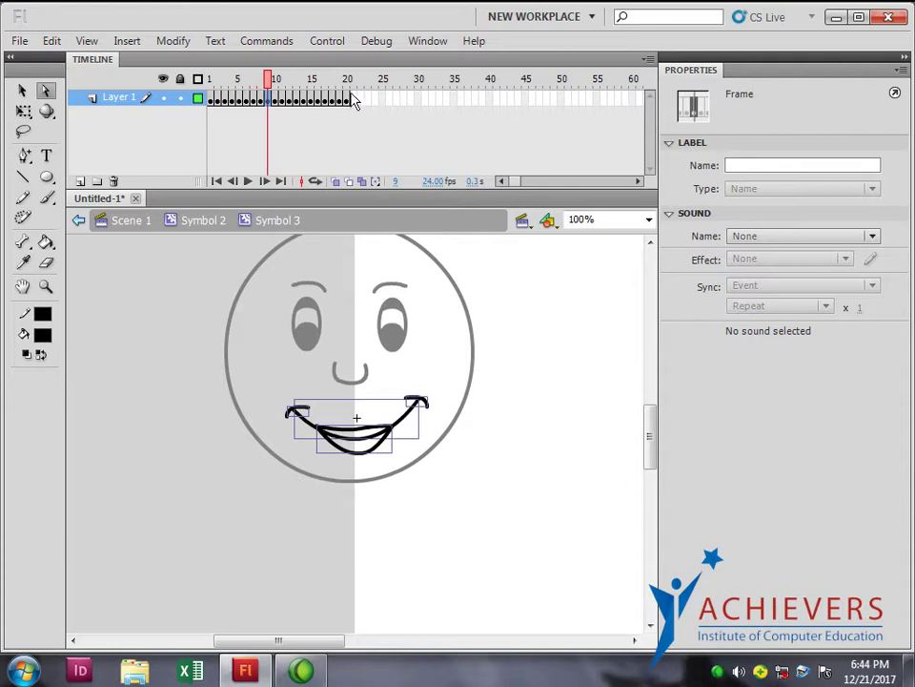
# Try to duplicate the lip animation's frames 17 to 20 starting at frame 21.
pyautogui.click(348, 101)
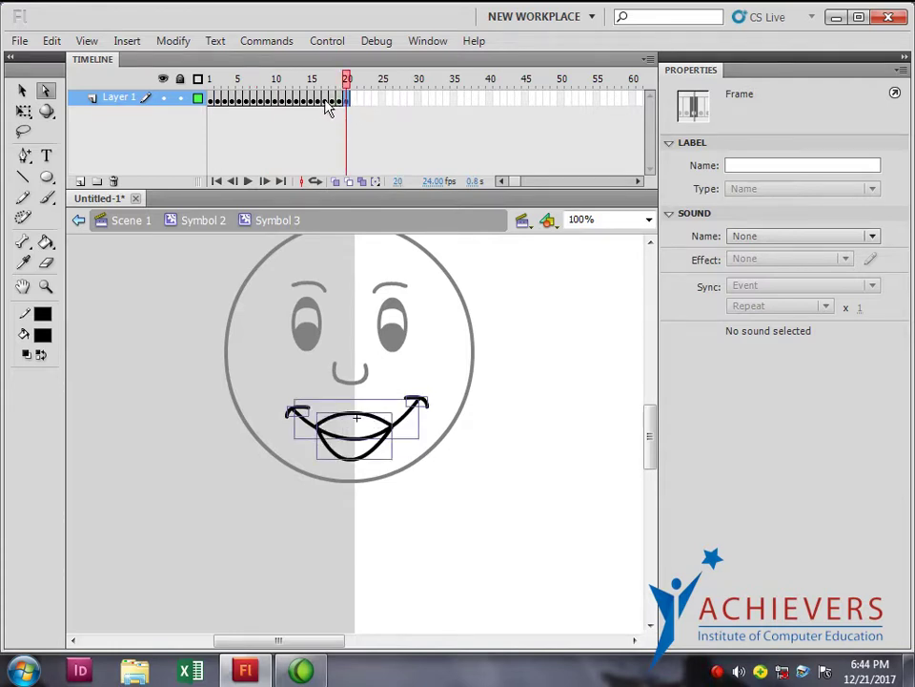
pyautogui.keyDown('shift'); pyautogui.click(327, 102); pyautogui.keyUp('shift')
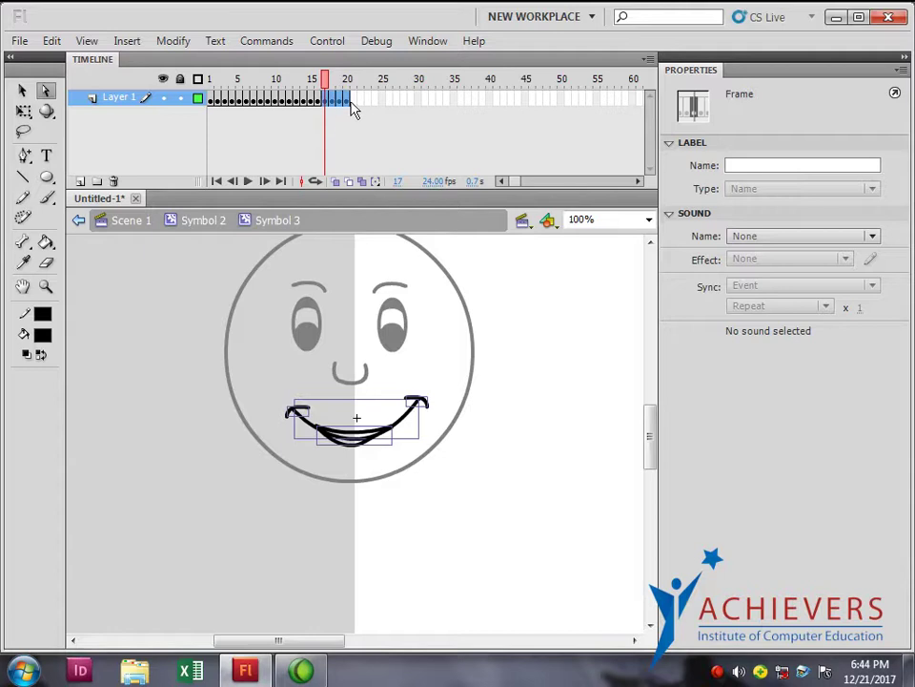
pyautogui.press('Return')
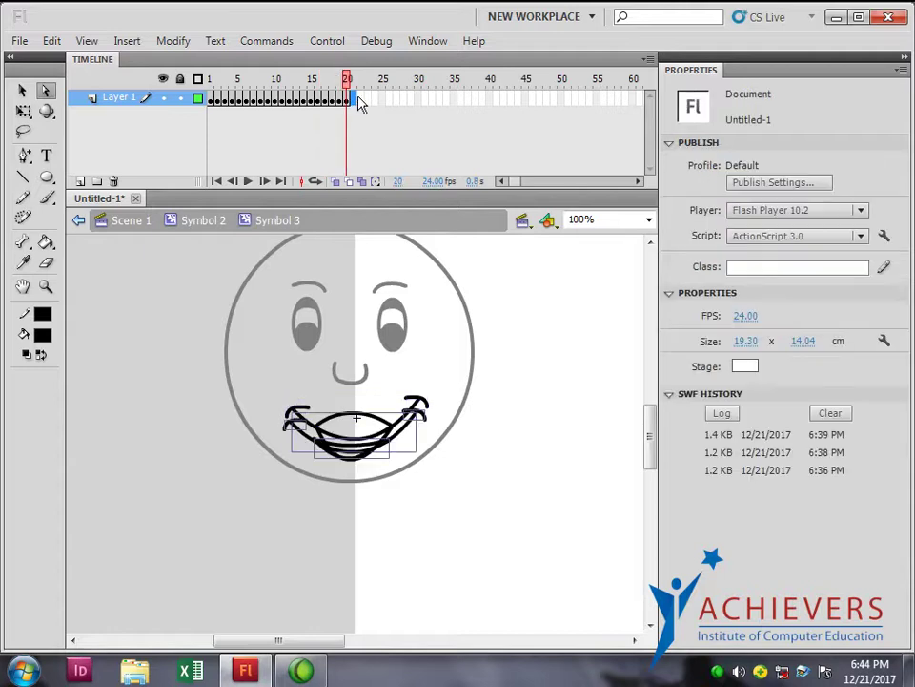
pyautogui.rightClick(357, 99)
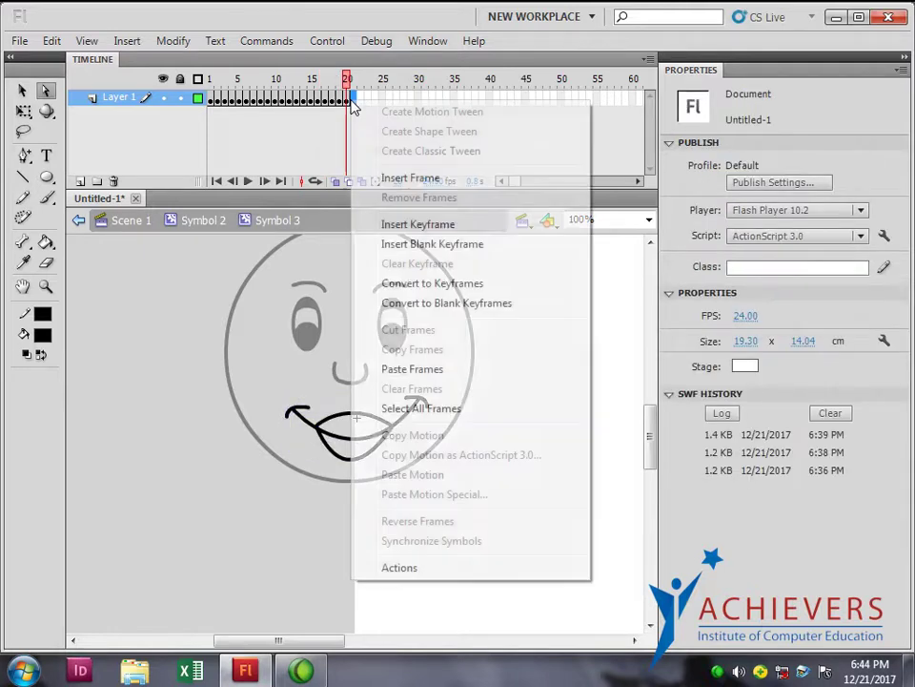
pyautogui.click(402, 370)
pyautogui.click(339, 143)
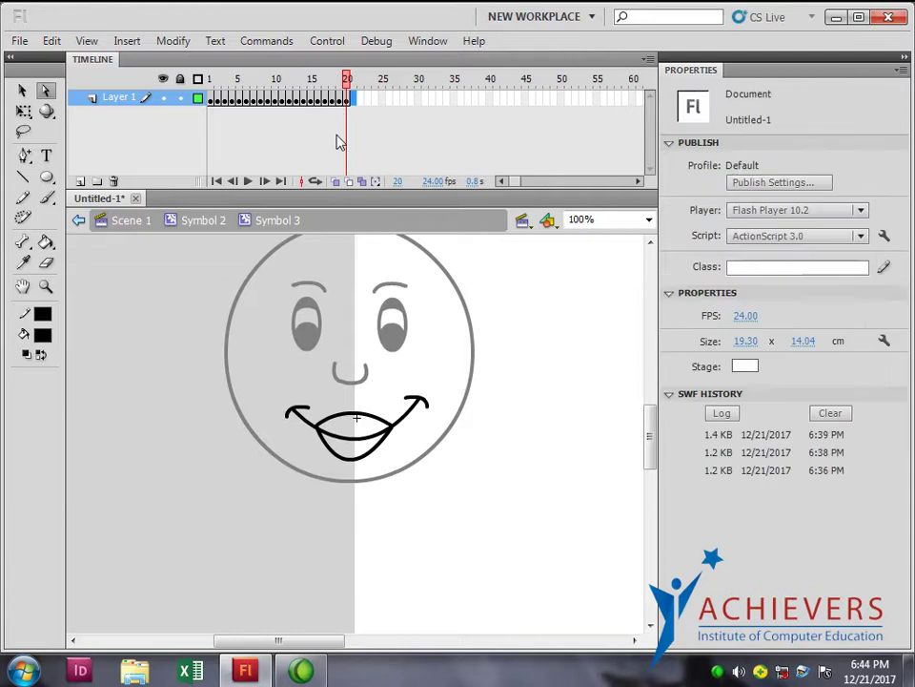
# Copy frames 17 to 20, paste them at frame 21 and scrub back through the lip animation.
pyautogui.click(334, 101)
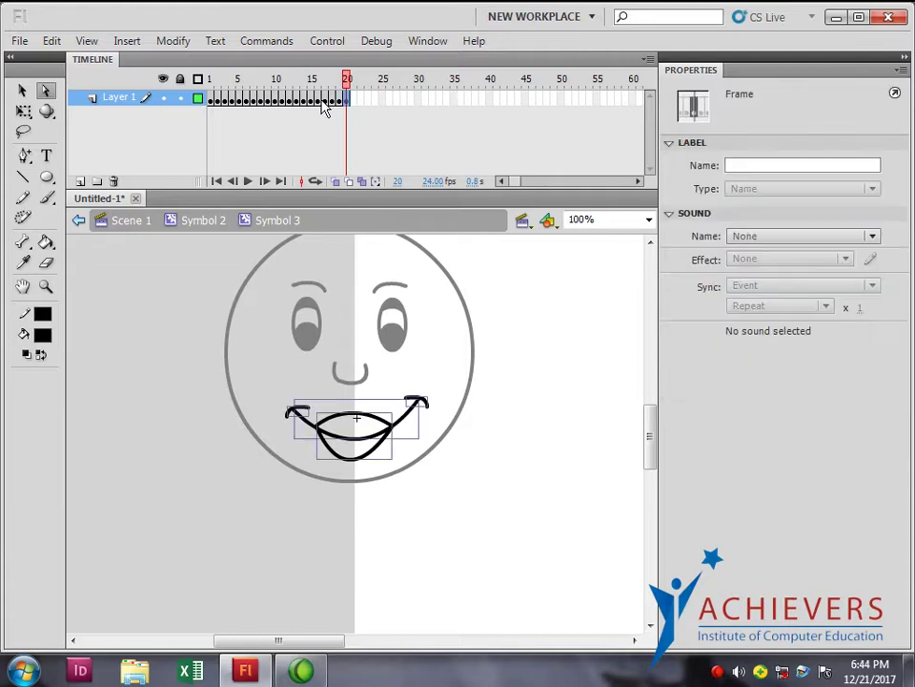
pyautogui.keyDown('shift'); pyautogui.click(324, 101); pyautogui.keyUp('shift')
pyautogui.rightClick(327, 102)
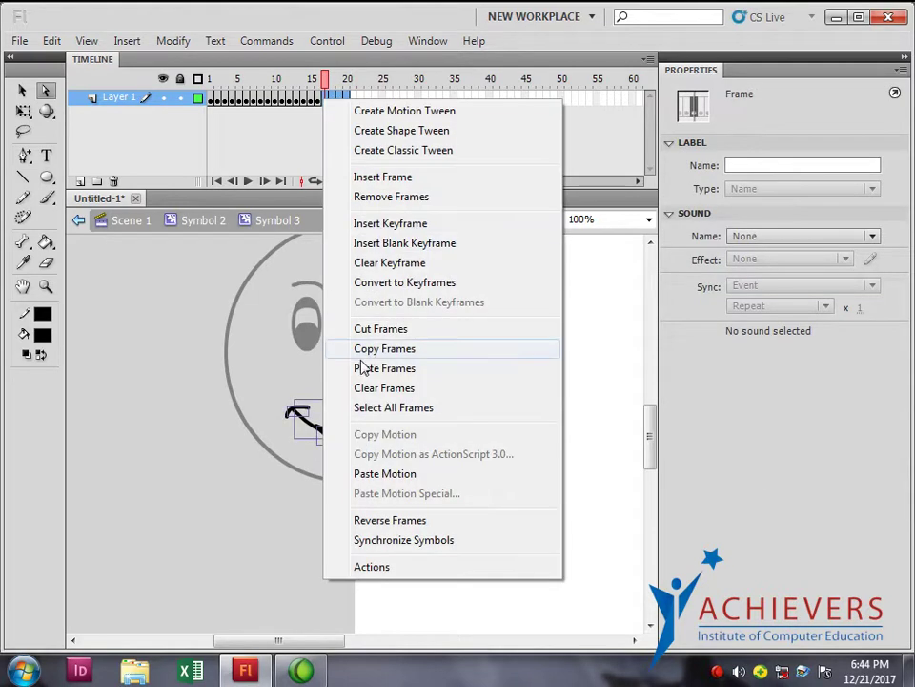
pyautogui.click(367, 349)
pyautogui.click(351, 102)
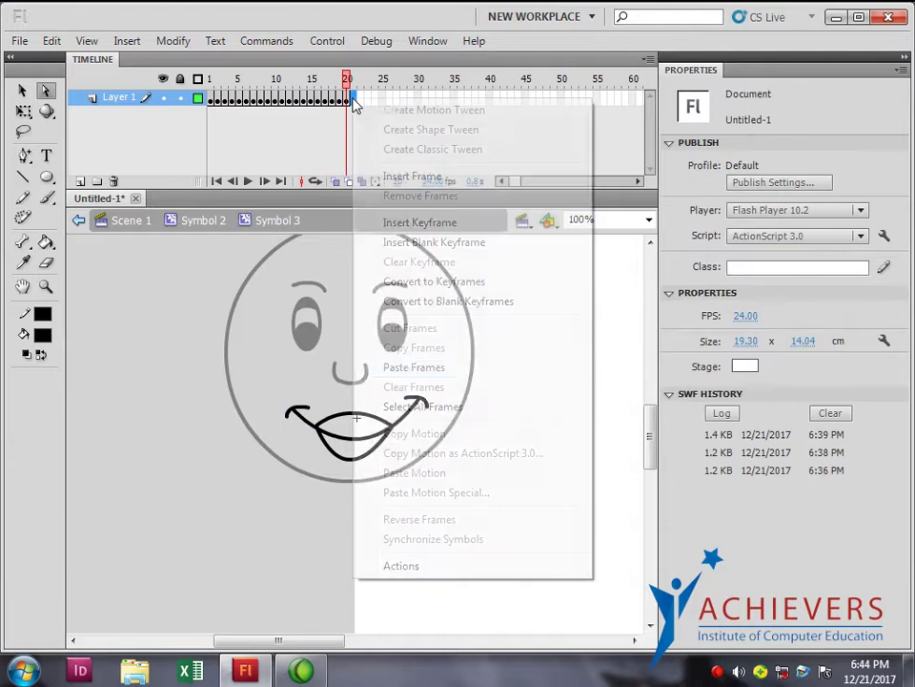
pyautogui.rightClick(351, 102)
pyautogui.click(402, 368)
pyautogui.moveTo(348, 82); pyautogui.dragTo(239, 100)
pyautogui.click(435, 116)
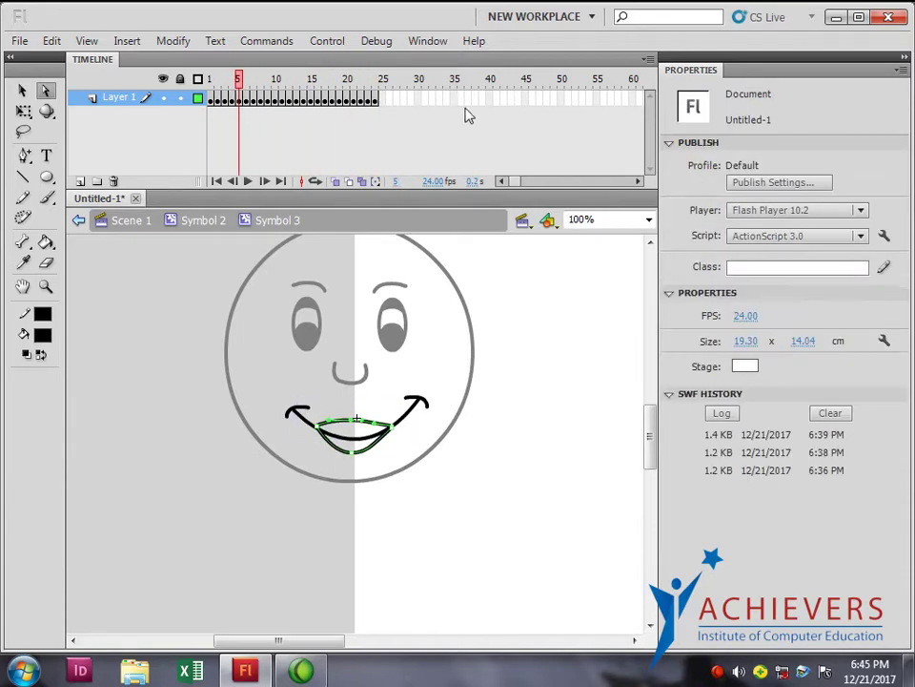
# Extend the last lip pose from frame 24 to frame 40.
pyautogui.click(376, 99)
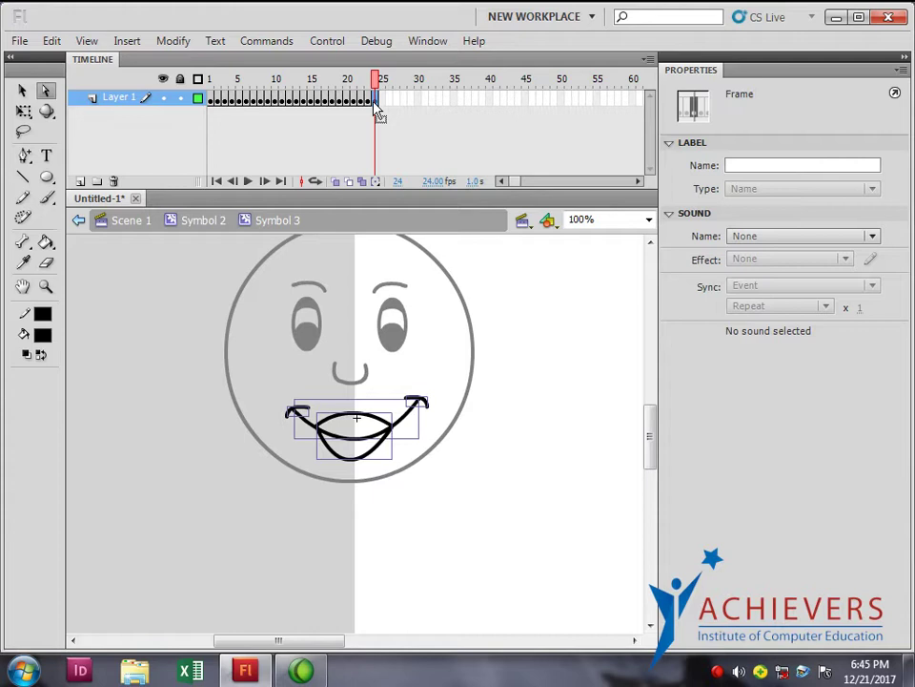
pyautogui.click(490, 100)
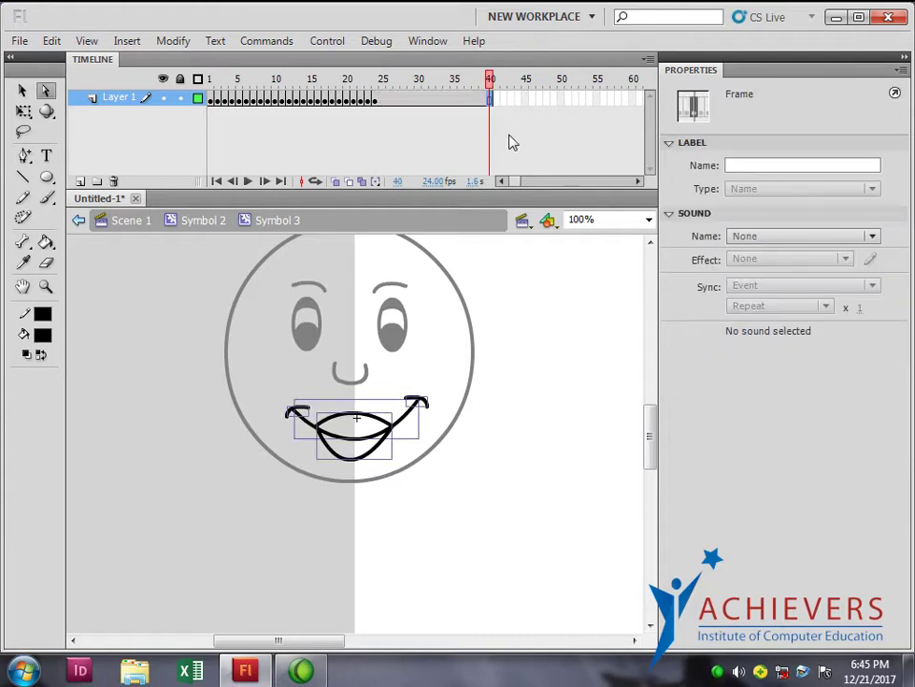
# Try to paste a duplicate of lip frames 1 to 24 at frame 41.
pyautogui.moveTo(210, 101); pyautogui.dragTo(377, 99)
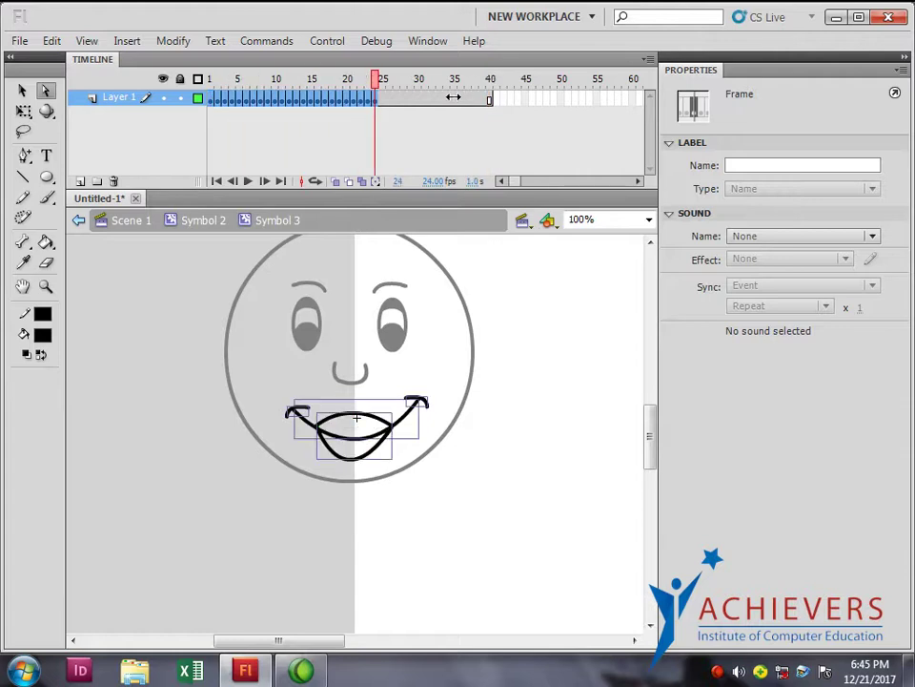
pyautogui.click(493, 101)
pyautogui.rightClick(495, 103)
pyautogui.click(539, 372)
pyautogui.click(362, 139)
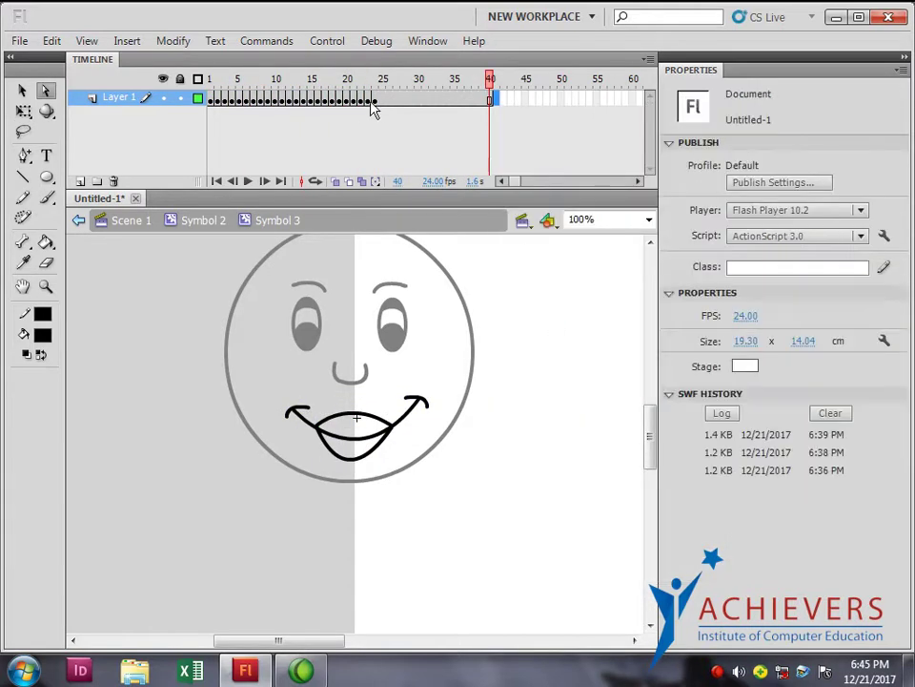
# Copy lip frames 1 to 24 and paste them at frame 41.
pyautogui.moveTo(377, 107); pyautogui.dragTo(212, 100)
pyautogui.rightClick(253, 101)
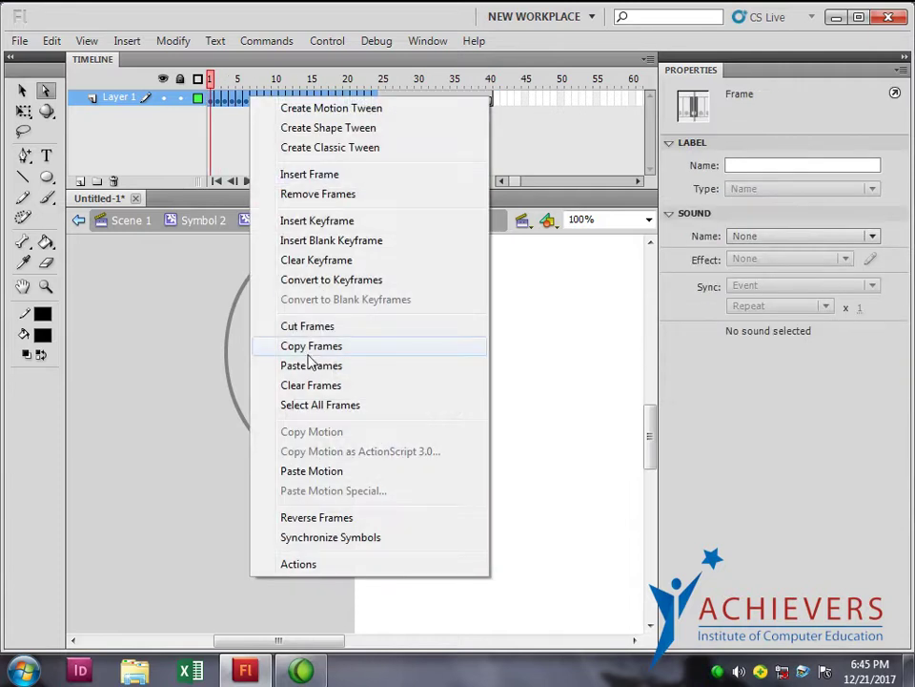
pyautogui.click(315, 347)
pyautogui.rightClick(492, 100)
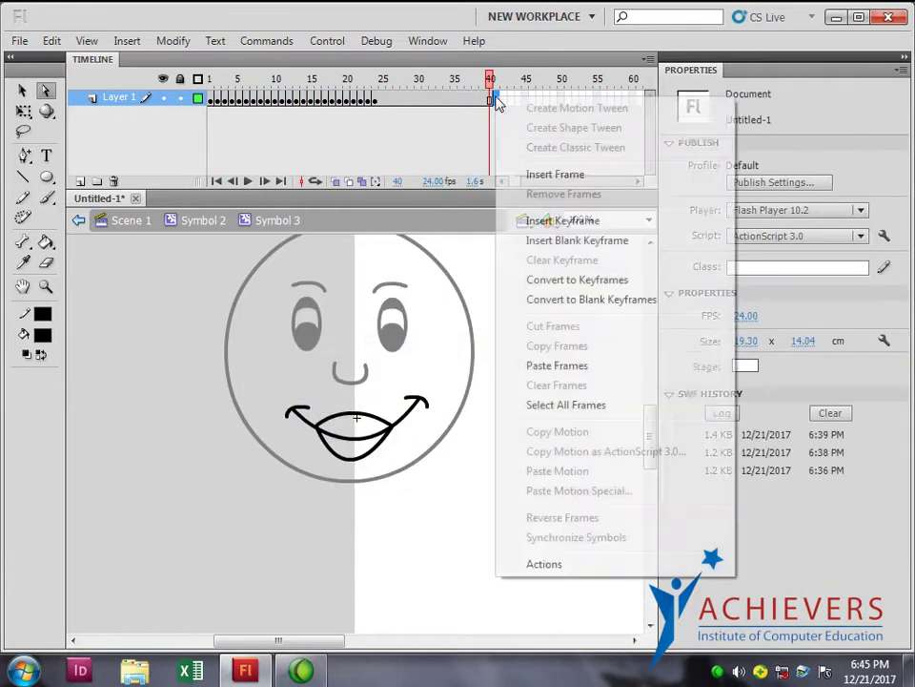
pyautogui.click(542, 368)
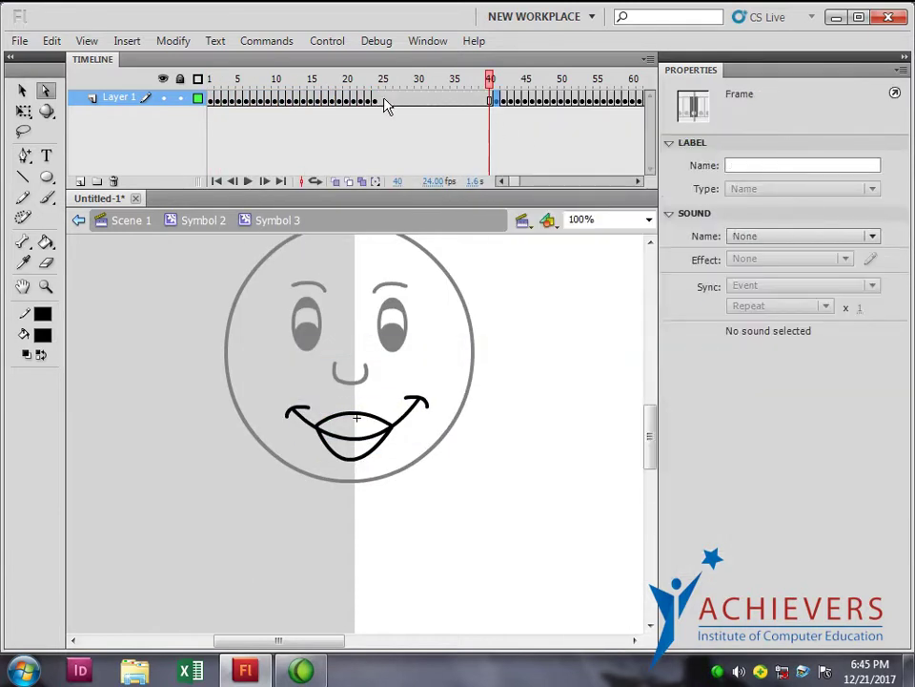
# Extend the last lip pose from frame 64 to frame 85.
pyautogui.click(640, 186)
pyautogui.click(640, 186)
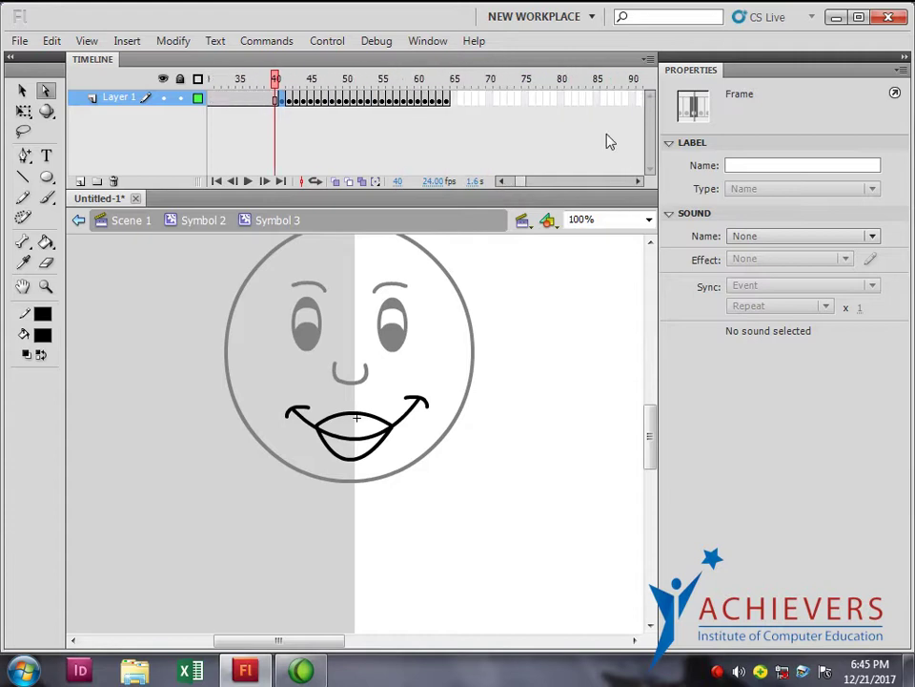
pyautogui.click(598, 100)
pyautogui.press('F5')
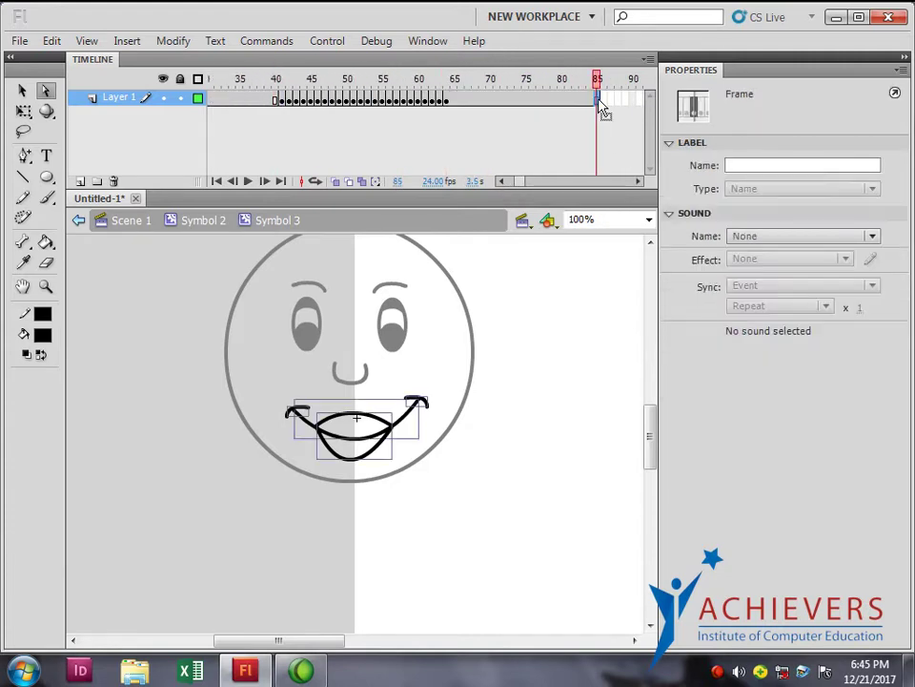
pyautogui.click(449, 108)
# Test the movie, close the preview and return to Scene 1.
pyautogui.hotkey('ctrl', 'Return')
pyautogui.click(683, 130)
pyautogui.click(131, 220)
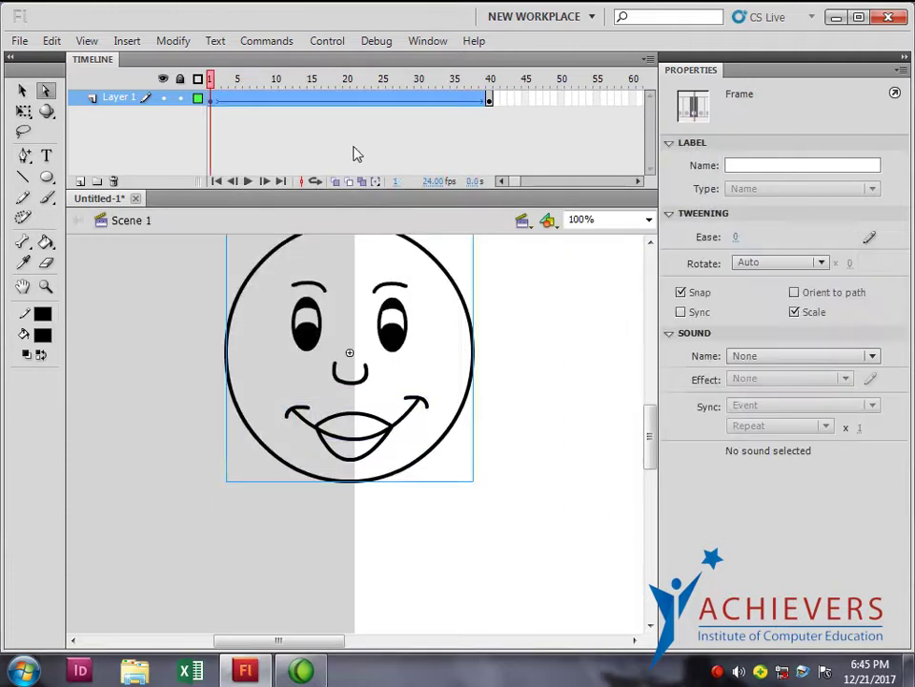
# Move the smiley at frame 40 of Scene 1 to the middle of the stage and preview the movie.
pyautogui.click(490, 97)
pyautogui.hotkey('ctrl', '-')
pyautogui.hotkey('ctrl', '-')
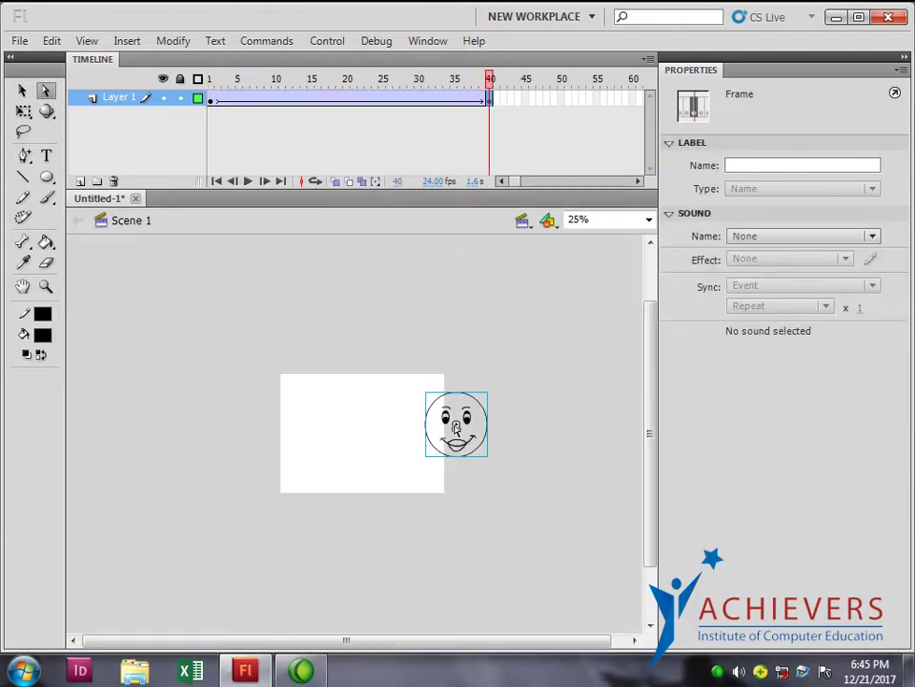
pyautogui.moveTo(458, 454); pyautogui.dragTo(367, 462)
pyautogui.hotkey('ctrl', 'Return')
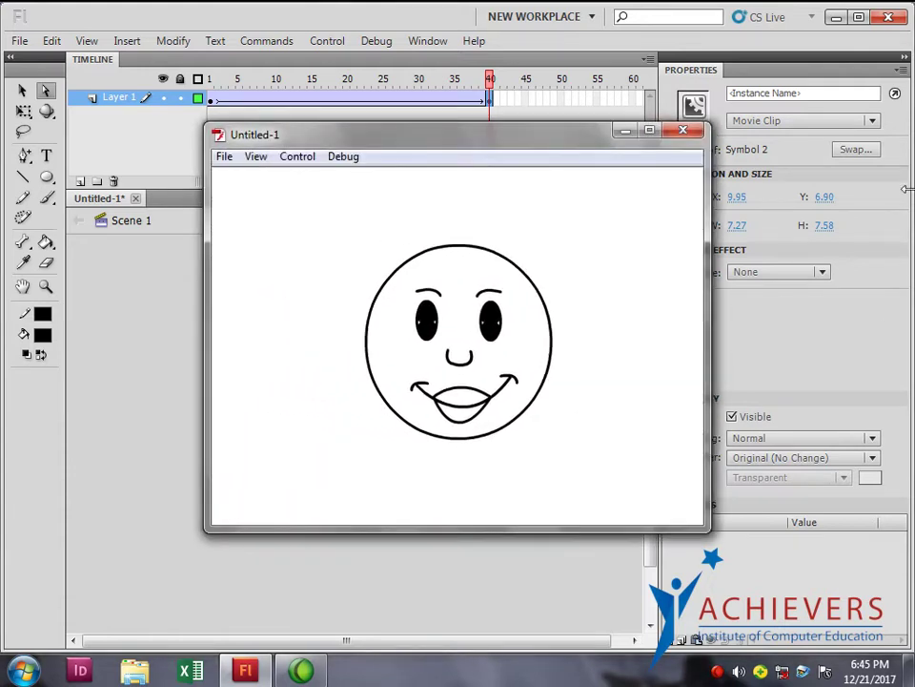
pyautogui.hotkey('ctrl', 'w')
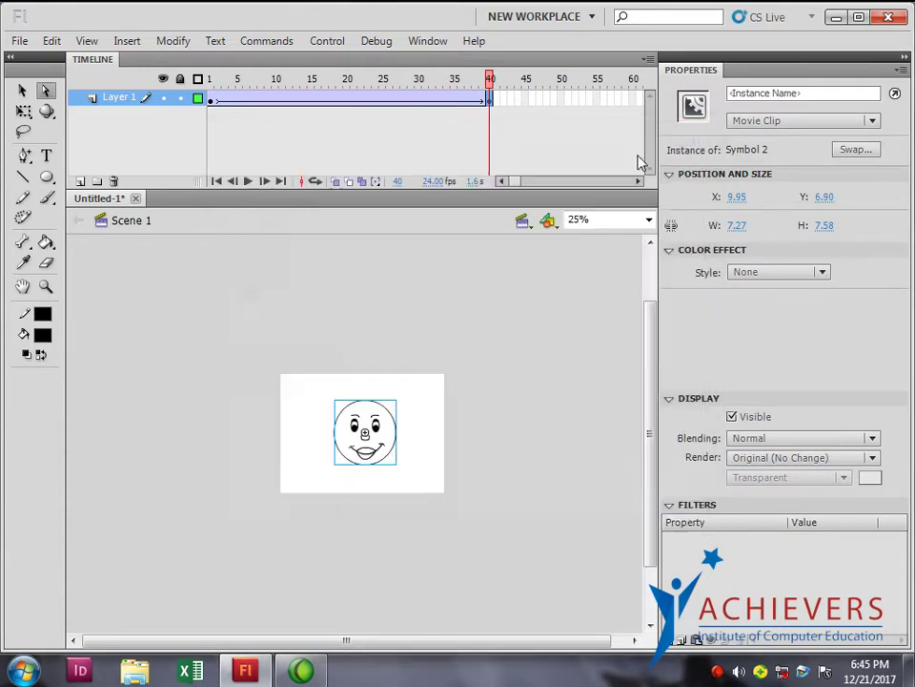
# Extend the smiley's final position in Scene 1 beyond frame 70 and test the movie.
pyautogui.click(636, 181)
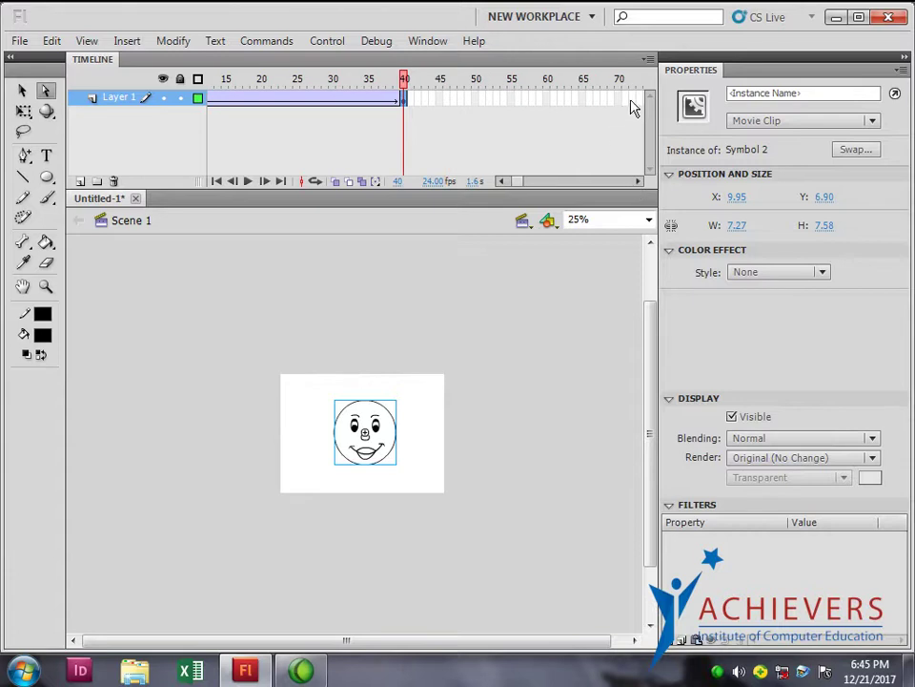
pyautogui.click(632, 98)
pyautogui.click(533, 99)
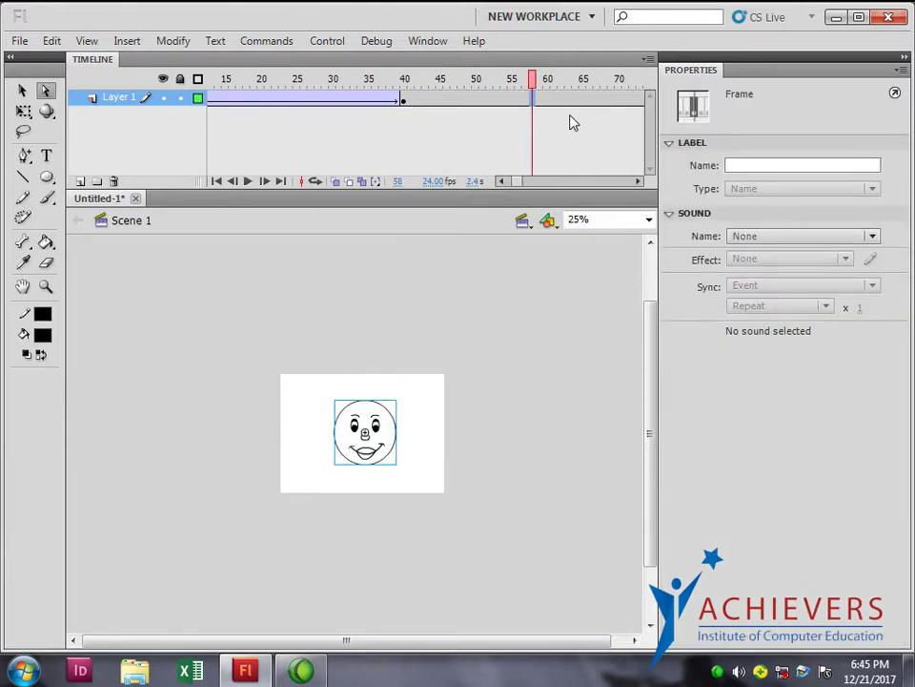
pyautogui.hotkey('ctrl', 'Return')
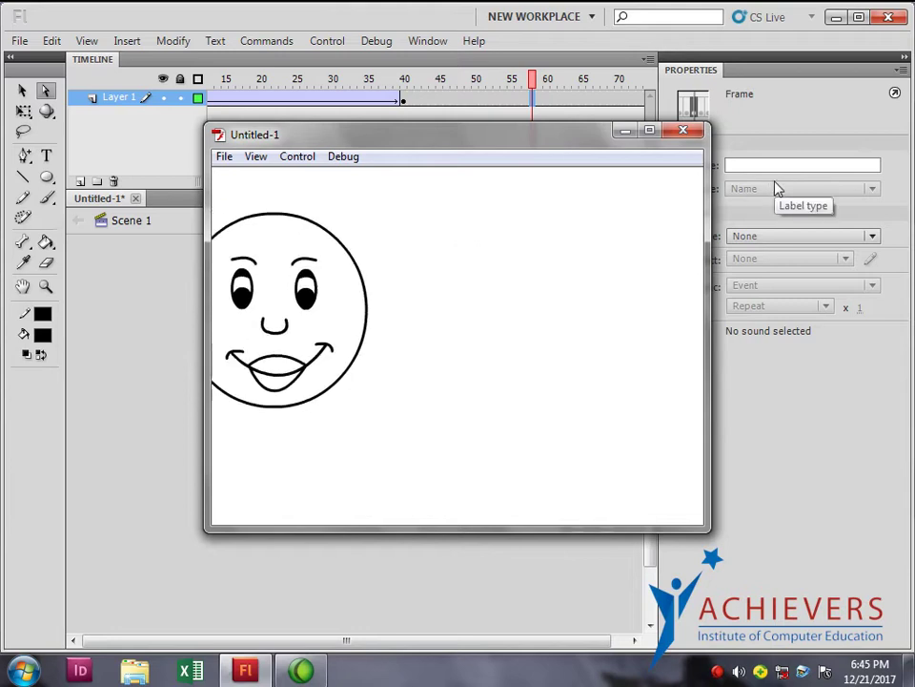
pyautogui.click(682, 131)
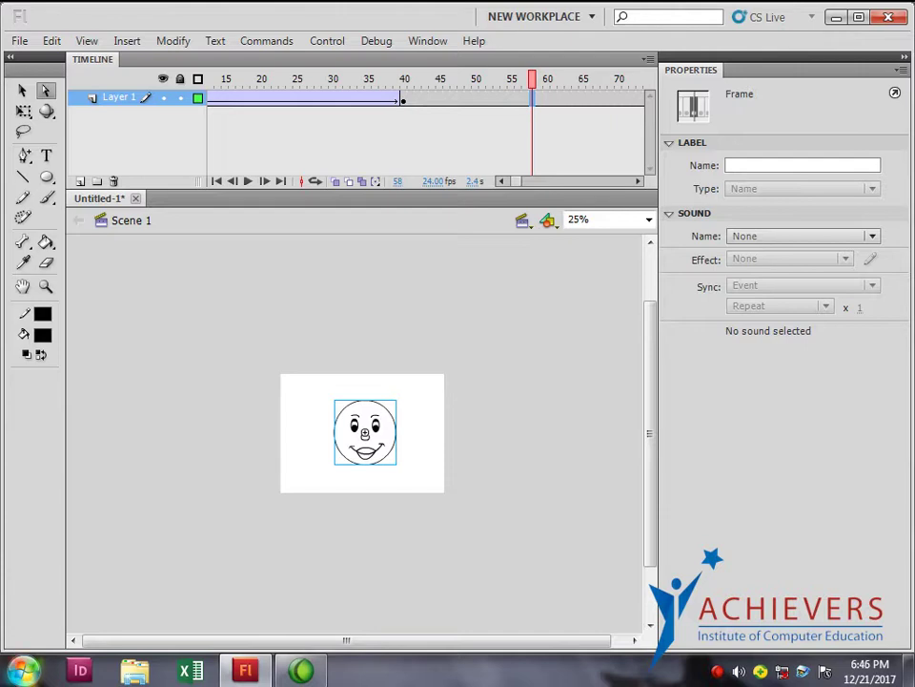
# Open the Windows Sound Recorder accessory to view its recording window, and close it again.
pyautogui.click(22, 671)
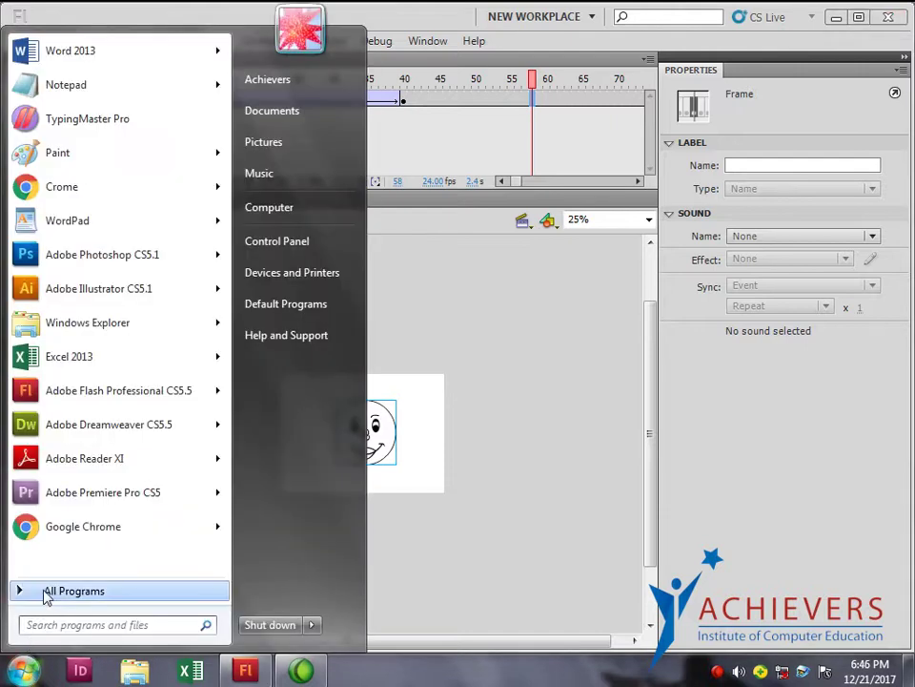
pyautogui.click(46, 592)
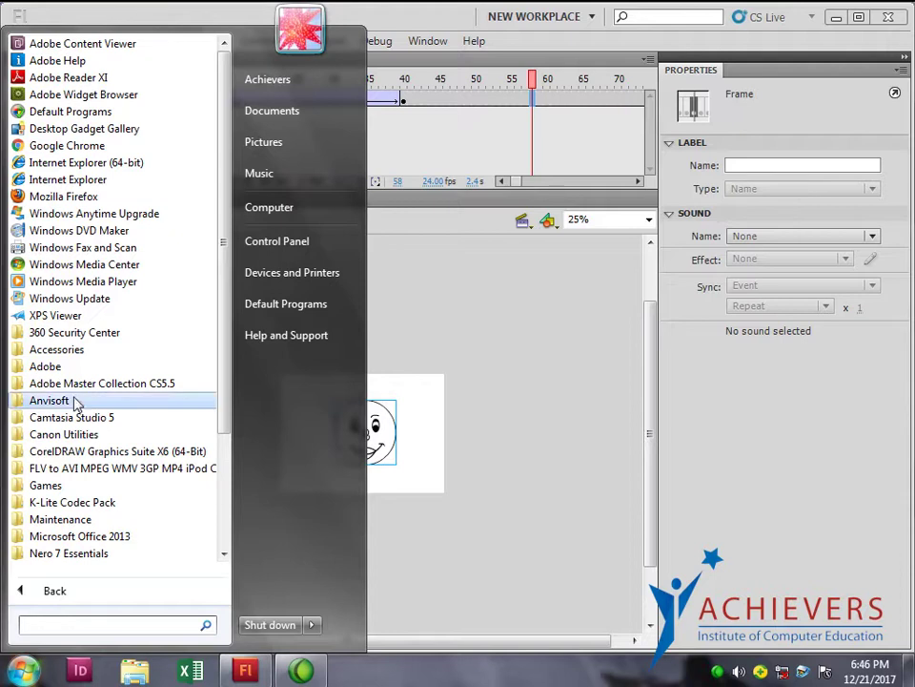
pyautogui.click(53, 350)
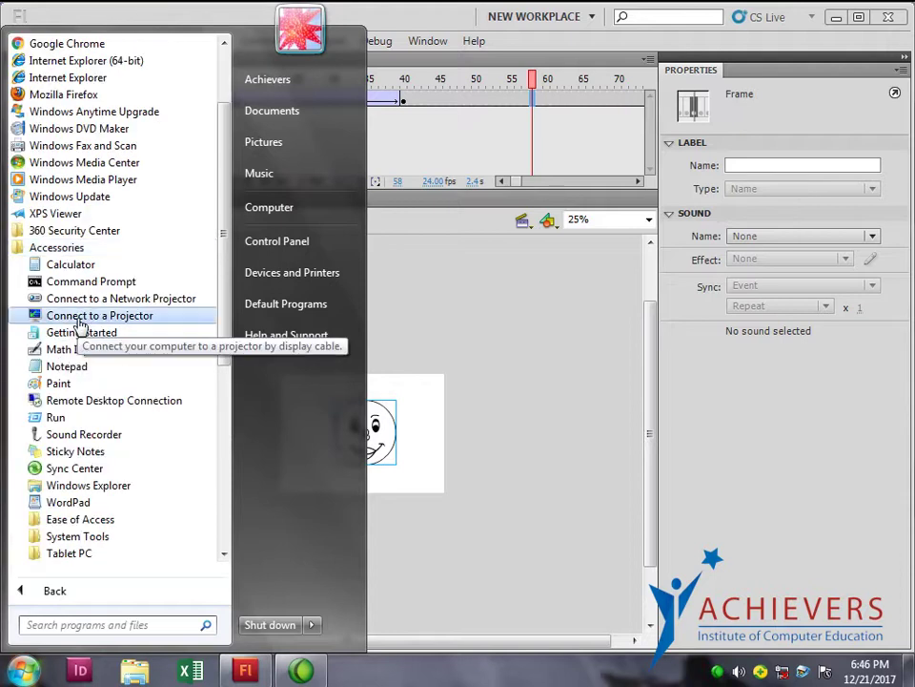
pyautogui.click(55, 436)
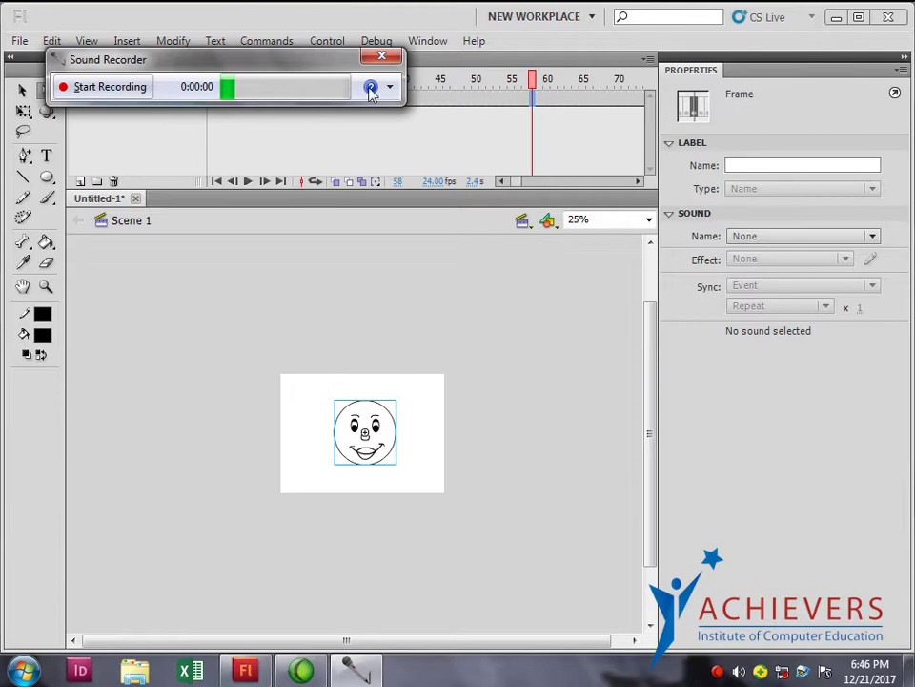
pyautogui.click(381, 57)
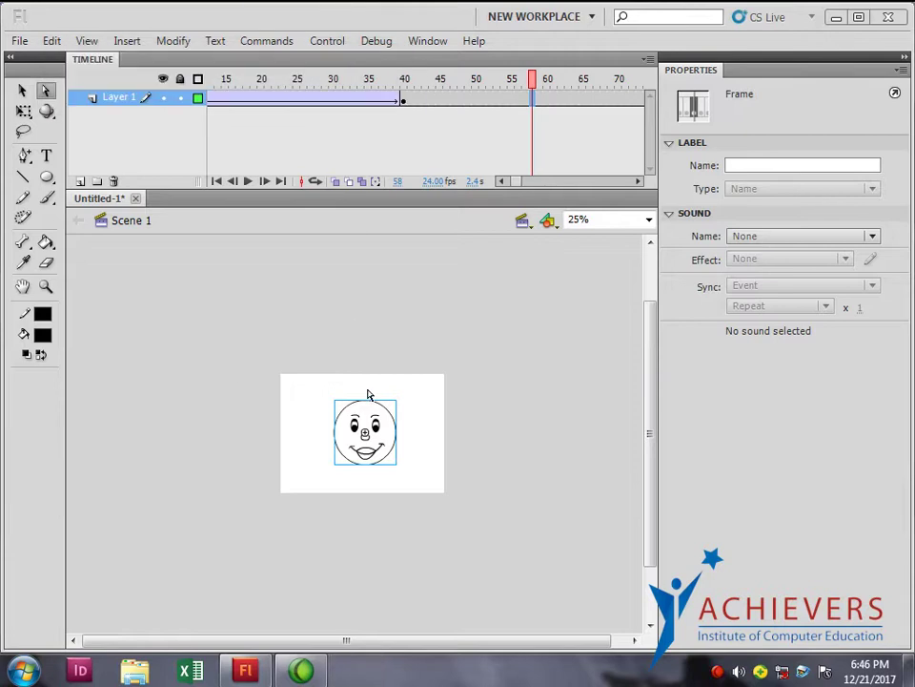
# Start importing a file into the library of the Flash document.
pyautogui.click(19, 41)
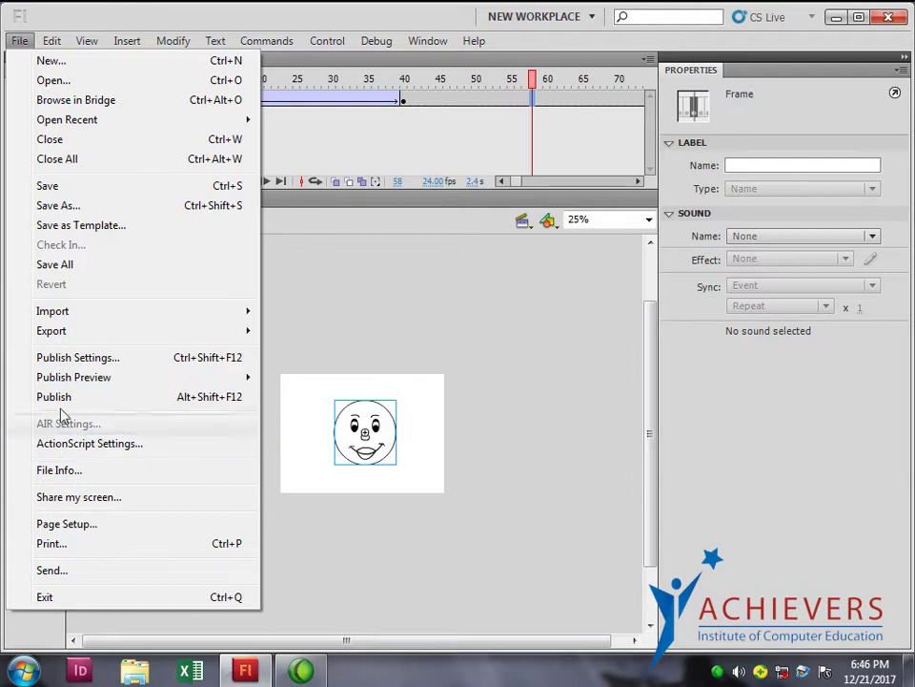
pyautogui.moveTo(41, 311)
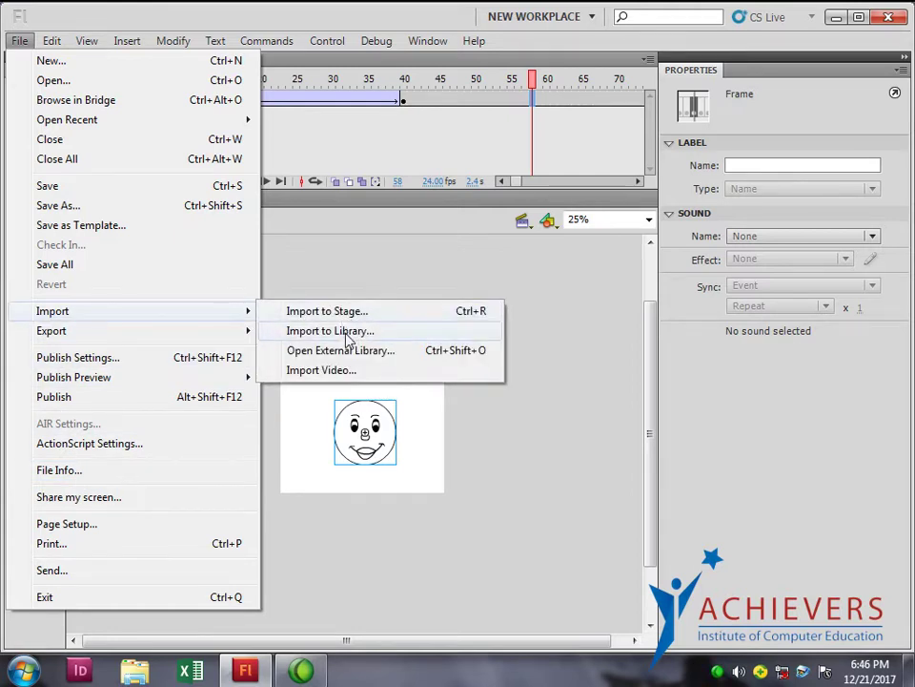
pyautogui.click(330, 331)
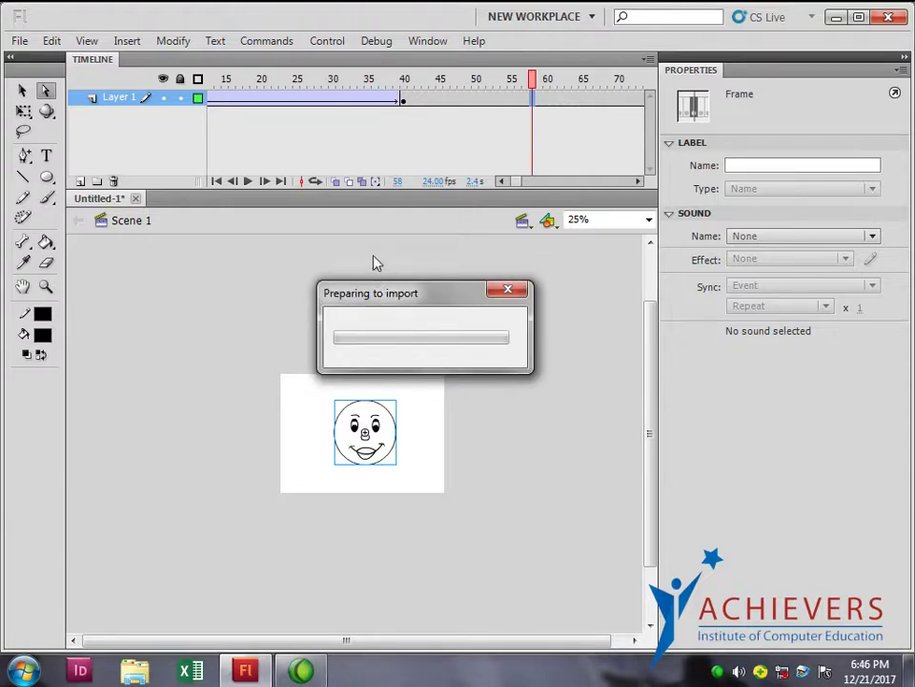
# Switch to Windows Explorer and search the whole computer for mp3 files.
pyautogui.press('super')
pyautogui.click(247, 209)
pyautogui.click(477, 36)
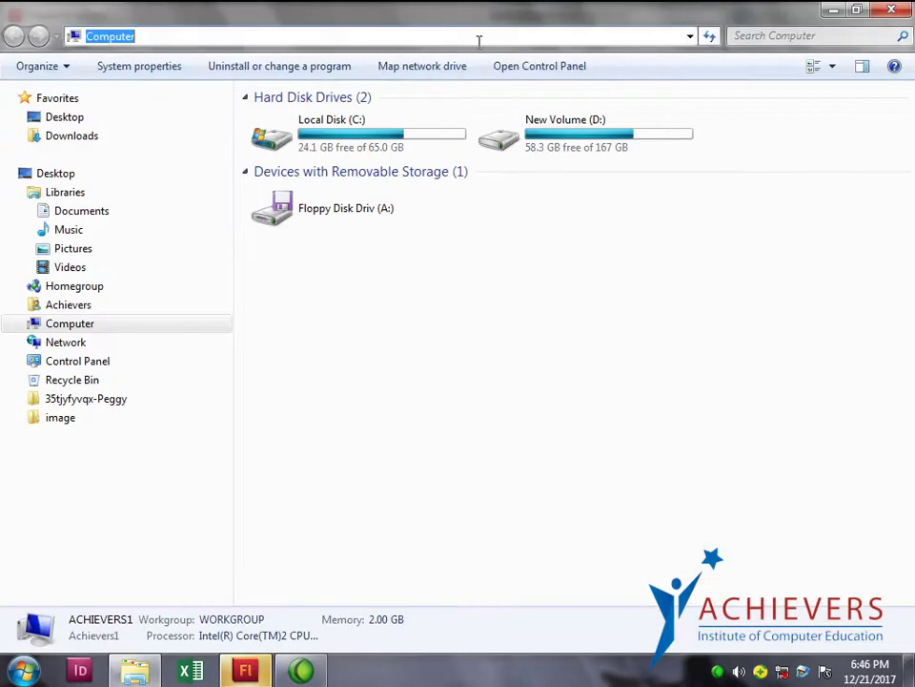
pyautogui.click(796, 34)
pyautogui.write('mp')
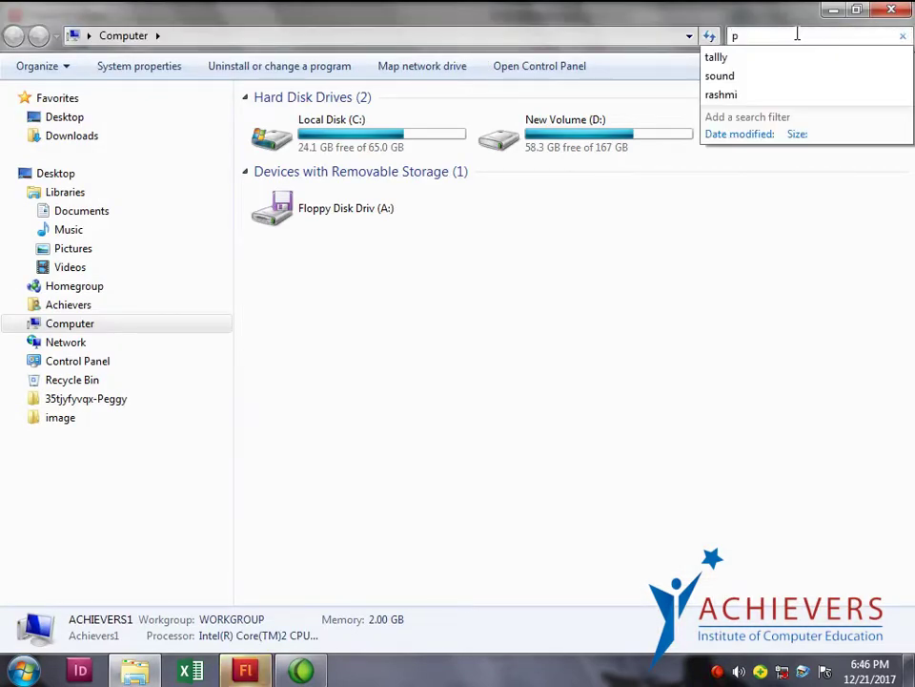
pyautogui.write('3')
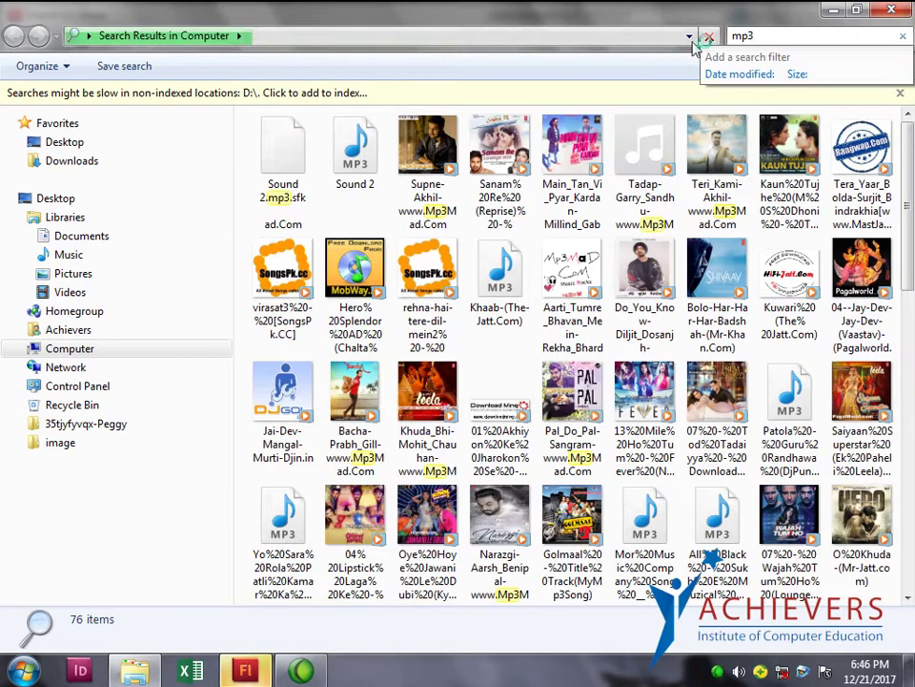
# Replace the computer search with "recording" and go back to the search window after checking the import dialog.
pyautogui.press('BackSpace')
pyautogui.press('BackSpace')
pyautogui.press('BackSpace')
pyautogui.write('re')
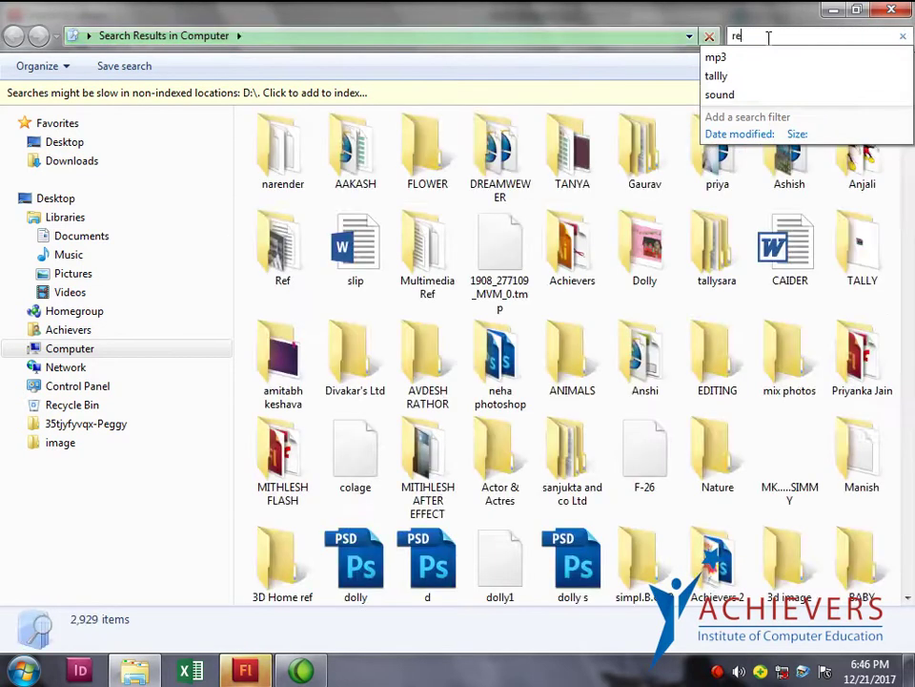
pyautogui.write('cording')
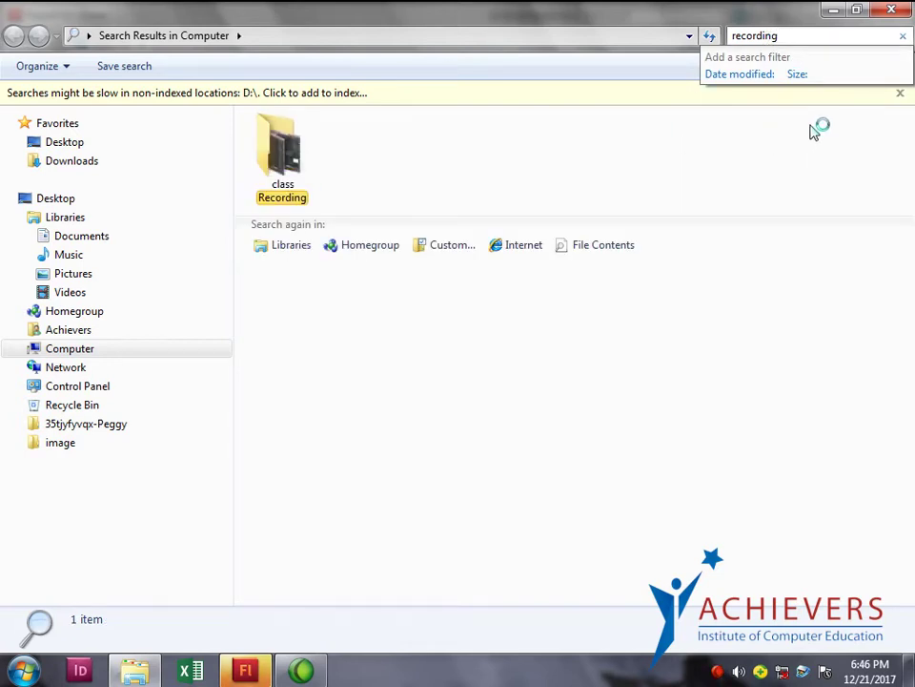
pyautogui.click(830, 11)
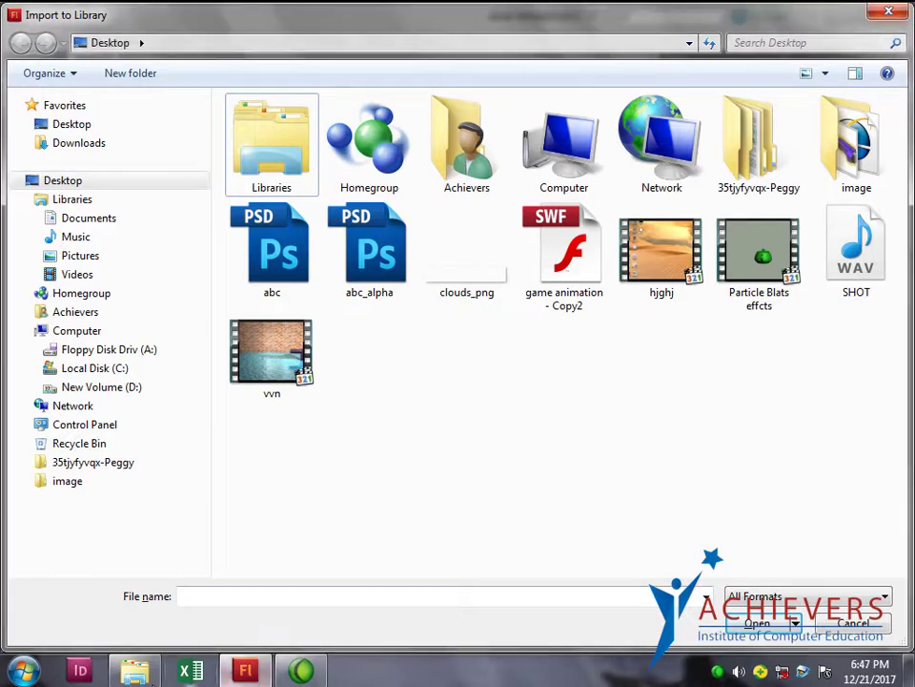
pyautogui.click(250, 672)
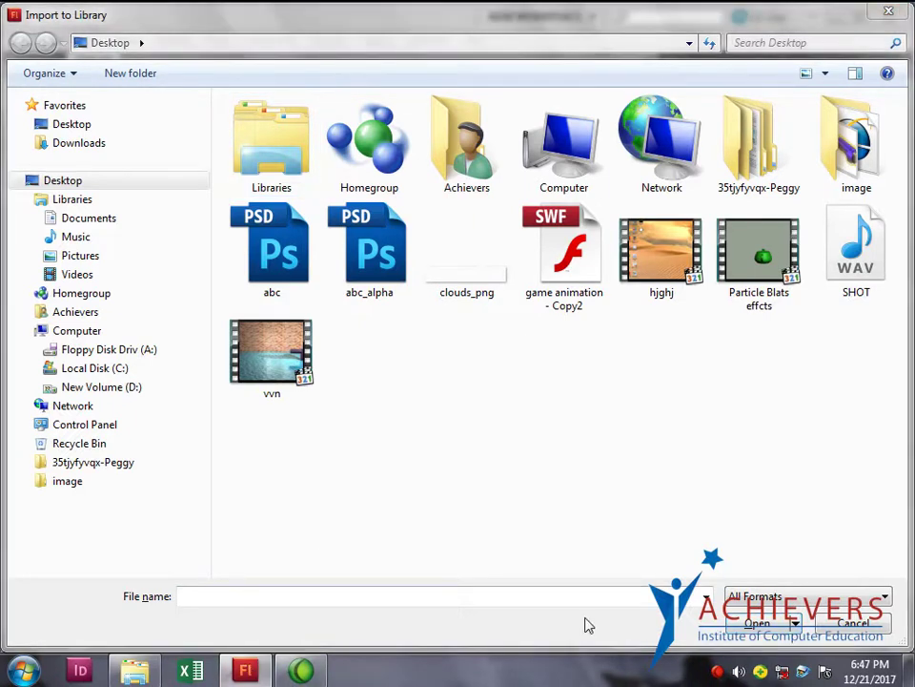
pyautogui.click(134, 672)
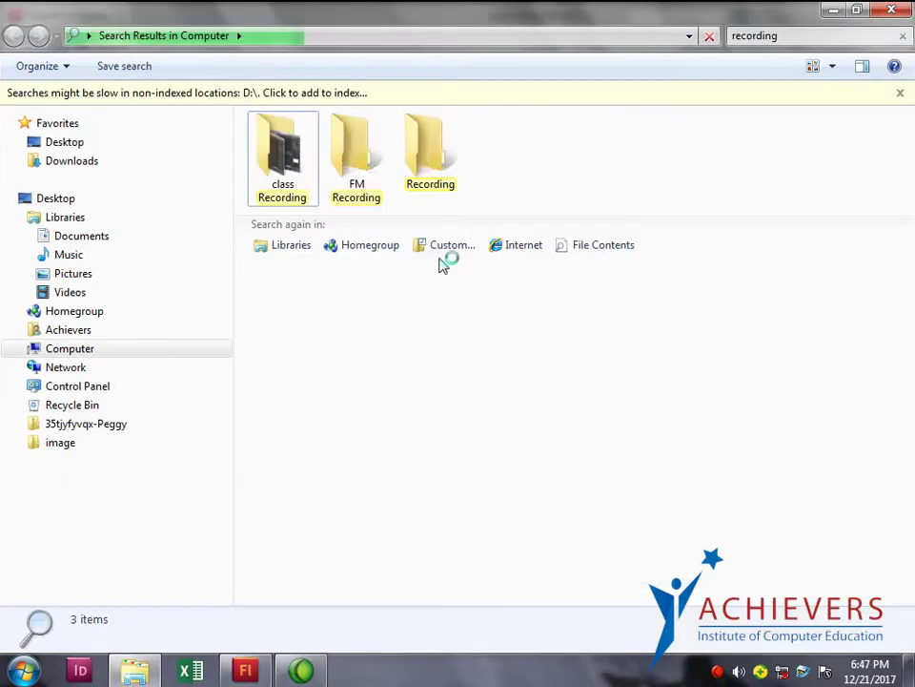
# Open the Recording folder, play the uk clip, skip ahead in it and close the player.
pyautogui.doubleClick(437, 148)
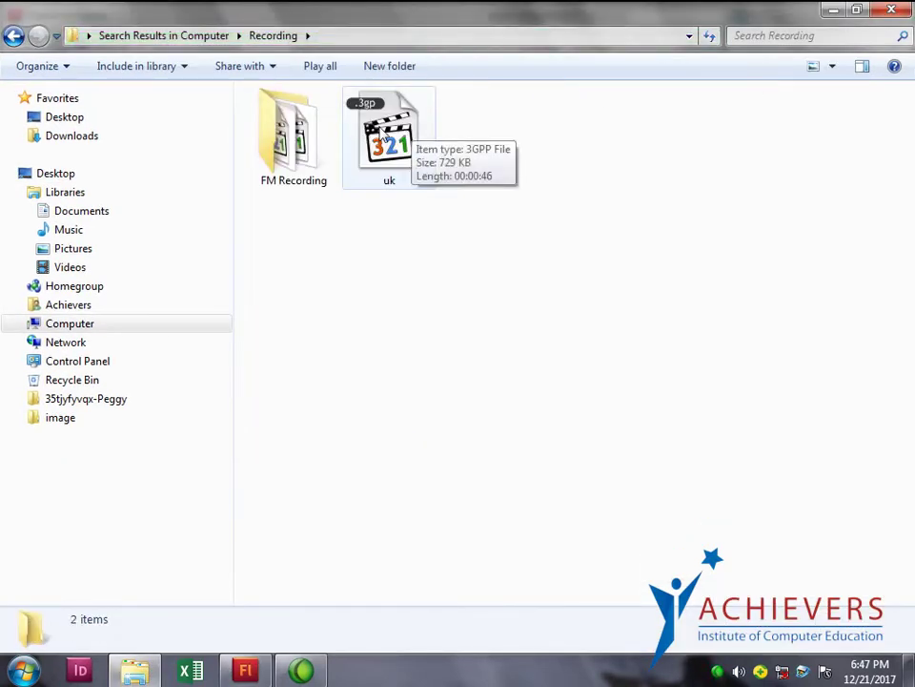
pyautogui.click(384, 134)
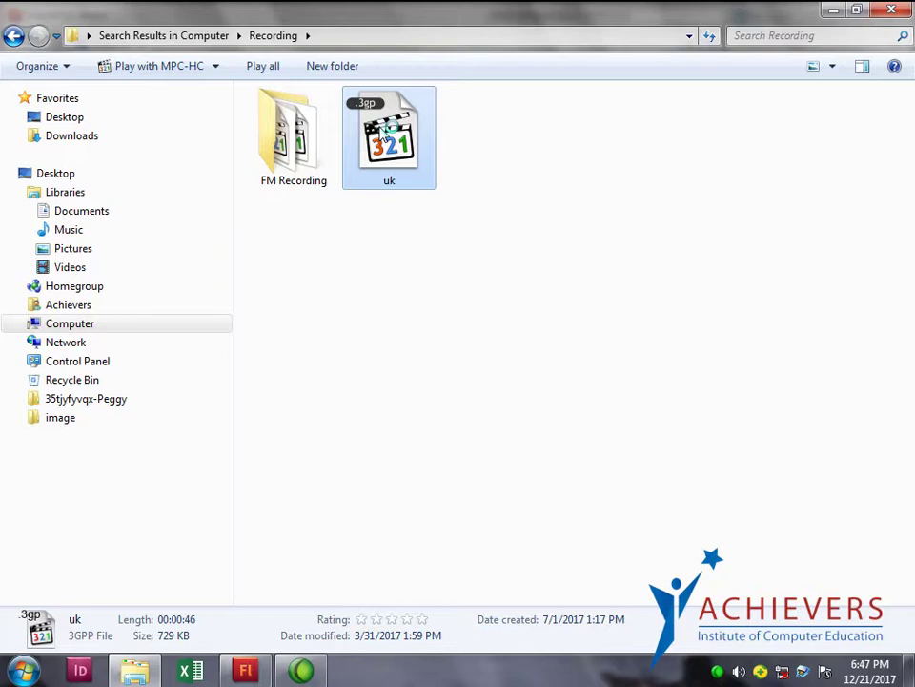
pyautogui.doubleClick(384, 134)
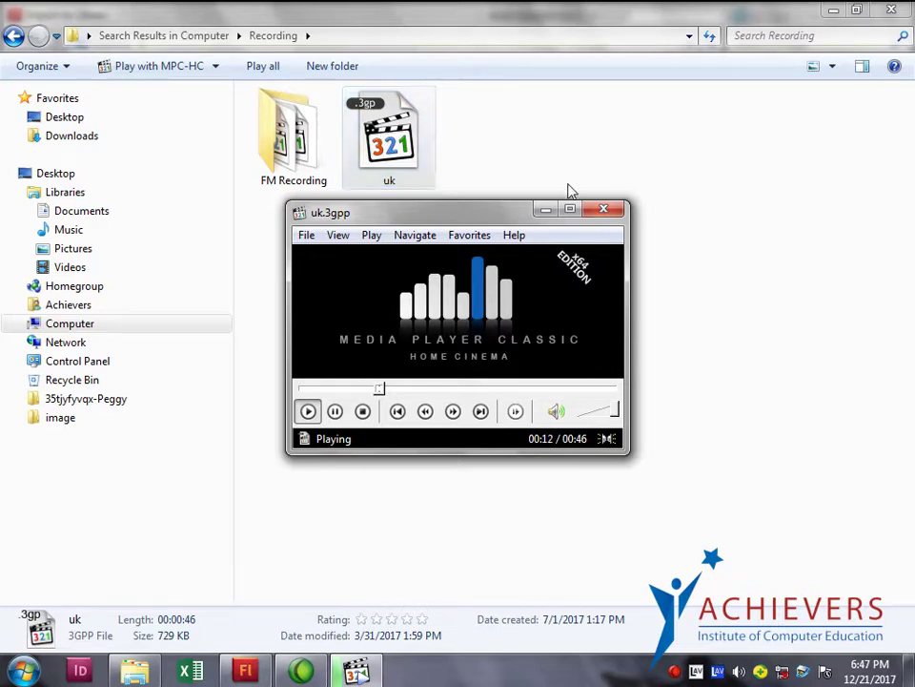
pyautogui.click(492, 389)
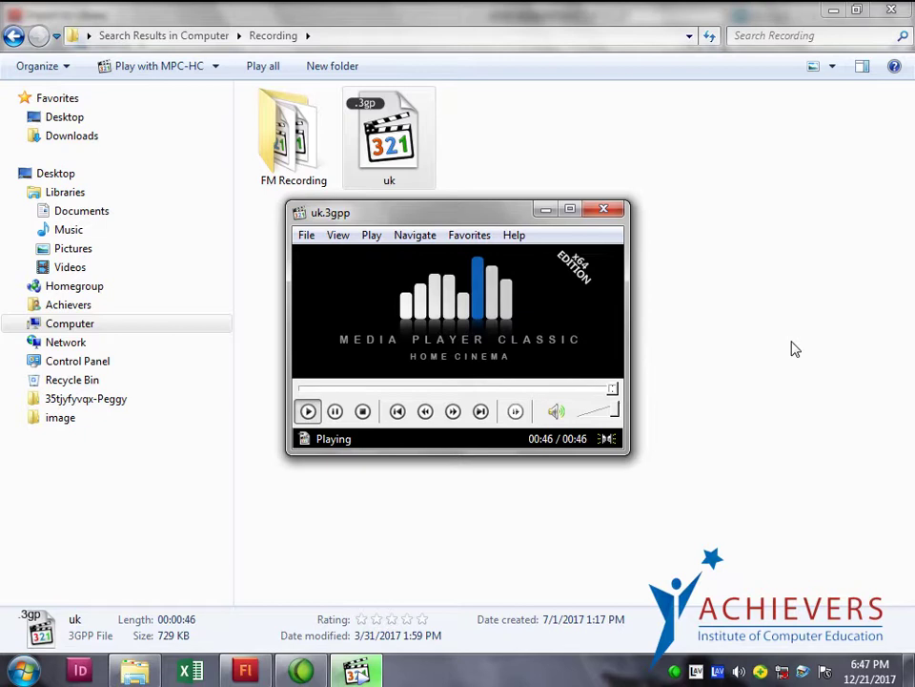
pyautogui.click(604, 208)
# Open the FM Recording folder, play its 3gp clips to preview them and close the player.
pyautogui.doubleClick(291, 157)
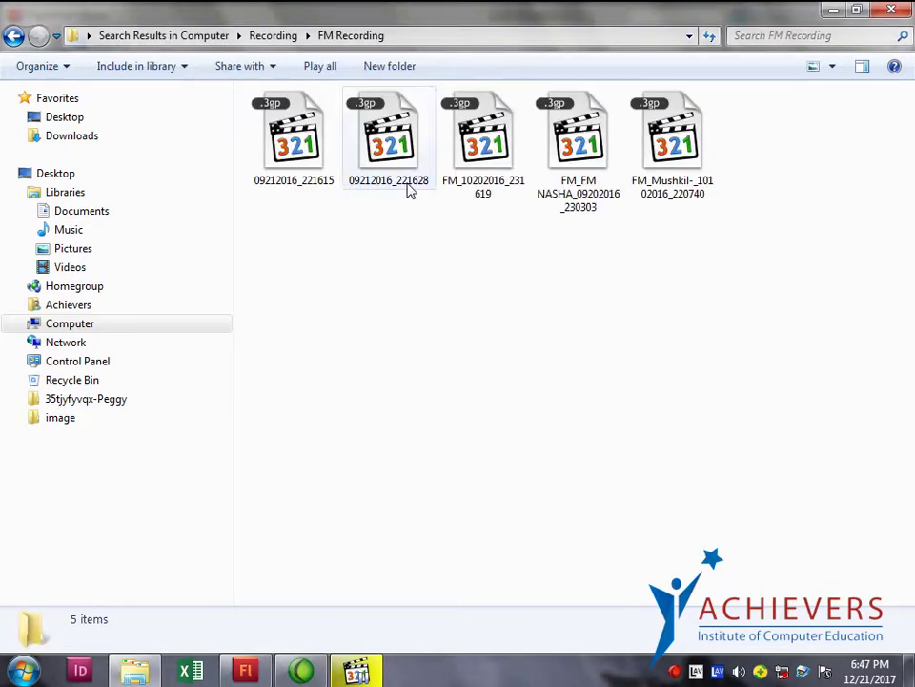
pyautogui.moveTo(376, 143)
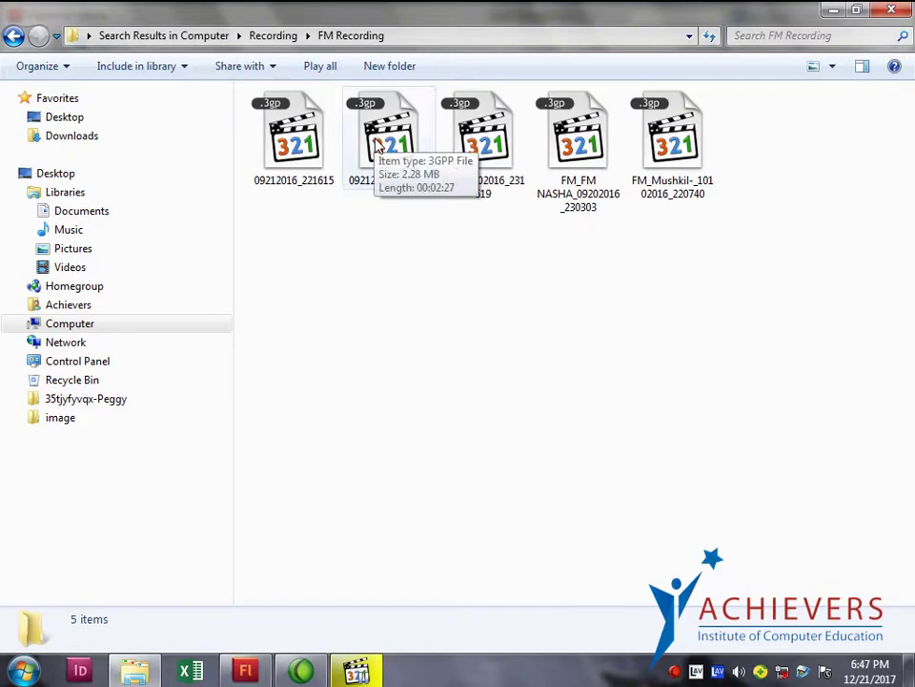
pyautogui.doubleClick(301, 153)
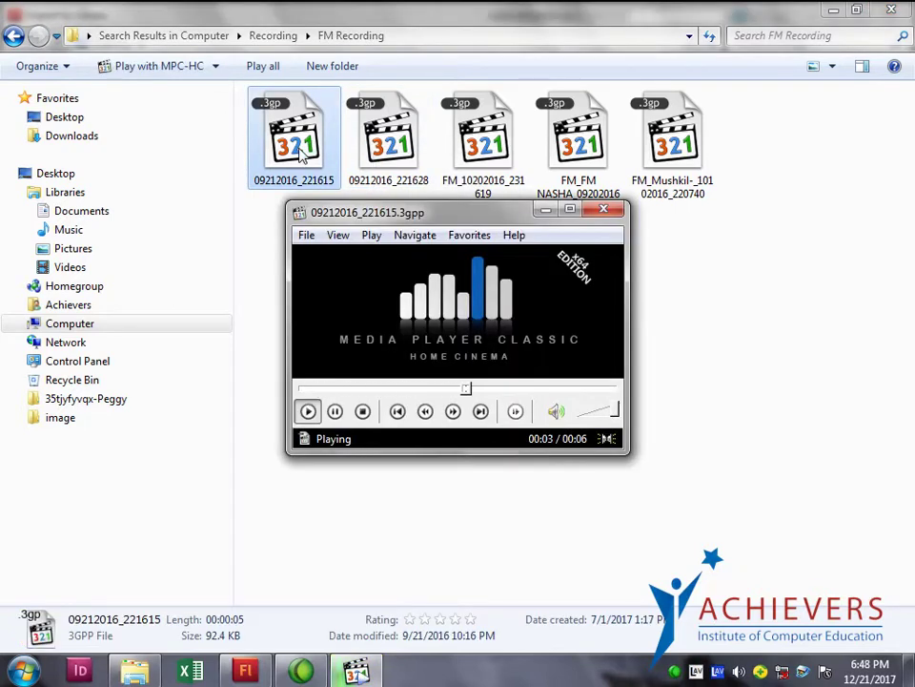
pyautogui.doubleClick(412, 173)
pyautogui.moveTo(486, 164); pyautogui.dragTo(482, 310)
pyautogui.moveTo(605, 178); pyautogui.dragTo(534, 310)
pyautogui.doubleClick(674, 148)
pyautogui.click(604, 213)
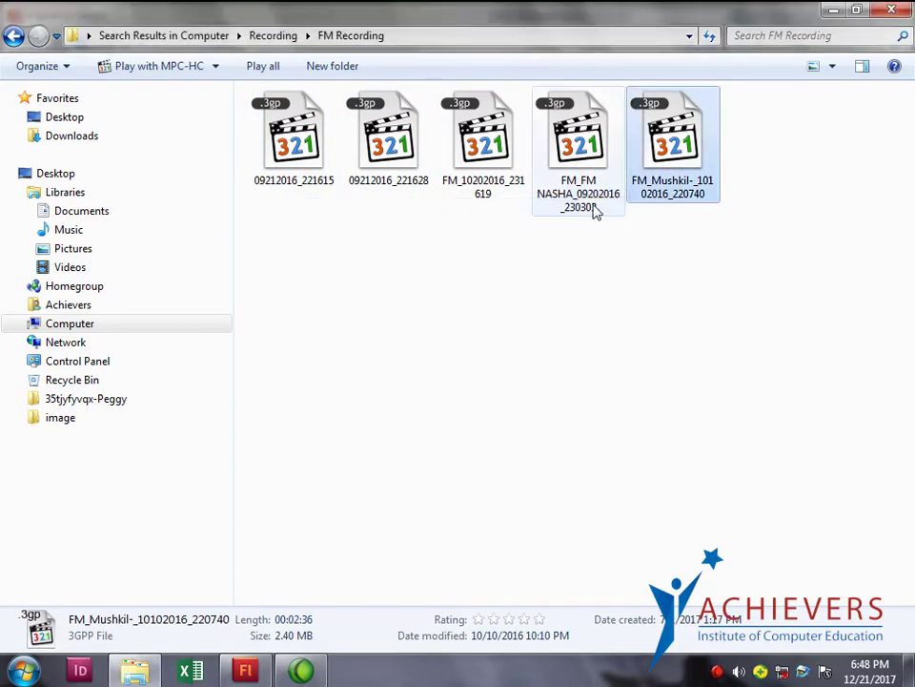
# Return to the computer search results, search for mp3 and check the details of the Sound 2 file.
pyautogui.click(13, 36)
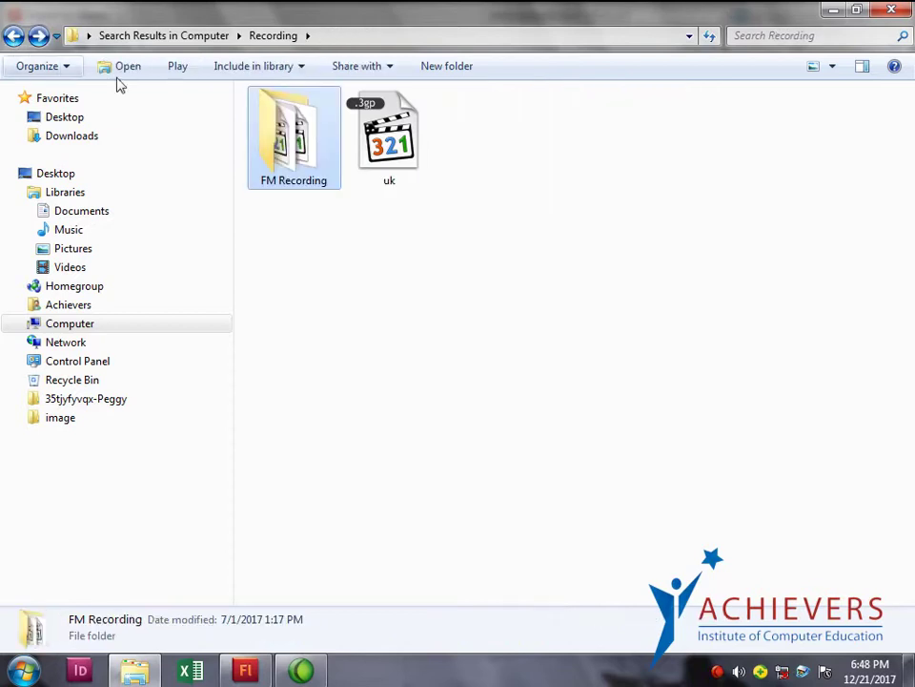
pyautogui.click(210, 36)
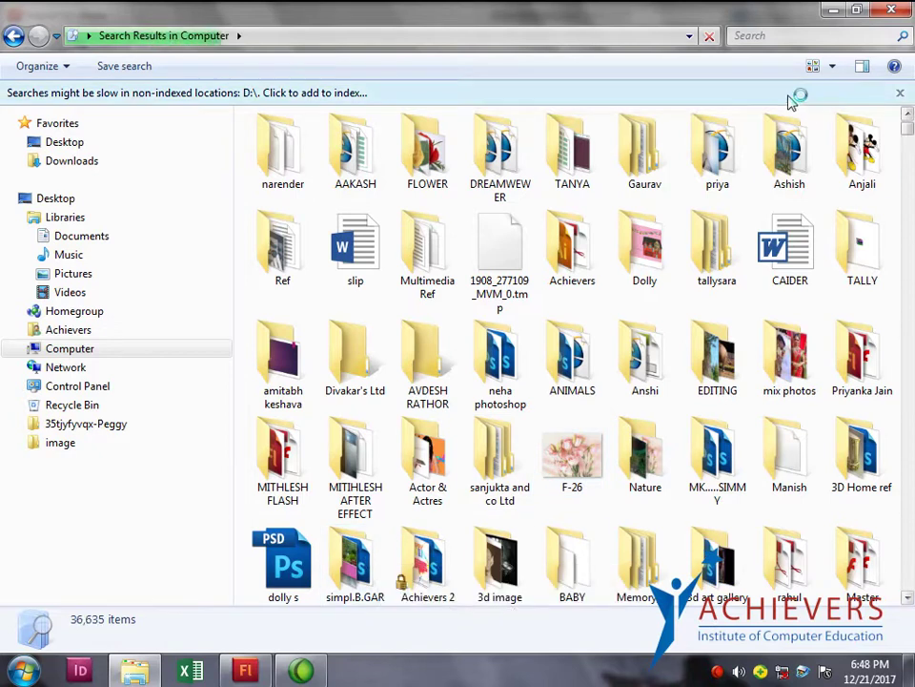
pyautogui.click(763, 35)
pyautogui.write('mp3')
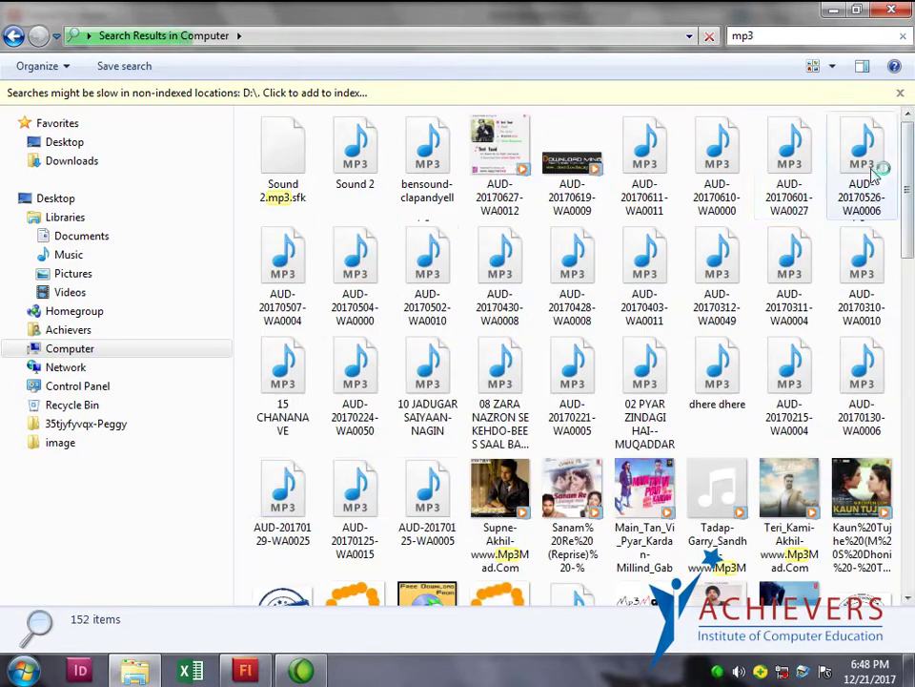
pyautogui.click(345, 153)
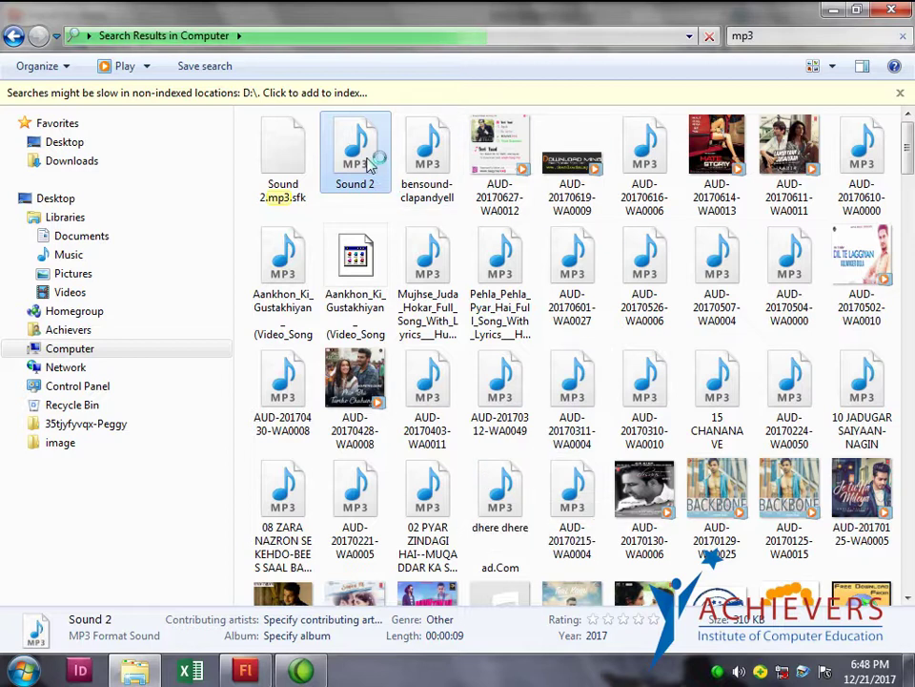
pyautogui.moveTo(374, 168)
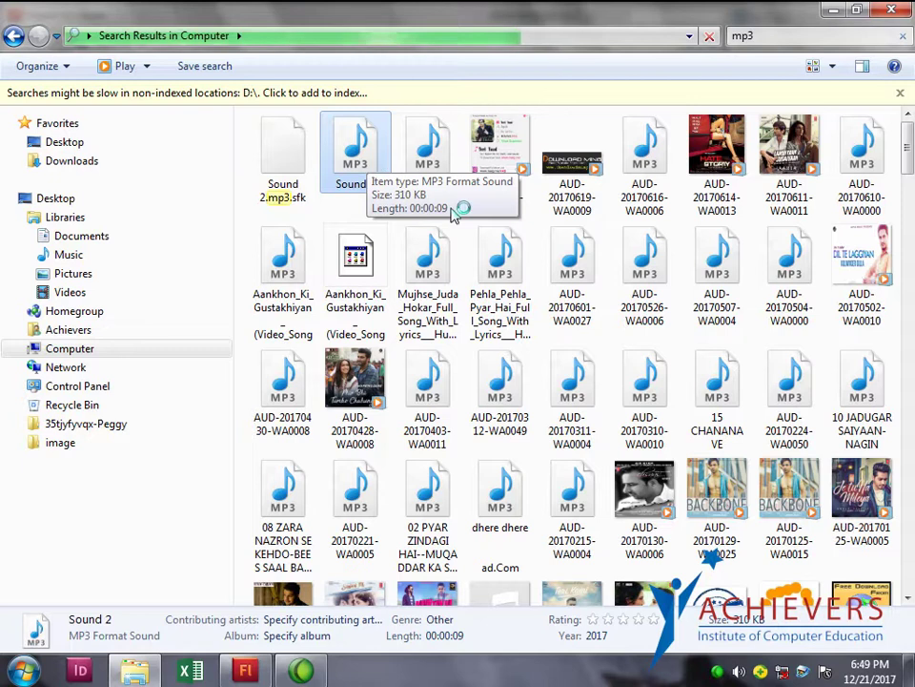
# Return to Flash's import dialog and import Song-TakeMeOutToTheBallGame from the sounds folder in D:\Multimedia Ref into the library.
pyautogui.click(832, 11)
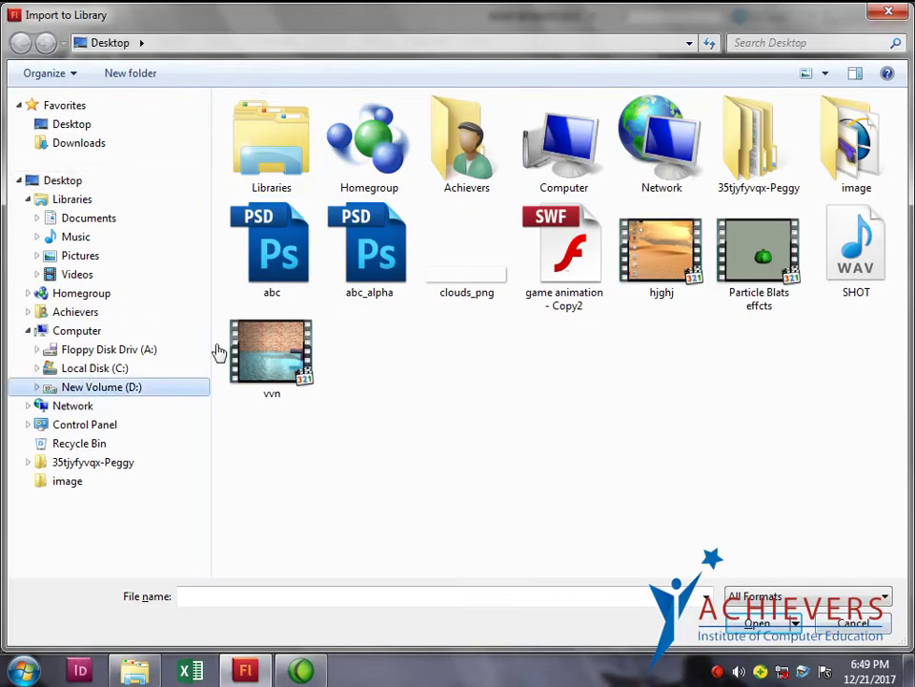
pyautogui.click(111, 387)
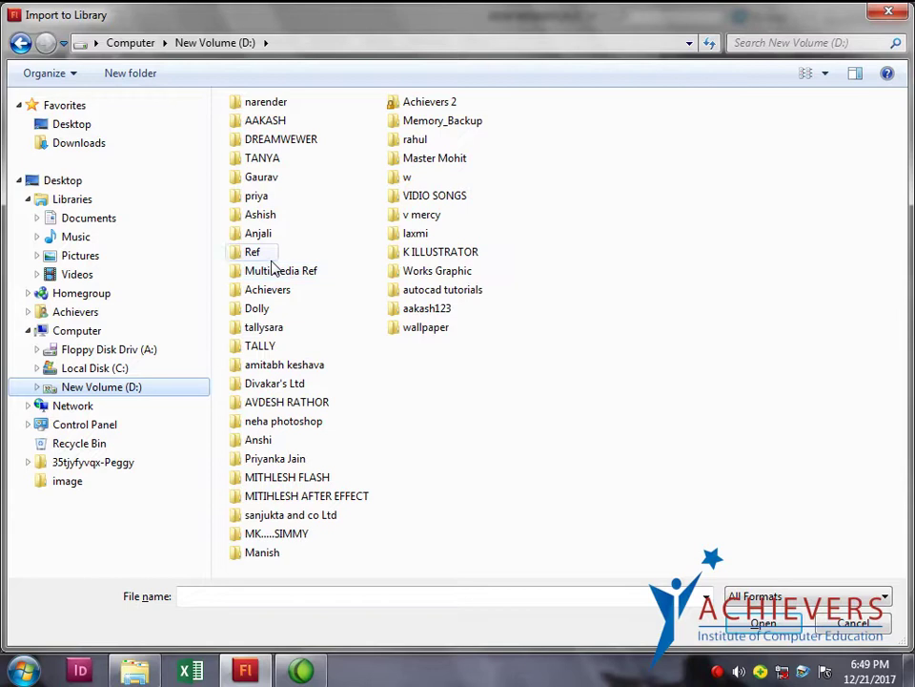
pyautogui.doubleClick(276, 271)
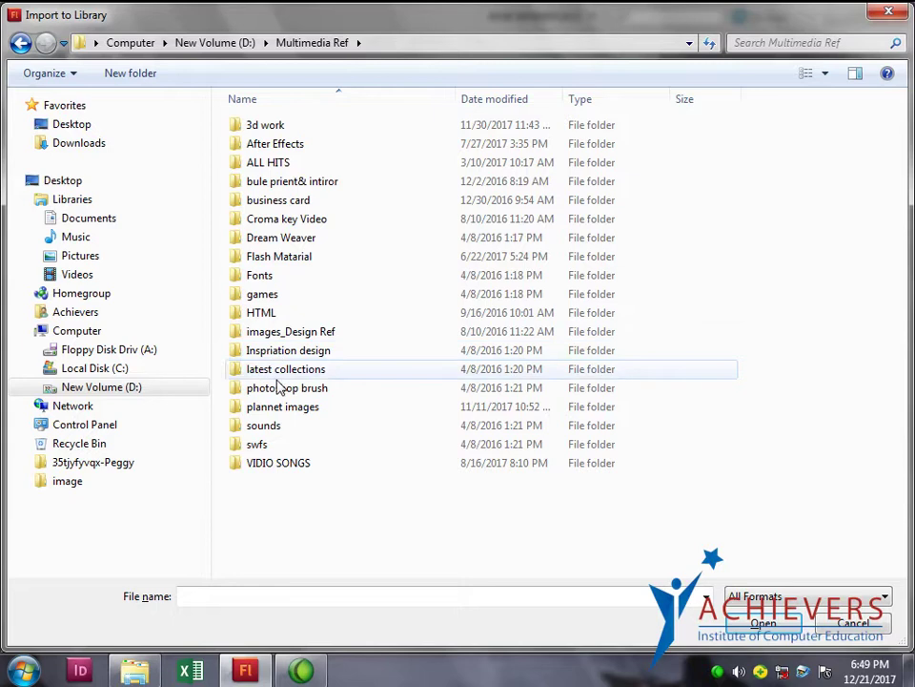
pyautogui.click(272, 425)
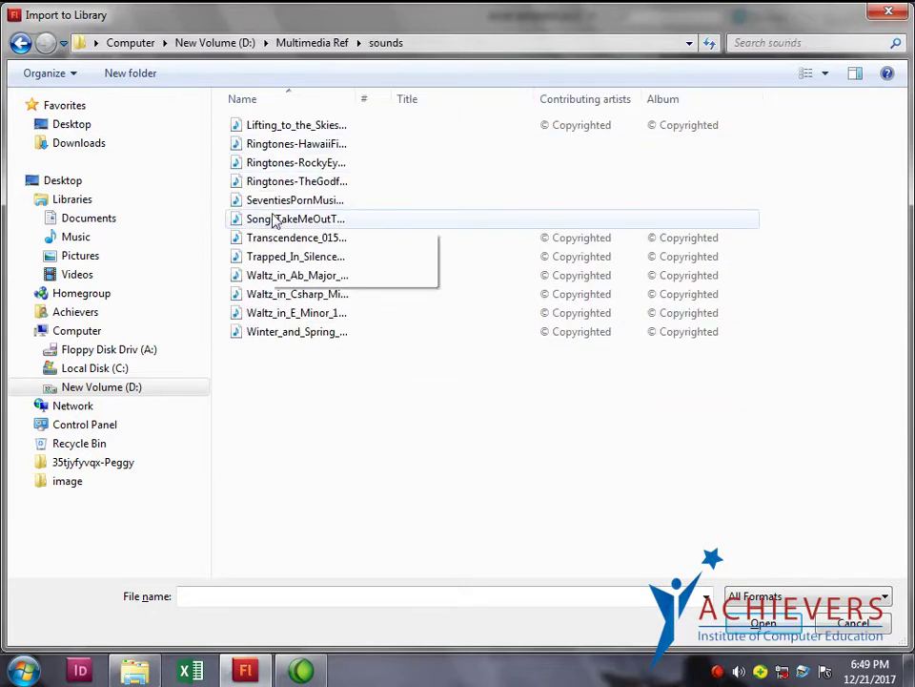
pyautogui.click(279, 181)
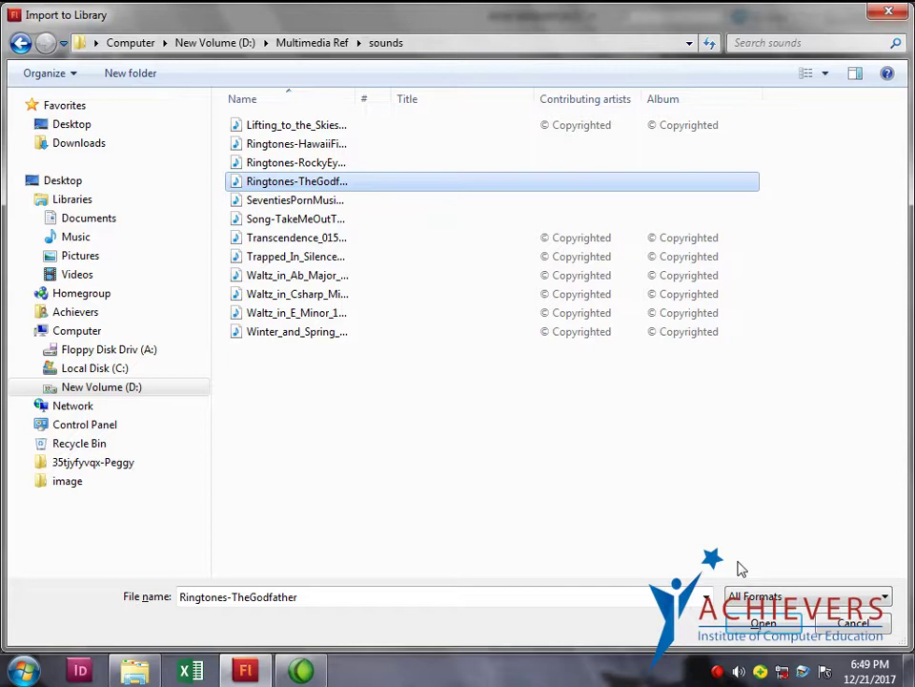
pyautogui.click(283, 219)
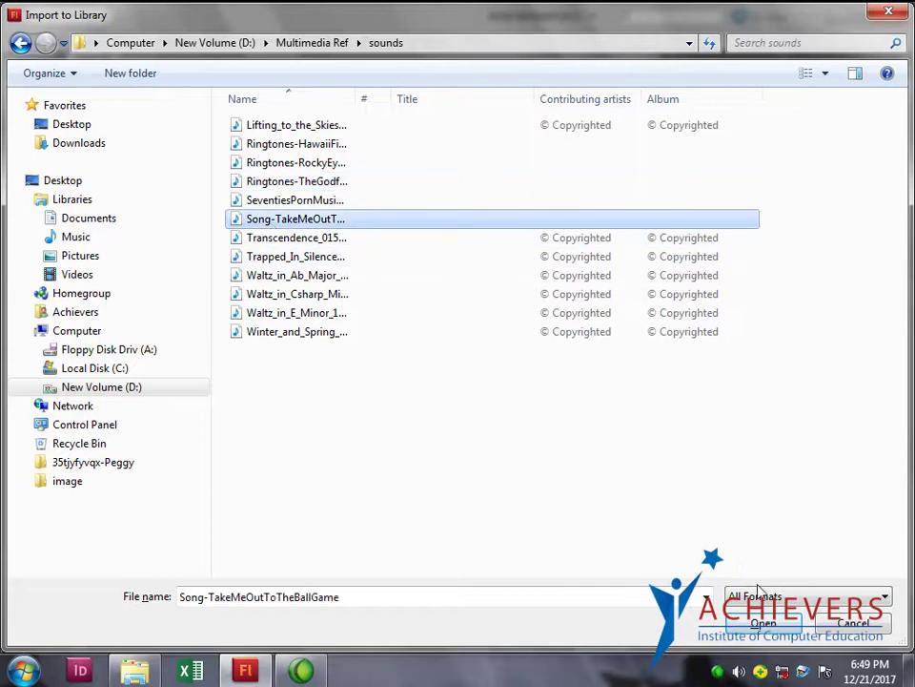
pyautogui.click(768, 624)
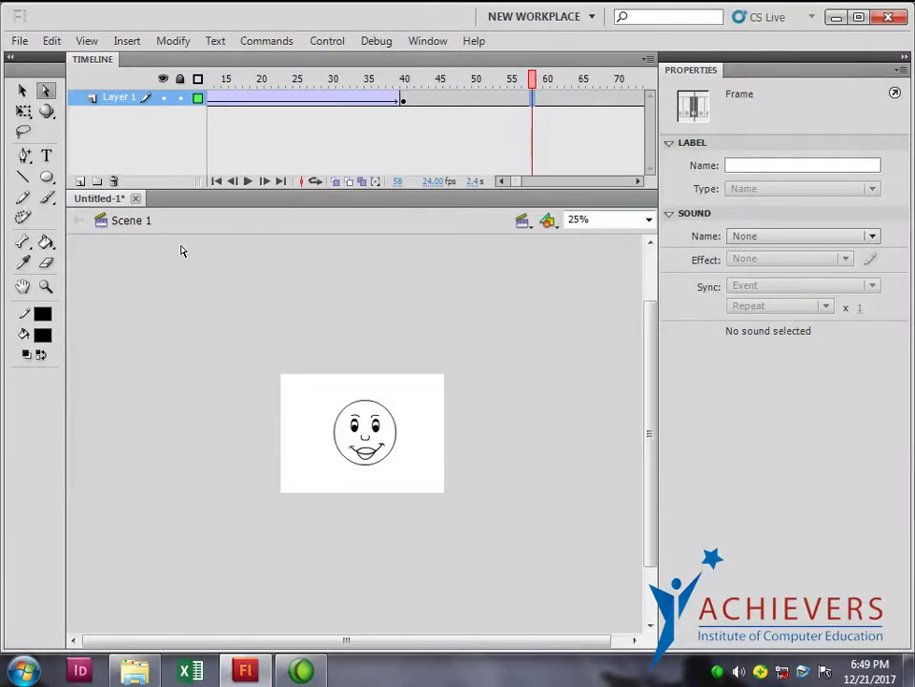
# Check the imported song's waveform in the document library and close the library.
pyautogui.hotkey('ctrl', 'l')
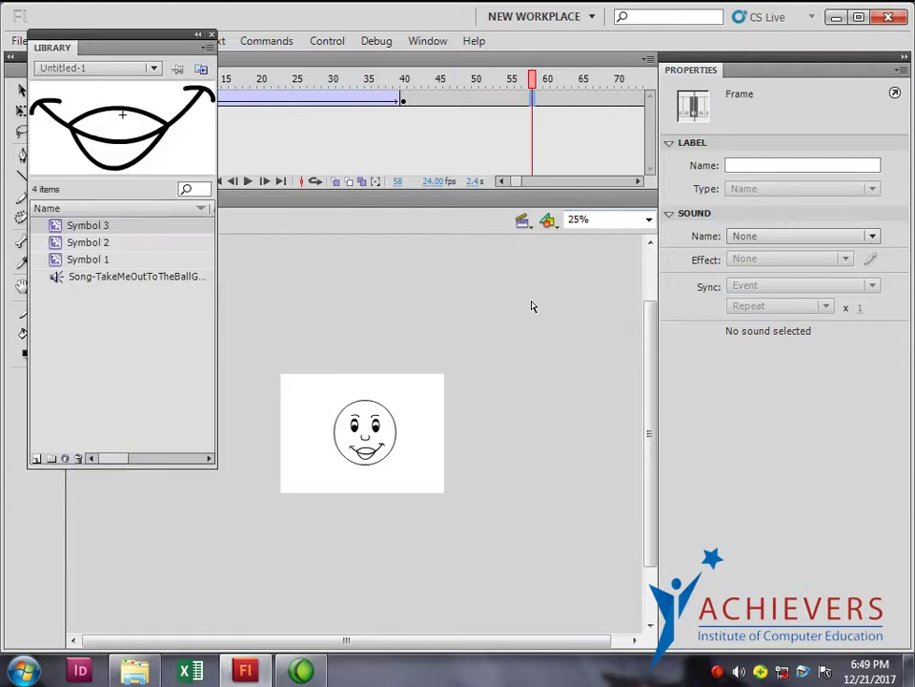
pyautogui.click(81, 277)
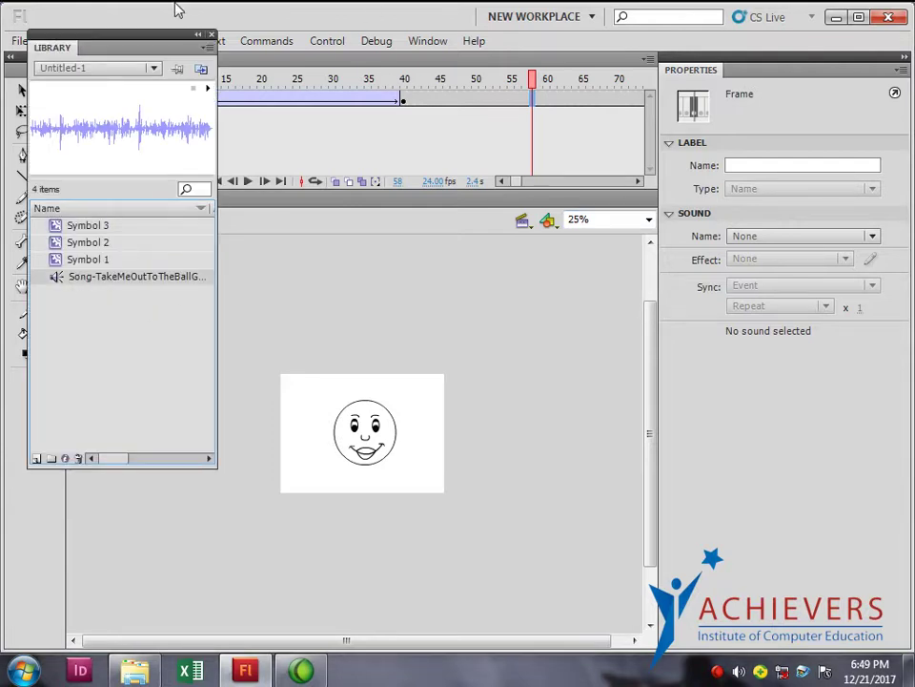
pyautogui.click(211, 36)
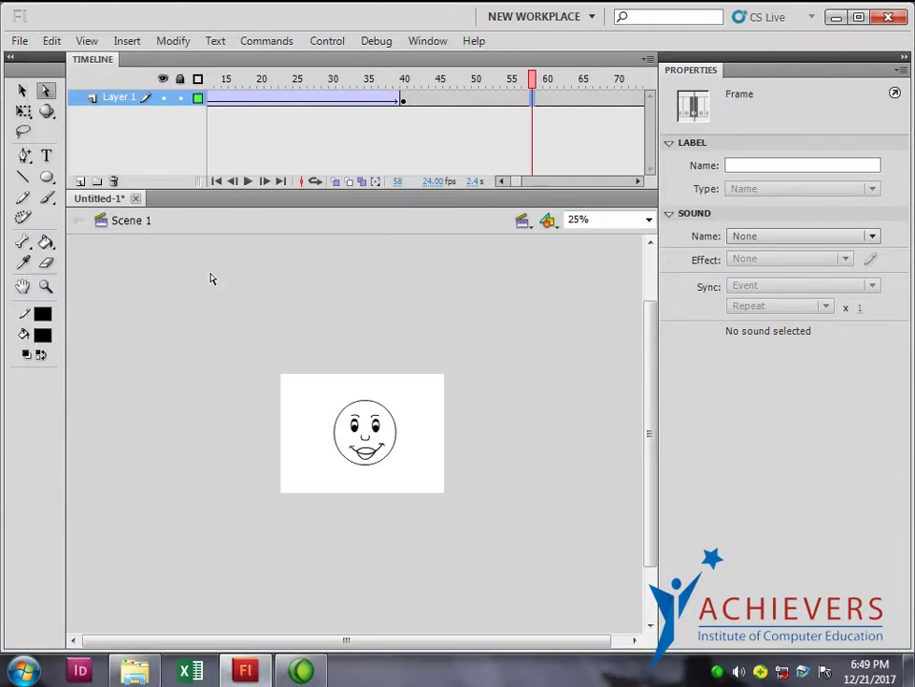
# Open the smiley's Symbol 2 for editing and enter its nested lips movie clip, Symbol 3.
pyautogui.click(374, 428)
pyautogui.click(24, 91)
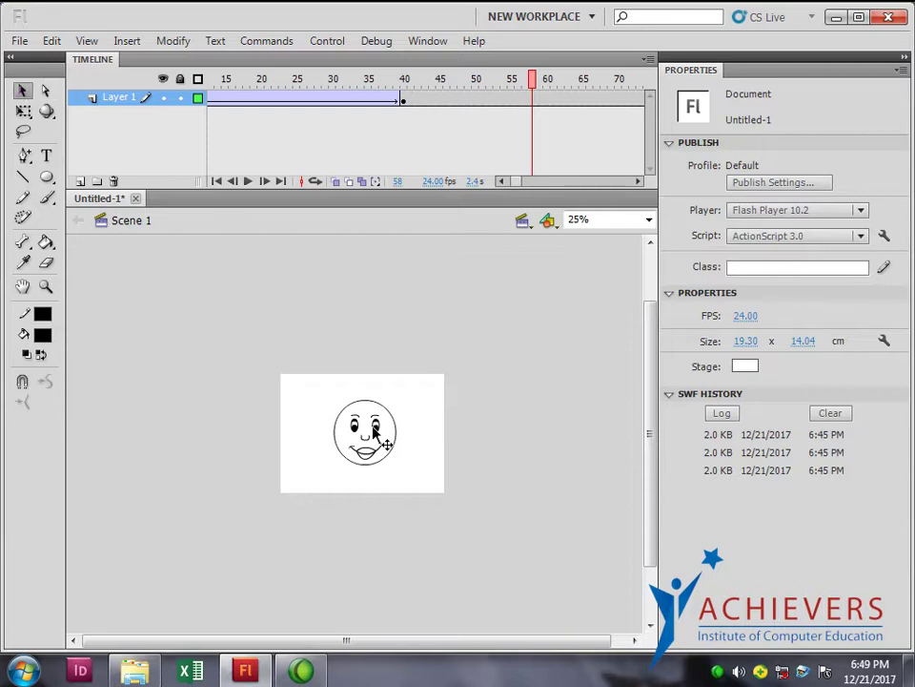
pyautogui.click(375, 432)
pyautogui.doubleClick(388, 403)
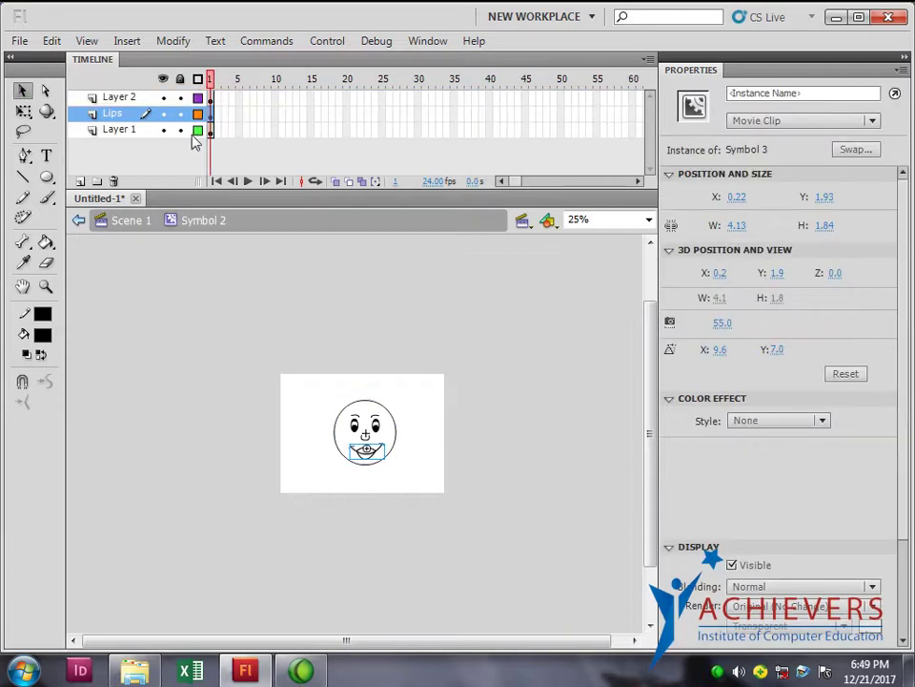
pyautogui.hotkey('ctrl', 'e')
pyautogui.click(368, 459)
pyautogui.doubleClick(368, 458)
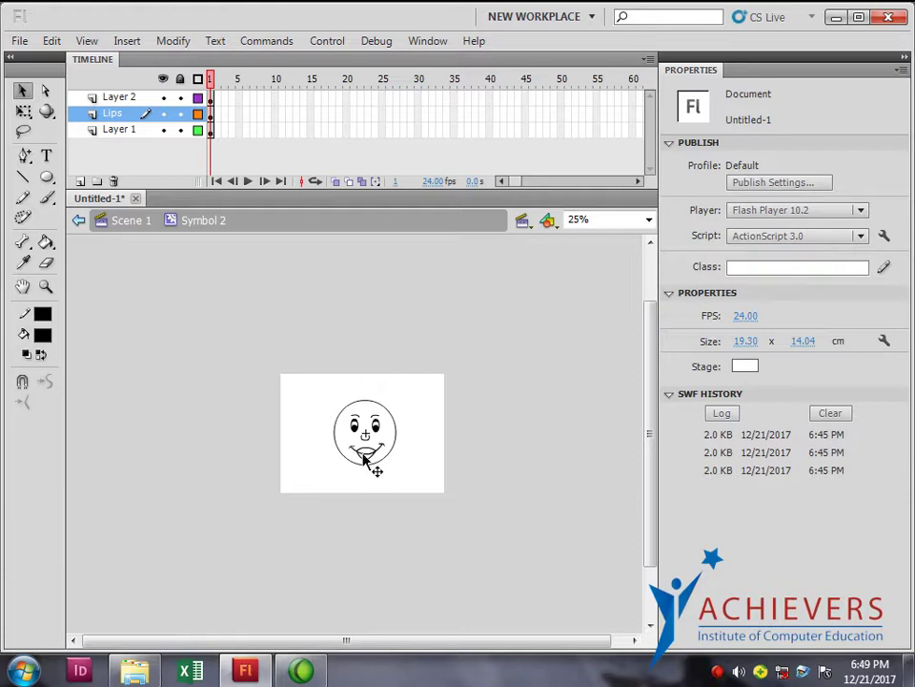
pyautogui.click(368, 458)
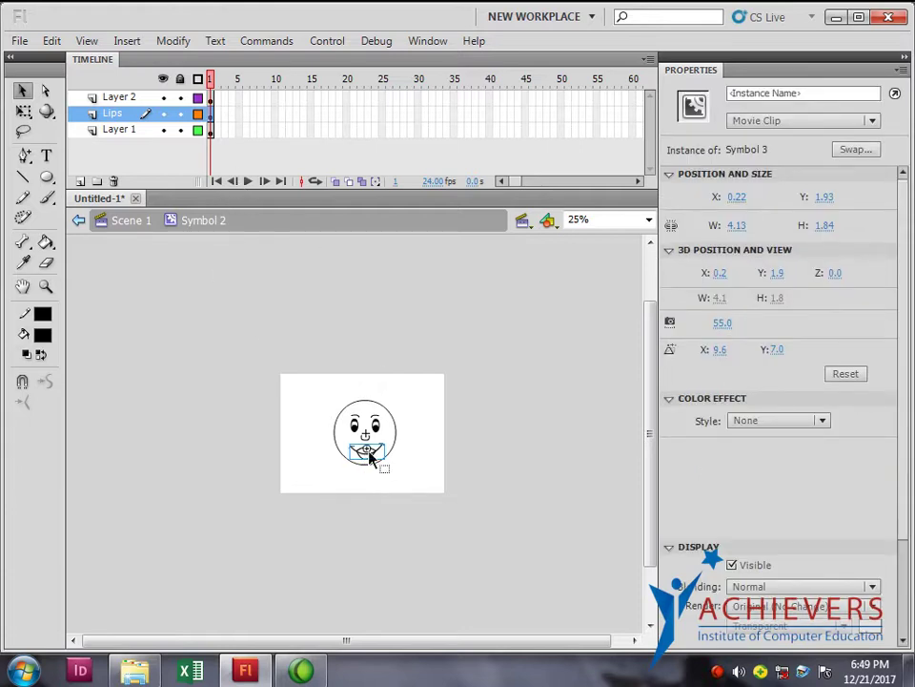
pyautogui.doubleClick(372, 461)
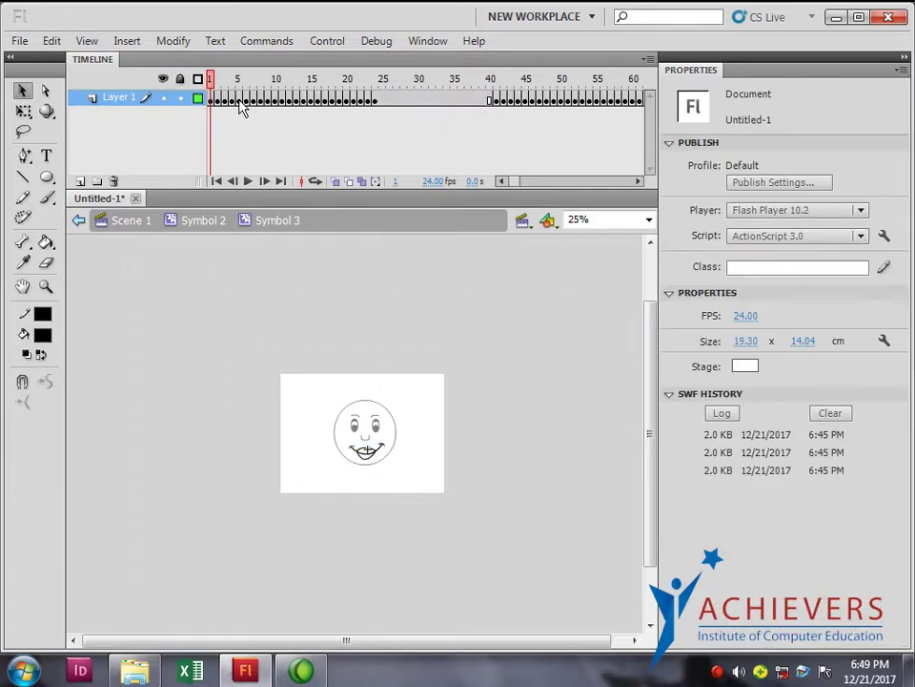
# Add a new layer above the lips animation in Symbol 3 and place the imported song on it from the library.
pyautogui.click(81, 181)
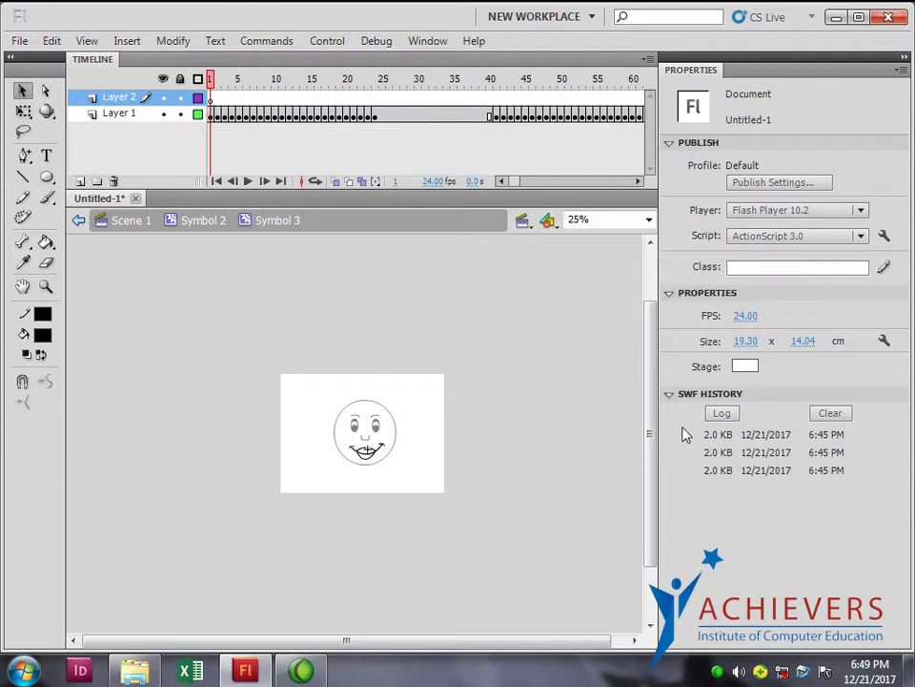
pyautogui.hotkey('ctrl', 'l')
pyautogui.moveTo(79, 277); pyautogui.dragTo(322, 410)
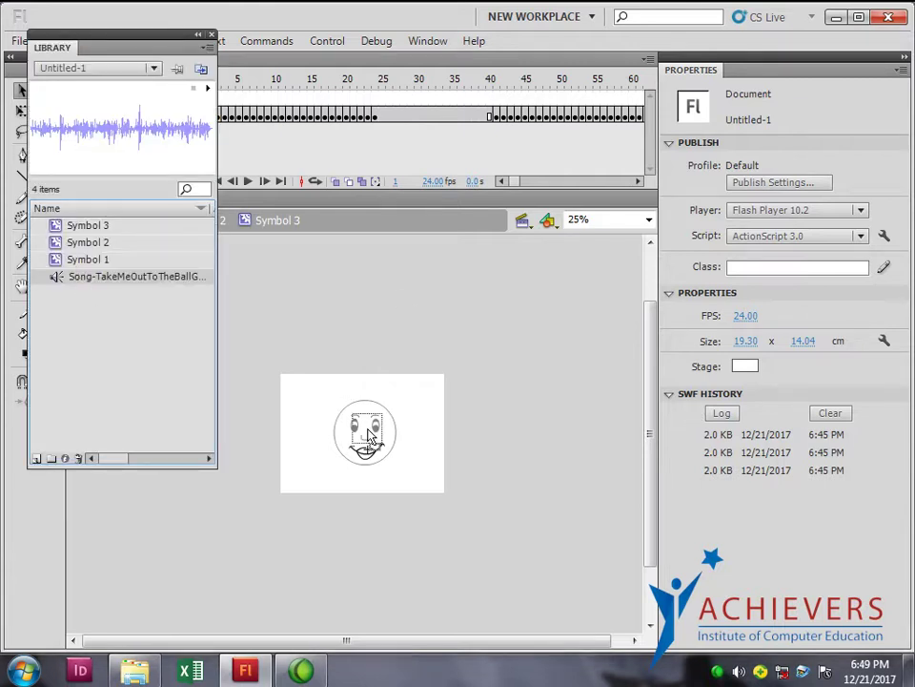
pyautogui.click(212, 34)
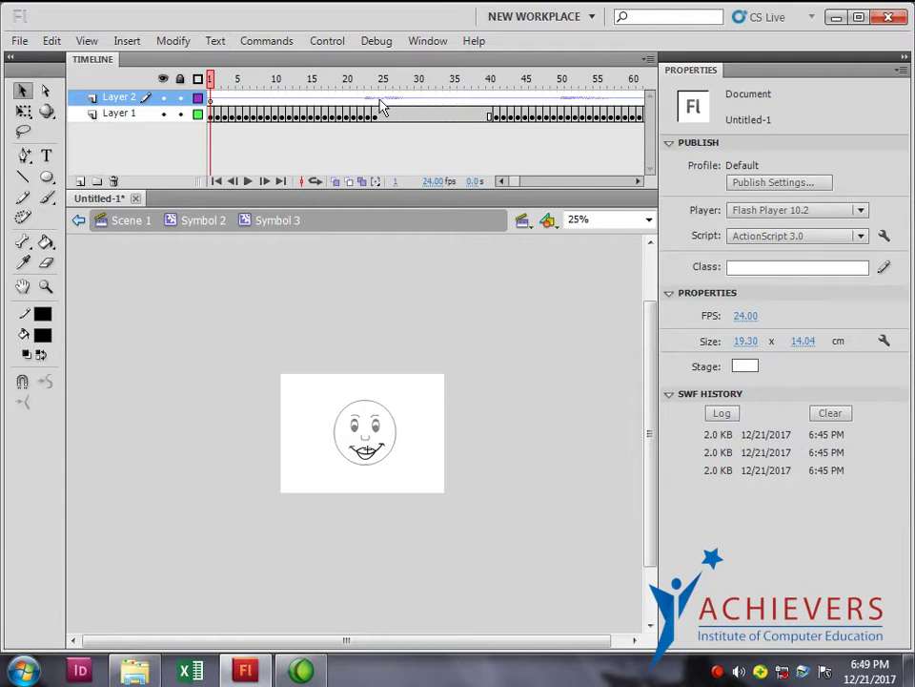
# Scrub through Symbol 3's timeline to compare the song's waveform with the lip keyframes on Layer 1.
pyautogui.click(224, 82)
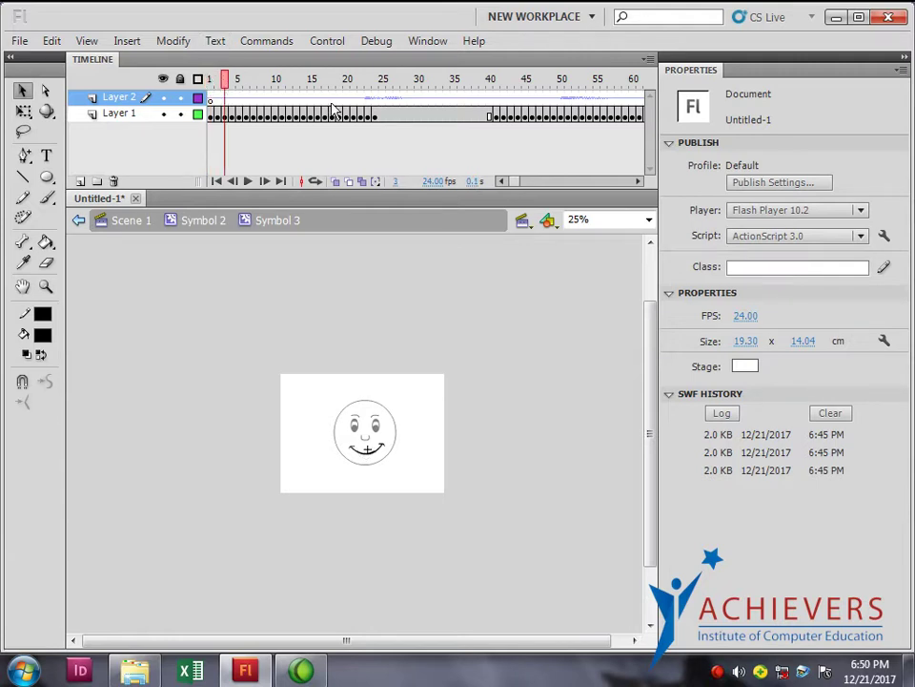
pyautogui.moveTo(229, 86); pyautogui.dragTo(389, 90)
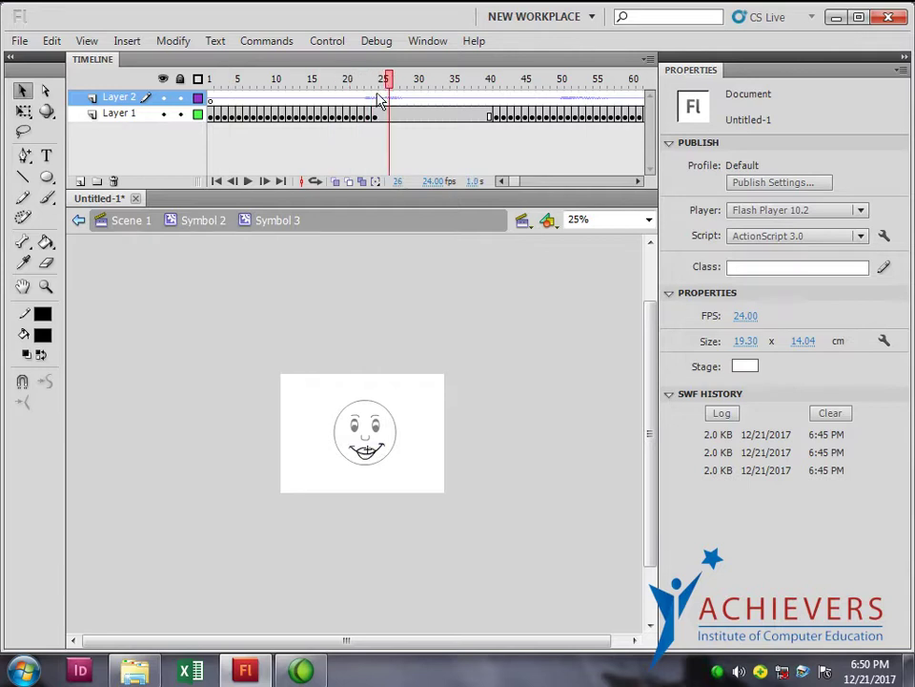
pyautogui.click(212, 100)
pyautogui.click(378, 105)
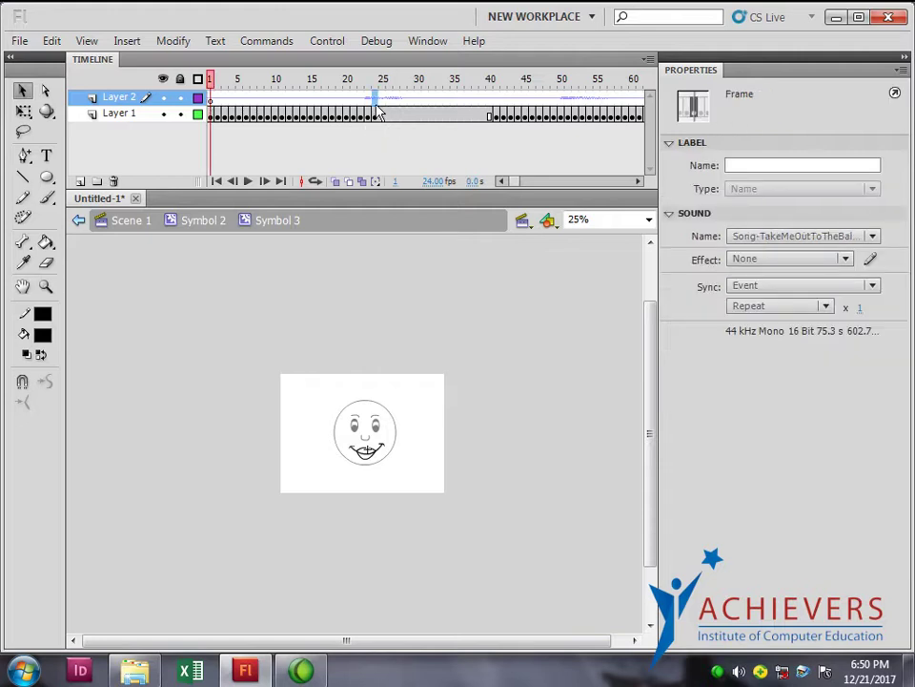
pyautogui.moveTo(379, 113); pyautogui.dragTo(504, 103)
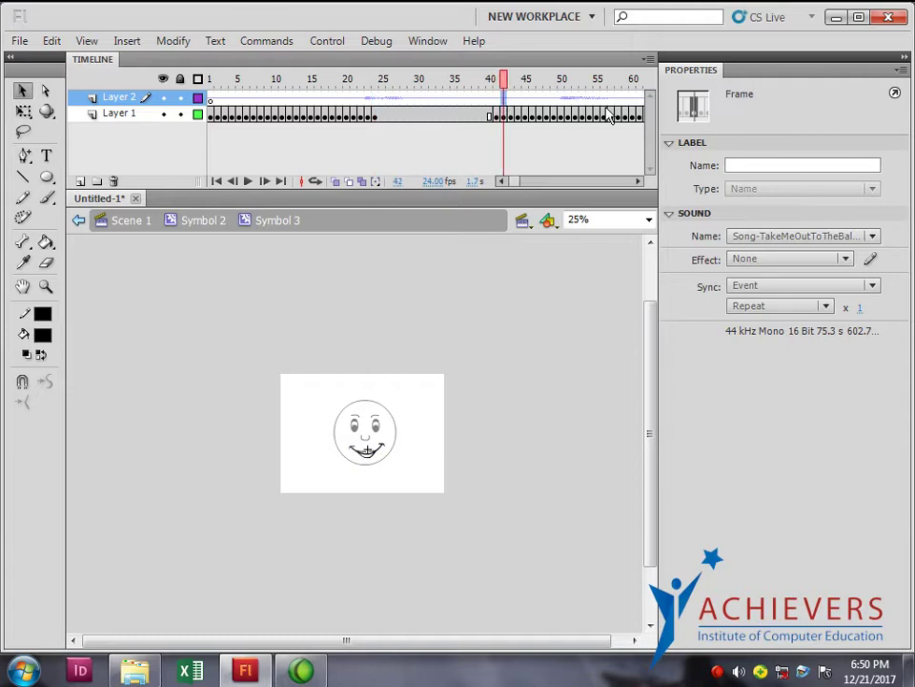
pyautogui.moveTo(519, 188); pyautogui.dragTo(521, 189)
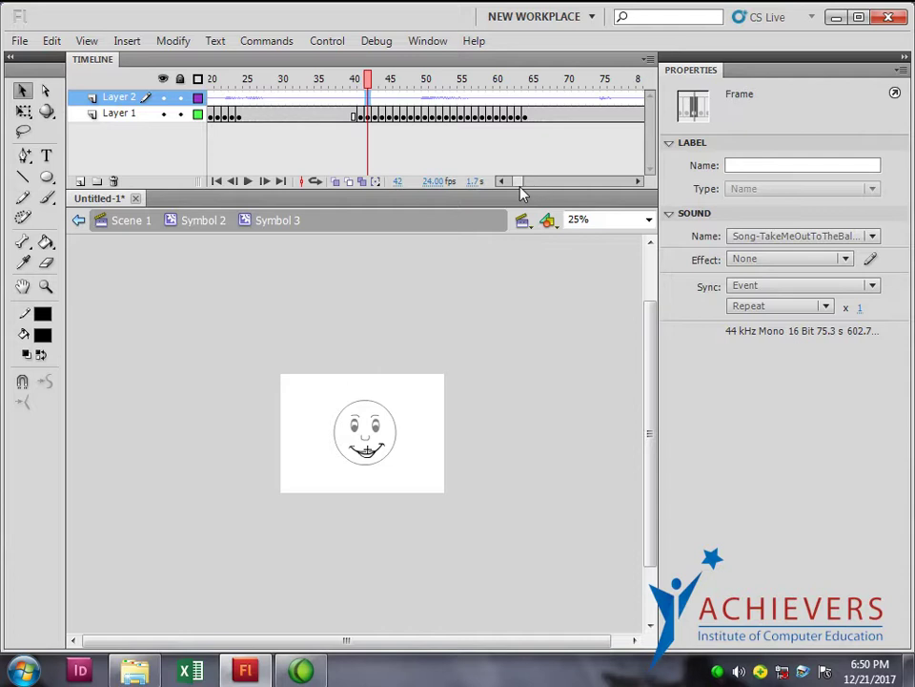
pyautogui.click(718, 670)
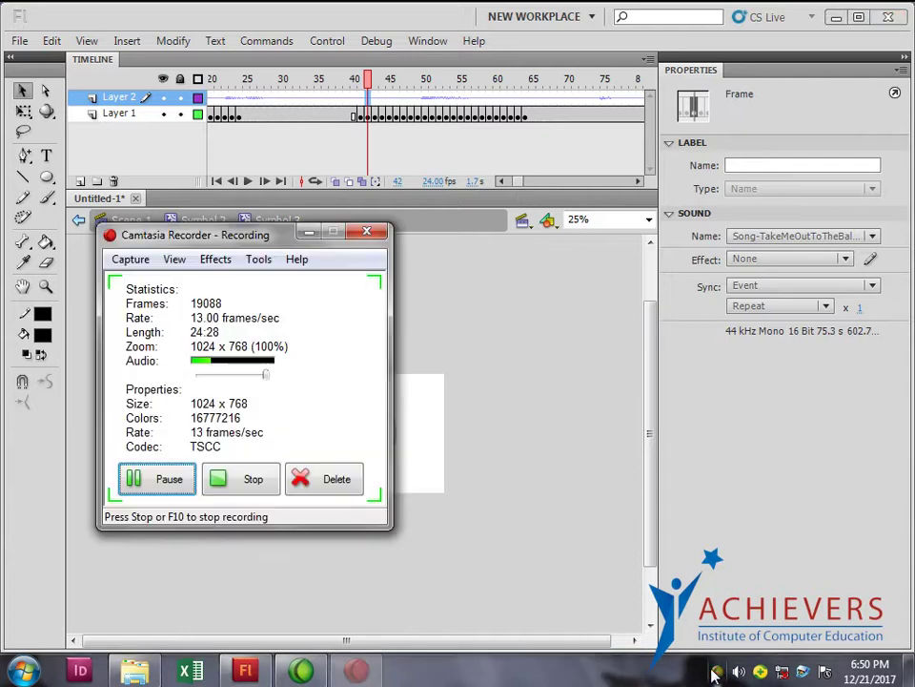
pyautogui.click(248, 482)
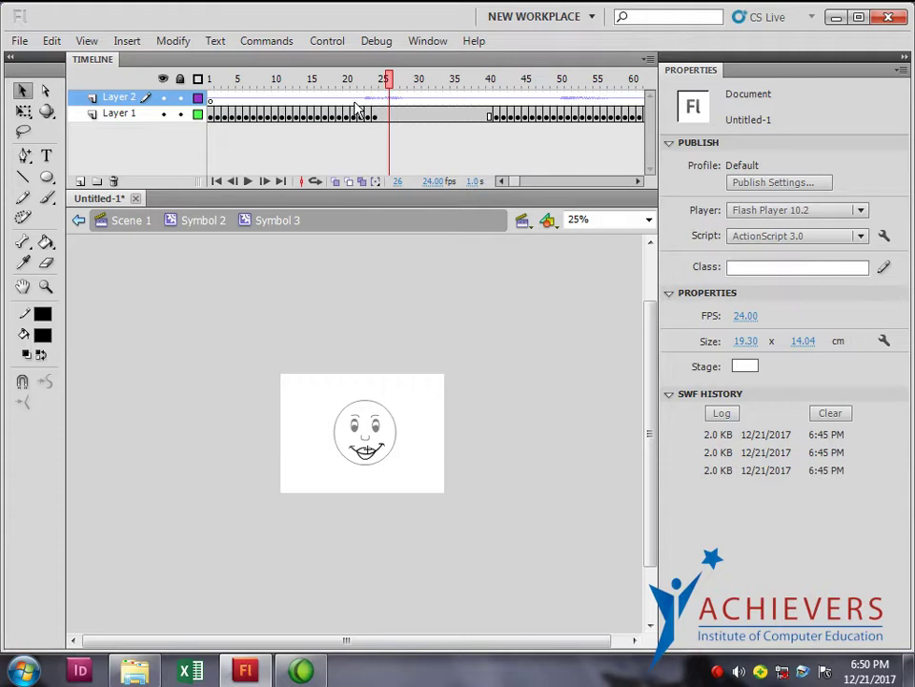
# Check the sound layer at frames 1, 24 and 42 and past frame 60 against the mouth movements.
pyautogui.click(210, 102)
pyautogui.click(374, 99)
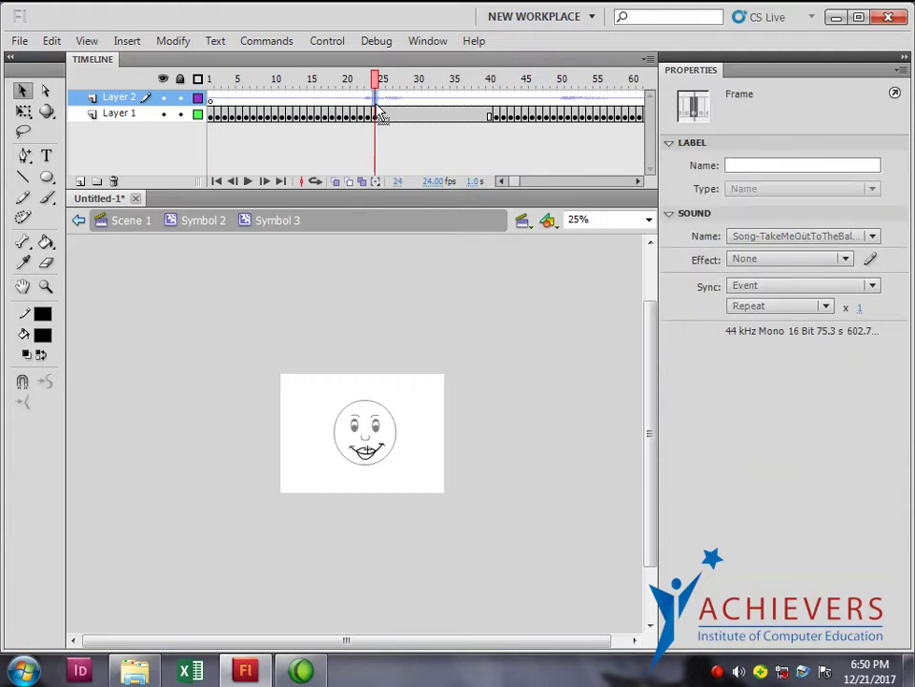
pyautogui.click(497, 101)
pyautogui.click(504, 100)
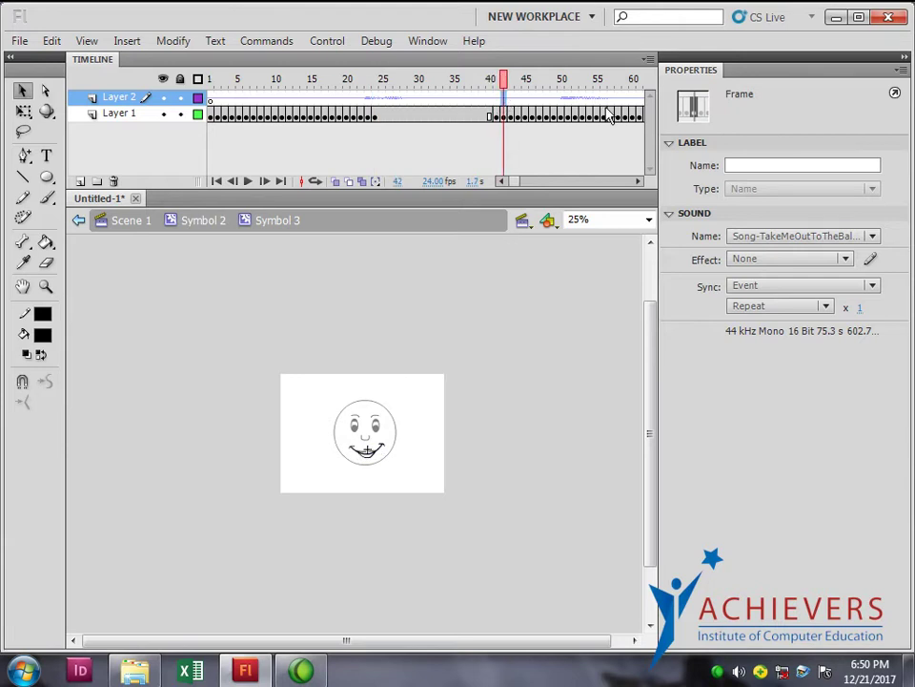
pyautogui.click(528, 182)
pyautogui.moveTo(531, 194); pyautogui.dragTo(523, 193)
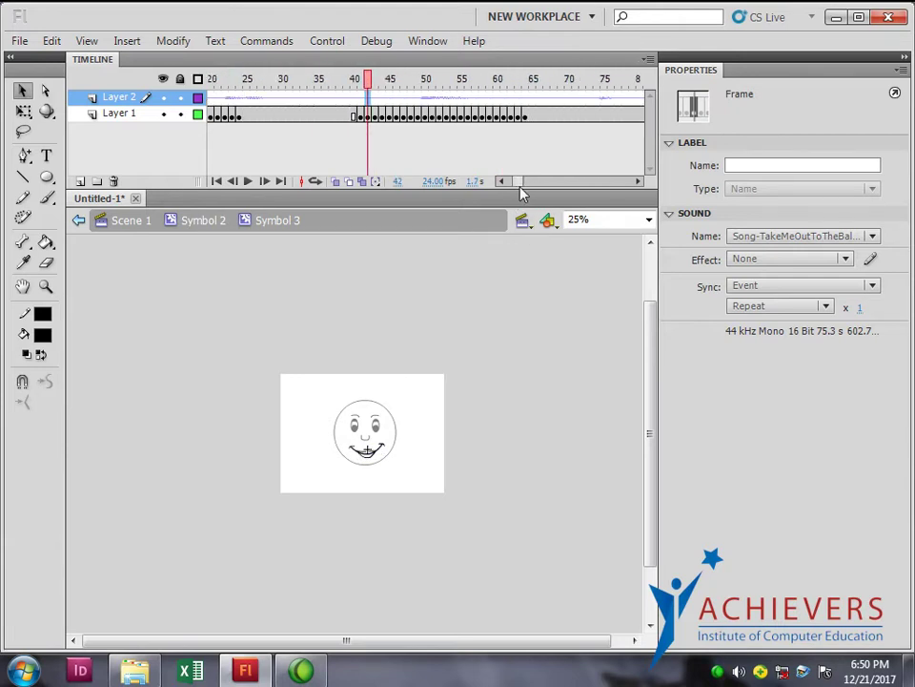